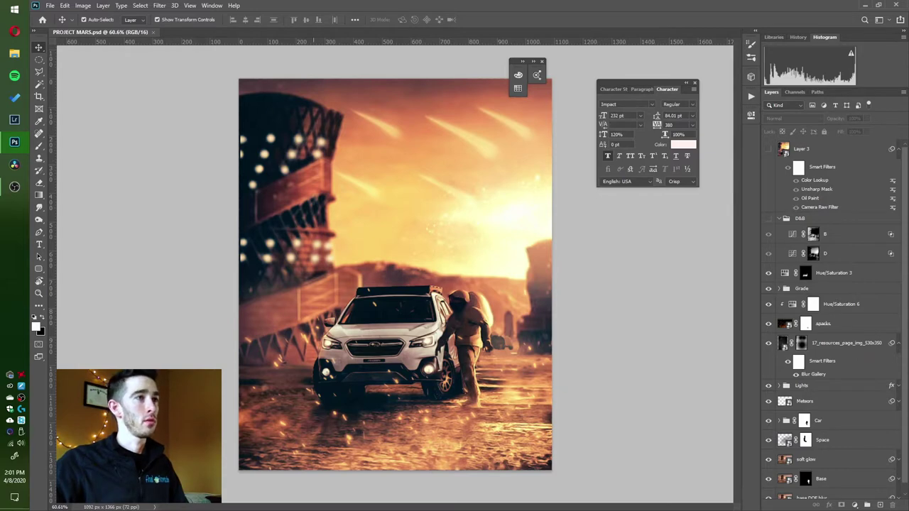
# Show Layer 3 and the D&B group, and collapse the D&B group.
pyautogui.click(768, 149)
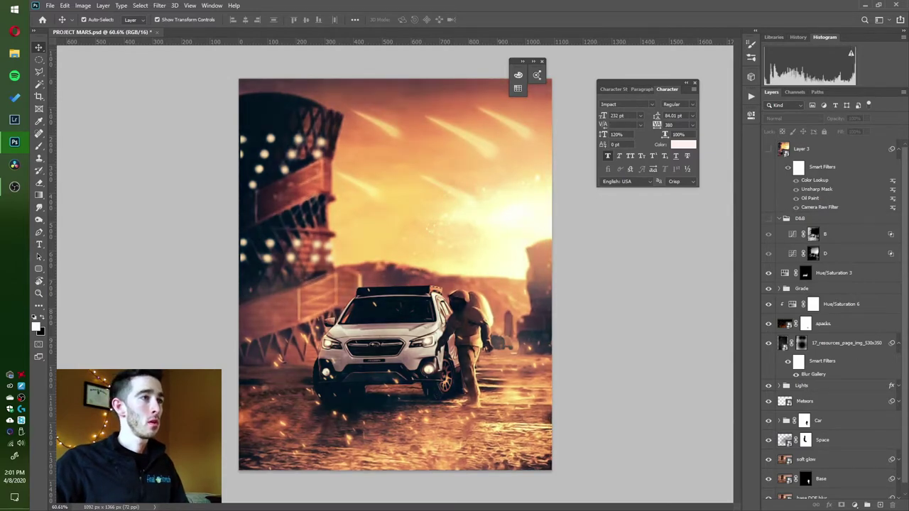
pyautogui.click(767, 218)
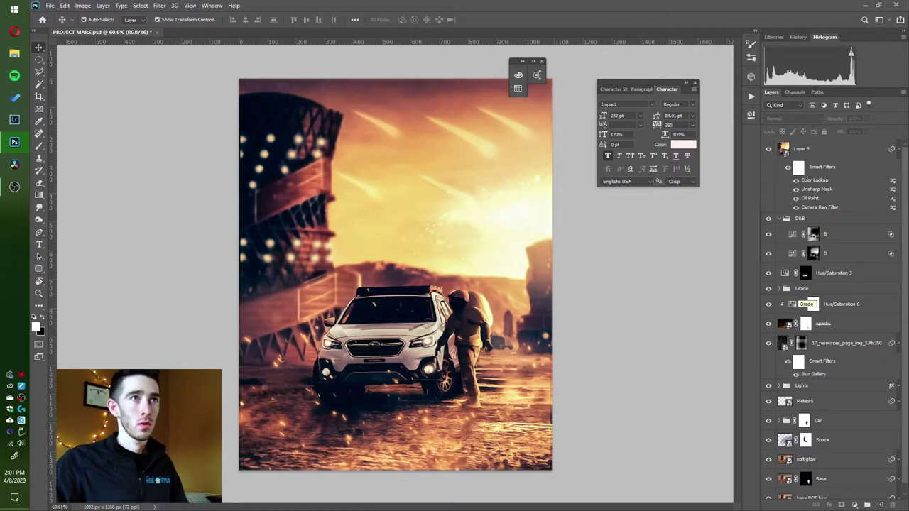
pyautogui.click(779, 219)
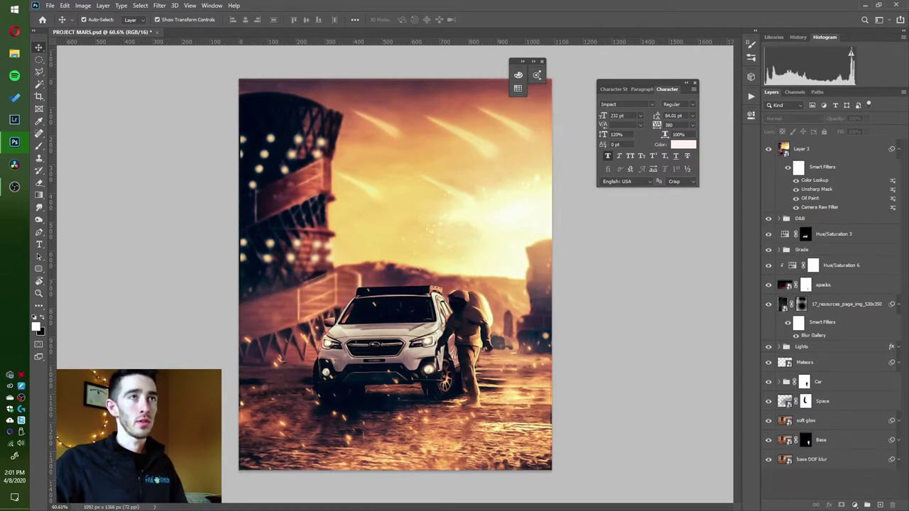
# Hide Layer 3, D&B, Hue/Saturation 3, Grade, Hue/Saturation 6, the sparks layer and the 17_resources_page_img layer.
pyautogui.click(768, 149)
pyautogui.click(768, 219)
pyautogui.click(768, 234)
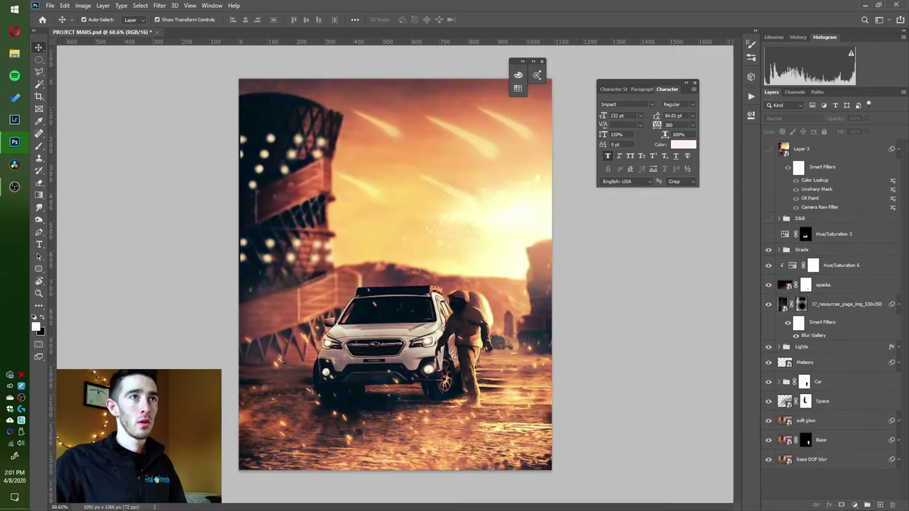
pyautogui.click(802, 250)
pyautogui.click(768, 266)
pyautogui.click(769, 250)
pyautogui.click(768, 285)
pyautogui.click(768, 304)
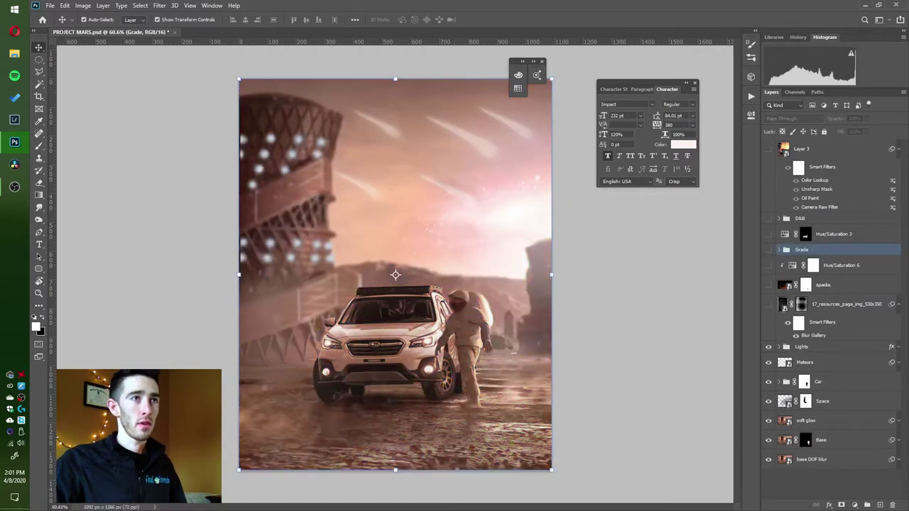
# Hide Lights, Meteors, Car, Space, soft glow and Base, leaving only the base DOF blur layer visible.
pyautogui.click(768, 347)
pyautogui.click(768, 363)
pyautogui.click(768, 382)
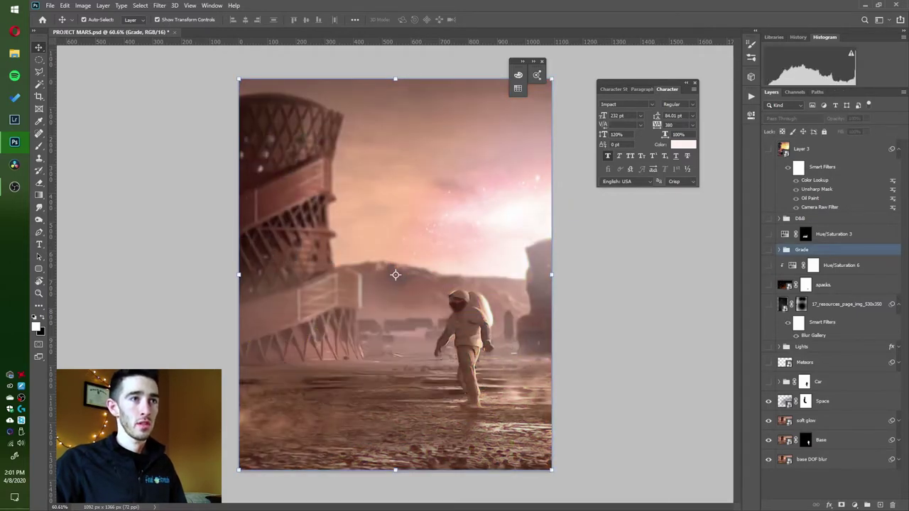
pyautogui.click(768, 401)
pyautogui.moveTo(767, 401); pyautogui.dragTo(767, 439)
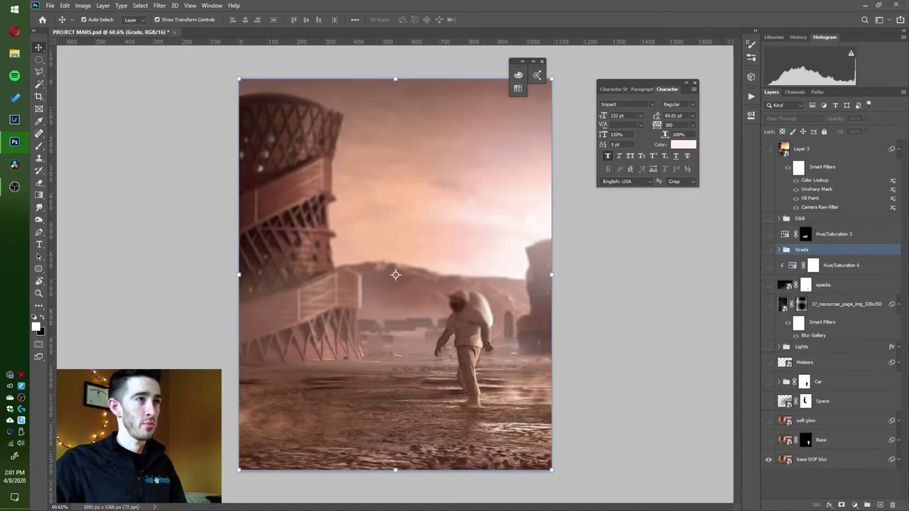
# Expand the smart filters of the base DOF blur layer, select the layer and turn off its Blur Gallery effect.
pyautogui.click(898, 459)
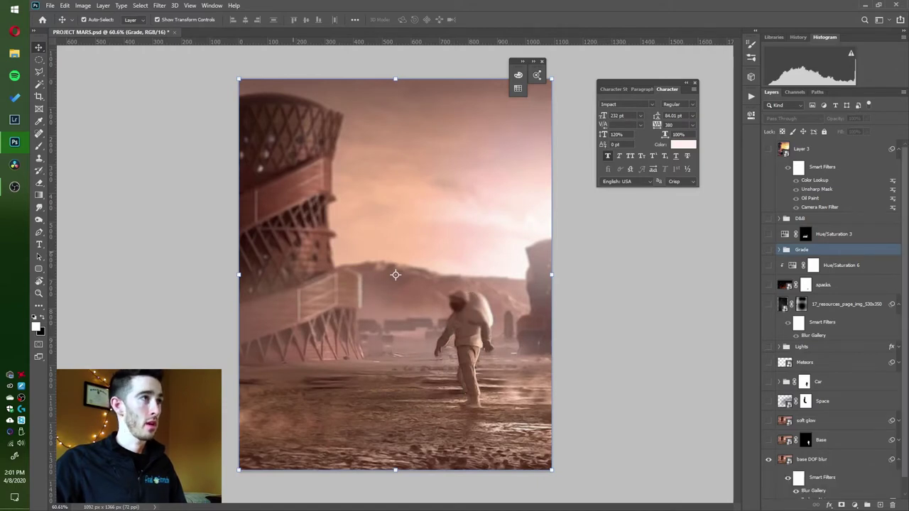
pyautogui.scroll(-1, 835, 454)
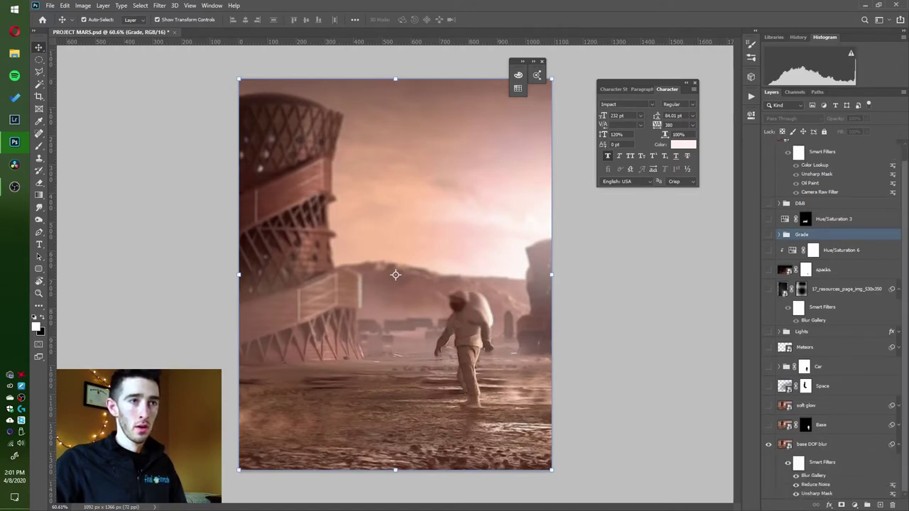
pyautogui.click(396, 274)
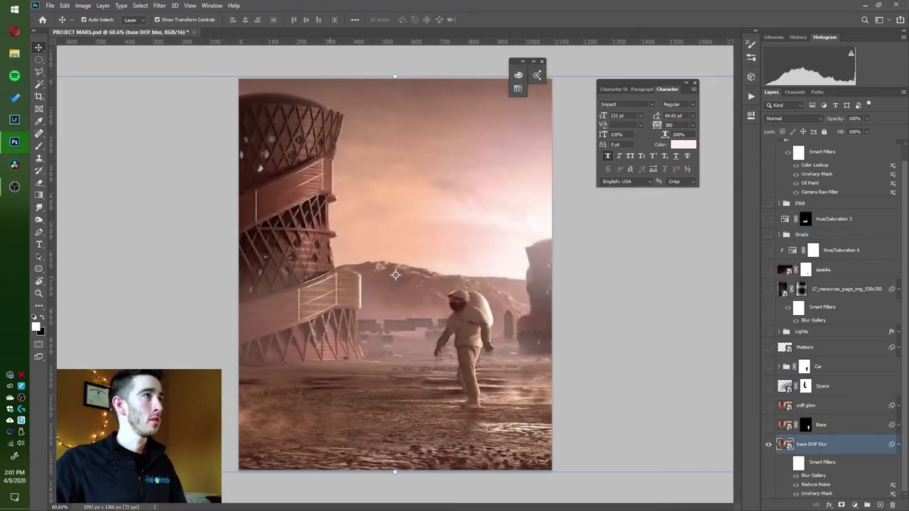
# Clear the crop ratio and expand the canvas to the full Mars image, about 2438 x 1367 px.
pyautogui.press('c')
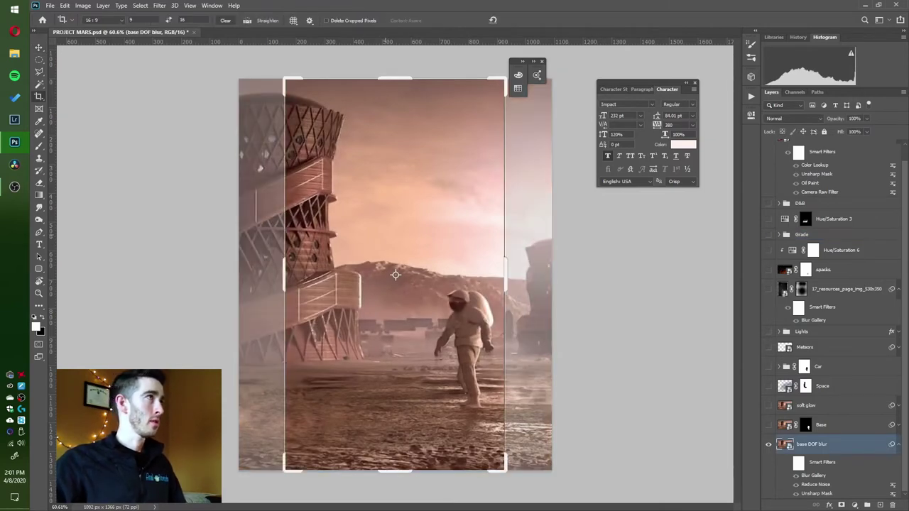
pyautogui.click(225, 20)
pyautogui.click(103, 19)
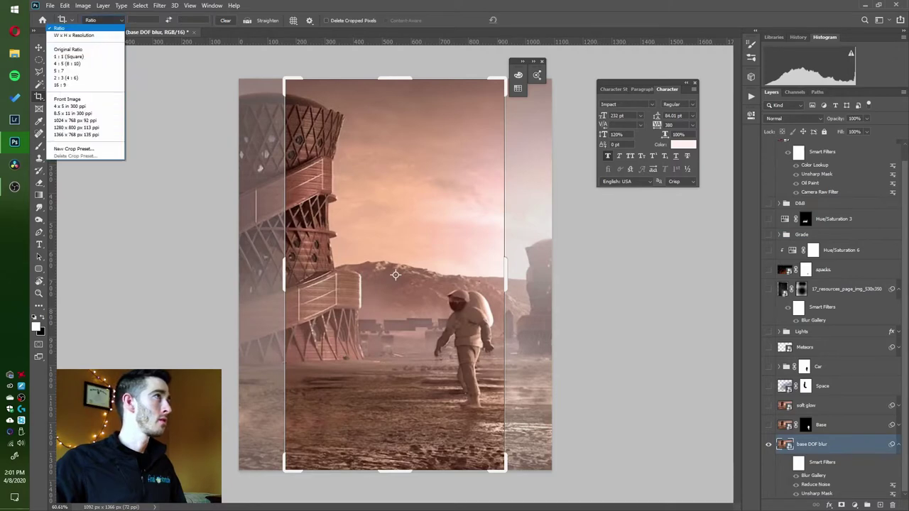
pyautogui.click(88, 29)
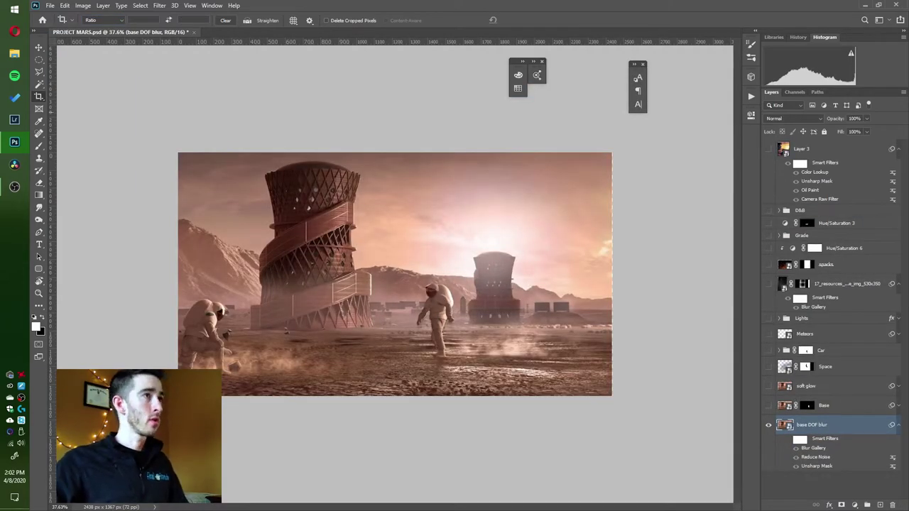
# Crop the image to a 4:5 ratio, framing the large tower and the walking astronaut.
pyautogui.click(396, 275)
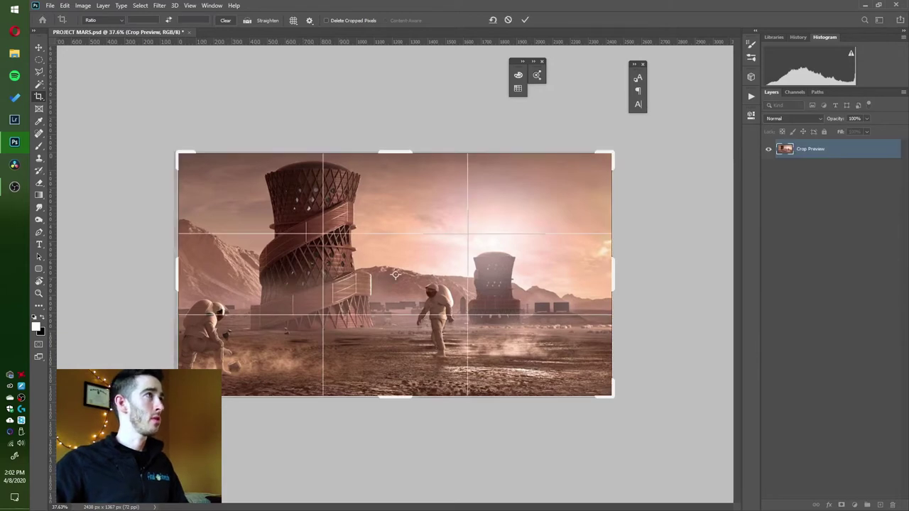
pyautogui.write('4')
pyautogui.press('Tab')
pyautogui.write('5')
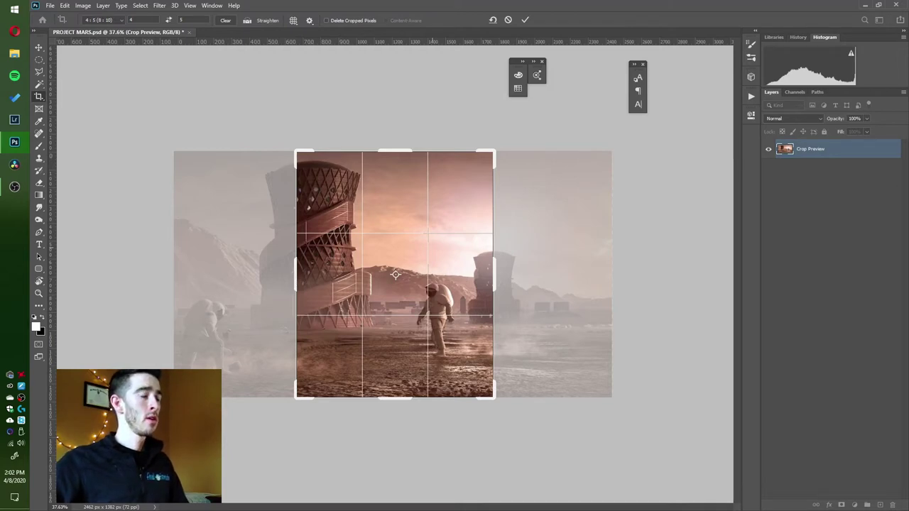
pyautogui.press('Return')
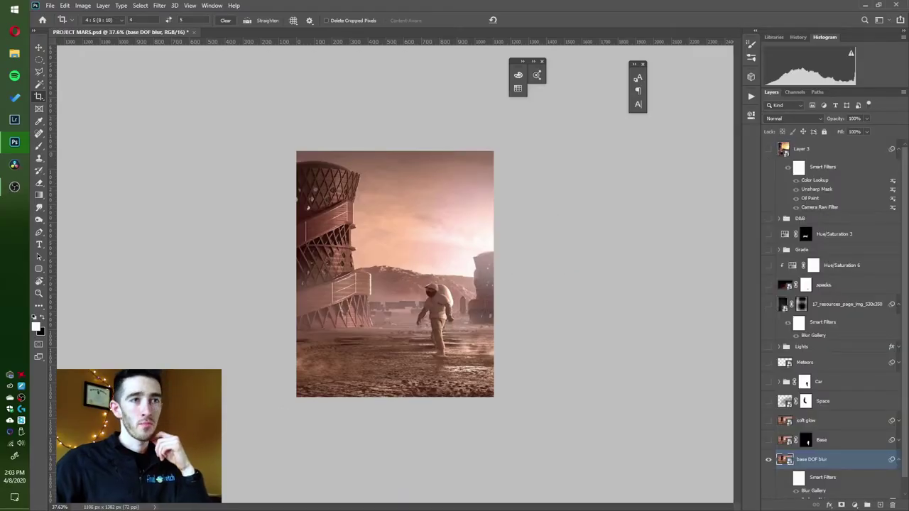
# View the Space layer on its own, and switch back to showing only the base DOF blur layer.
pyautogui.scroll(-2, 832, 398)
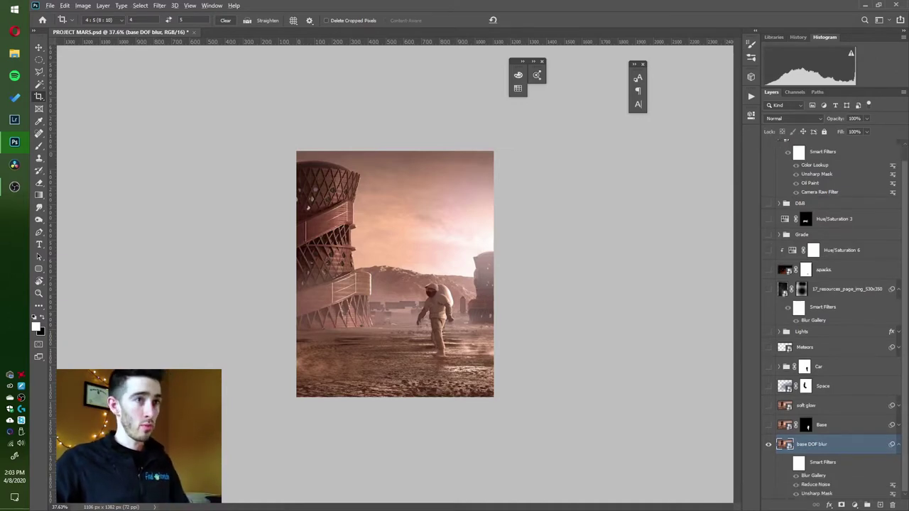
pyautogui.keyDown('alt'); pyautogui.click(768, 386); pyautogui.keyUp('alt')
pyautogui.scroll(6, 470, 261)
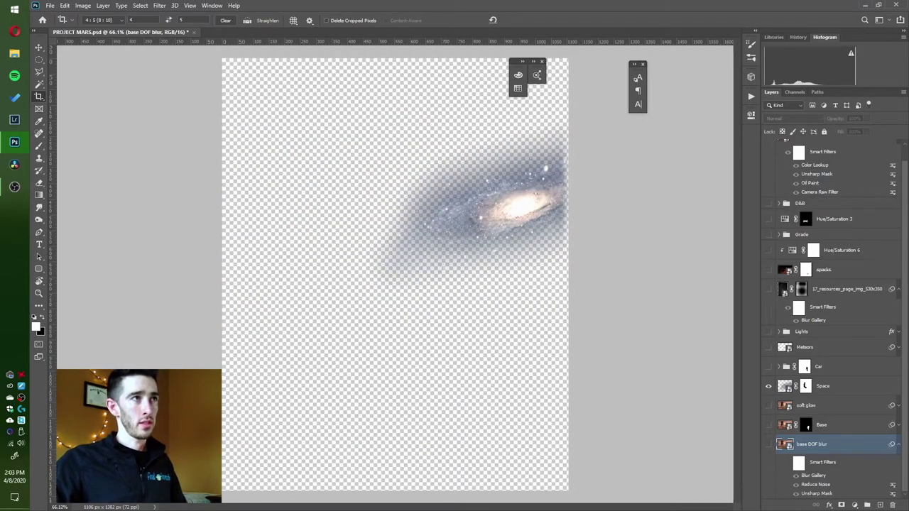
pyautogui.keyDown('alt'); pyautogui.click(767, 444); pyautogui.keyUp('alt')
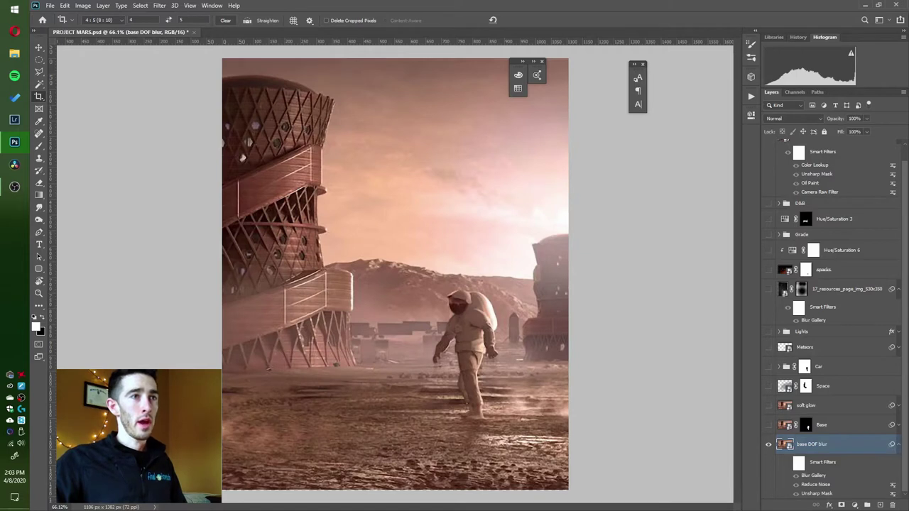
# Show the Space layer, check the image with its mask disabled and enabled, and inspect the mask by itself.
pyautogui.click(767, 386)
pyautogui.keyDown('shift'); pyautogui.click(805, 385); pyautogui.keyUp('shift')
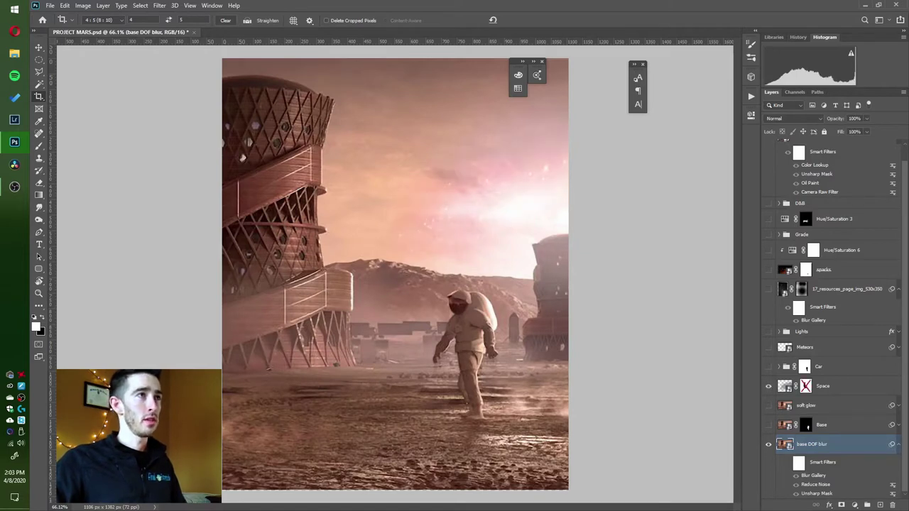
pyautogui.keyDown('shift'); pyautogui.click(805, 385); pyautogui.keyUp('shift')
pyautogui.keyDown('alt'); pyautogui.click(806, 386); pyautogui.keyUp('alt')
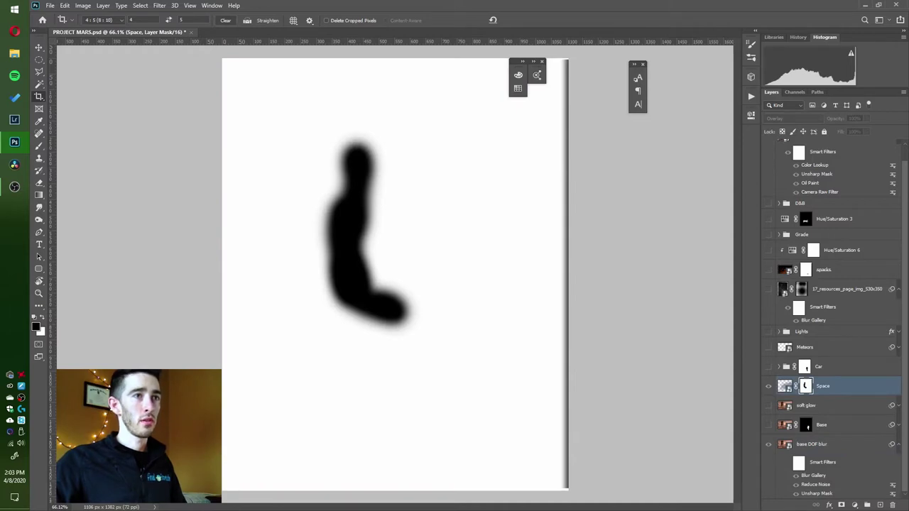
pyautogui.click(784, 386)
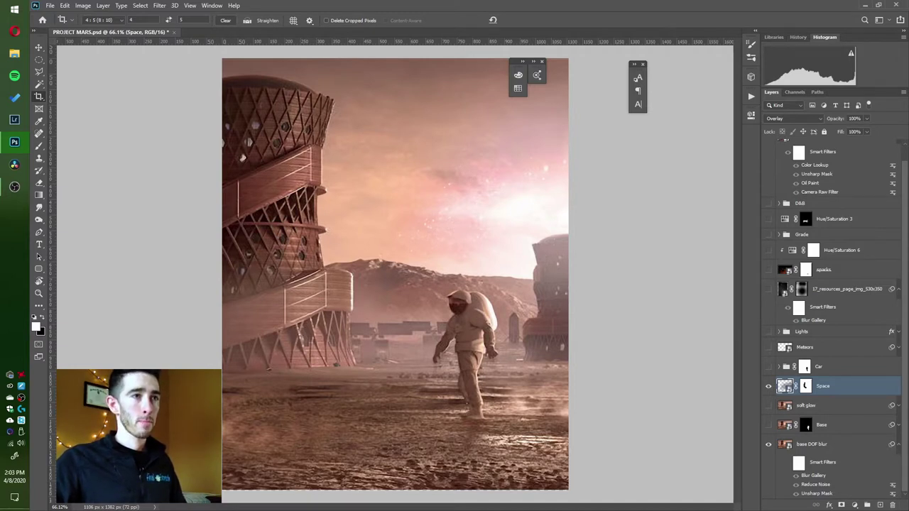
# Expand the soft glow layer's smart filters and convert the document to 8 bits per channel.
pyautogui.click(898, 406)
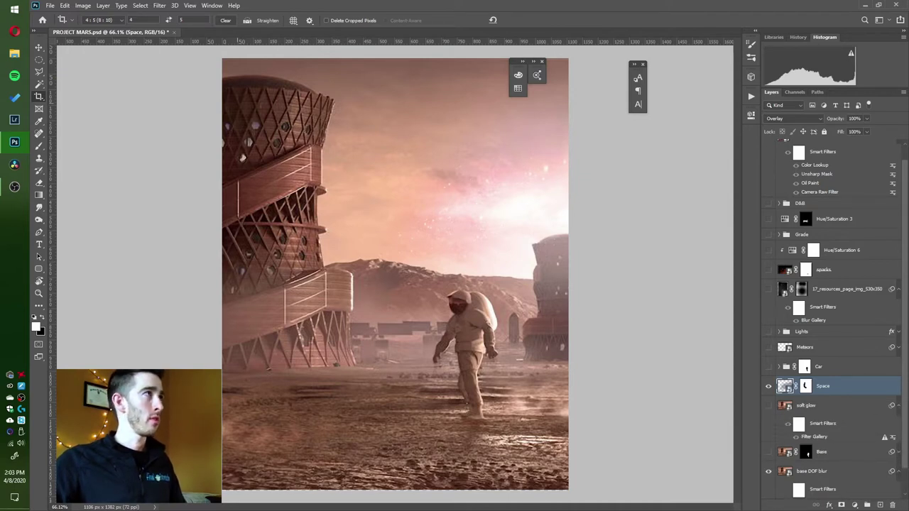
pyautogui.click(82, 5)
pyautogui.moveTo(43, 14)
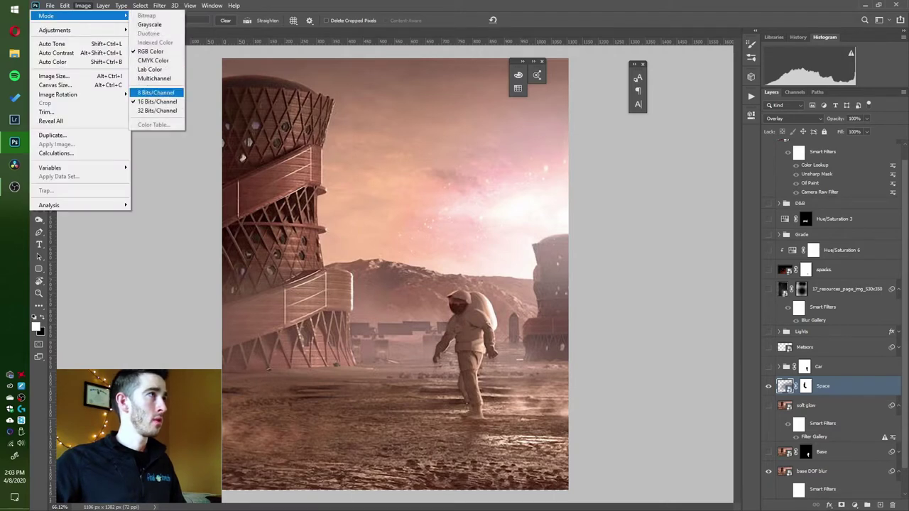
pyautogui.click(156, 92)
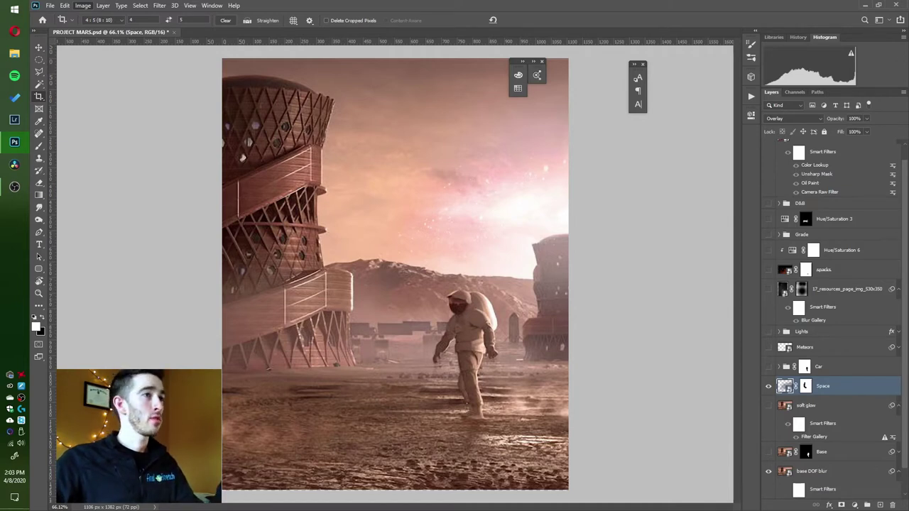
# Check the available filters, show the soft glow layer and open the Diffuse Glow settings of its Filter Gallery effect.
pyautogui.click(159, 5)
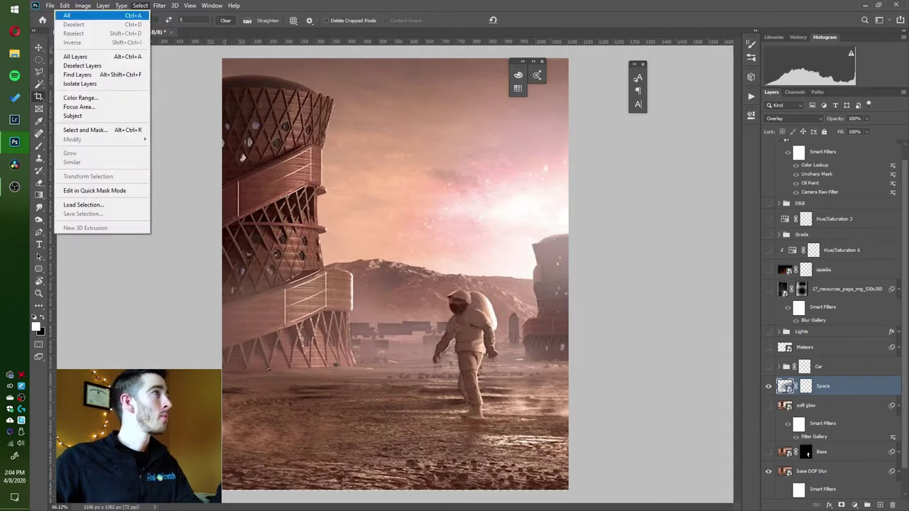
pyautogui.click(159, 5)
pyautogui.click(159, 5)
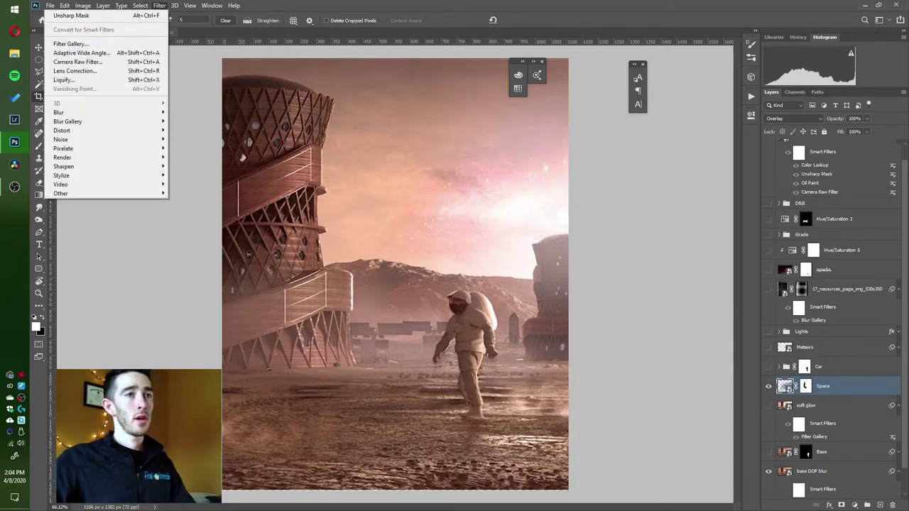
pyautogui.click(823, 406)
pyautogui.click(824, 405)
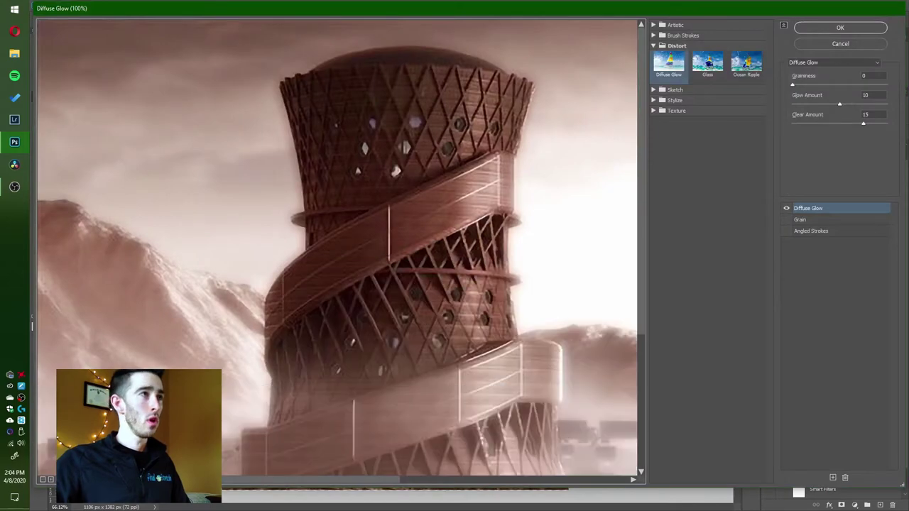
# Try different Graininess and Glow Amount values for the Diffuse Glow, ending with Graininess 0 and Glow Amount 10.
pyautogui.hotkey('ctrl', '-')
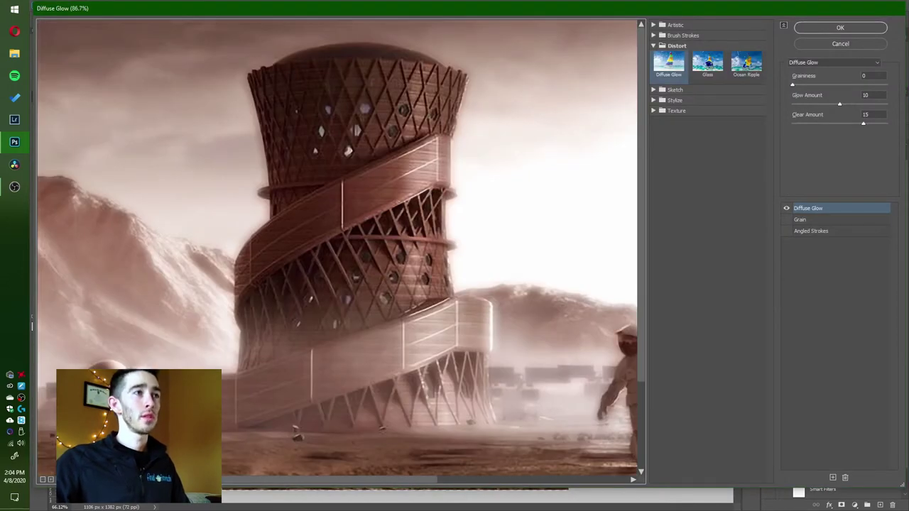
pyautogui.scroll(-5, 337, 247)
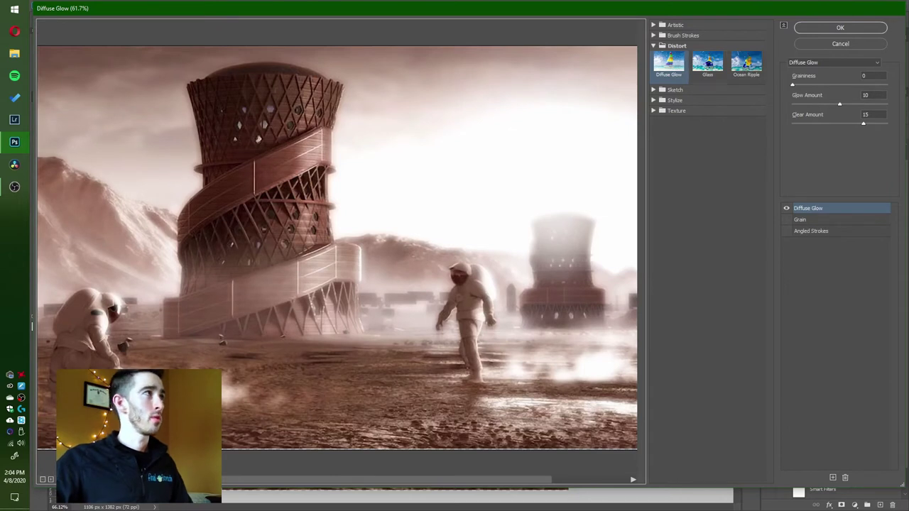
pyautogui.moveTo(793, 84)
pyautogui.mouseDown()
pyautogui.moveTo(846, 84)
pyautogui.moveTo(792, 84)
pyautogui.mouseUp()
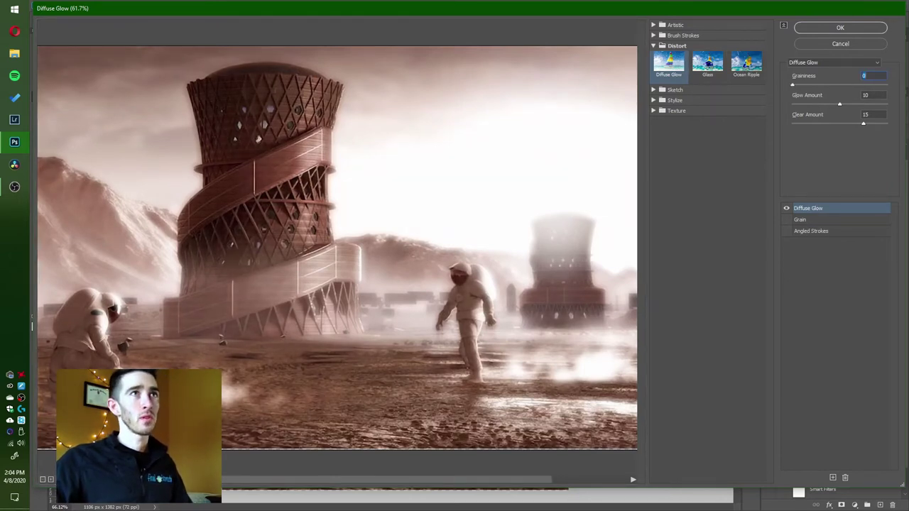
pyautogui.moveTo(839, 104); pyautogui.dragTo(887, 104)
pyautogui.write('10')
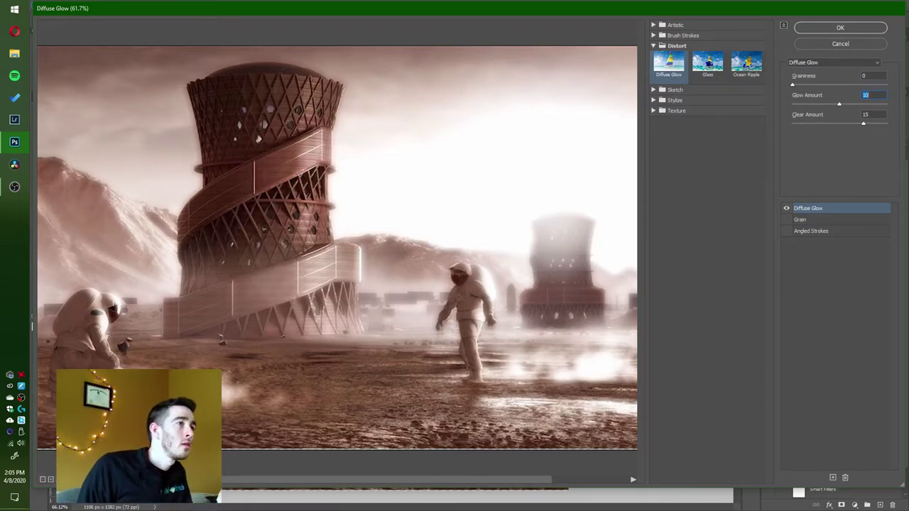
# Try a Clear Amount of 20, set it to 15 and apply the Diffuse Glow to the soft glow layer.
pyautogui.moveTo(863, 124); pyautogui.dragTo(887, 124)
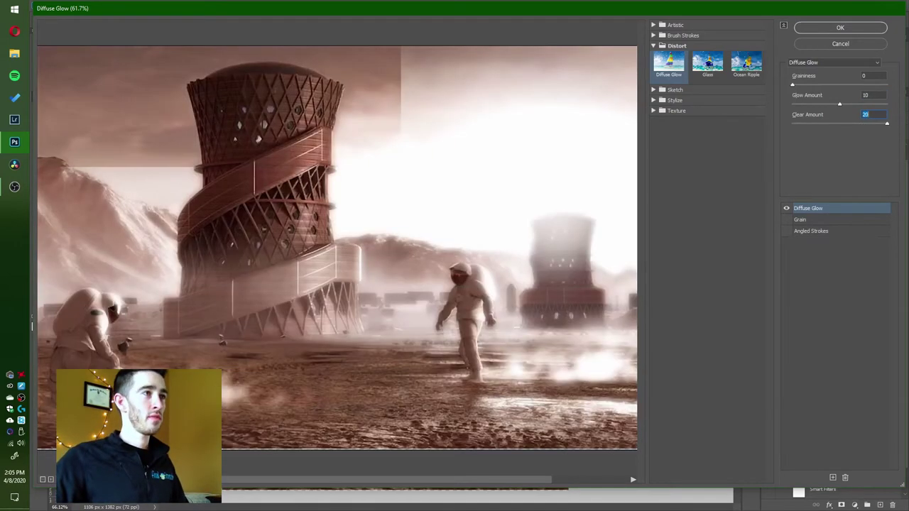
pyautogui.press('Down')
pyautogui.press('Down')
pyautogui.press('Down')
pyautogui.press('Down')
pyautogui.press('Down')
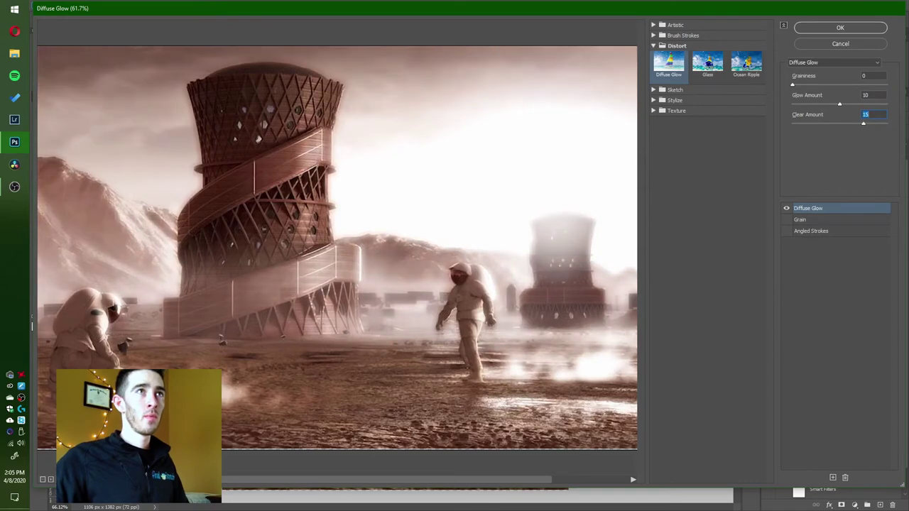
pyautogui.press('Return')
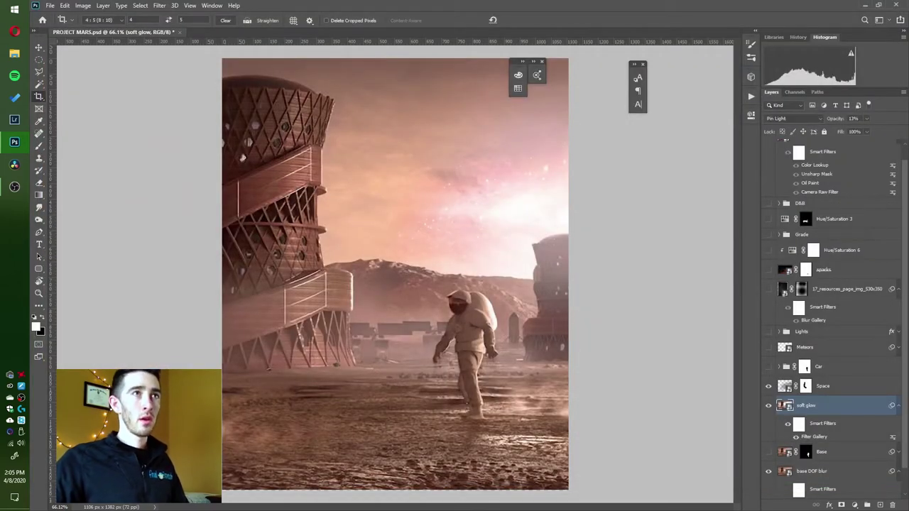
# View the soft glow layer at 100% opacity and set its opacity back to 13%.
pyautogui.press('0')
pyautogui.hotkey('ctrl', '-')
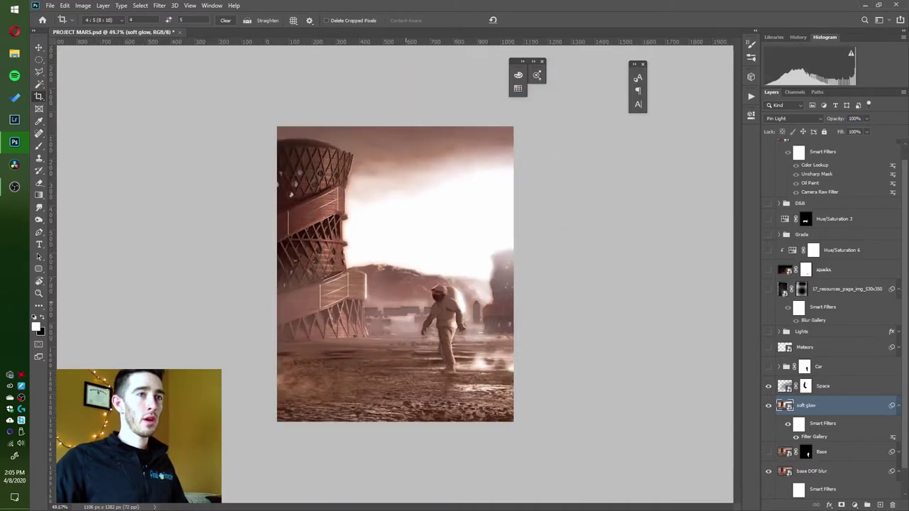
pyautogui.hotkey('ctrl', '-')
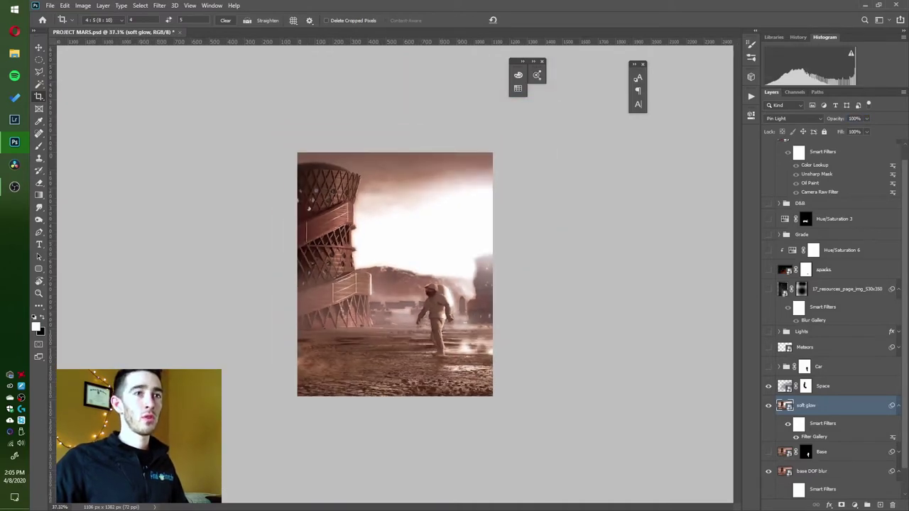
pyautogui.press('1')
pyautogui.press('3')
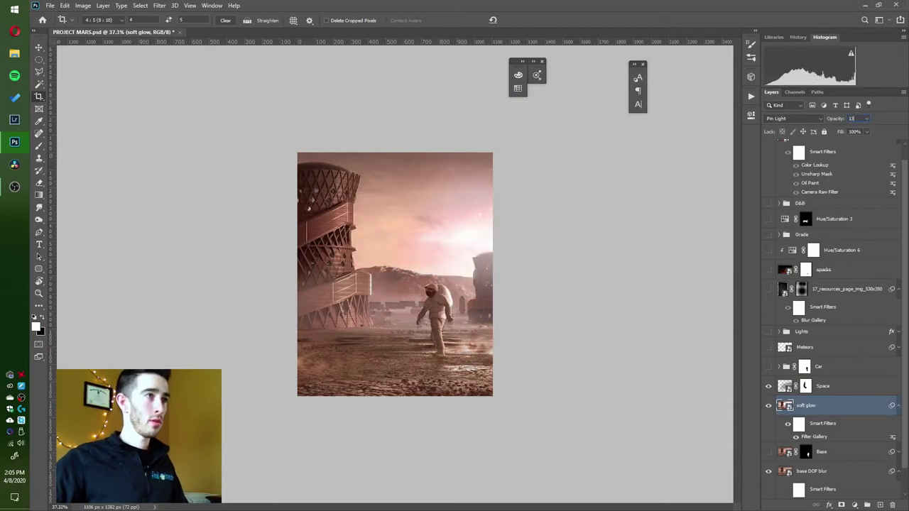
# Compare the image with the soft glow layer and its smart filters off and on, and check the layer's blending options.
pyautogui.hotkey('ctrl', ',')
pyautogui.hotkey('ctrl', ',')
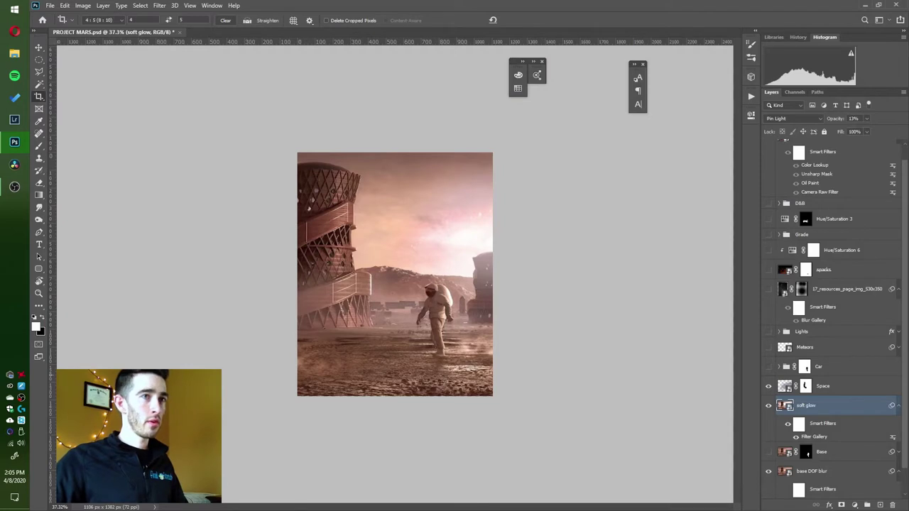
pyautogui.click(787, 424)
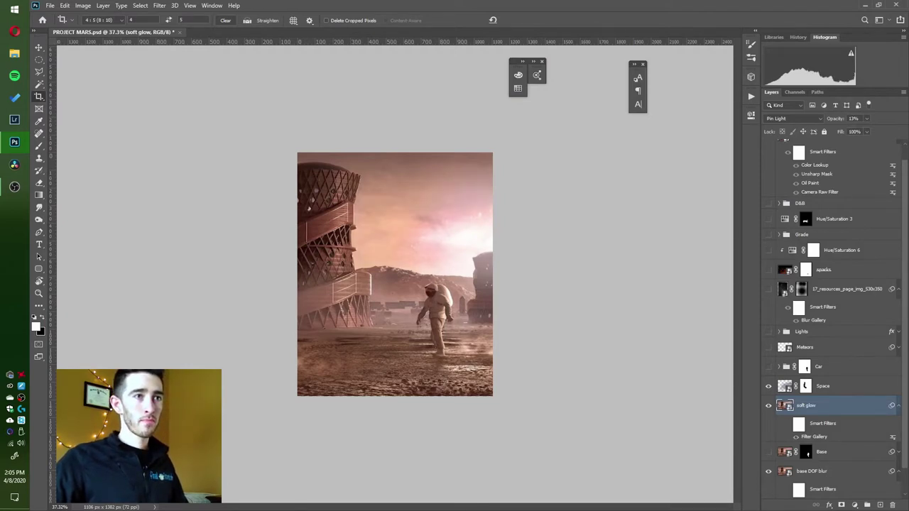
pyautogui.click(787, 424)
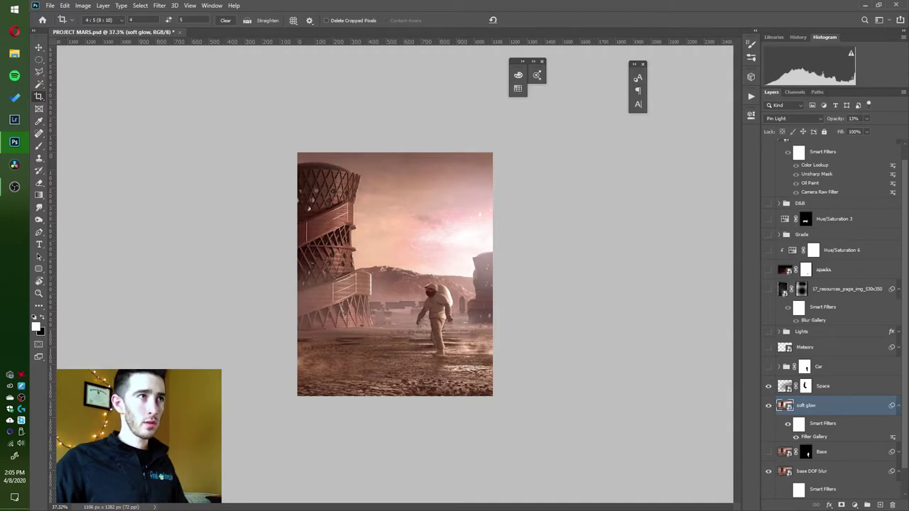
pyautogui.doubleClick(852, 405)
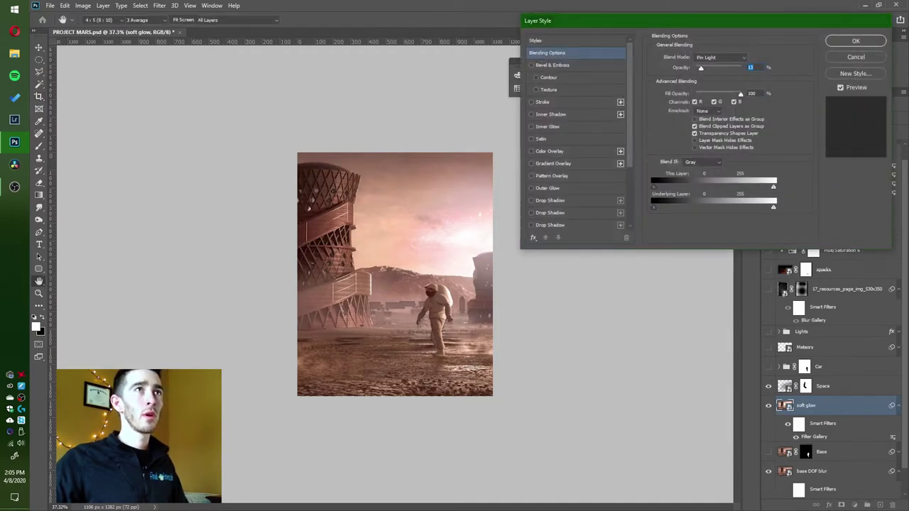
pyautogui.press('Return')
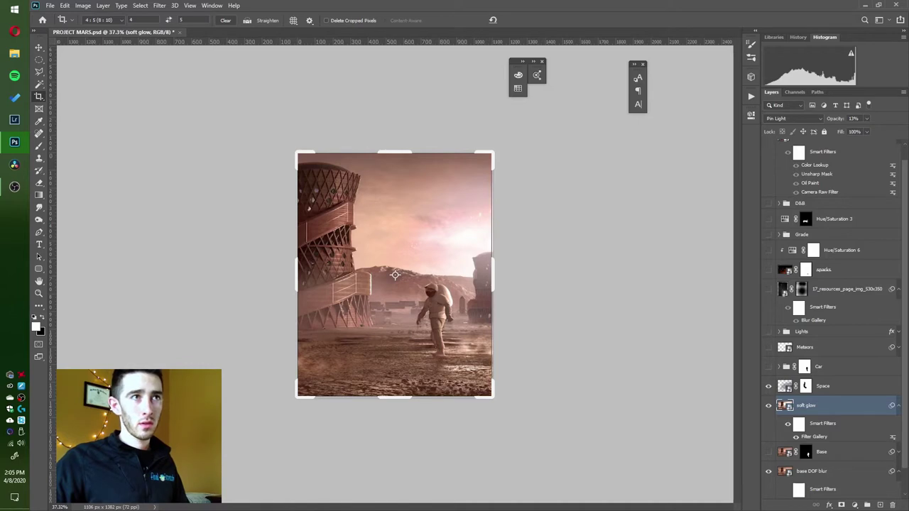
# Rename the 17_resources_page_img_530x350 layer as "pixels" and collapse its smart filters.
pyautogui.click(768, 289)
pyautogui.click(768, 289)
pyautogui.doubleClick(846, 289)
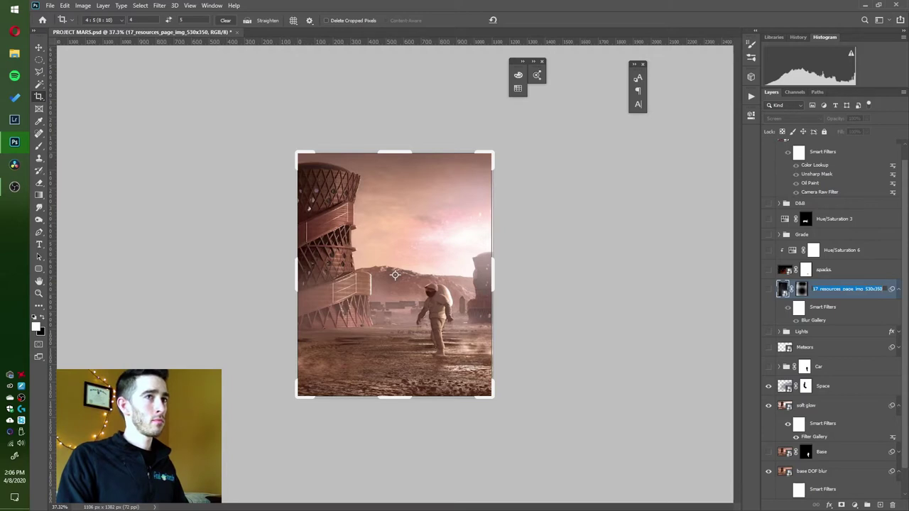
pyautogui.write('pixels')
pyautogui.press('Return')
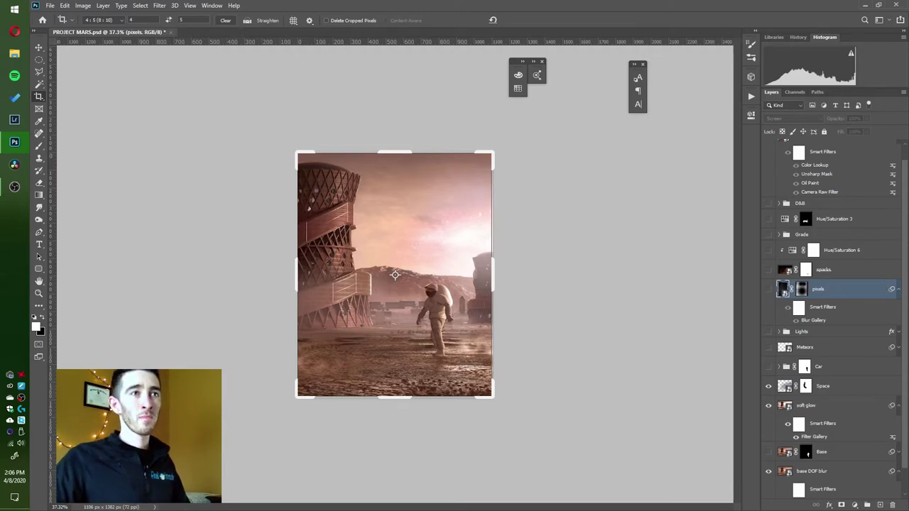
pyautogui.click(898, 289)
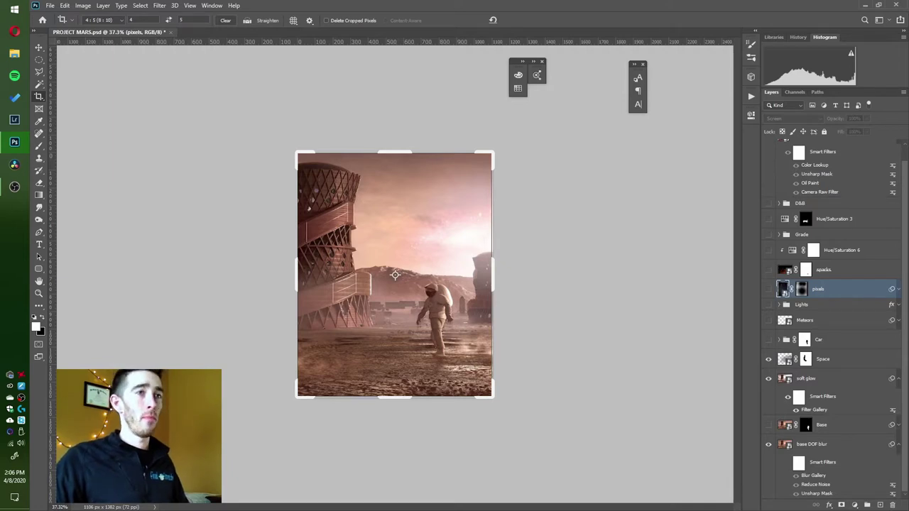
# Expand and show the Car group and isolate its car layer.
pyautogui.click(779, 340)
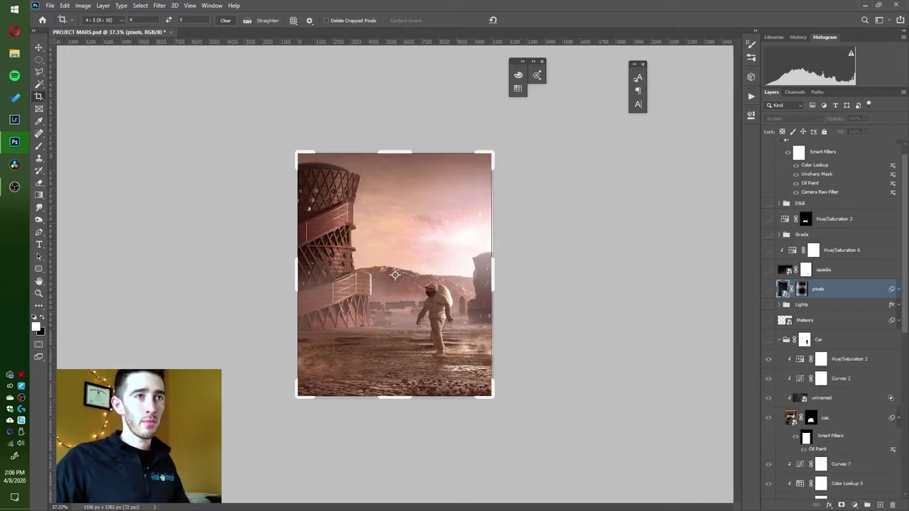
pyautogui.keyDown('alt'); pyautogui.click(768, 418); pyautogui.keyUp('alt')
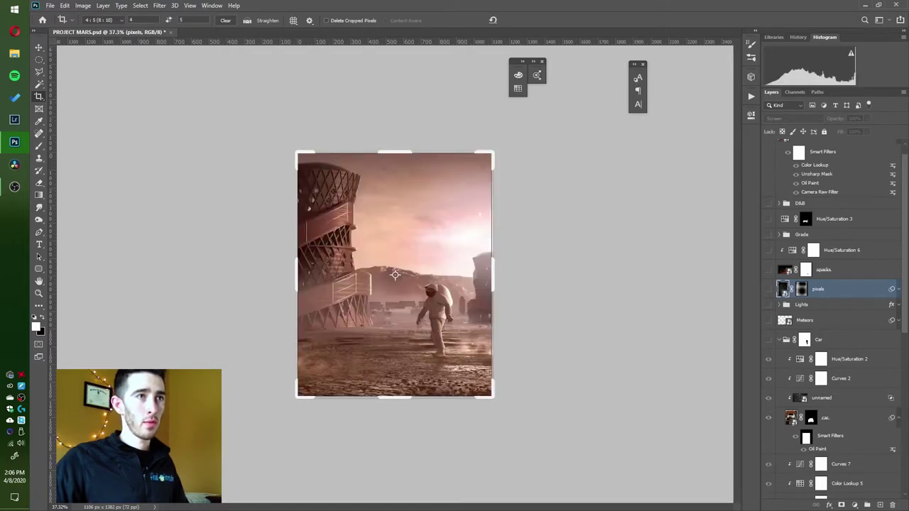
pyautogui.click(767, 340)
pyautogui.keyDown('alt'); pyautogui.click(768, 418); pyautogui.keyUp('alt')
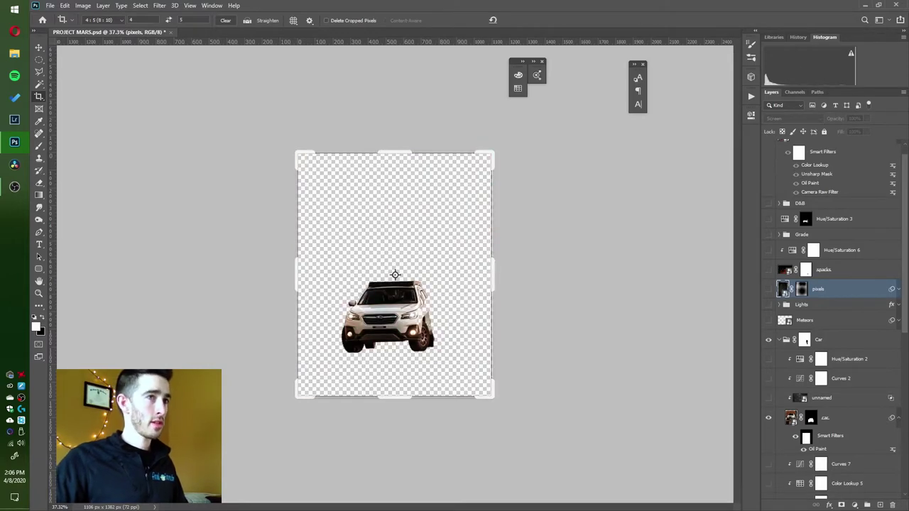
# View the car photo without the car layer and Car group masks, re-enable both masks and show the other layers again.
pyautogui.keyDown('shift'); pyautogui.click(811, 417); pyautogui.keyUp('shift')
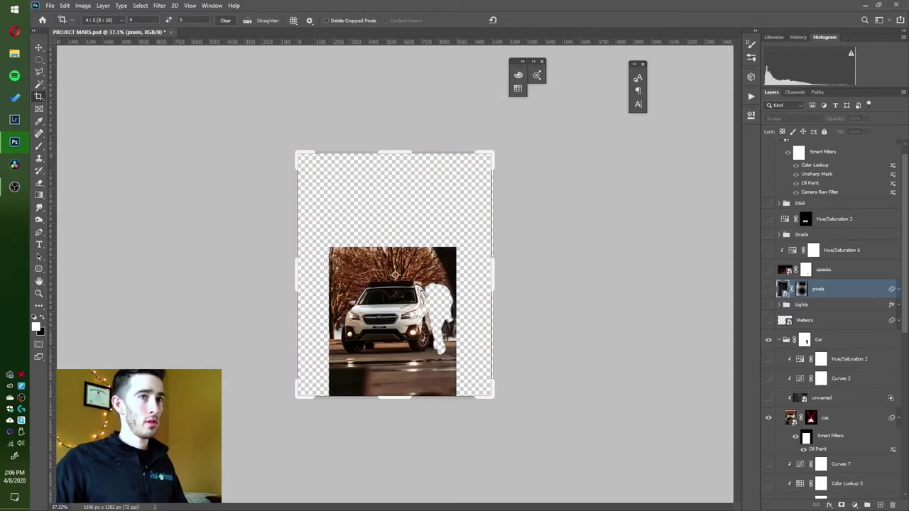
pyautogui.keyDown('shift'); pyautogui.click(804, 340); pyautogui.keyUp('shift')
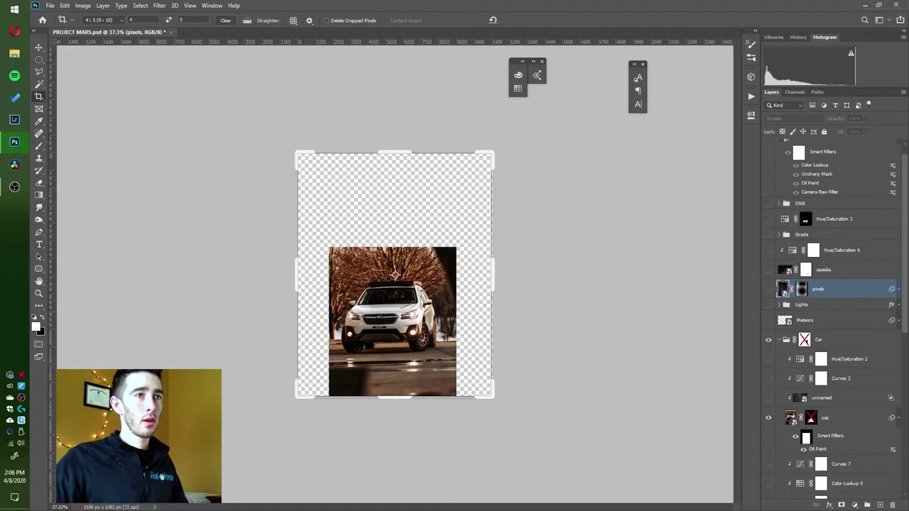
pyautogui.keyDown('shift'); pyautogui.click(811, 417); pyautogui.keyUp('shift')
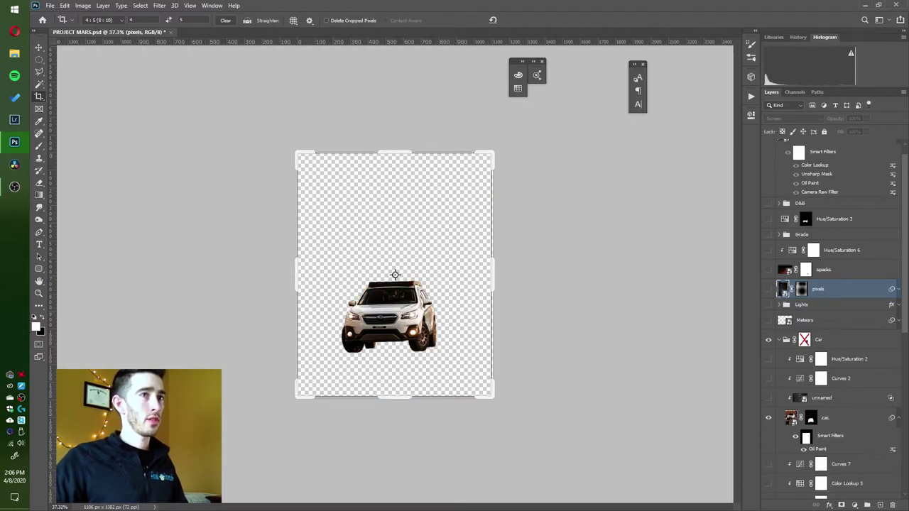
pyautogui.keyDown('alt'); pyautogui.click(768, 418); pyautogui.keyUp('alt')
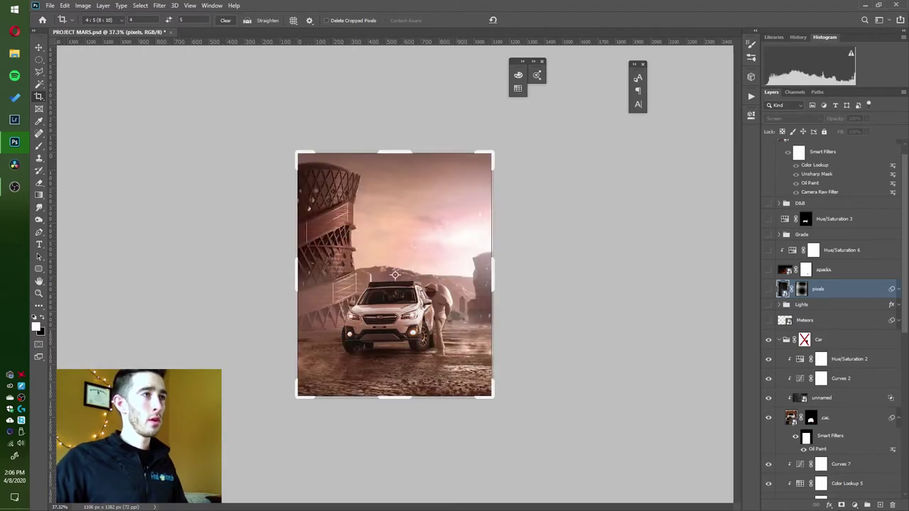
pyautogui.keyDown('shift'); pyautogui.click(803, 339); pyautogui.keyUp('shift')
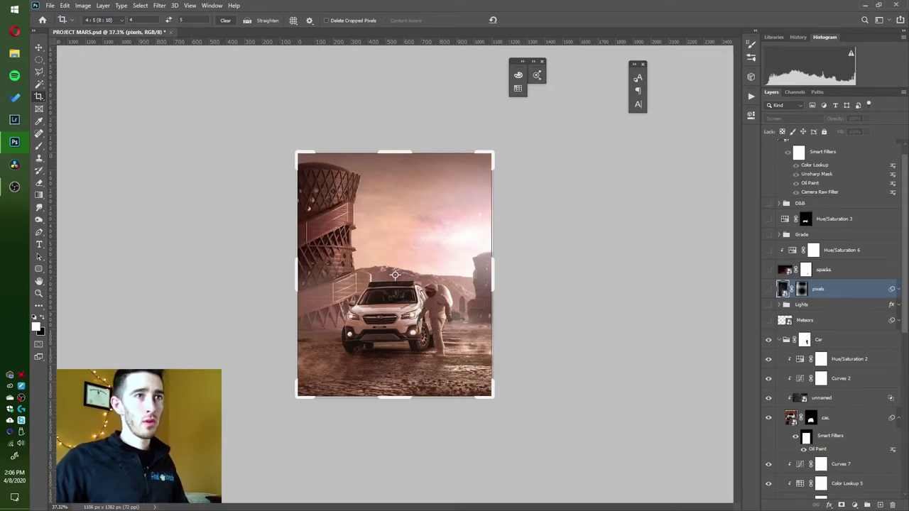
# Rename the unnamed layer in the Car group as "textures".
pyautogui.scroll(-4, 830, 298)
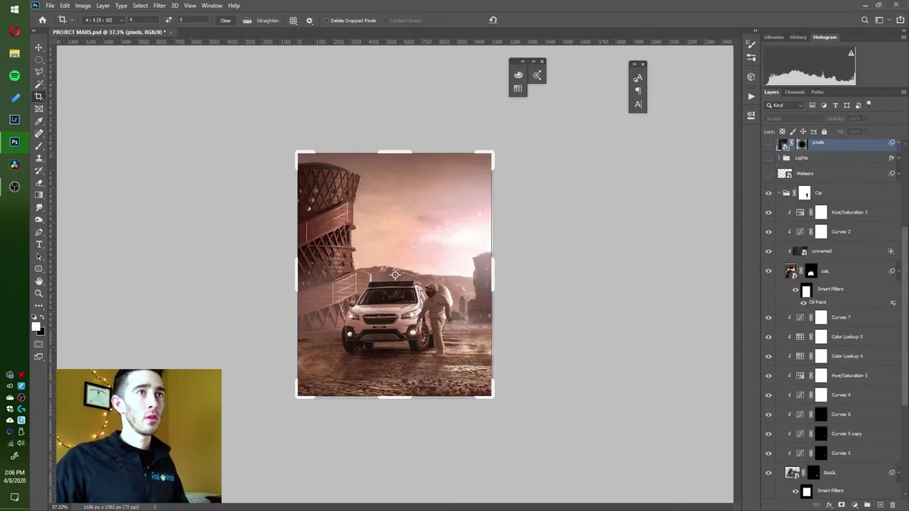
pyautogui.doubleClick(822, 252)
pyautogui.write('textures')
pyautogui.press('Return')
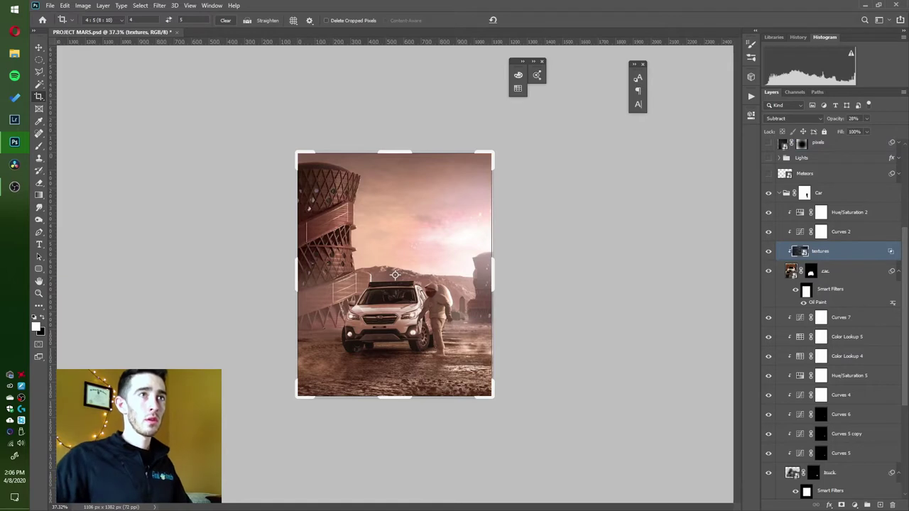
# Compare the car with the Curves 2 and Hue/Saturation 2 adjustments off and on.
pyautogui.click(768, 232)
pyautogui.click(768, 232)
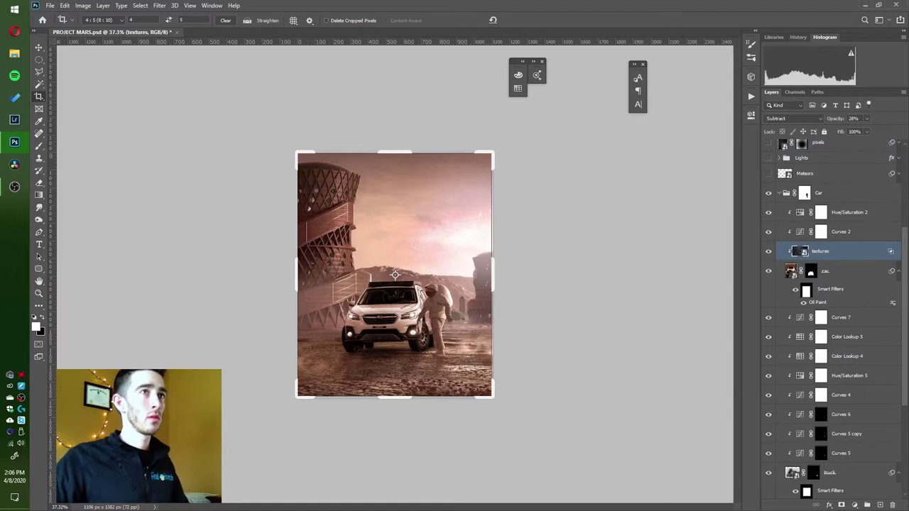
pyautogui.click(768, 213)
pyautogui.click(768, 212)
# Run the Luminosity Check Layer and Saturation Check Layer actions above the Meteors layer.
pyautogui.scroll(3, 785, 153)
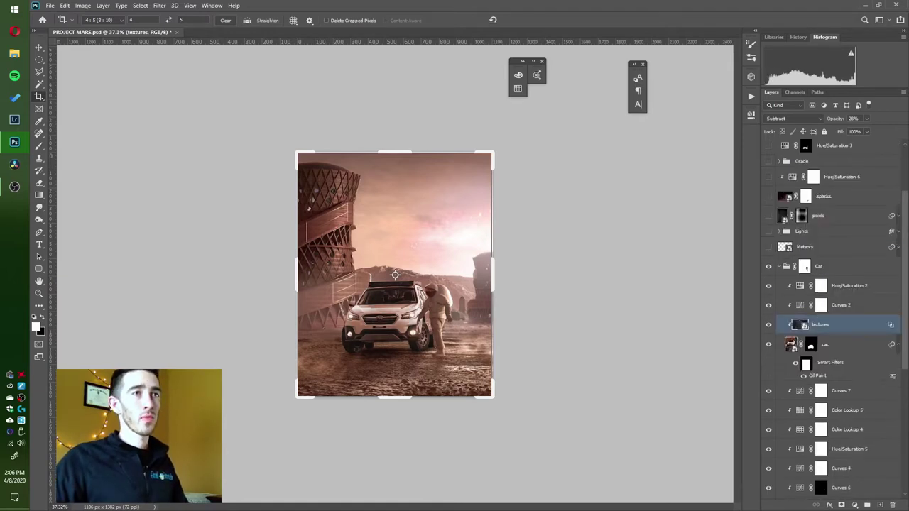
pyautogui.click(816, 247)
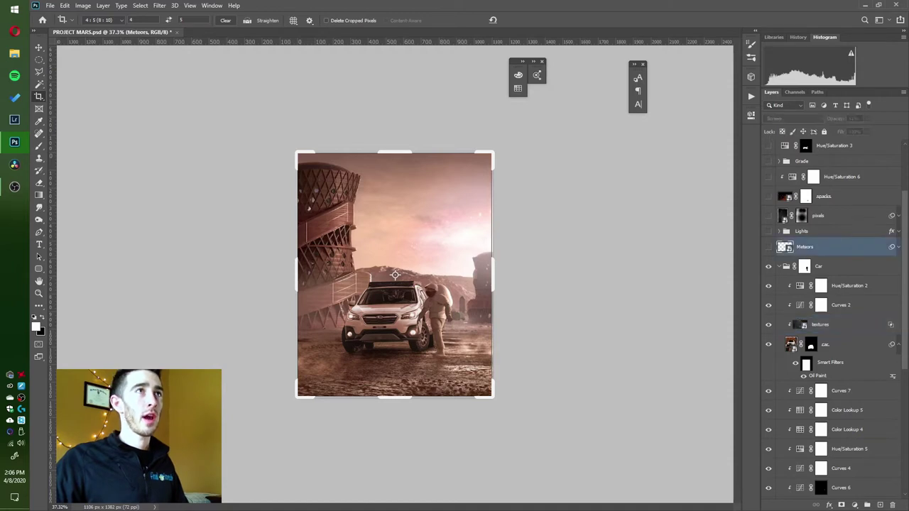
pyautogui.click(751, 97)
pyautogui.scroll(-8, 681, 138)
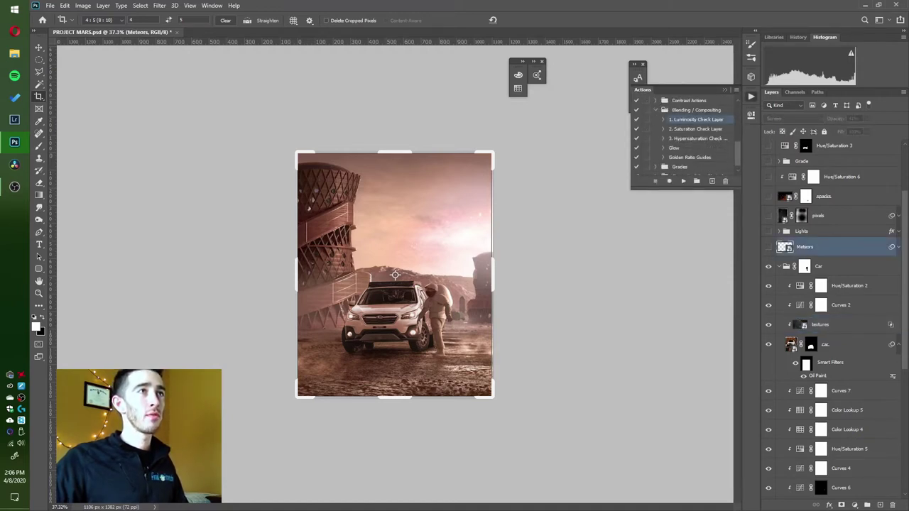
pyautogui.keyDown('ctrl'); pyautogui.click(696, 129); pyautogui.keyUp('ctrl')
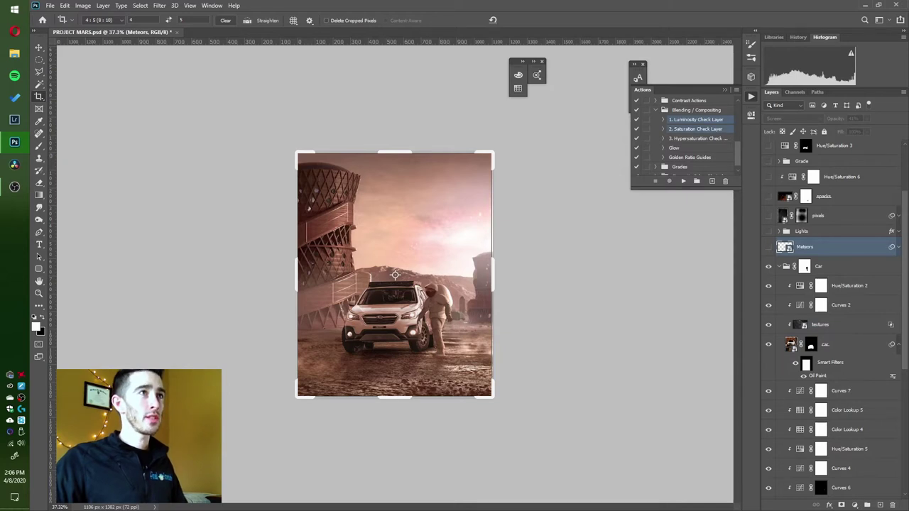
pyautogui.click(683, 181)
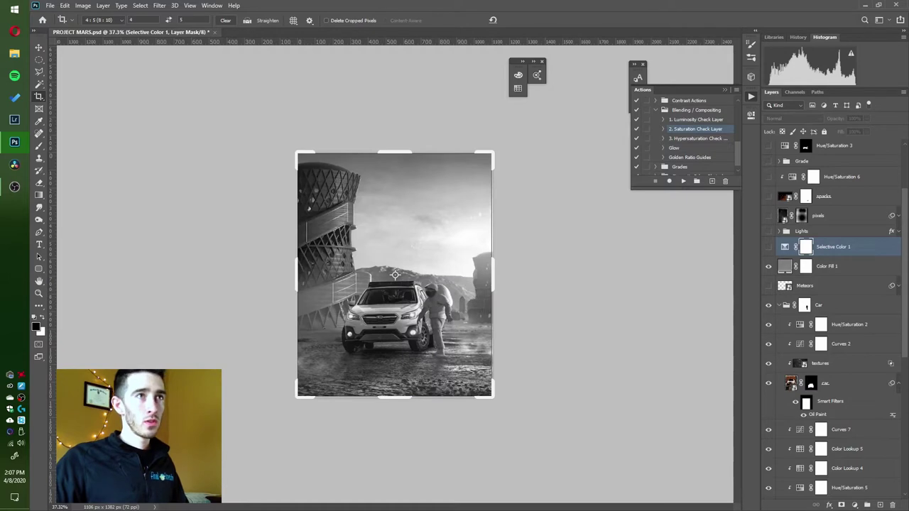
# Examine the car's luminosity in the black-and-white check view with Curves 2 off and on, and open the Curves 2 settings.
pyautogui.click(768, 267)
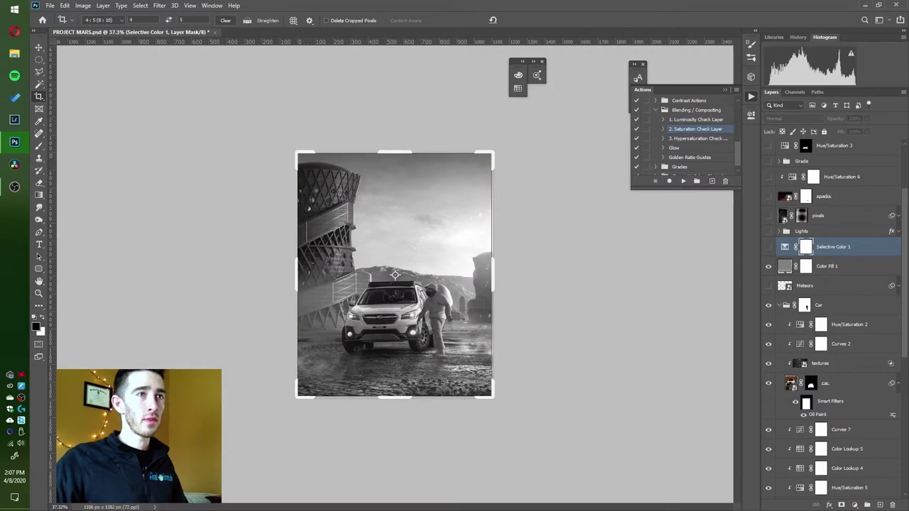
pyautogui.click(768, 344)
pyautogui.click(768, 344)
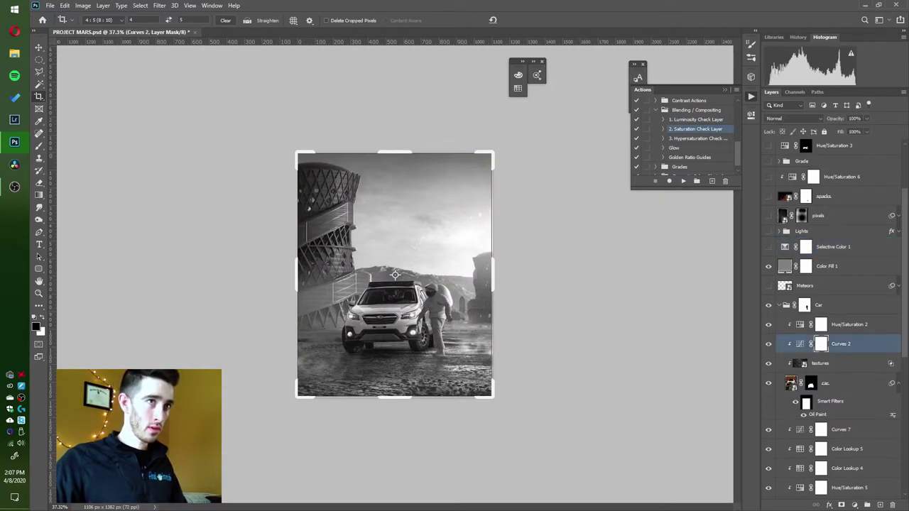
pyautogui.doubleClick(801, 344)
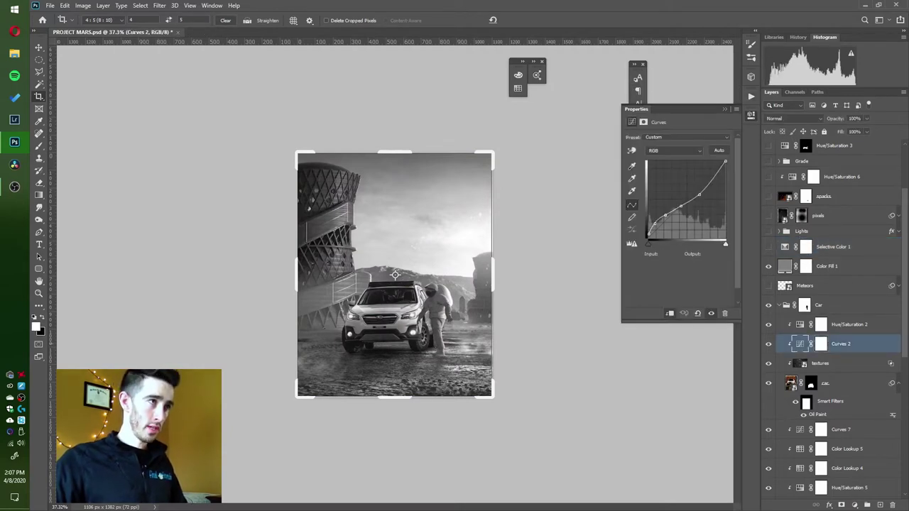
pyautogui.click(768, 345)
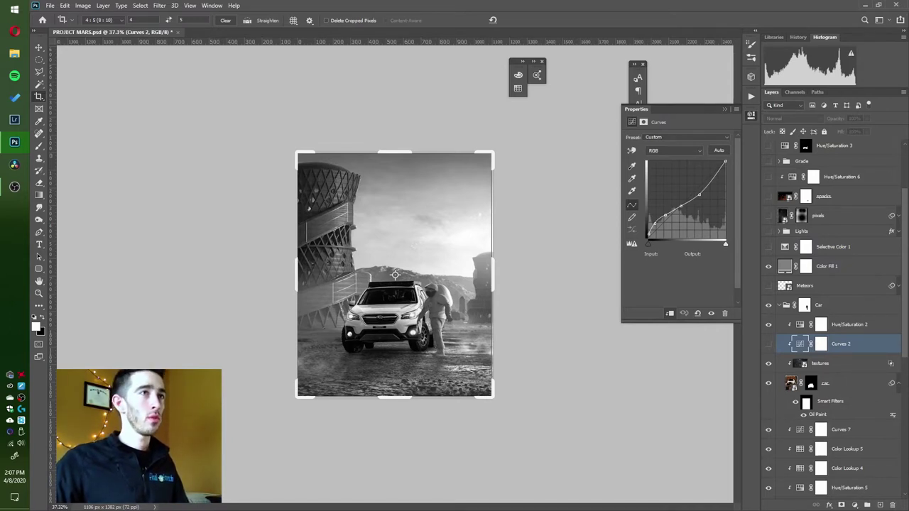
pyautogui.click(768, 343)
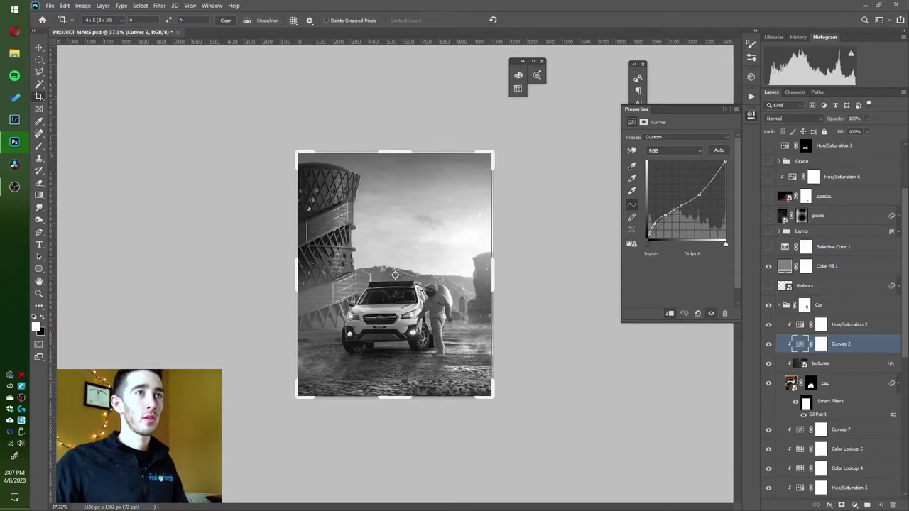
# Hide the Color Fill 1 check layer, compare Curves 2 off and on, and hide the Hue/Saturation 2 and Curves 2 adjustments.
pyautogui.click(768, 265)
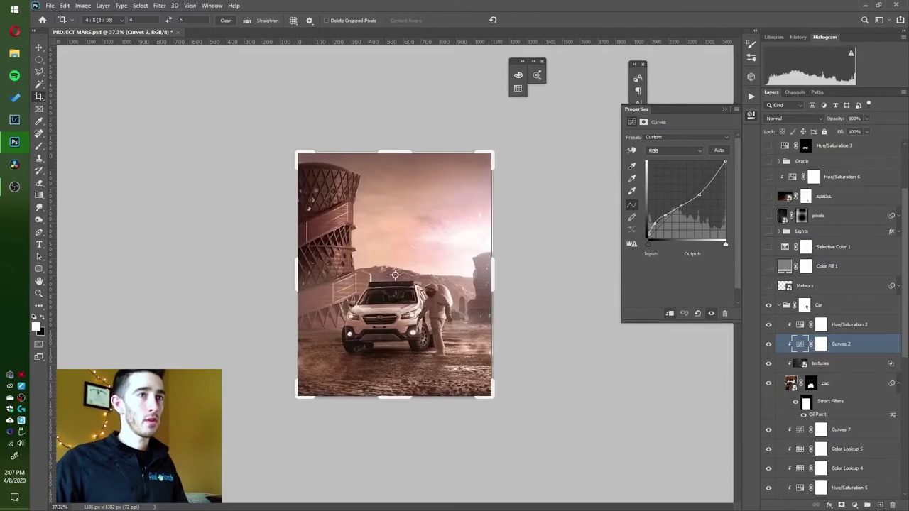
pyautogui.click(768, 344)
pyautogui.click(768, 343)
pyautogui.click(768, 325)
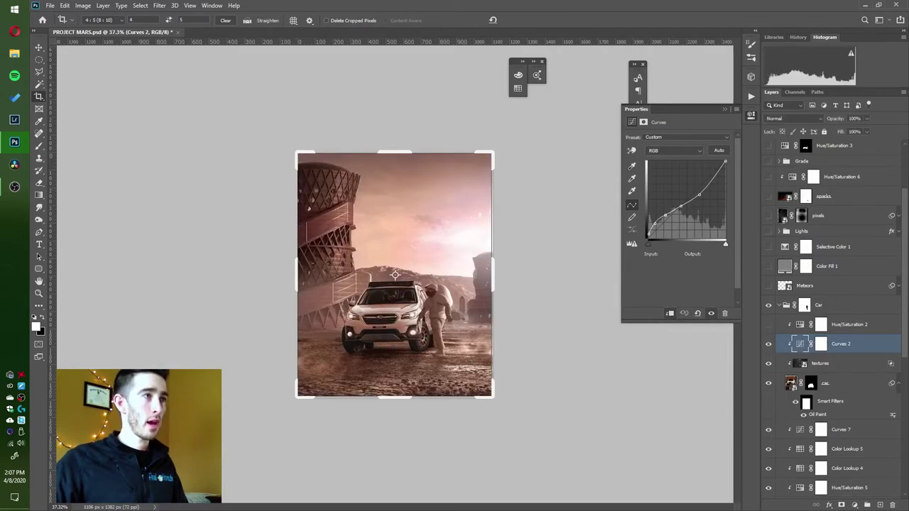
pyautogui.click(767, 344)
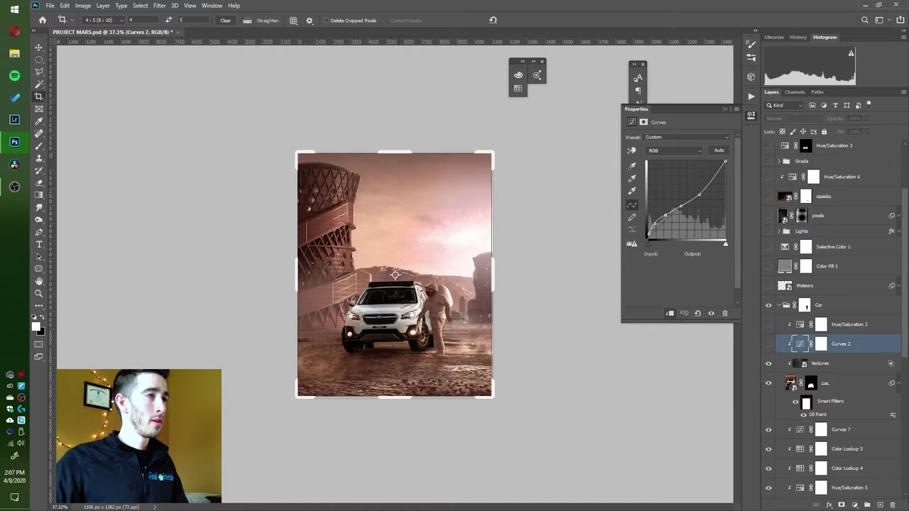
# Show Curves 2 and the Selective Color 1 saturation check, and compare the car with Hue/Saturation 2 off and on, leaving it on.
pyautogui.click(767, 343)
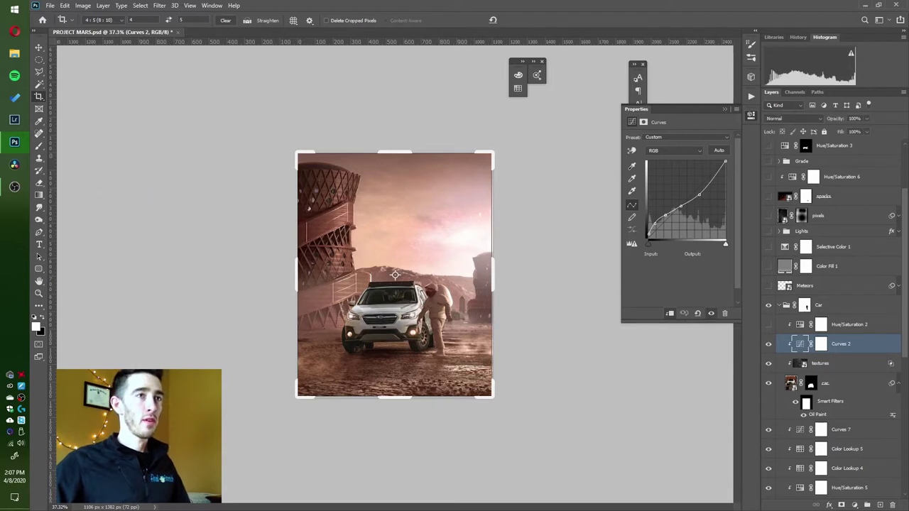
pyautogui.click(768, 247)
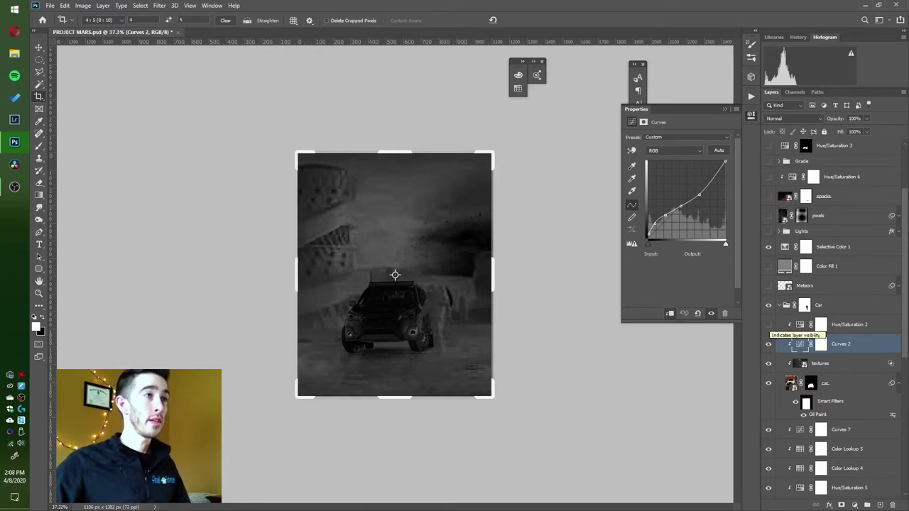
pyautogui.click(768, 324)
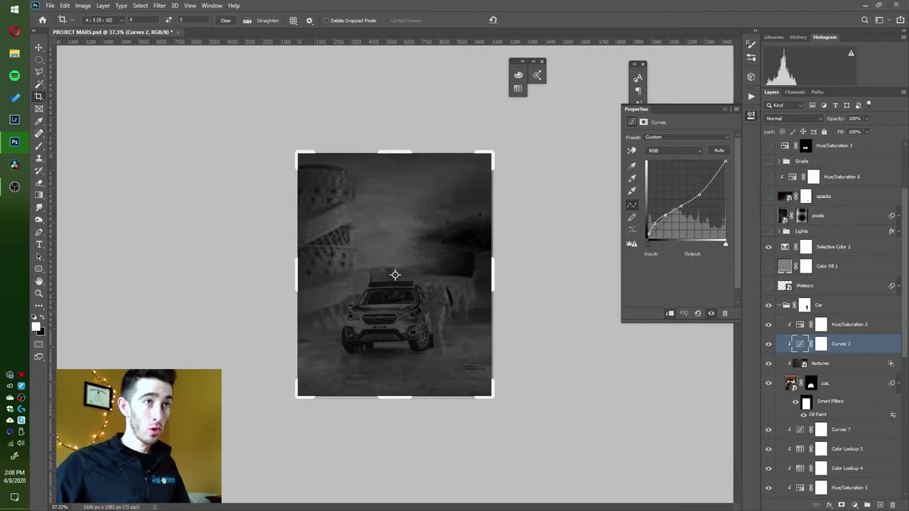
pyautogui.click(768, 324)
pyautogui.click(768, 325)
# Open the Hue/Saturation 2 settings and compare the car's saturation with that adjustment off and on.
pyautogui.click(800, 324)
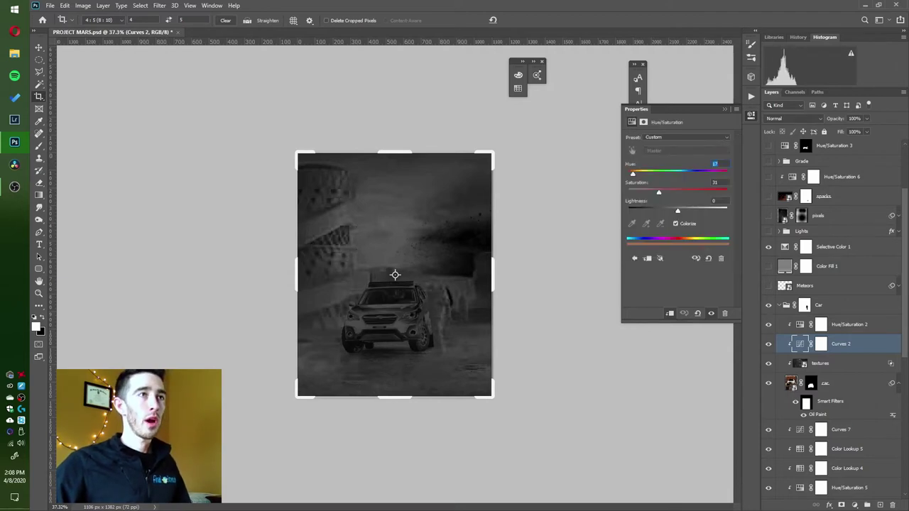
pyautogui.click(800, 324)
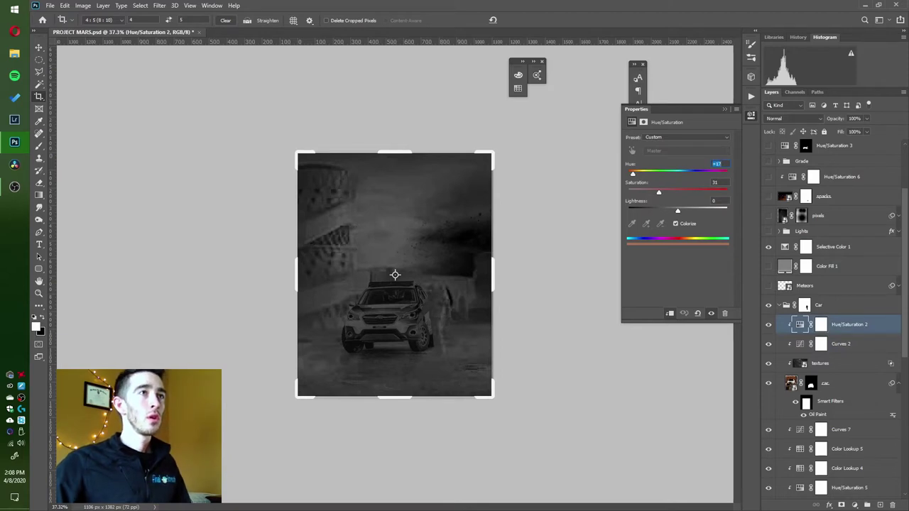
pyautogui.press('Return')
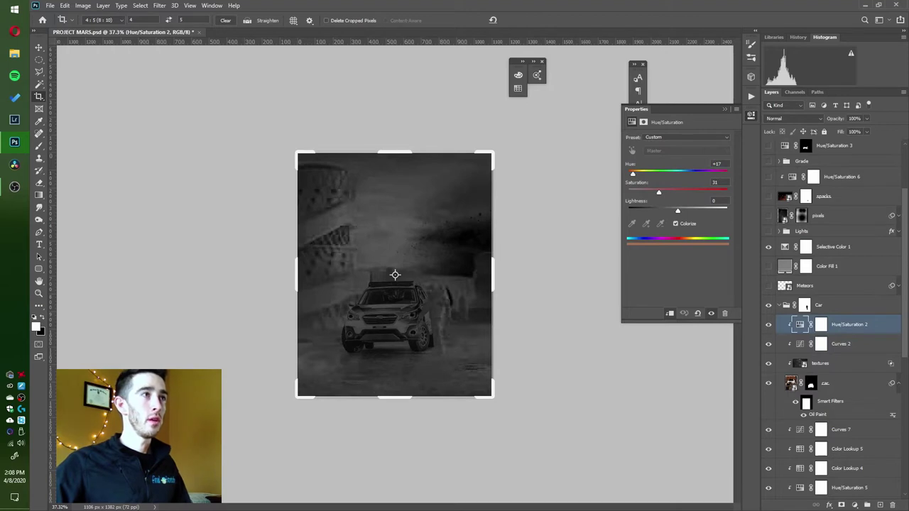
pyautogui.hotkey('ctrl', ',')
pyautogui.hotkey('ctrl', ',')
pyautogui.hotkey('ctrl', ',')
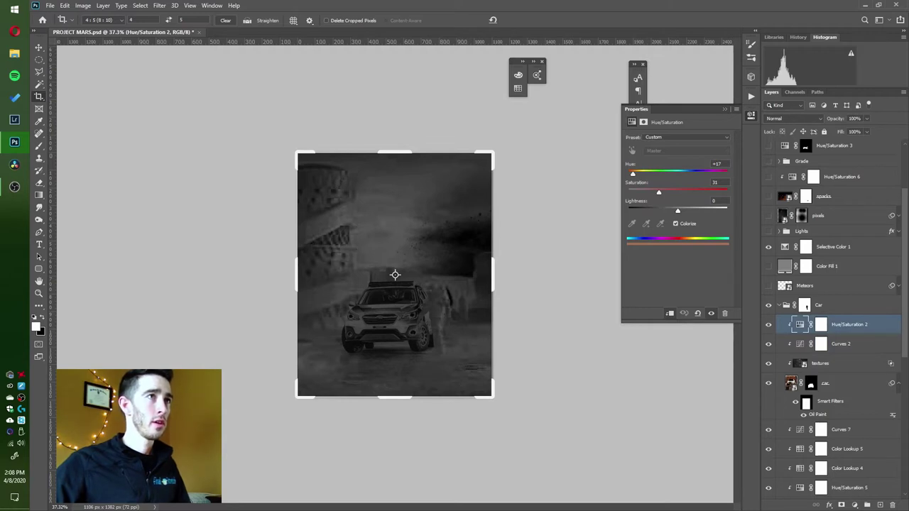
# Try other hue and saturation amounts in Hue/Saturation 2, with the saturation check on and off, undoing each change.
pyautogui.moveTo(632, 174)
pyautogui.mouseDown()
pyautogui.moveTo(668, 174)
pyautogui.moveTo(634, 174)
pyautogui.mouseUp()
pyautogui.hotkey('ctrl', 'z')
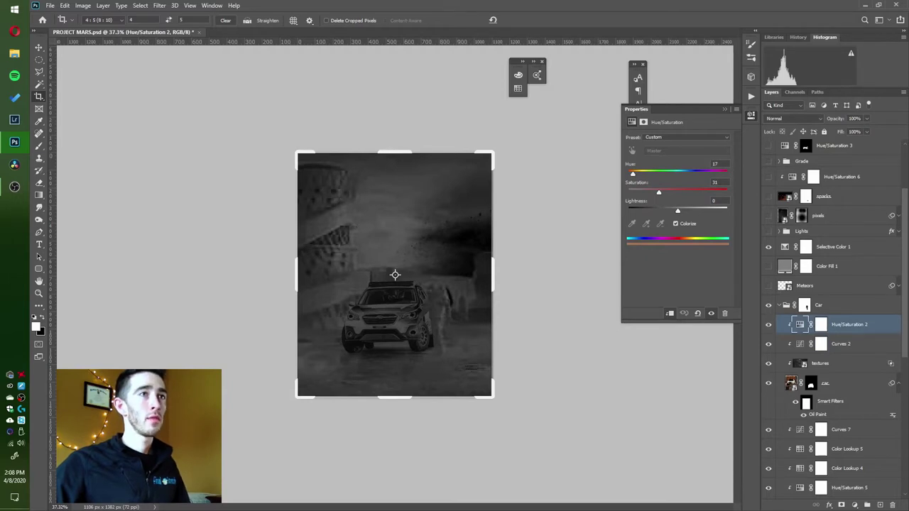
pyautogui.click(768, 247)
pyautogui.moveTo(633, 174)
pyautogui.mouseDown()
pyautogui.moveTo(672, 174)
pyautogui.moveTo(636, 174)
pyautogui.mouseUp()
pyautogui.hotkey('ctrl', 'z')
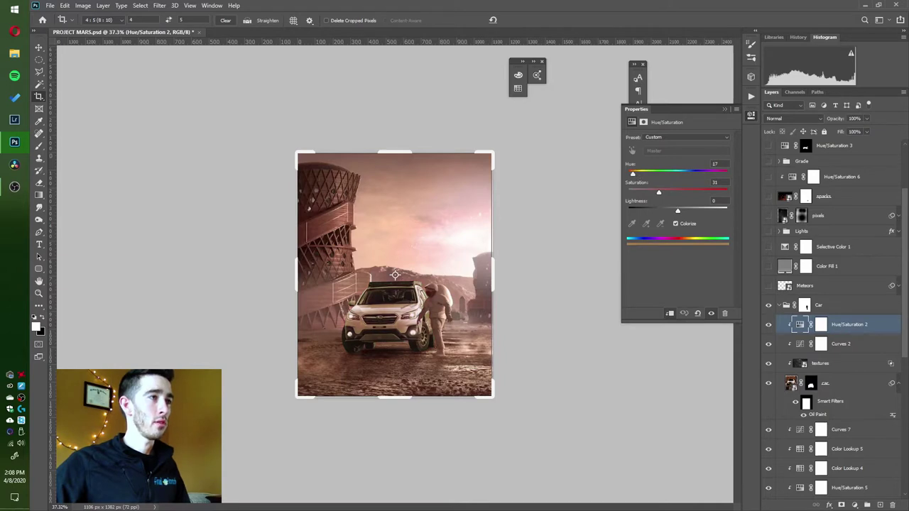
pyautogui.moveTo(659, 192)
pyautogui.mouseDown()
pyautogui.moveTo(718, 192)
pyautogui.moveTo(665, 193)
pyautogui.mouseUp()
pyautogui.hotkey('ctrl', 'z')
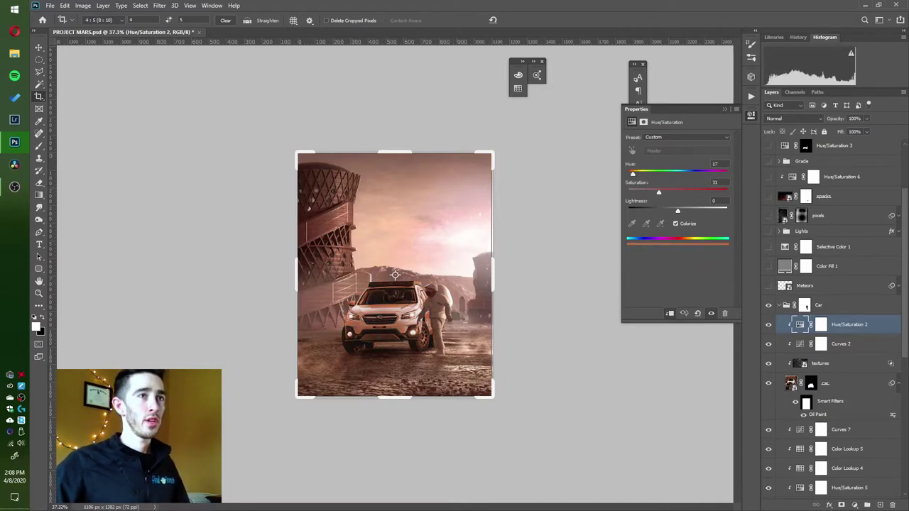
# Examine the car's saturation in the Selective Color 1 check view with Hue/Saturation 2 off and on.
pyautogui.click(768, 247)
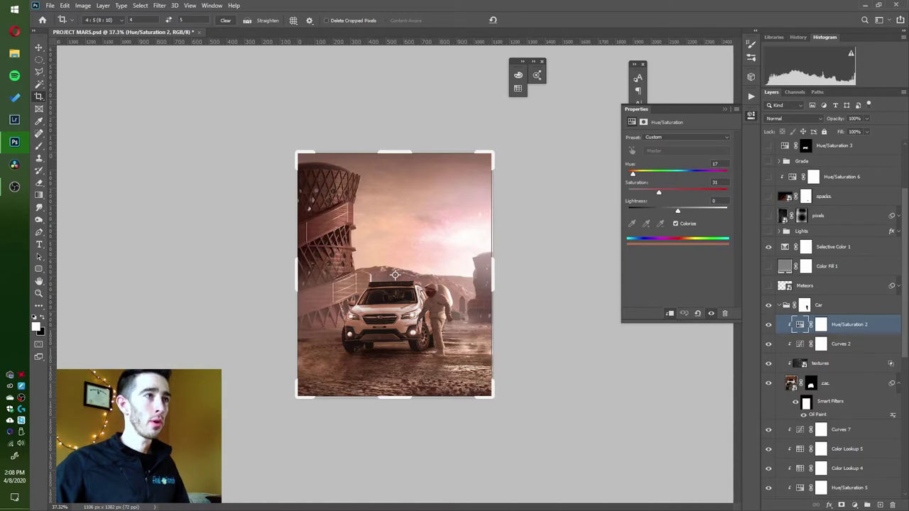
pyautogui.click(767, 246)
pyautogui.click(767, 246)
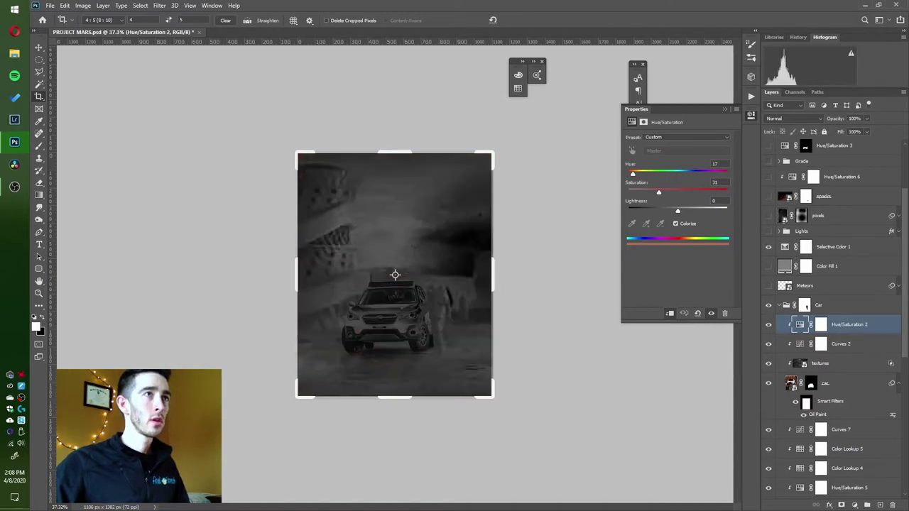
pyautogui.moveTo(658, 193)
pyautogui.mouseDown()
pyautogui.moveTo(705, 192)
pyautogui.moveTo(658, 192)
pyautogui.mouseUp()
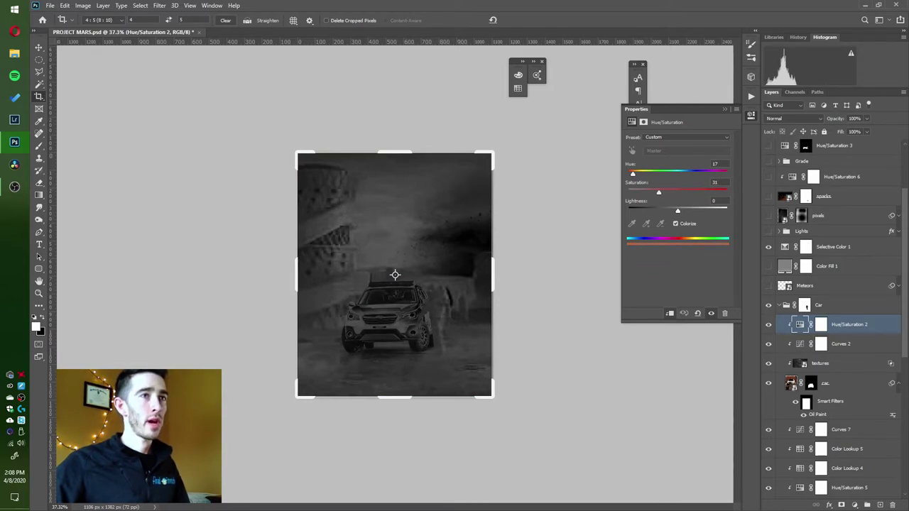
pyautogui.click(768, 324)
pyautogui.click(768, 324)
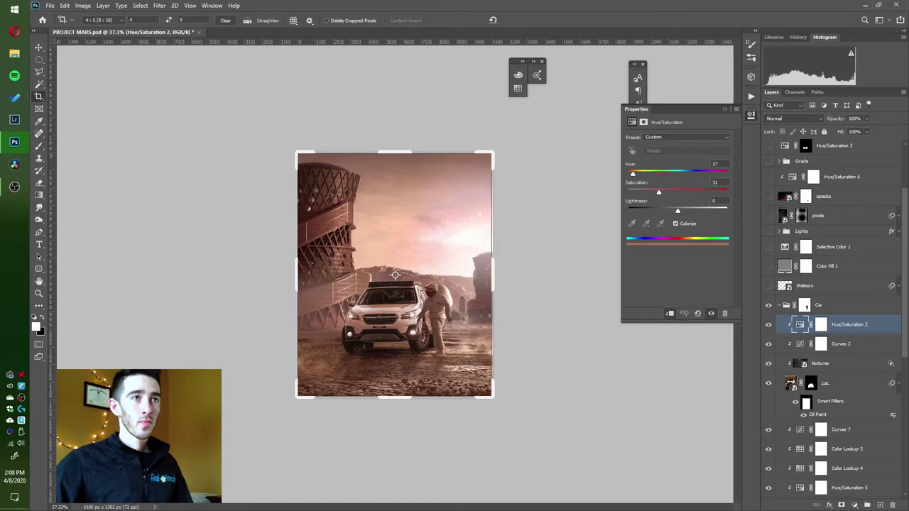
# Compare the car in full color with both Hue/Saturation 2 and Curves 2 off and on.
pyautogui.click(768, 324)
pyautogui.click(768, 344)
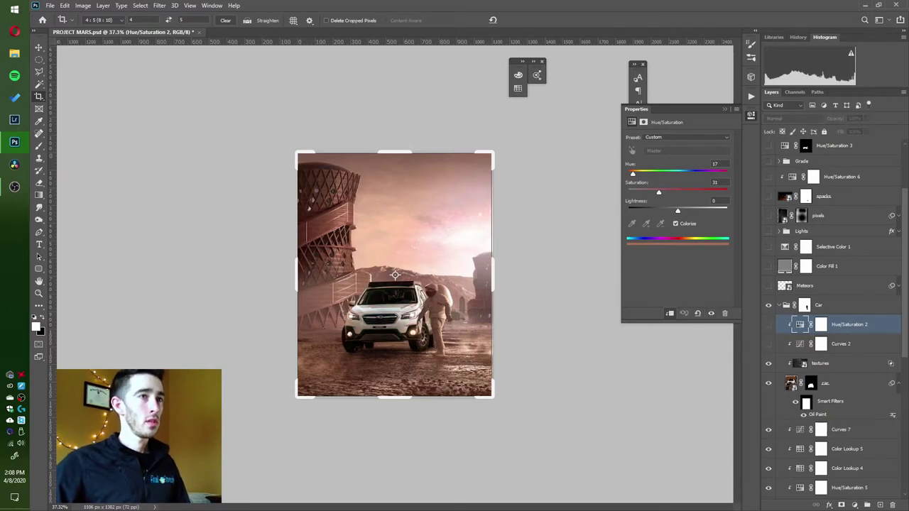
pyautogui.click(768, 343)
pyautogui.click(767, 324)
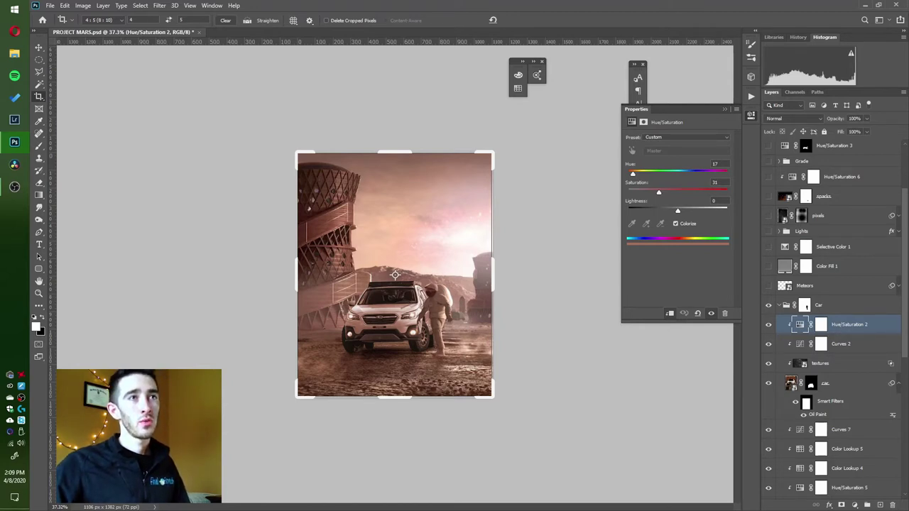
# Delete the Color Fill 1 and Selective Color 1 check layers.
pyautogui.click(828, 266)
pyautogui.keyDown('shift'); pyautogui.click(833, 247); pyautogui.keyUp('shift')
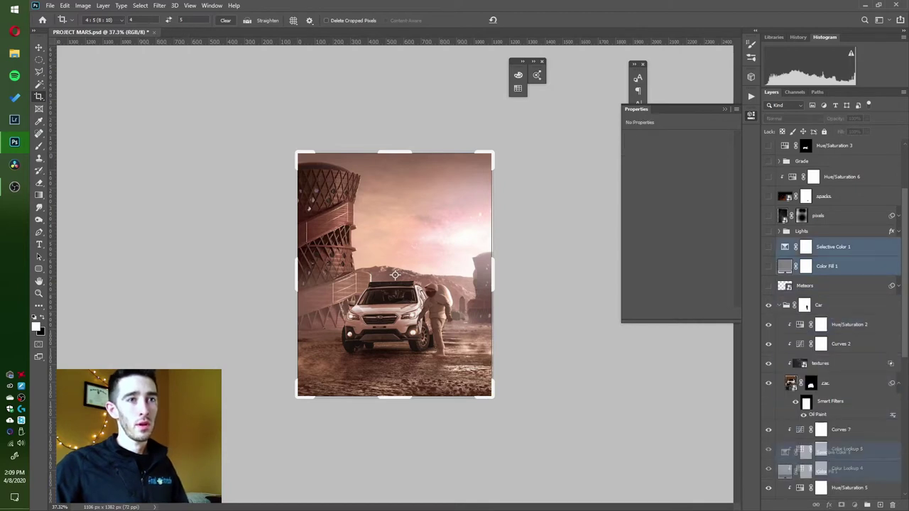
pyautogui.press('Delete')
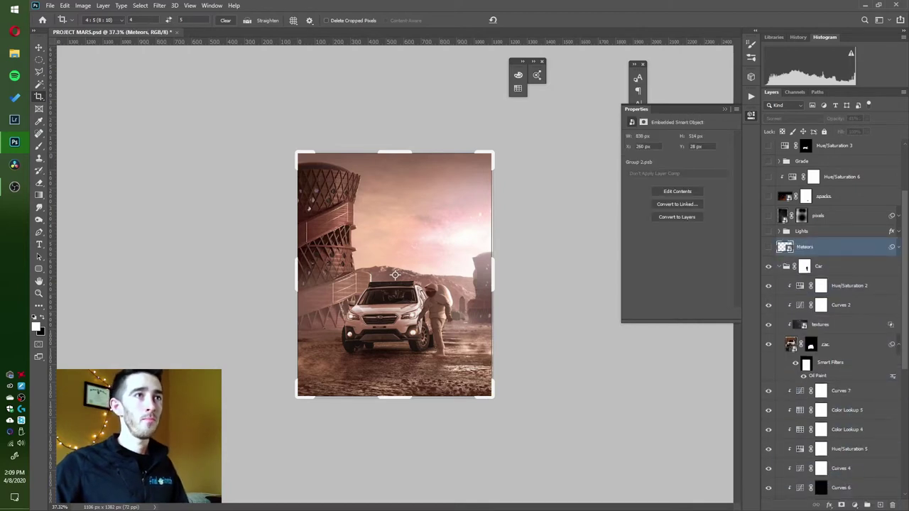
# Select the Car Shadow group beneath the car's layers and expand it.
pyautogui.scroll(5, 785, 153)
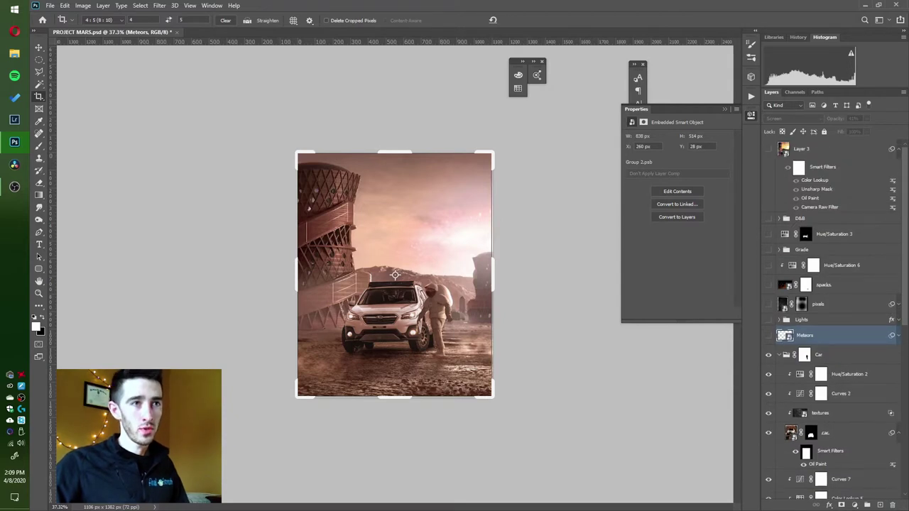
pyautogui.scroll(-5, 830, 320)
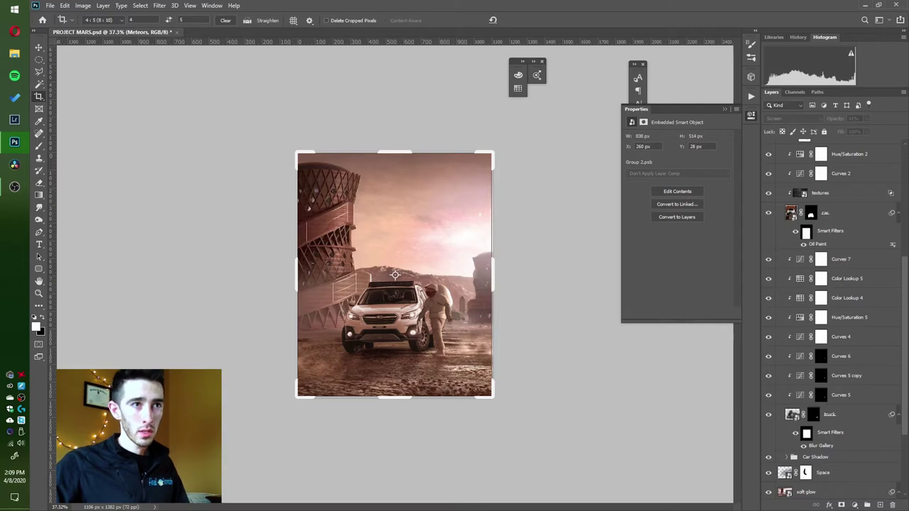
pyautogui.click(815, 457)
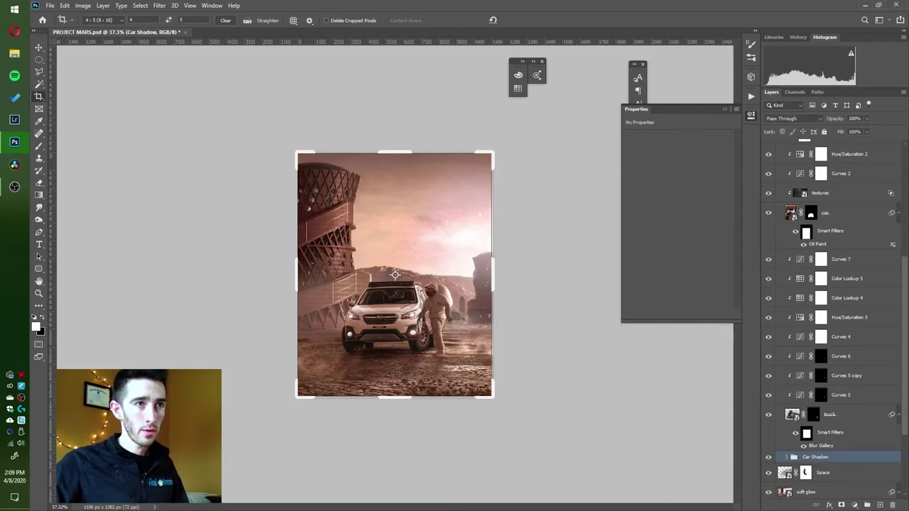
pyautogui.scroll(-4, 831, 320)
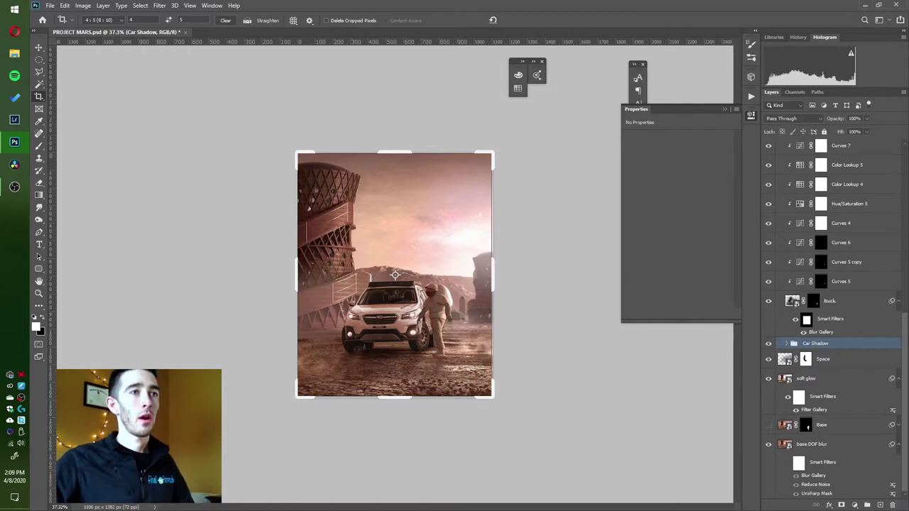
pyautogui.click(788, 343)
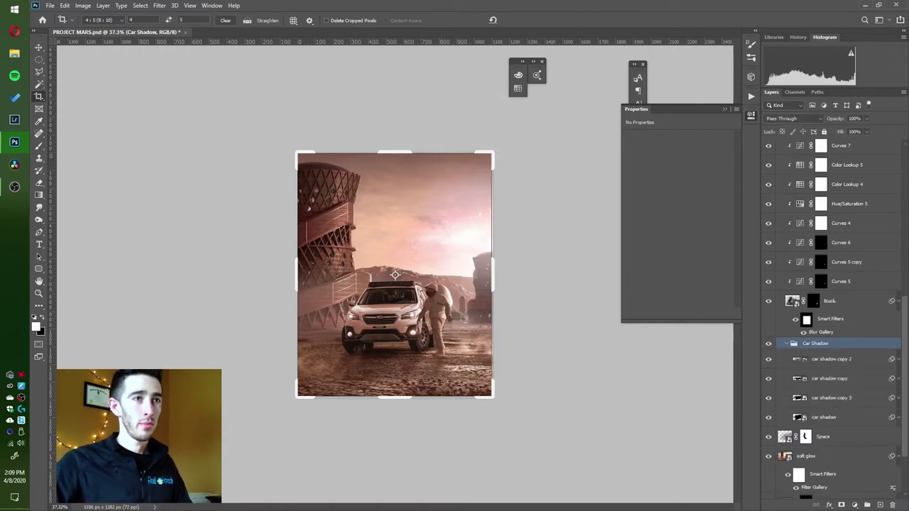
# Isolate the car shadow layer so only it is shown, and set its opacity to 100%.
pyautogui.click(823, 418)
pyautogui.keyDown('alt'); pyautogui.click(768, 418); pyautogui.keyUp('alt')
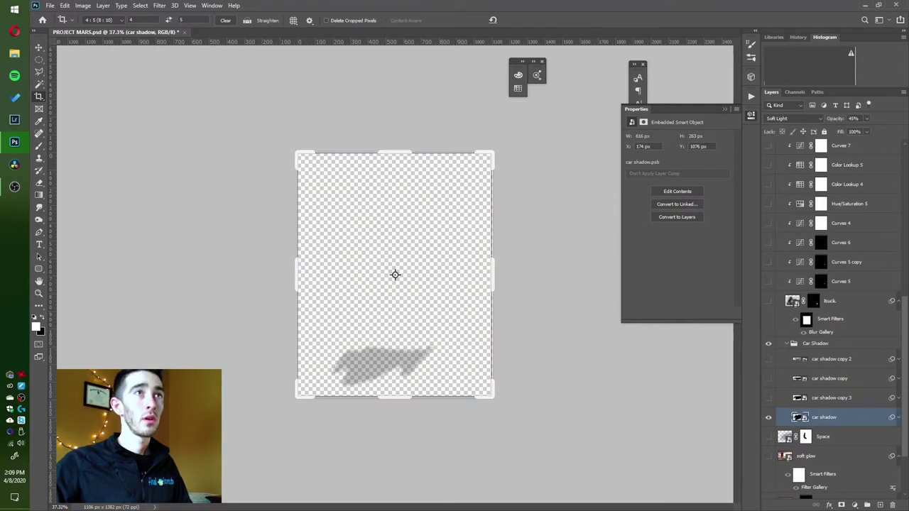
pyautogui.press('0')
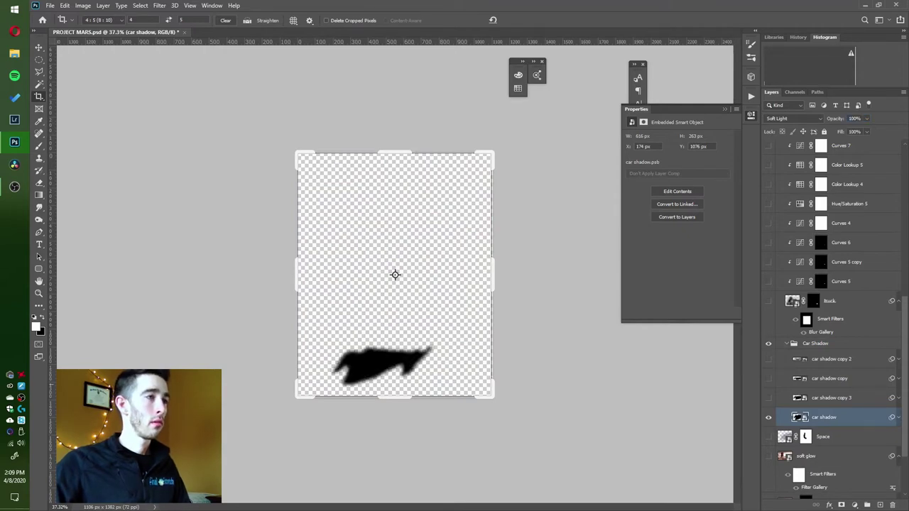
# Activate the Brush tool with the Shadow brush 1 preset.
pyautogui.press('b')
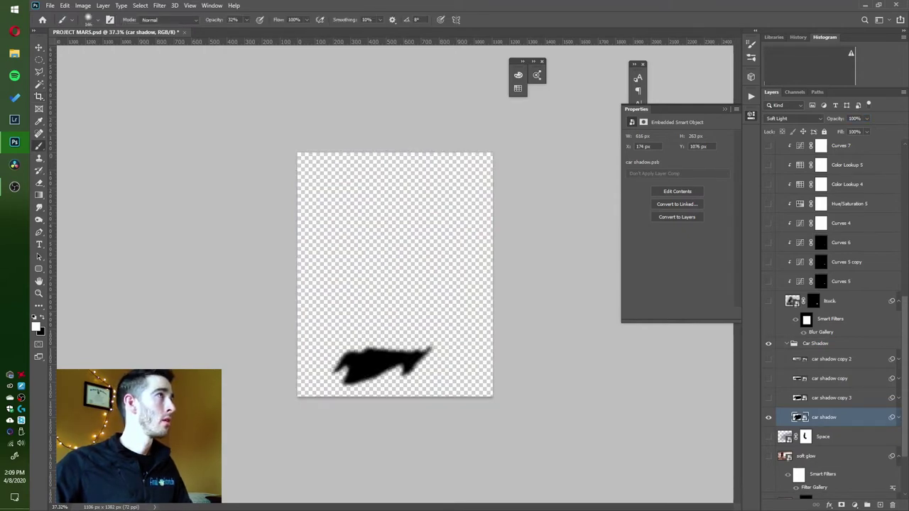
pyautogui.click(98, 20)
pyautogui.click(120, 235)
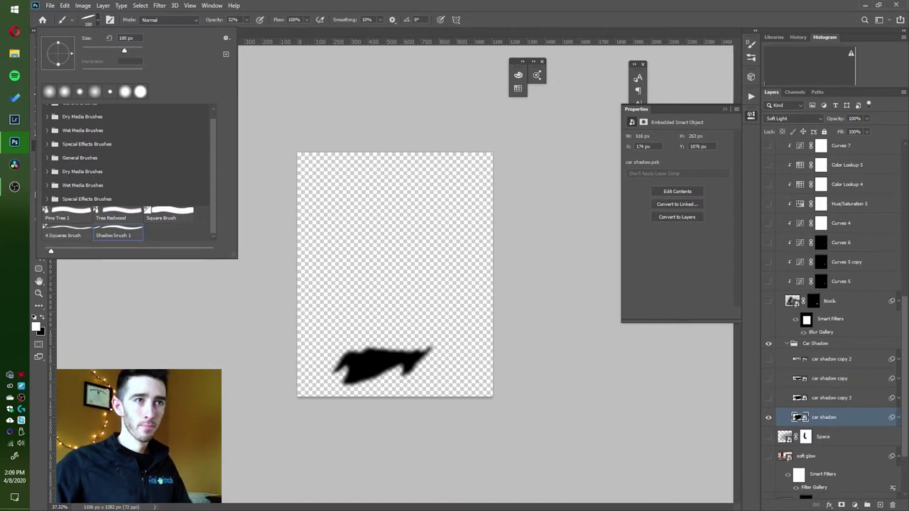
pyautogui.press('Escape')
# Test the brush in black at 100% opacity on a new layer above car shadow, undo the strokes and delete the layer.
pyautogui.click(879, 505)
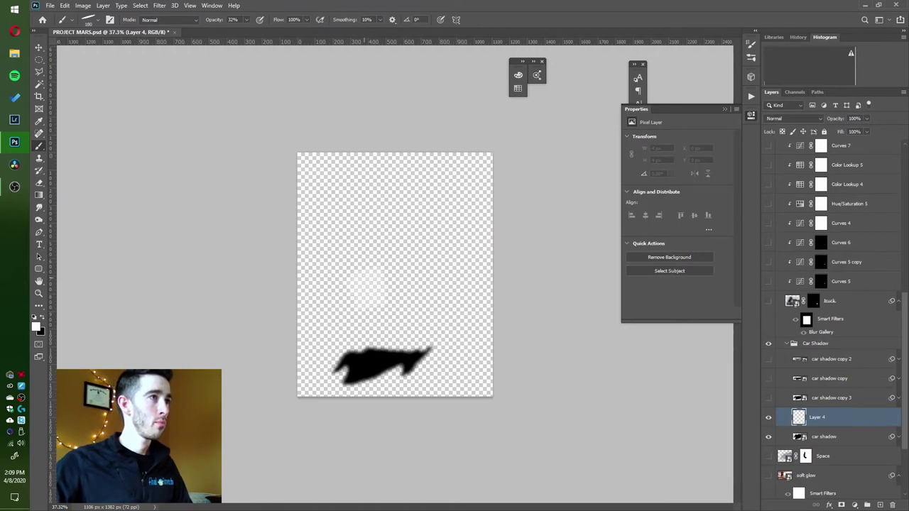
pyautogui.press('x')
pyautogui.moveTo(377, 291)
pyautogui.mouseDown()
pyautogui.moveTo(359, 273)
pyautogui.moveTo(371, 321)
pyautogui.mouseUp()
pyautogui.press('0')
pyautogui.hotkey('ctrl', 'z')
pyautogui.moveTo(353, 299)
pyautogui.mouseDown()
pyautogui.moveTo(380, 293)
pyautogui.moveTo(386, 270)
pyautogui.moveTo(384, 301)
pyautogui.mouseUp()
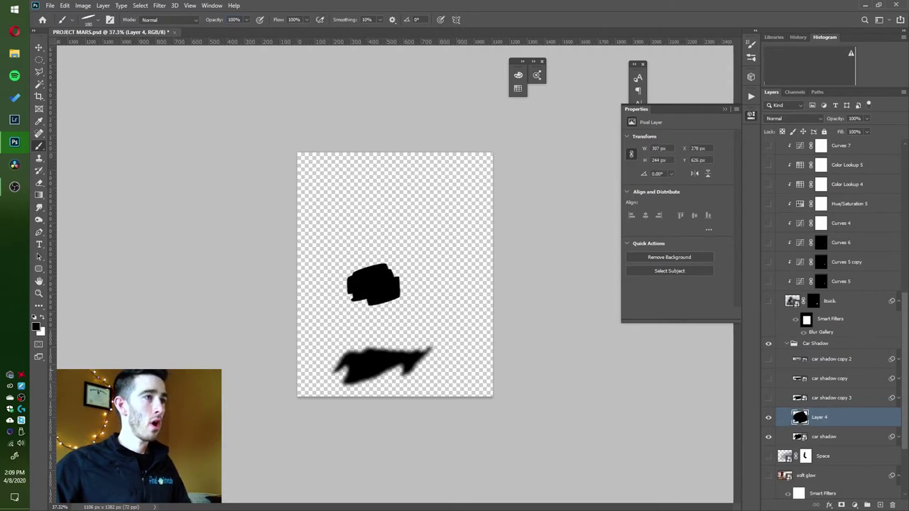
pyautogui.hotkey('ctrl', 'z')
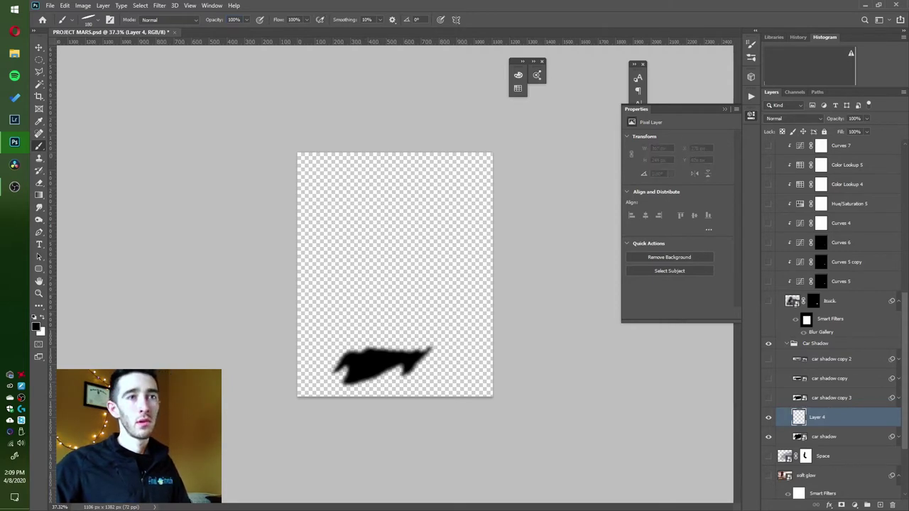
pyautogui.press('Delete')
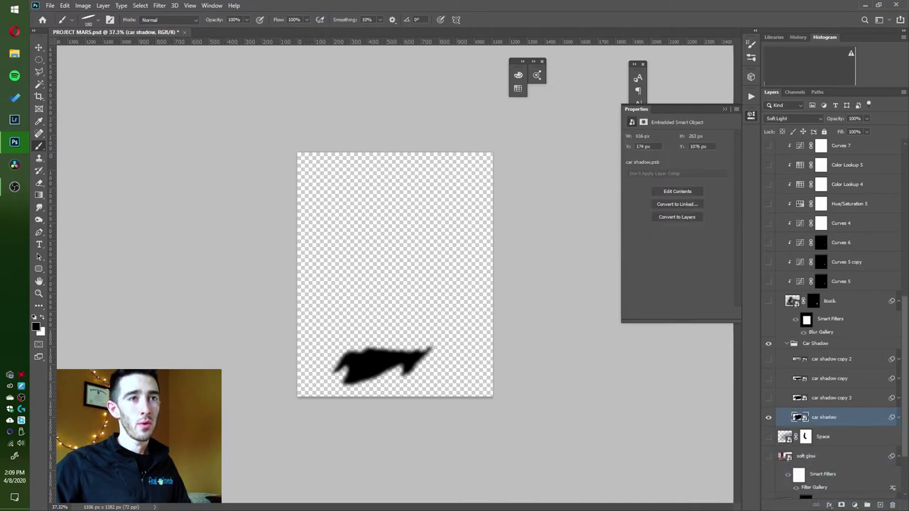
# Reveal the car shadow layer's Gaussian Blur smart filter and show all the other layers again.
pyautogui.click(898, 417)
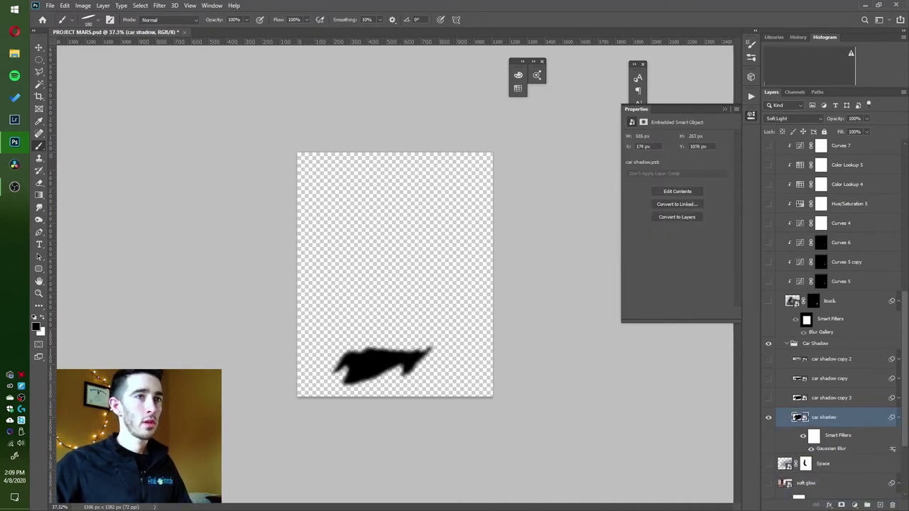
pyautogui.keyDown('alt'); pyautogui.click(768, 418); pyautogui.keyUp('alt')
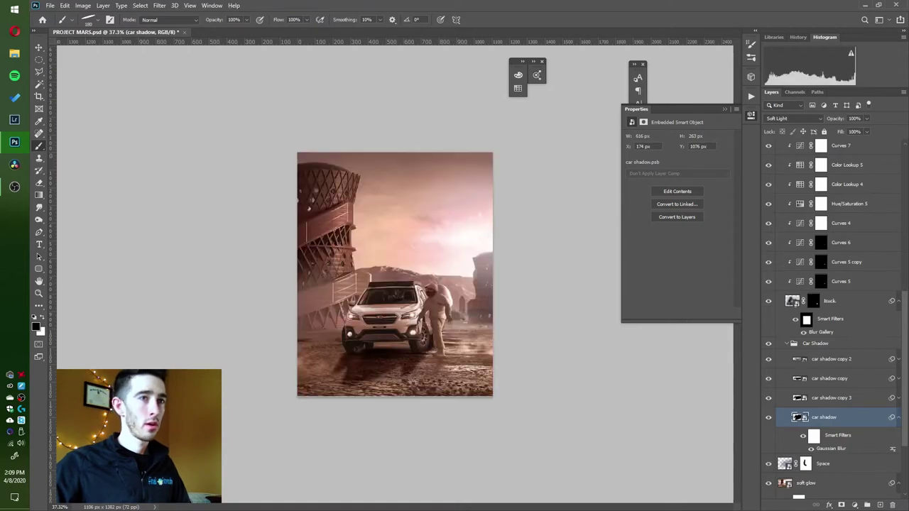
pyautogui.click(803, 436)
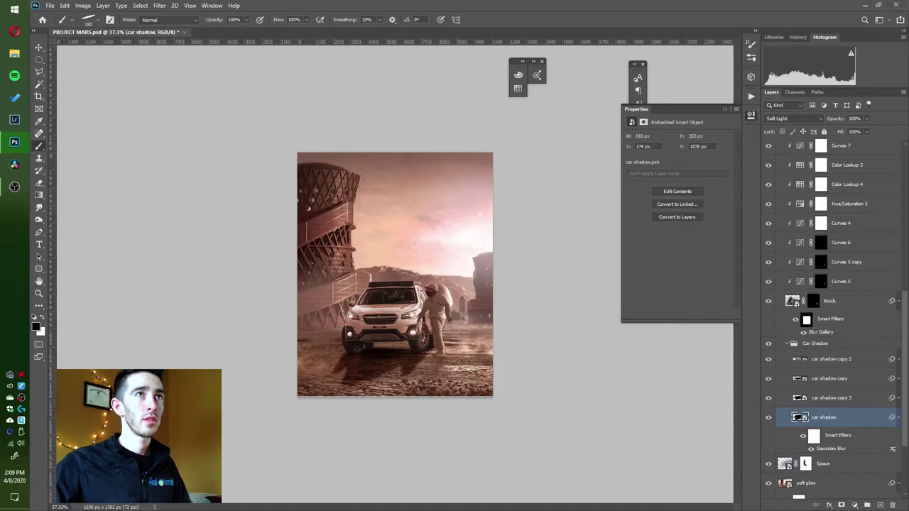
# Undo back to the car shadow layer's 45% opacity and show all the other layers again.
pyautogui.click(854, 119)
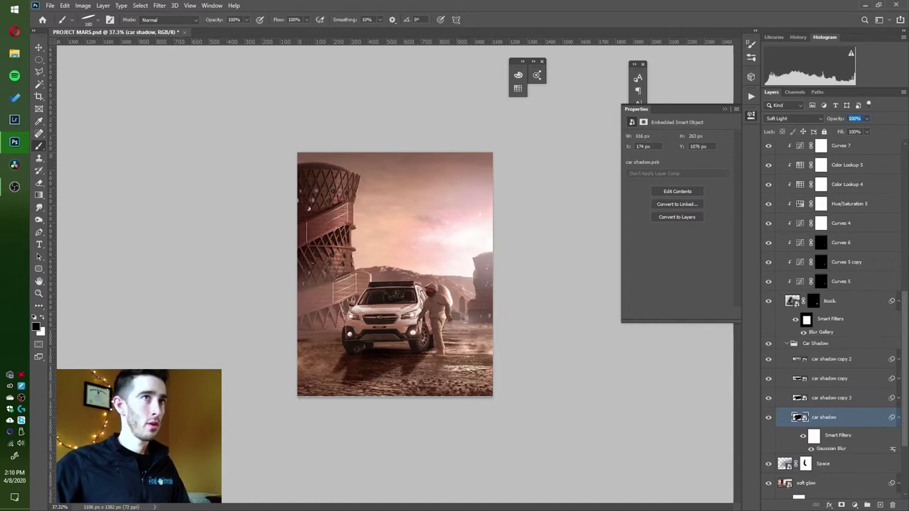
pyautogui.hotkey('ctrl', 'z')
pyautogui.hotkey('ctrl', 'z')
pyautogui.hotkey('ctrl', 'z')
pyautogui.hotkey('ctrl', 'z')
pyautogui.hotkey('ctrl', 'z')
pyautogui.hotkey('ctrl', 'z')
pyautogui.hotkey('ctrl', 'z')
pyautogui.hotkey('ctrl', 'z')
pyautogui.hotkey('ctrl', 'z')
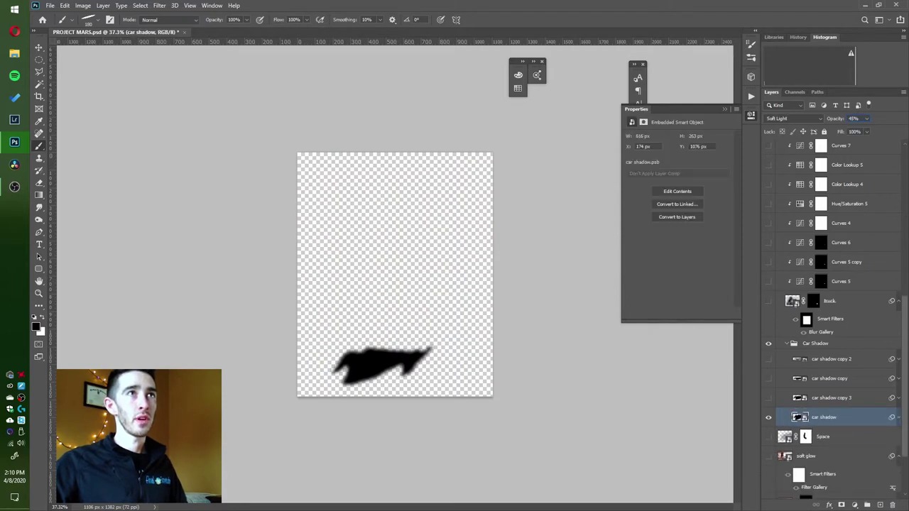
pyautogui.keyDown('alt'); pyautogui.click(767, 417); pyautogui.keyUp('alt')
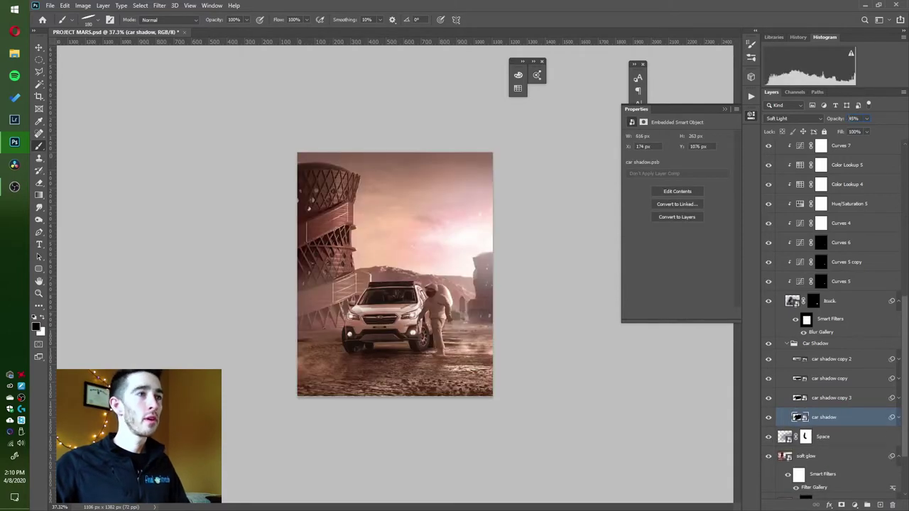
# Compare the image with the car shadow layer off and on, and hide car shadow copy and car shadow copy 2.
pyautogui.click(768, 417)
pyautogui.click(768, 417)
pyautogui.moveTo(768, 398); pyautogui.dragTo(767, 359)
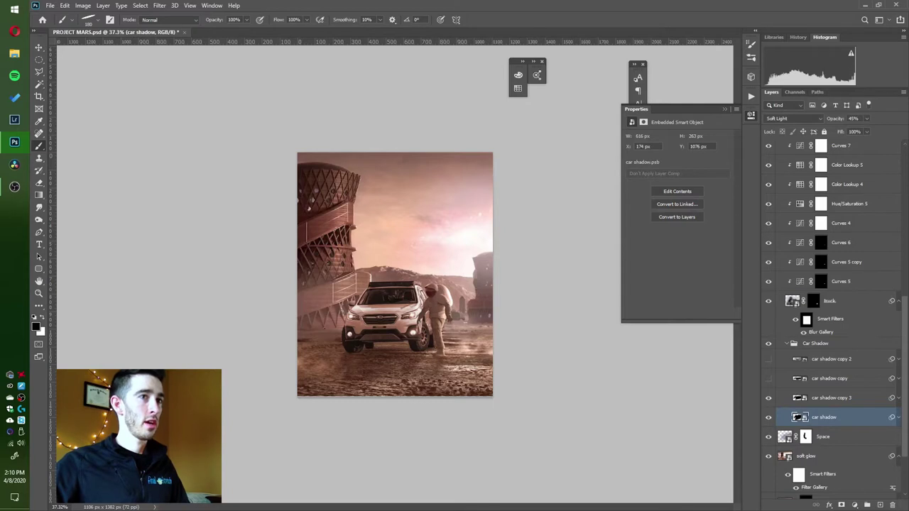
# Try out a duplicate of the car shadow layer squashed to about 60% height and skewed under the car, and delete the duplicate.
pyautogui.hotkey('ctrl', 't')
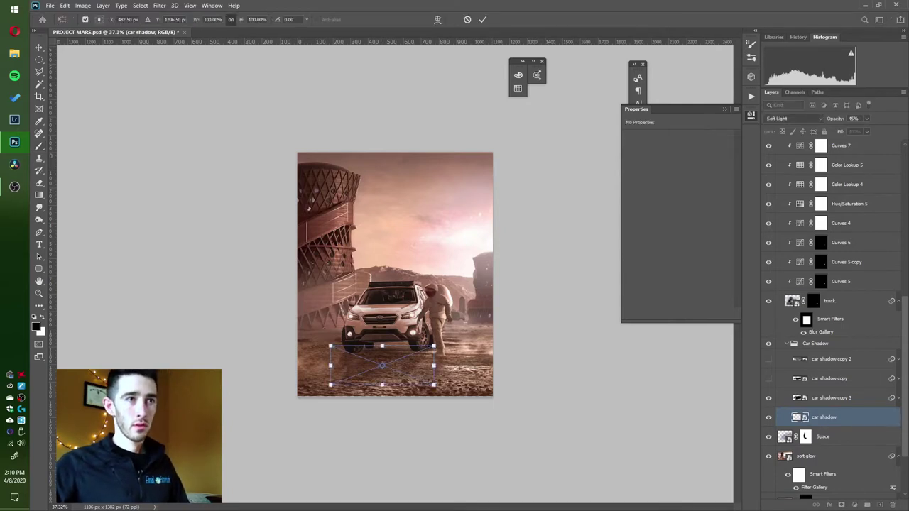
pyautogui.press('Return')
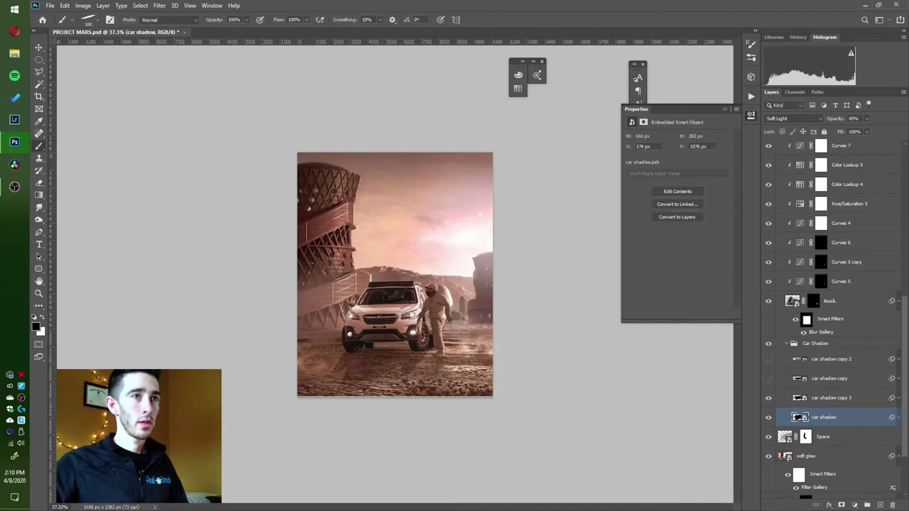
pyautogui.hotkey('ctrl', 'j')
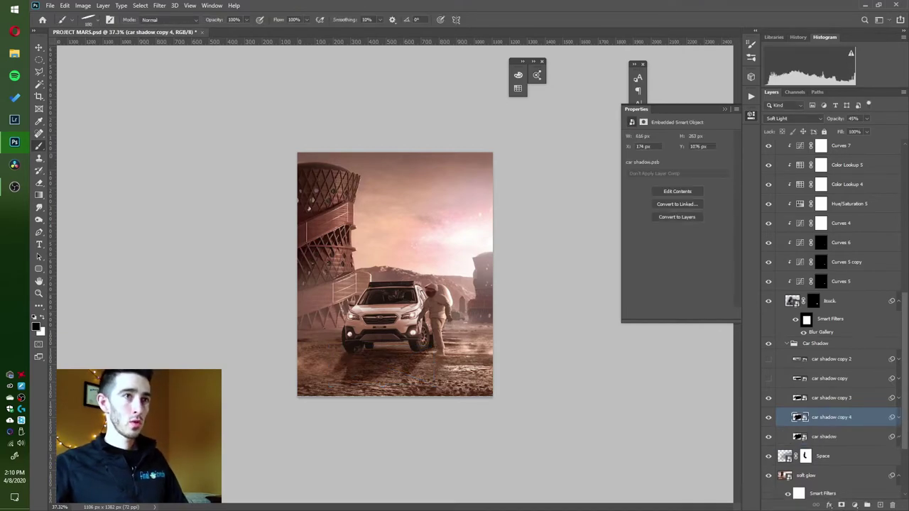
pyautogui.hotkey('ctrl', 't')
pyautogui.moveTo(437, 388); pyautogui.dragTo(434, 366)
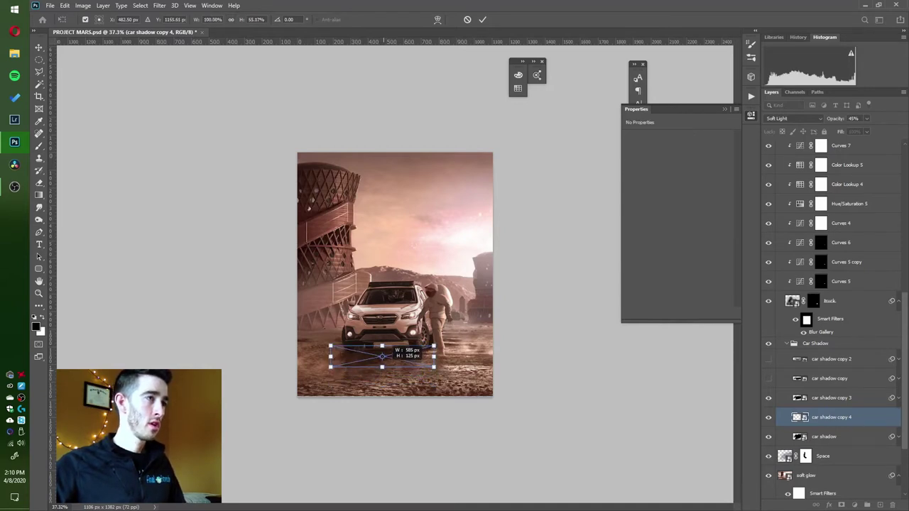
pyautogui.moveTo(434, 366); pyautogui.dragTo(393, 368)
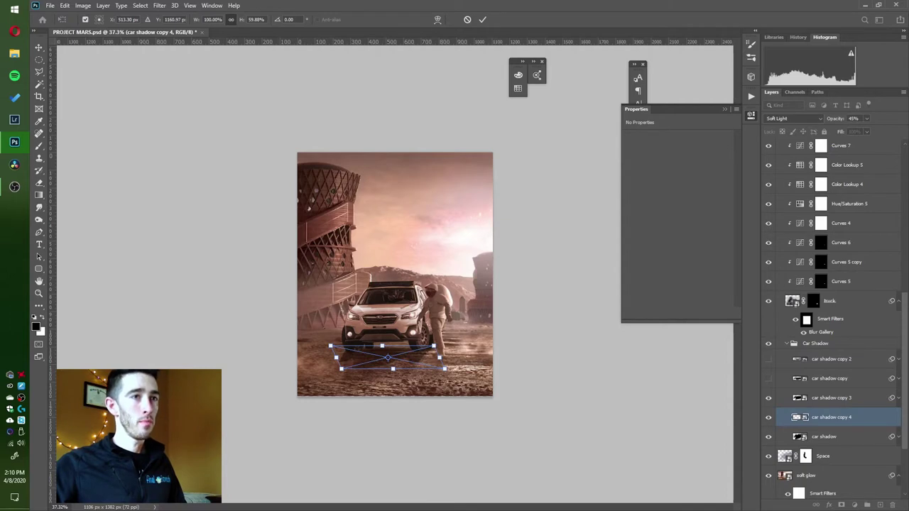
pyautogui.press('Return')
pyautogui.press('b')
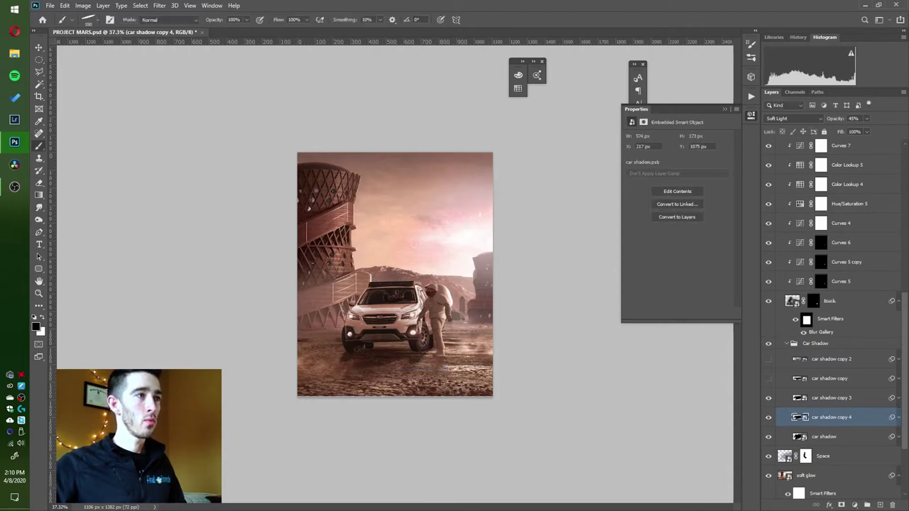
pyautogui.press('Delete')
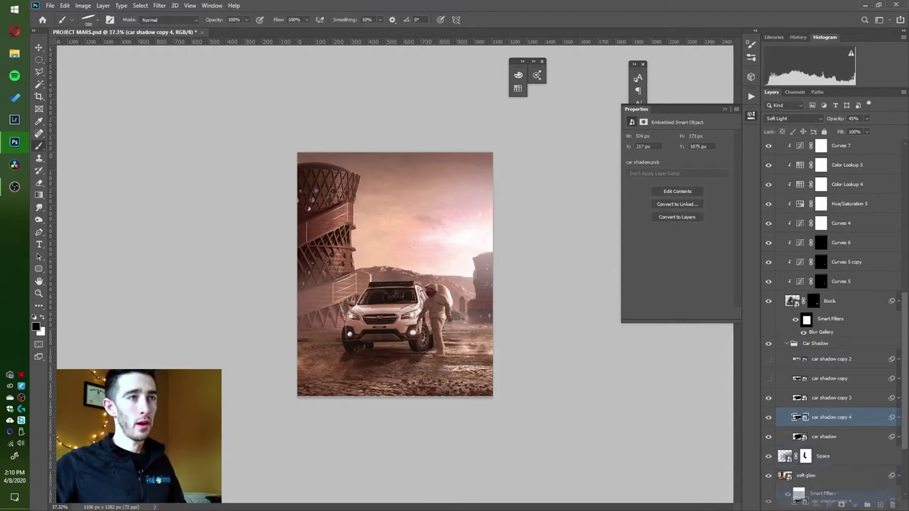
# Show all the car shadow copies again and compare the image with the car shadow layer off and on.
pyautogui.click(769, 399)
pyautogui.click(768, 398)
pyautogui.click(768, 379)
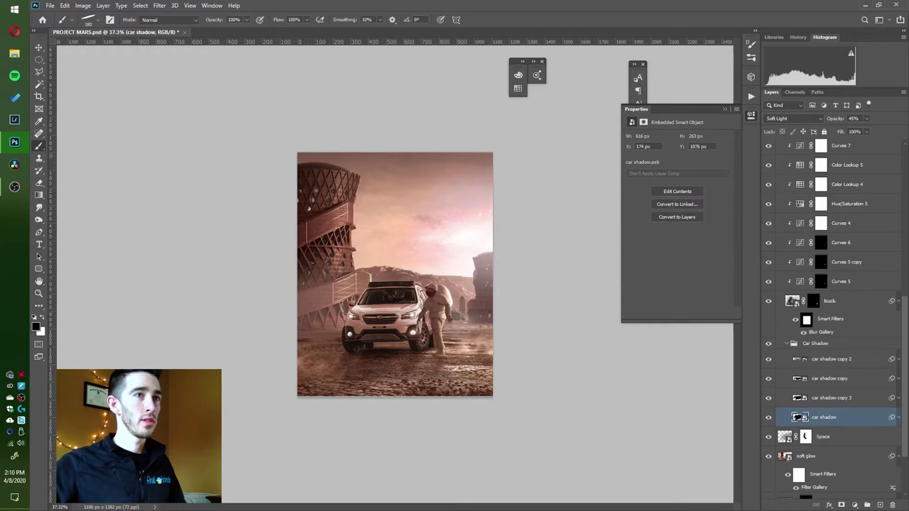
pyautogui.click(768, 418)
pyautogui.click(769, 418)
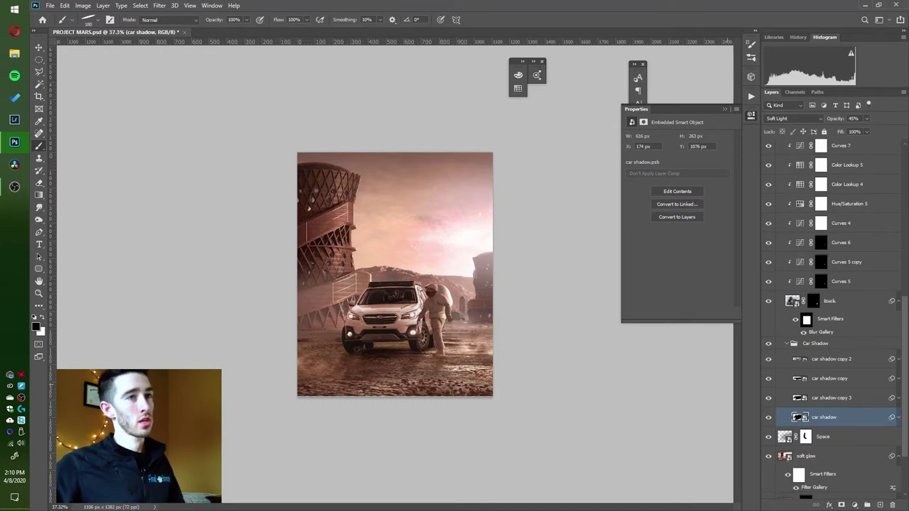
# Collapse the Car Shadow group, and expand and show the Grade group, comparing its look with Layer 3 on and off.
pyautogui.click(786, 343)
pyautogui.scroll(2, 790, 343)
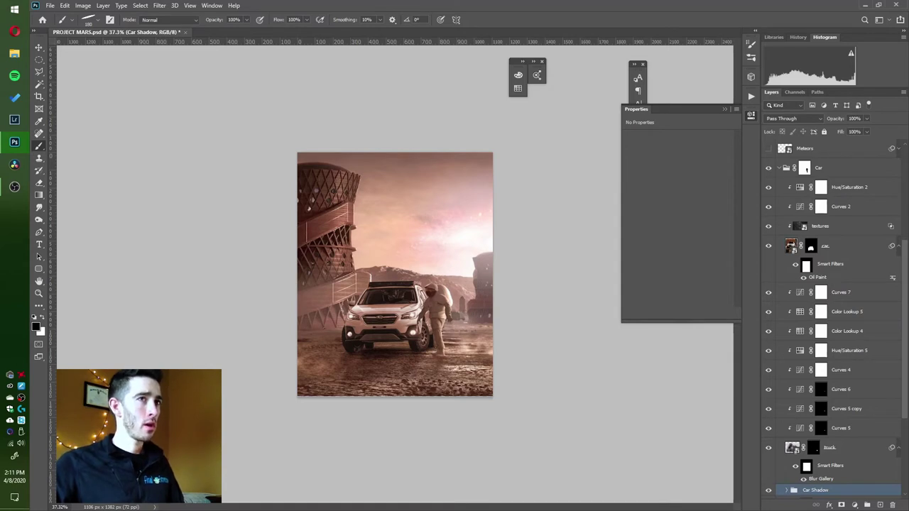
pyautogui.scroll(4, 831, 320)
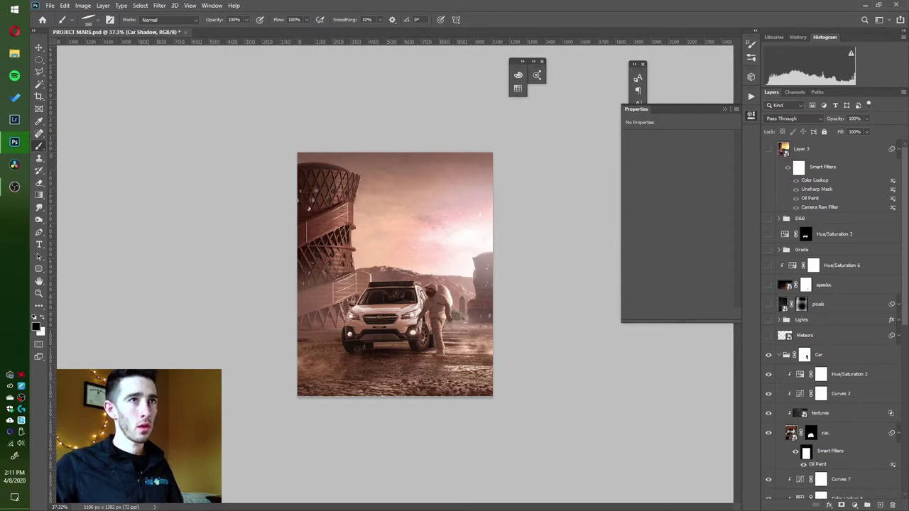
pyautogui.click(779, 250)
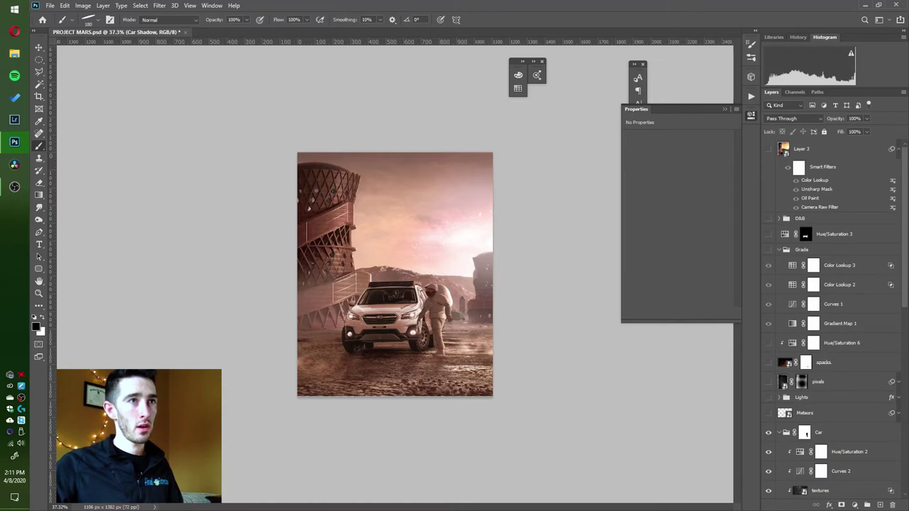
pyautogui.click(768, 250)
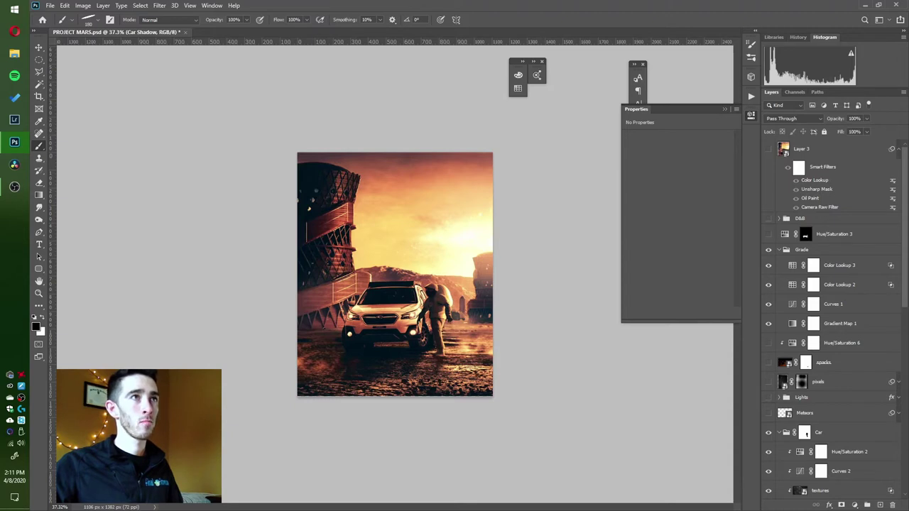
pyautogui.click(769, 149)
pyautogui.click(768, 149)
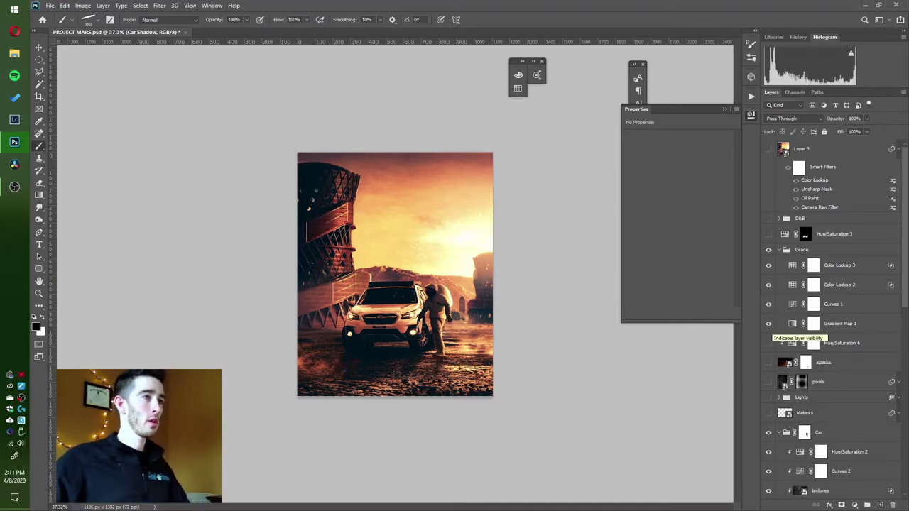
# Hide Color Lookup 3, Color Lookup 2 and Curves 1 in the Grade group, keeping Gradient Map 1 shown and selected.
pyautogui.scroll(5, 395, 275)
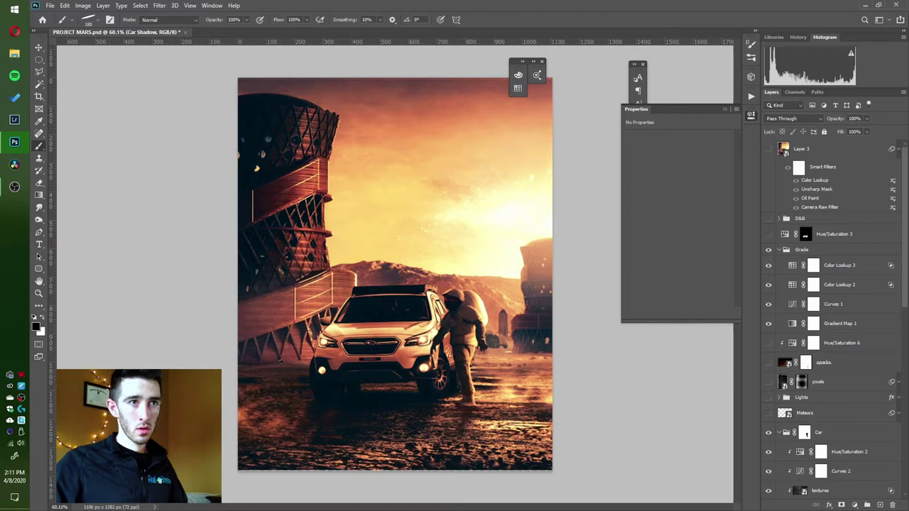
pyautogui.scroll(-5, 831, 320)
pyautogui.scroll(5, 830, 320)
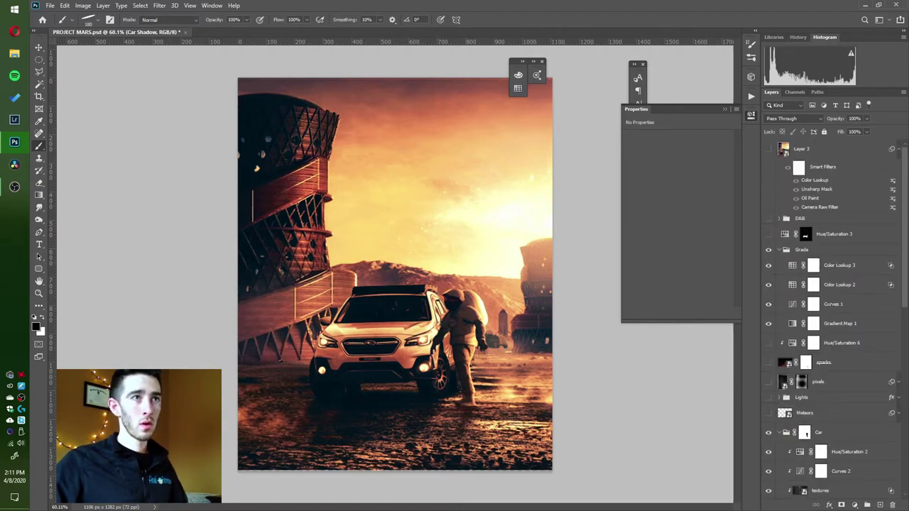
pyautogui.click(768, 265)
pyautogui.click(768, 284)
pyautogui.click(769, 304)
pyautogui.click(768, 323)
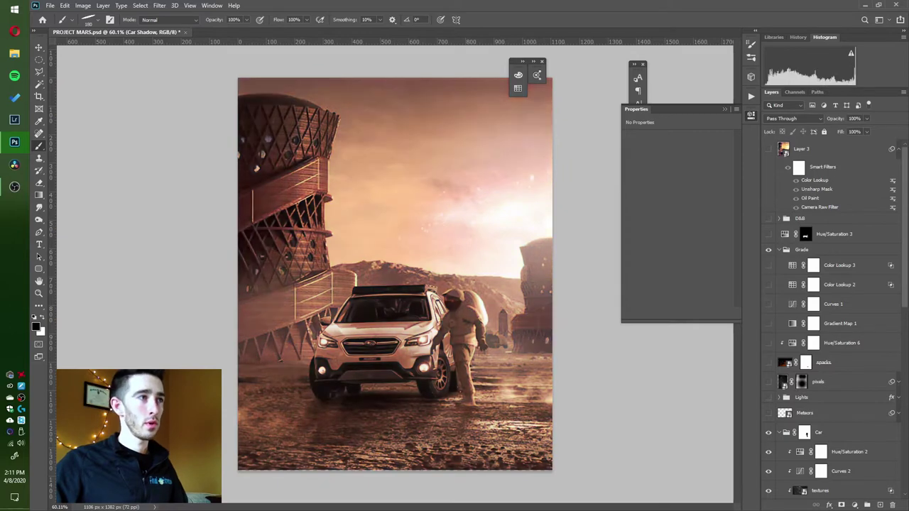
pyautogui.click(767, 323)
pyautogui.click(839, 323)
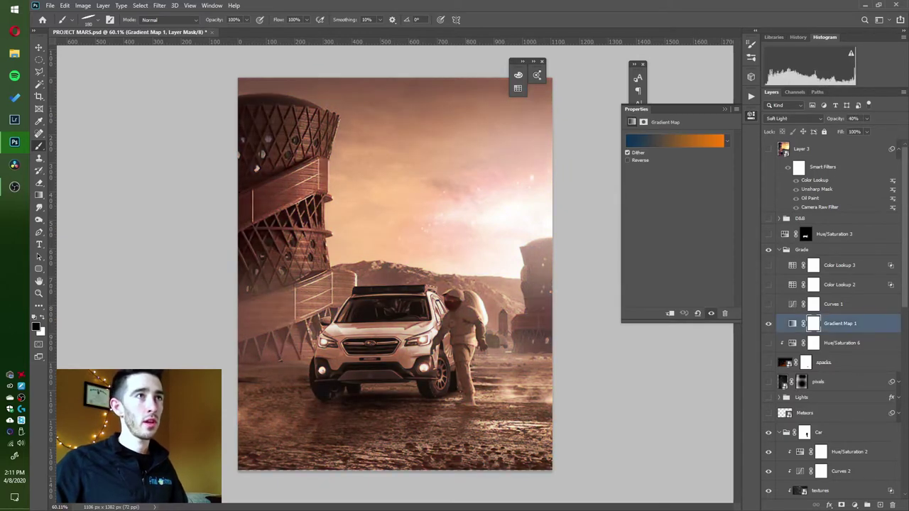
# Apply the Violet, Orange preset to the gradient map and inspect the hue of its orange stop.
pyautogui.click(674, 140)
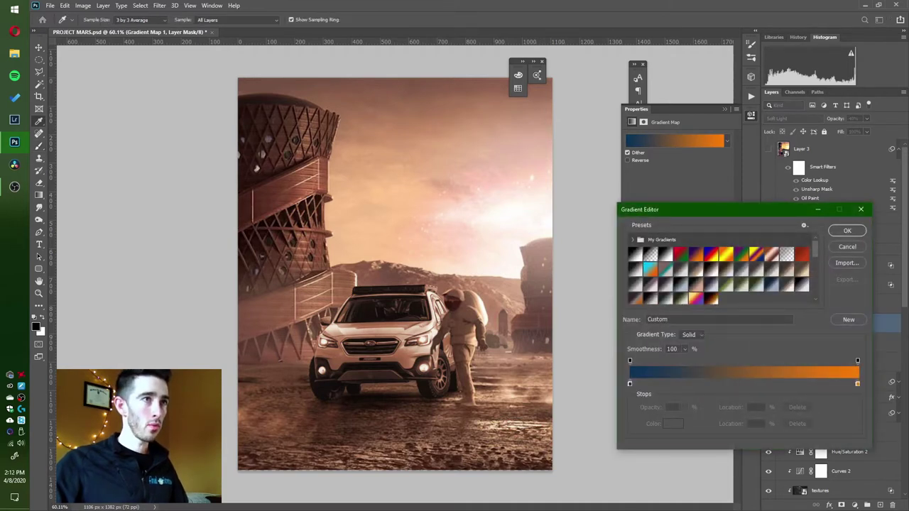
pyautogui.click(696, 255)
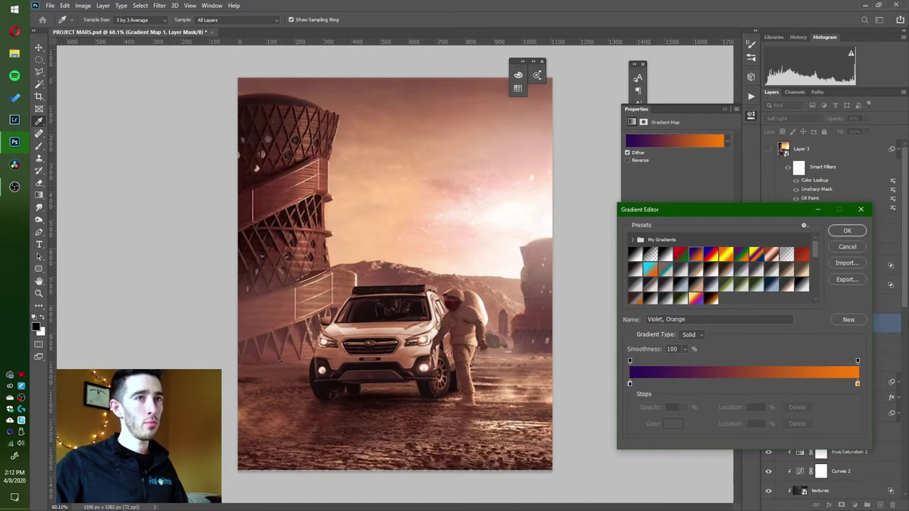
pyautogui.doubleClick(858, 384)
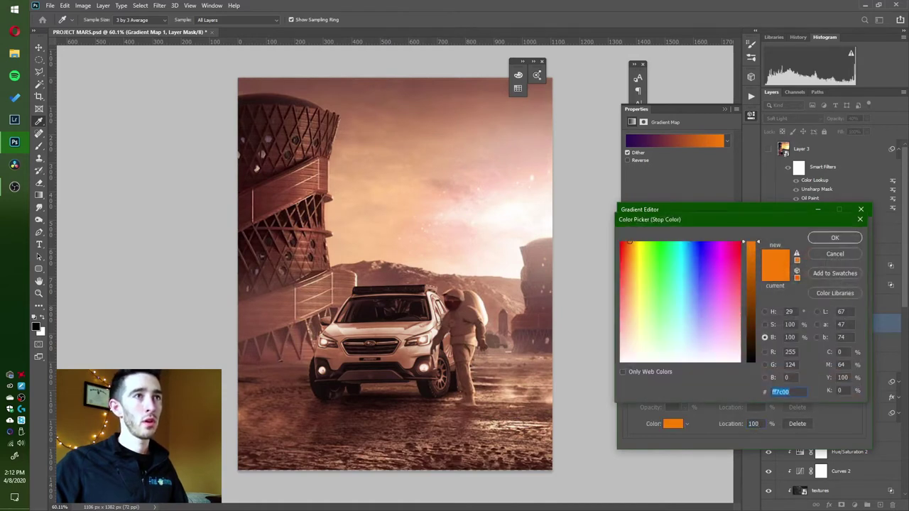
pyautogui.doubleClick(790, 312)
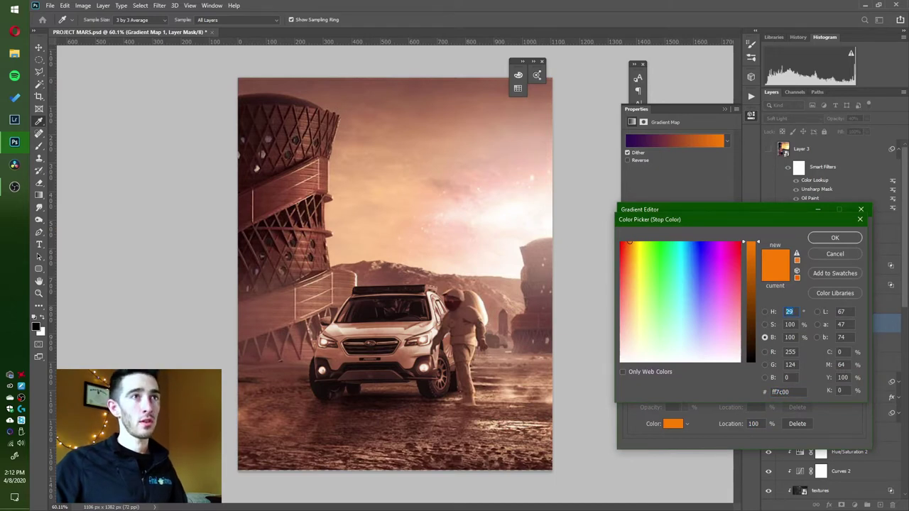
pyautogui.press('Return')
# Change the gradient's violet stop to the complementary dark blue 0a3359 and accept the gradient.
pyautogui.click(630, 384)
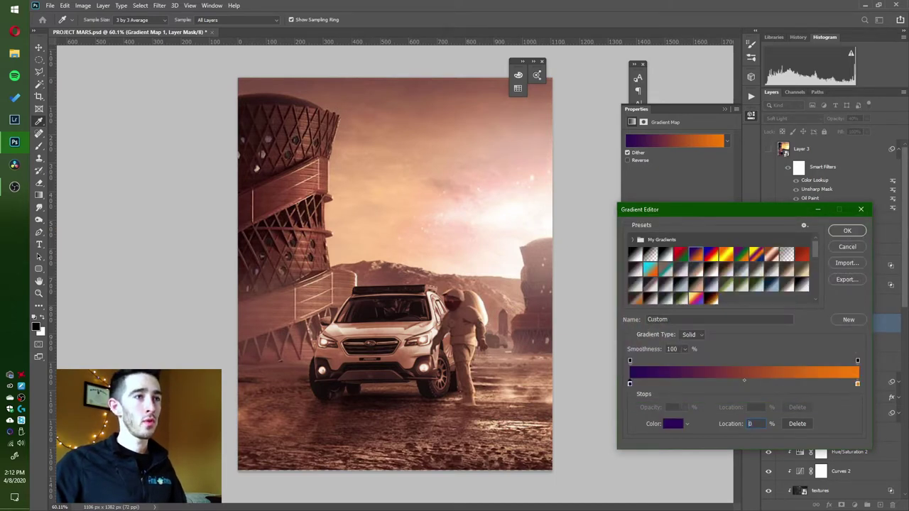
pyautogui.click(673, 423)
pyautogui.write('59300a')
pyautogui.press('Tab')
pyautogui.write('180')
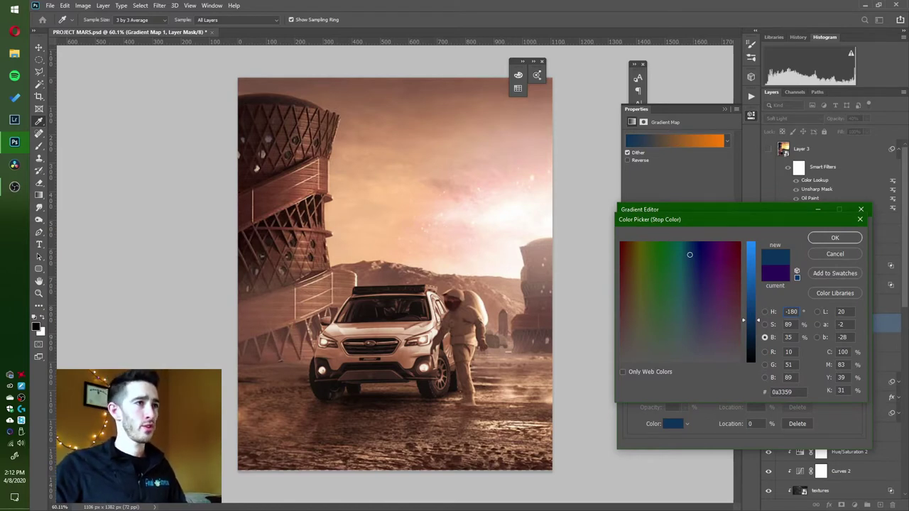
pyautogui.press('Return')
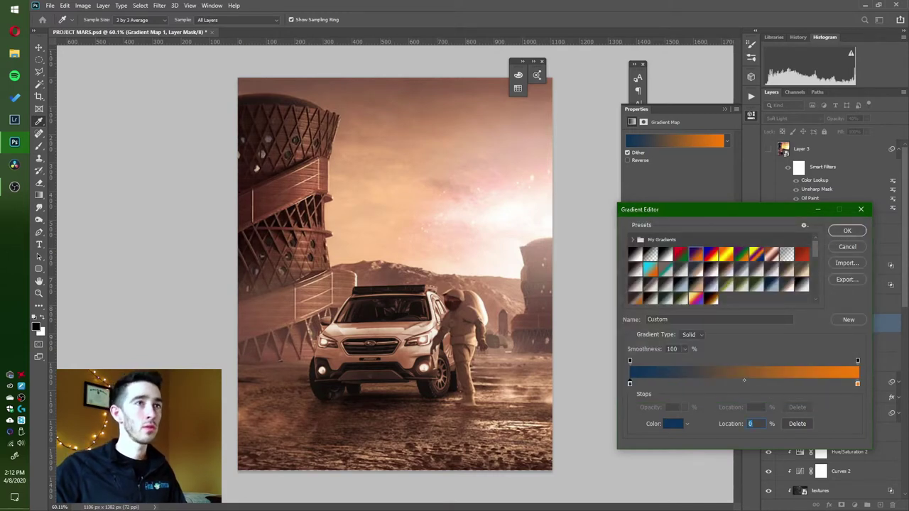
pyautogui.press('Return')
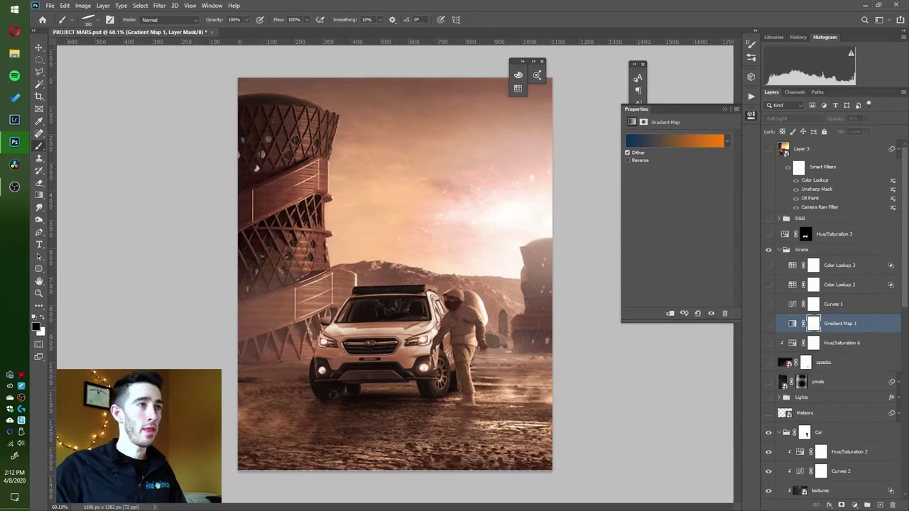
# Set the Gradient Map 1 layer to Normal blend mode at 100% opacity.
pyautogui.press('b')
pyautogui.click(792, 324)
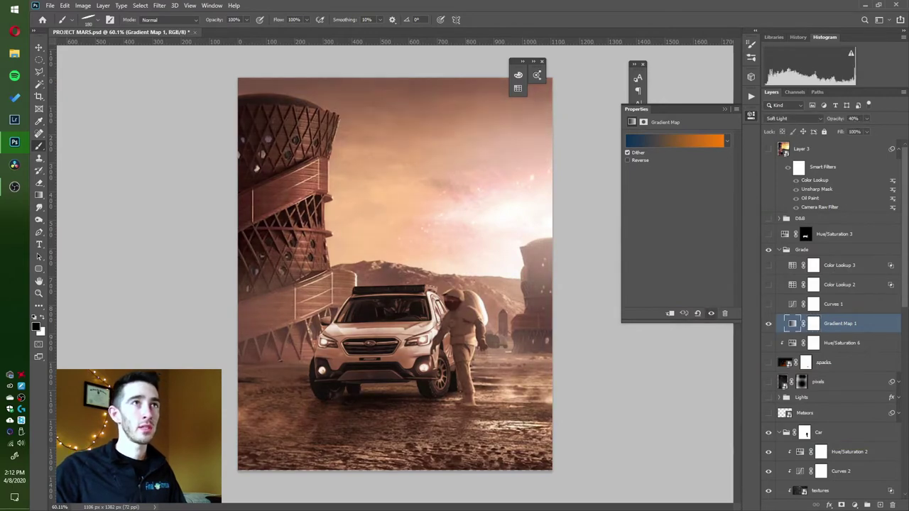
pyautogui.click(793, 118)
pyautogui.click(790, 125)
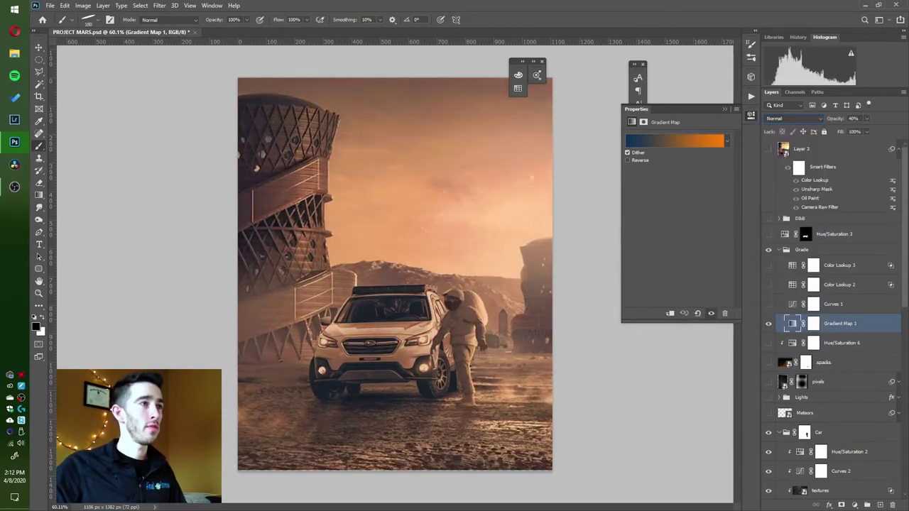
pyautogui.moveTo(850, 119); pyautogui.dragTo(871, 119)
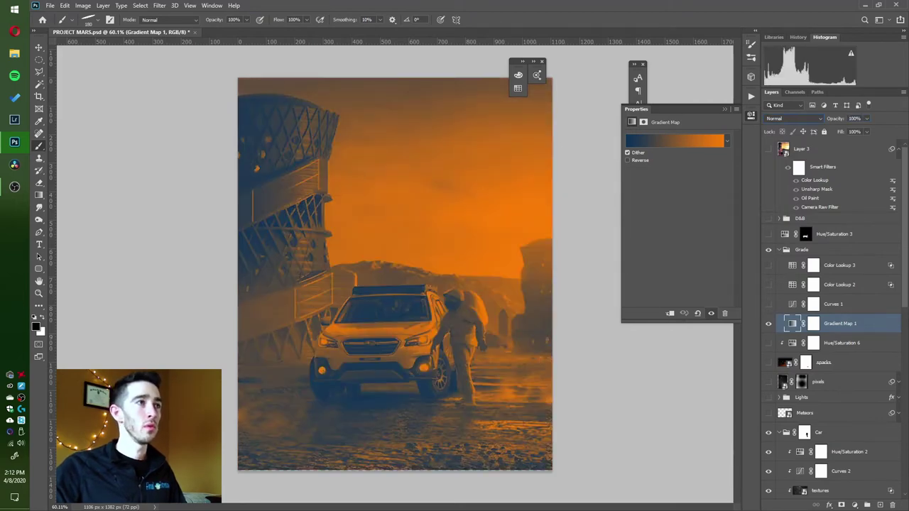
# Set the Gradient Map 1 layer to Soft Light blend mode and compare the image with and without it.
pyautogui.click(793, 117)
pyautogui.click(789, 237)
pyautogui.click(769, 324)
pyautogui.click(768, 324)
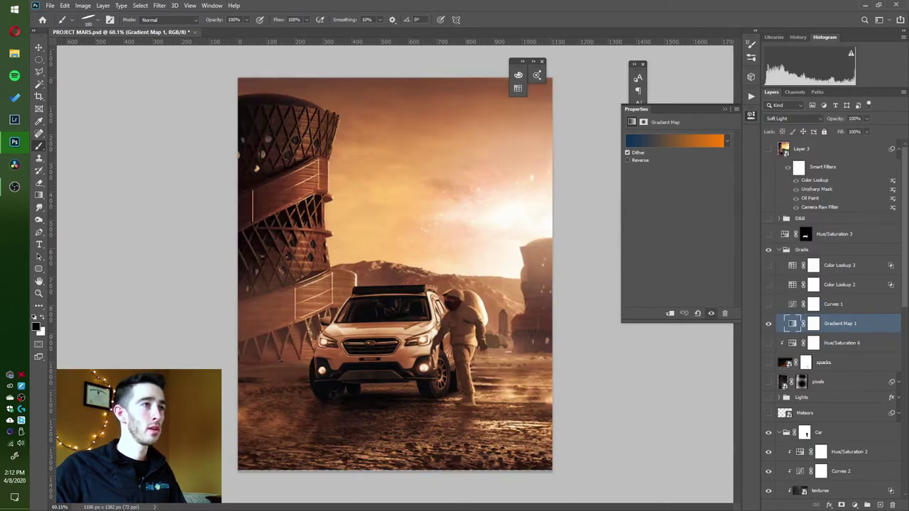
# Lower the Gradient Map 1 layer's opacity to 40% and compare the image with and without it.
pyautogui.moveTo(861, 118); pyautogui.dragTo(845, 118)
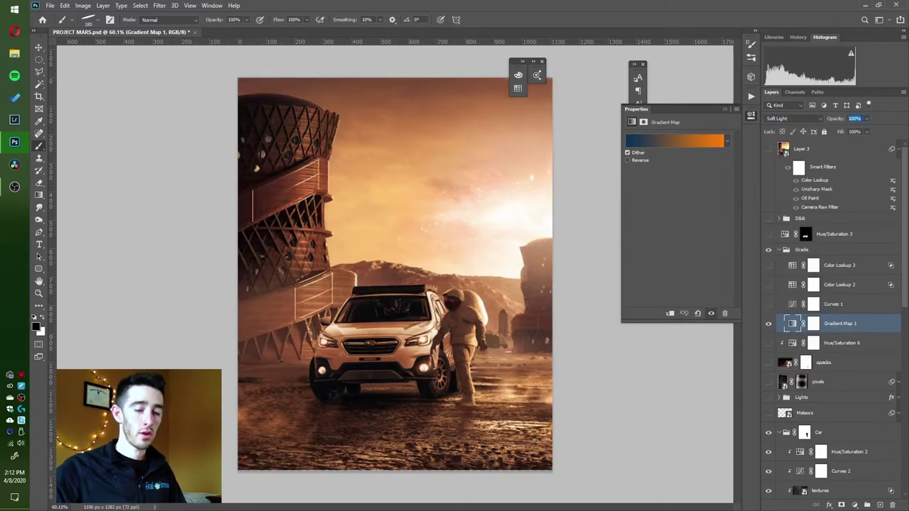
pyautogui.write('40')
pyautogui.press('Return')
pyautogui.click(768, 324)
pyautogui.click(768, 323)
pyautogui.click(768, 324)
pyautogui.click(769, 324)
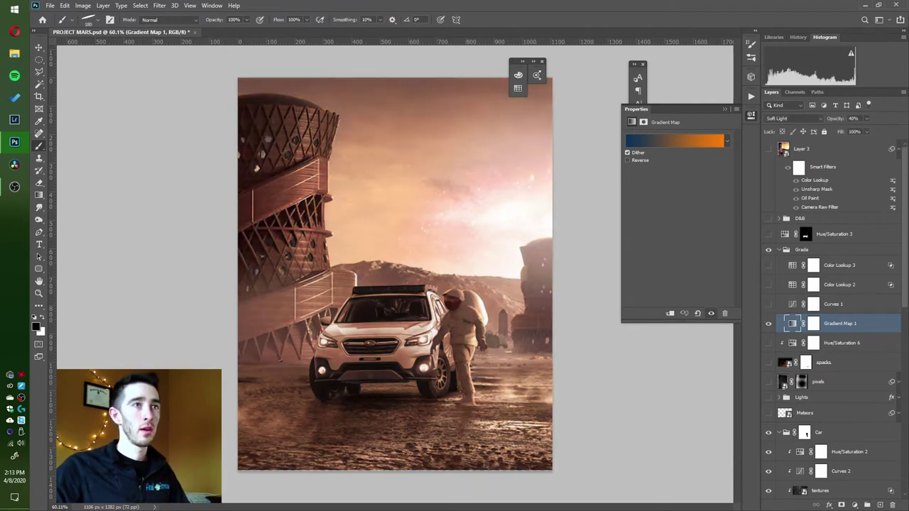
# Show and select the Curves 1 layer and inspect its Red, Green and Blue channel curves.
pyautogui.click(768, 304)
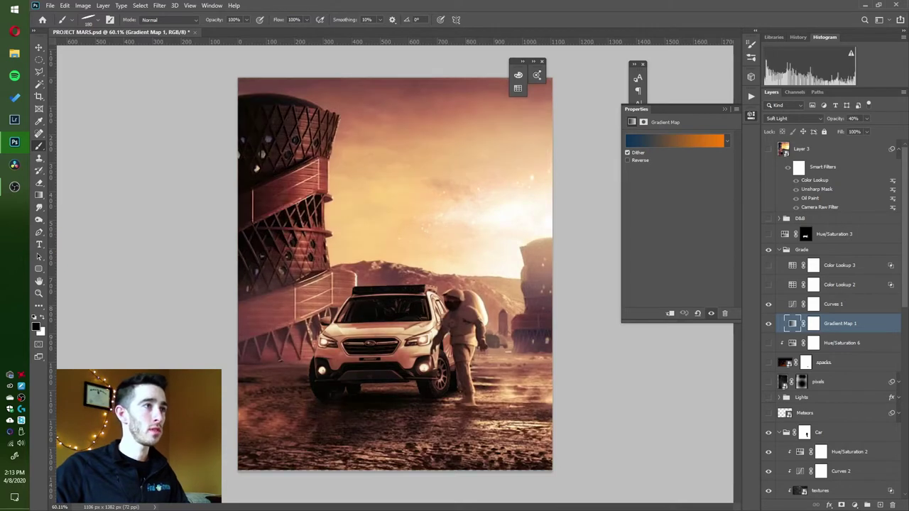
pyautogui.click(834, 305)
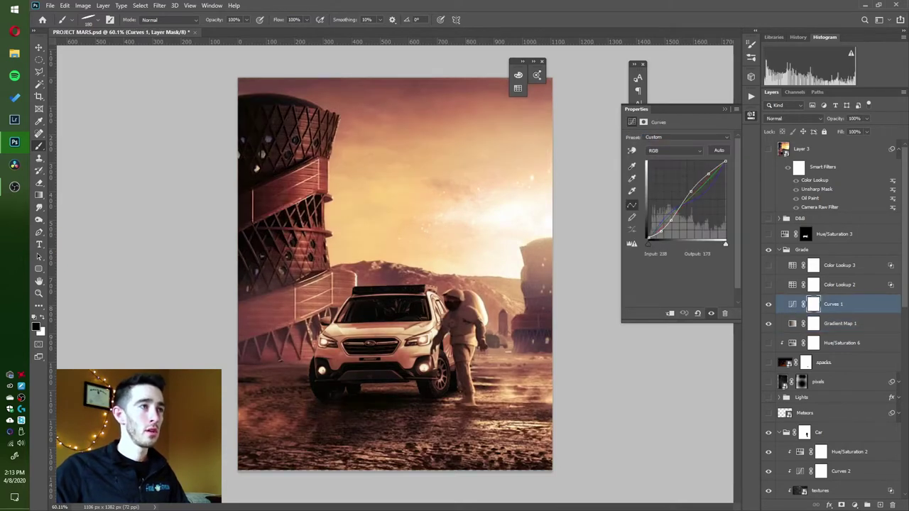
pyautogui.click(675, 150)
pyautogui.click(671, 159)
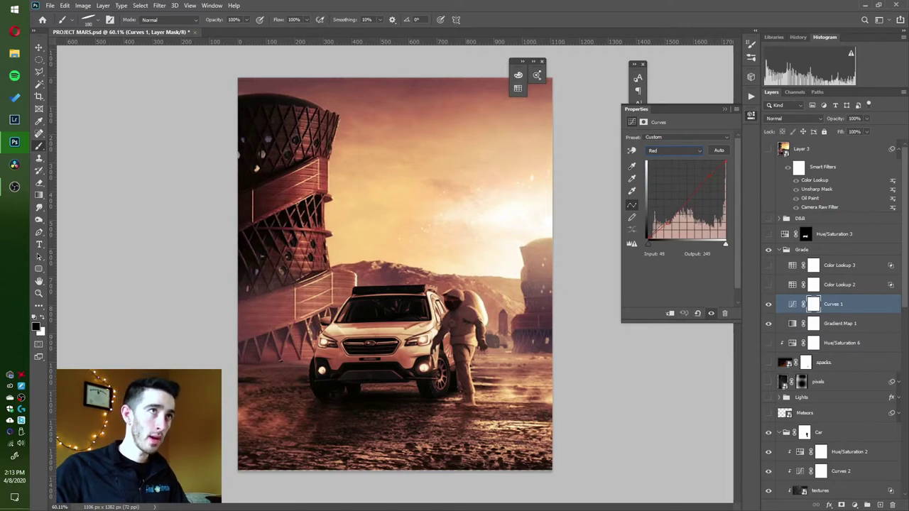
pyautogui.click(673, 150)
pyautogui.click(671, 172)
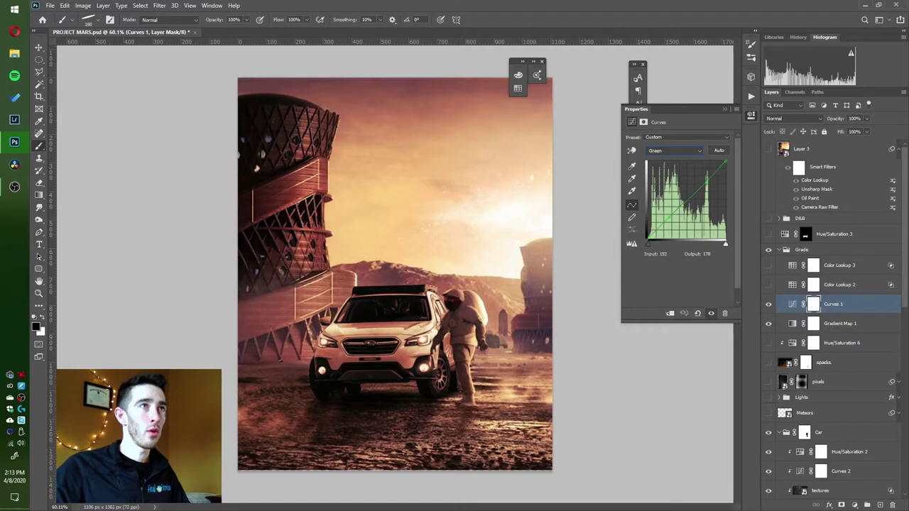
pyautogui.click(674, 150)
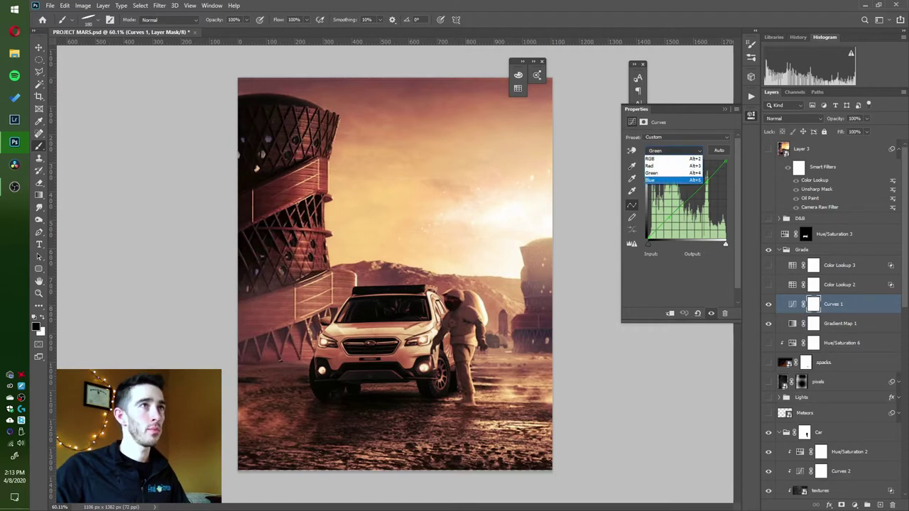
pyautogui.click(671, 181)
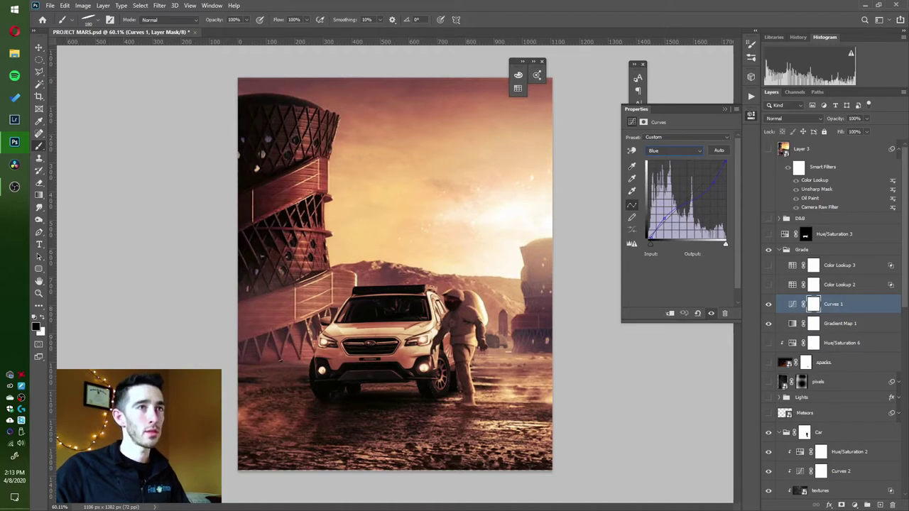
# Compare the image with and without Curves 1 and inspect its combined RGB curve.
pyautogui.click(768, 303)
pyautogui.click(768, 304)
pyautogui.click(768, 304)
pyautogui.click(768, 304)
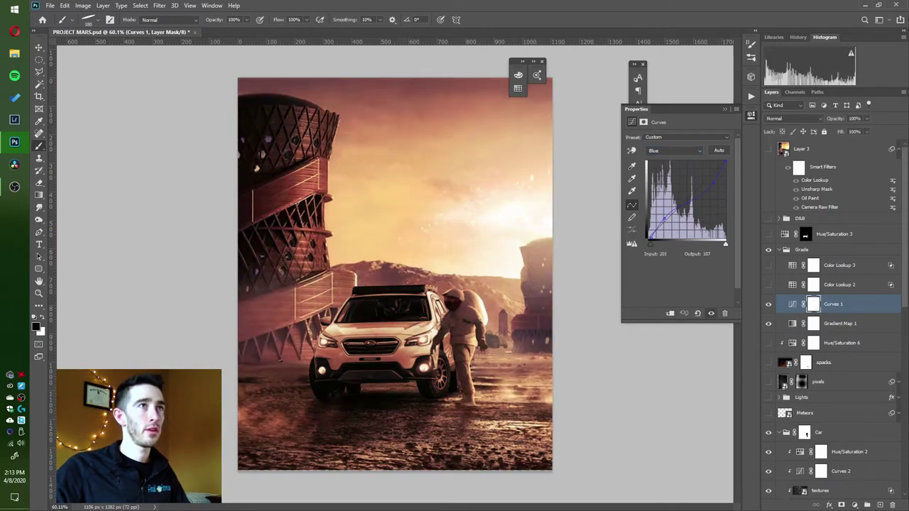
pyautogui.click(673, 150)
pyautogui.click(661, 155)
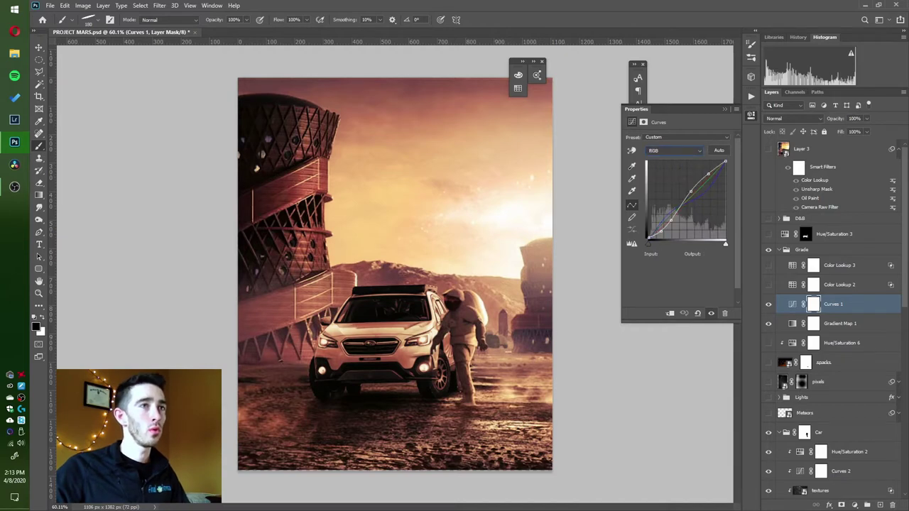
pyautogui.click(768, 304)
pyautogui.click(769, 304)
# Show the Color Lookup 2 layer, compare its effect on the image, and open its blending options.
pyautogui.click(768, 285)
pyautogui.click(768, 285)
pyautogui.click(768, 284)
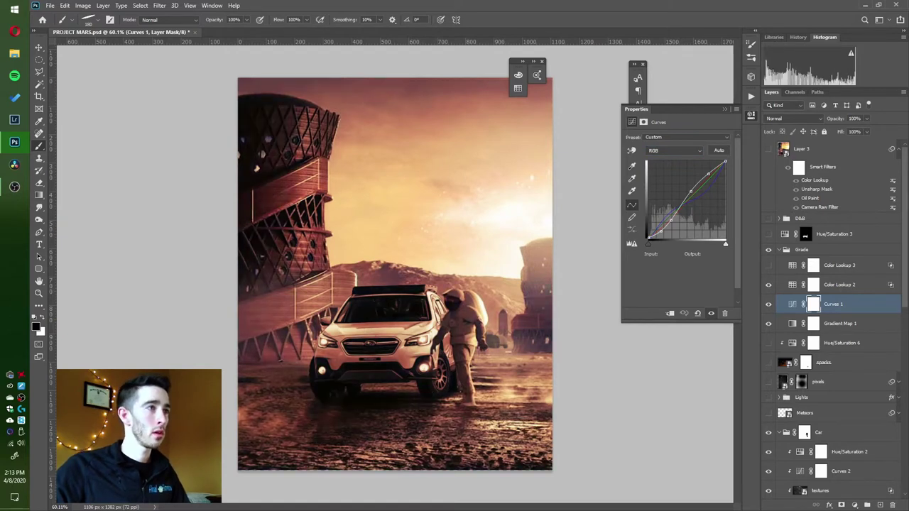
pyautogui.click(840, 285)
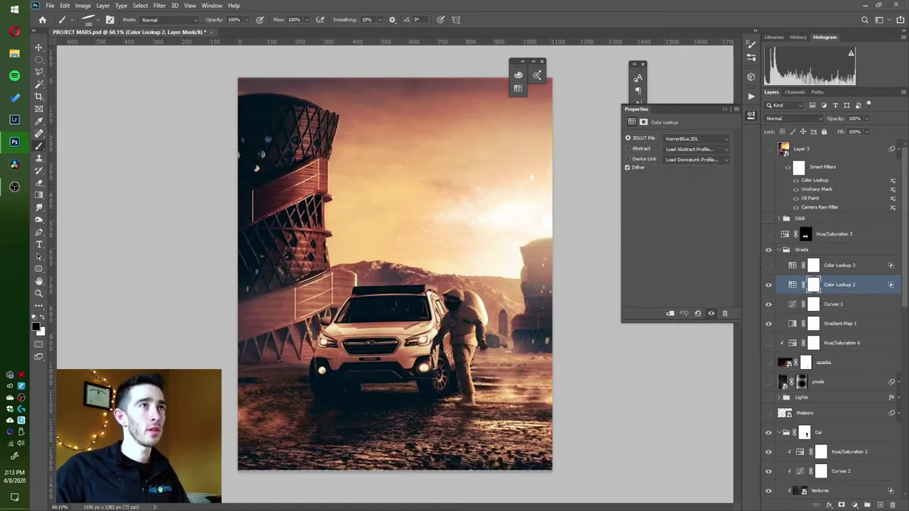
pyautogui.click(792, 284)
pyautogui.doubleClick(872, 285)
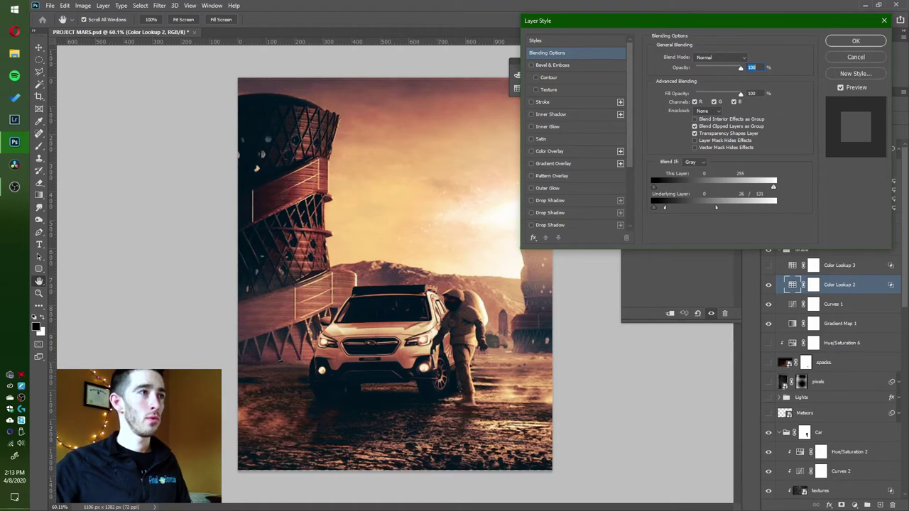
# Try moving Color Lookup 2's Blend If highlight limit for the underlying layer to 255.
pyautogui.moveTo(664, 208); pyautogui.dragTo(663, 208)
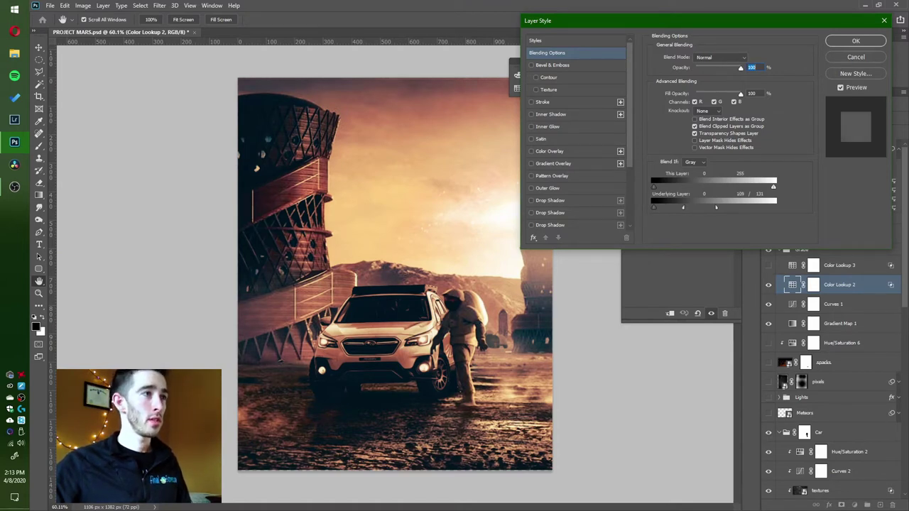
pyautogui.moveTo(684, 207); pyautogui.dragTo(773, 207)
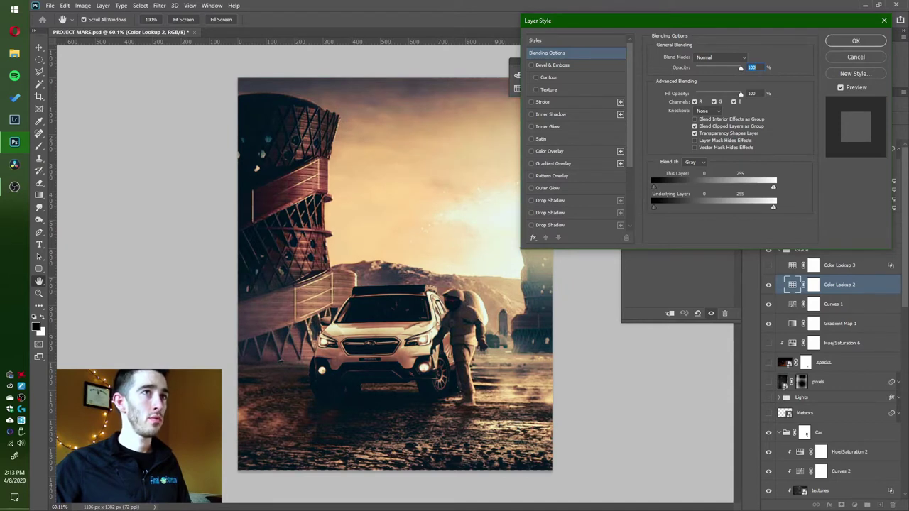
pyautogui.moveTo(772, 207)
pyautogui.mouseDown()
pyautogui.moveTo(678, 206)
pyautogui.moveTo(774, 207)
pyautogui.mouseUp()
# Split Color Lookup 2's Blend If highlight limit for the underlying layer to 55 / 120, accept, and compare the layer on and off.
pyautogui.press('alt')
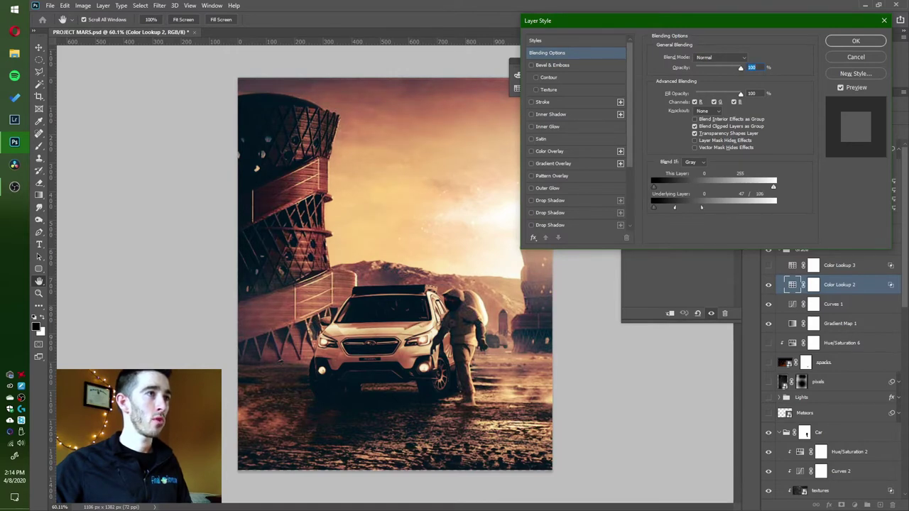
pyautogui.moveTo(706, 207); pyautogui.dragTo(711, 207)
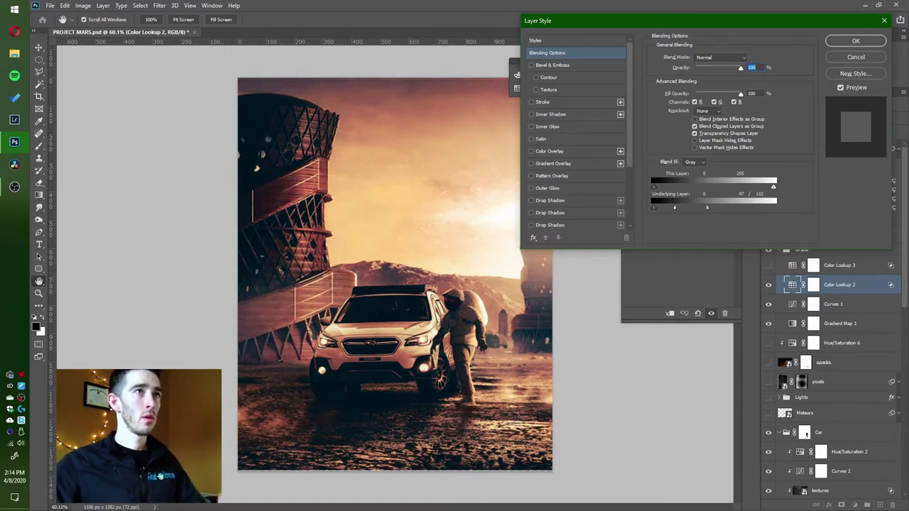
pyautogui.moveTo(675, 206); pyautogui.dragTo(683, 206)
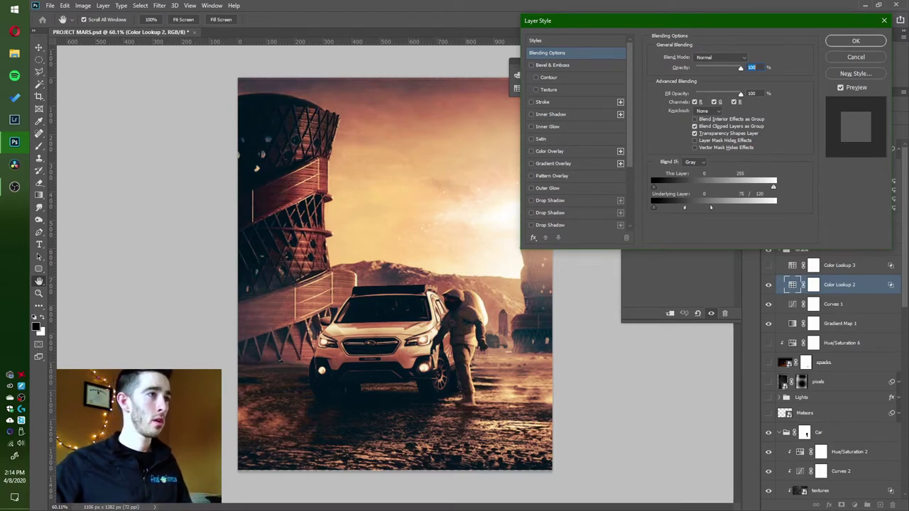
pyautogui.moveTo(676, 207); pyautogui.dragTo(674, 207)
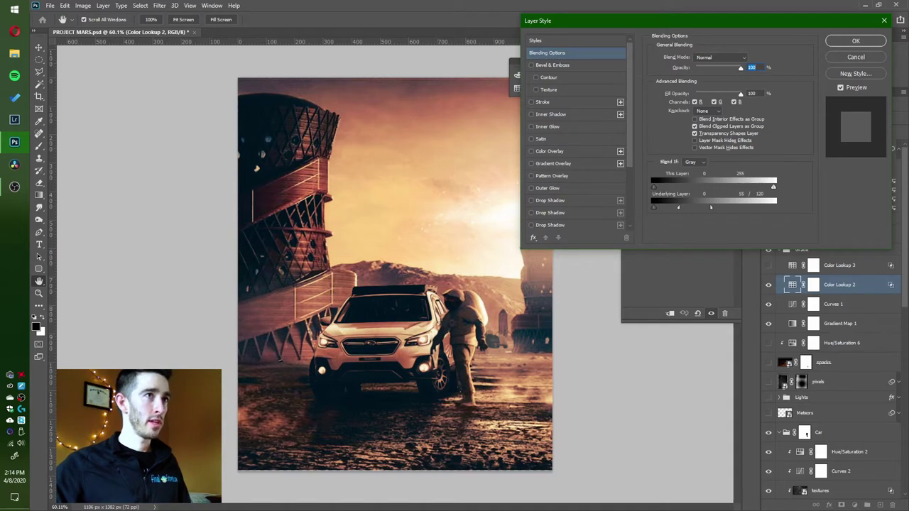
pyautogui.press('Return')
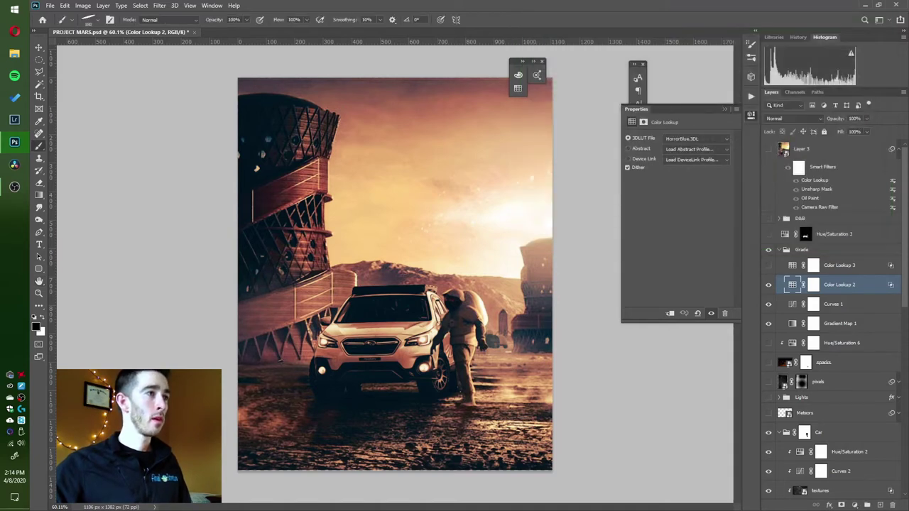
pyautogui.click(769, 285)
pyautogui.click(768, 284)
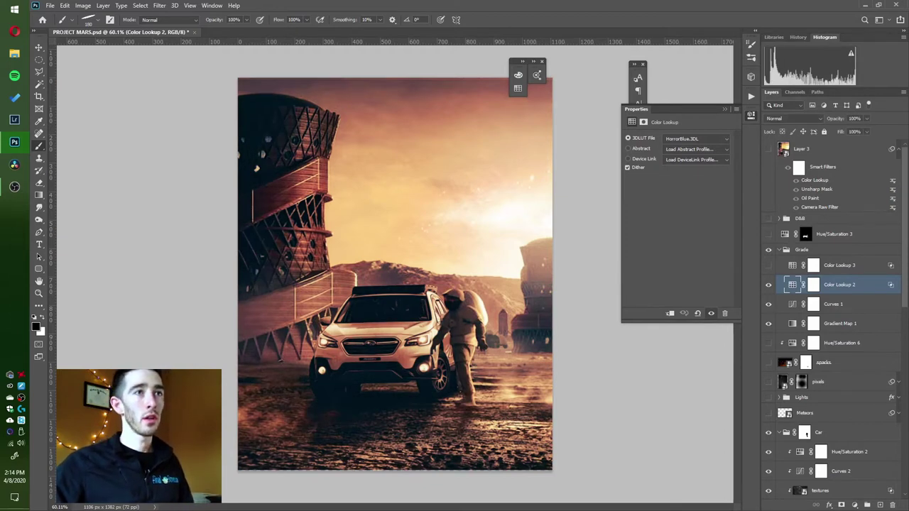
# Show Color Lookup 3 and set its Blend If shadow limit for the underlying layer to 0 / 255.
pyautogui.click(768, 265)
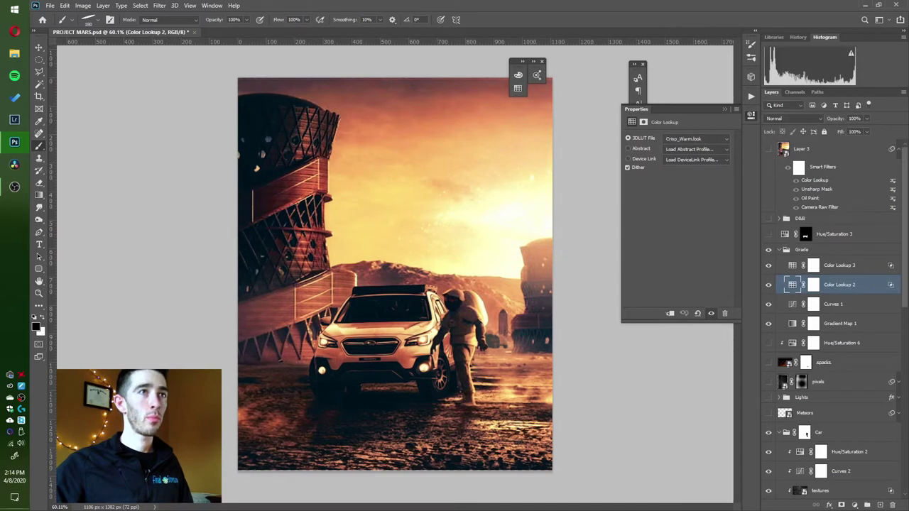
pyautogui.click(839, 264)
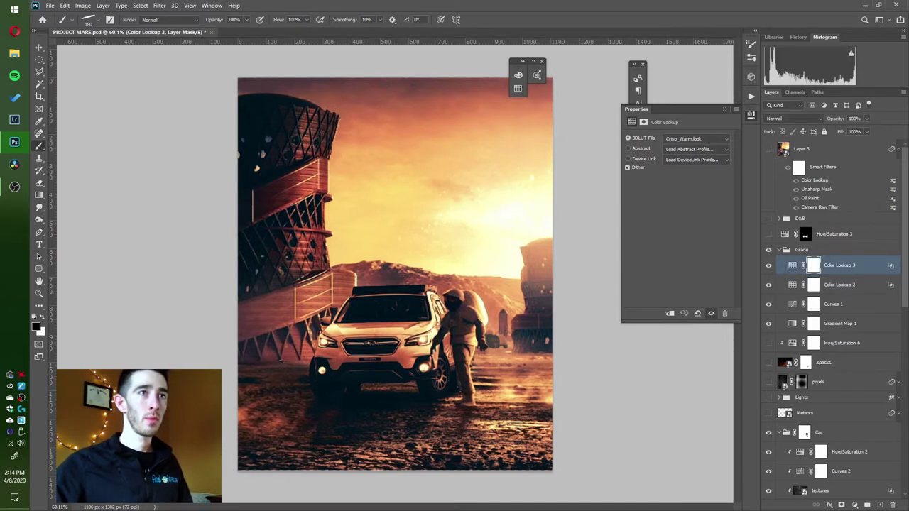
pyautogui.doubleClick(873, 265)
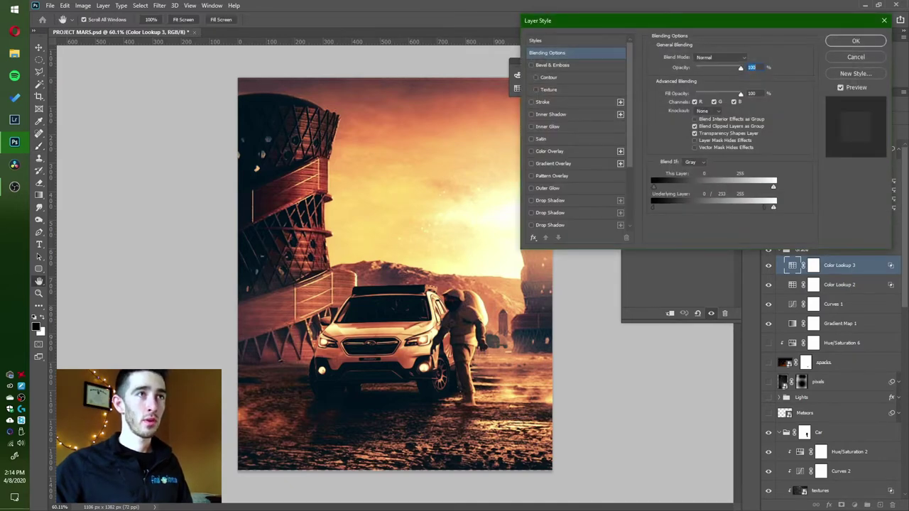
pyautogui.moveTo(763, 207)
pyautogui.mouseDown()
pyautogui.moveTo(657, 207)
pyautogui.moveTo(773, 207)
pyautogui.mouseUp()
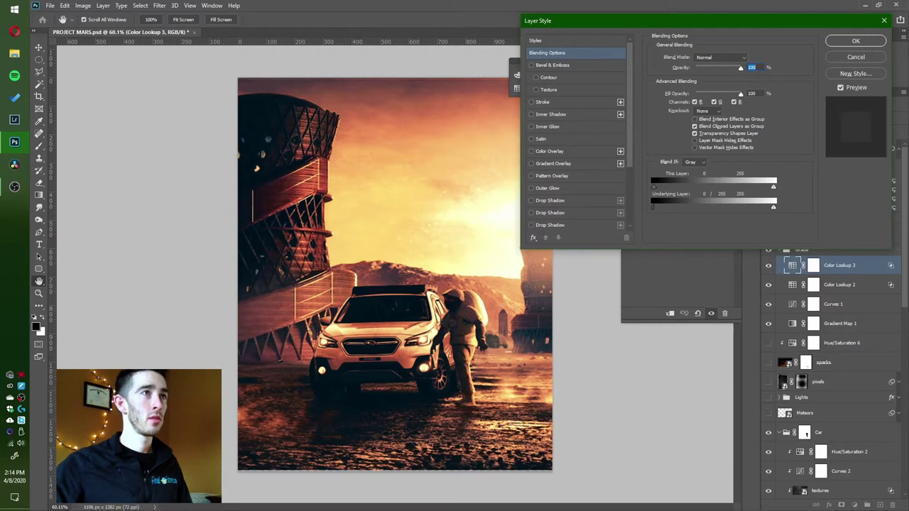
pyautogui.moveTo(652, 207); pyautogui.dragTo(653, 207)
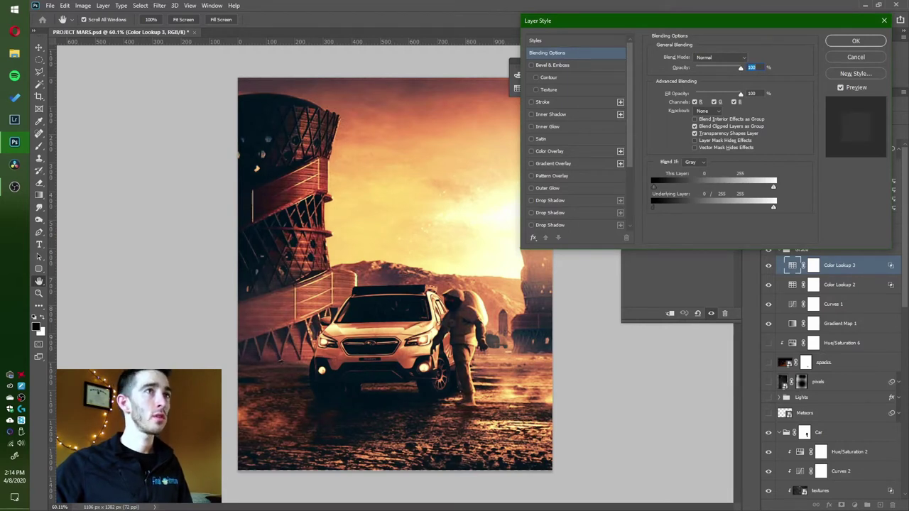
pyautogui.press('Return')
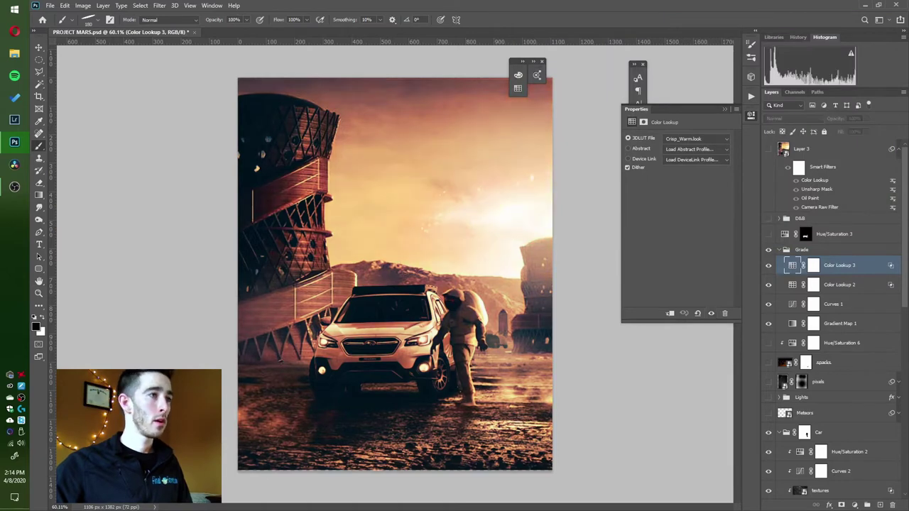
# Compare the image with and without the whole Grade group.
pyautogui.click(767, 249)
pyautogui.click(767, 249)
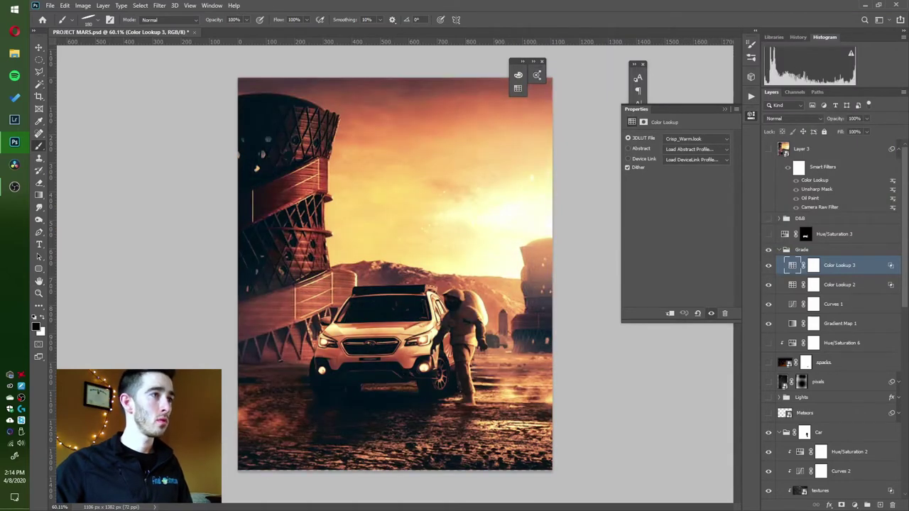
pyautogui.click(768, 249)
pyautogui.click(767, 249)
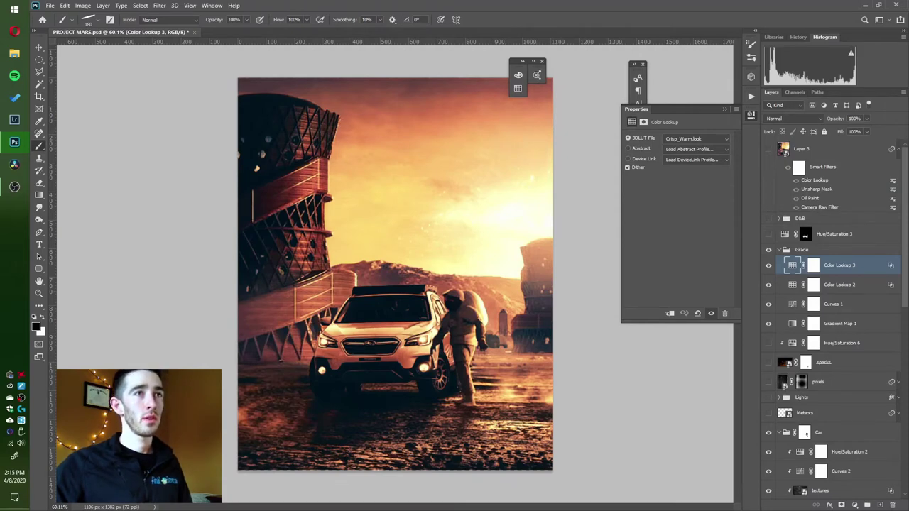
# View the Hue/Saturation 3 layer's mask alone on the canvas, then return to the full image.
pyautogui.keyDown('alt'); pyautogui.click(805, 233); pyautogui.keyUp('alt')
pyautogui.keyDown('alt'); pyautogui.click(805, 233); pyautogui.keyUp('alt')
pyautogui.keyDown('alt'); pyautogui.click(805, 233); pyautogui.keyUp('alt')
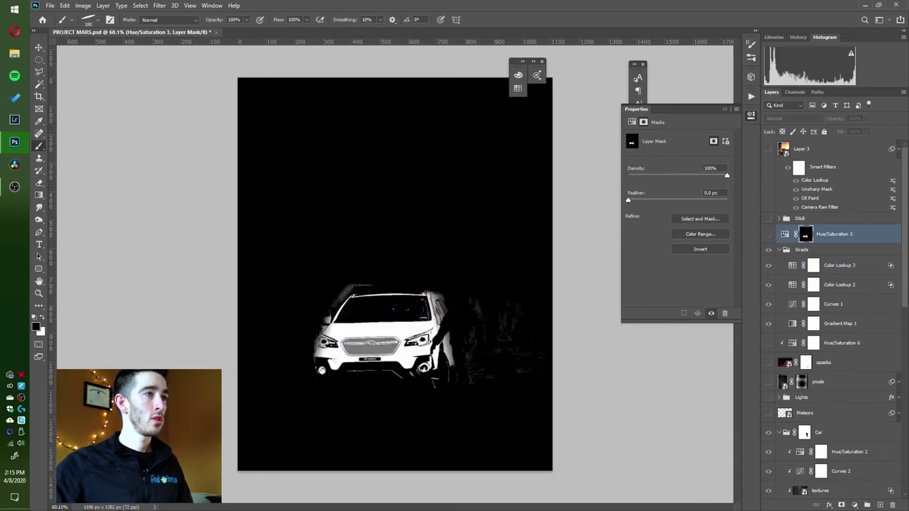
pyautogui.keyDown('alt'); pyautogui.click(806, 234); pyautogui.keyUp('alt')
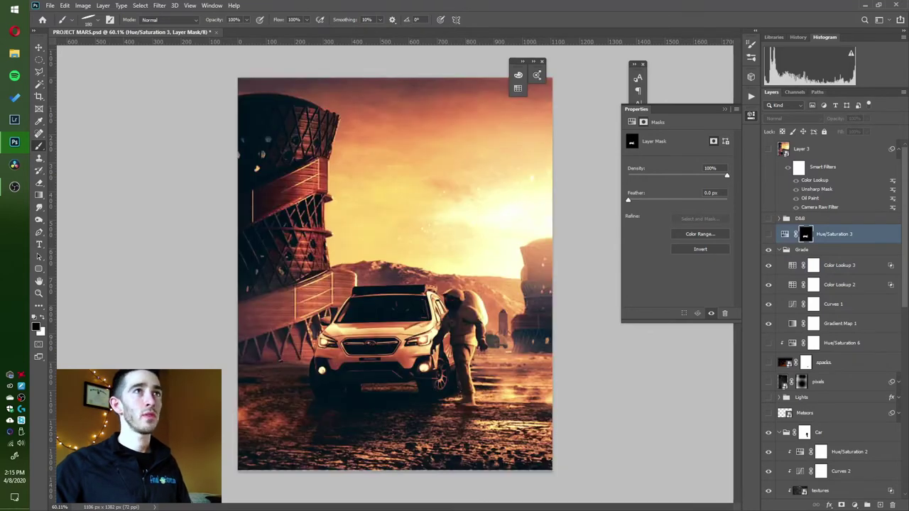
pyautogui.click(817, 92)
pyautogui.click(795, 92)
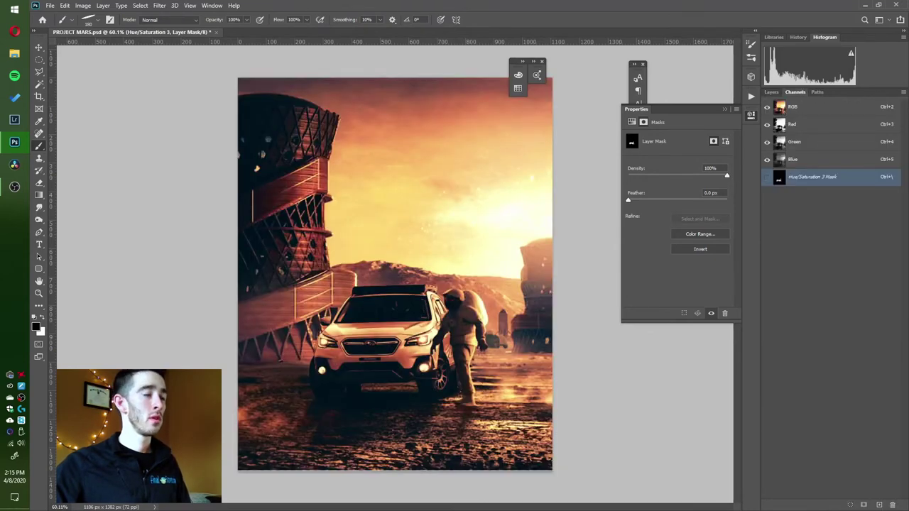
pyautogui.click(771, 92)
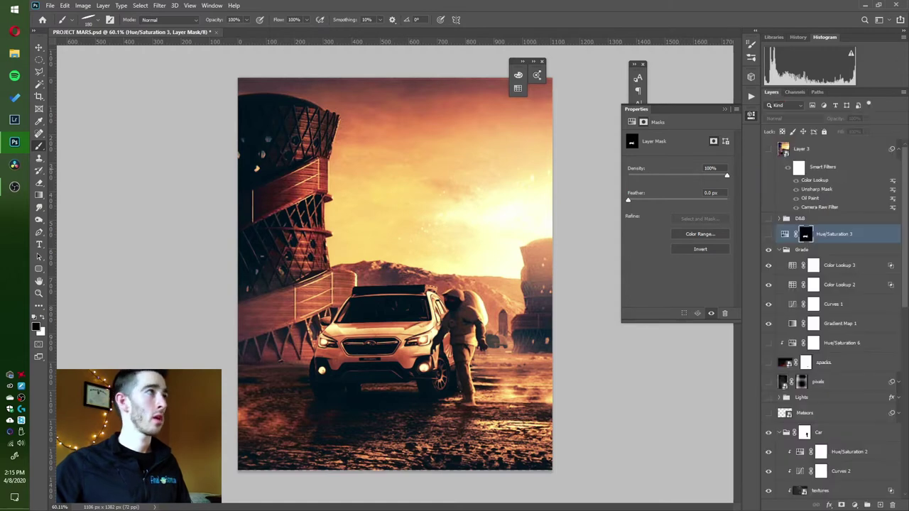
pyautogui.click(139, 5)
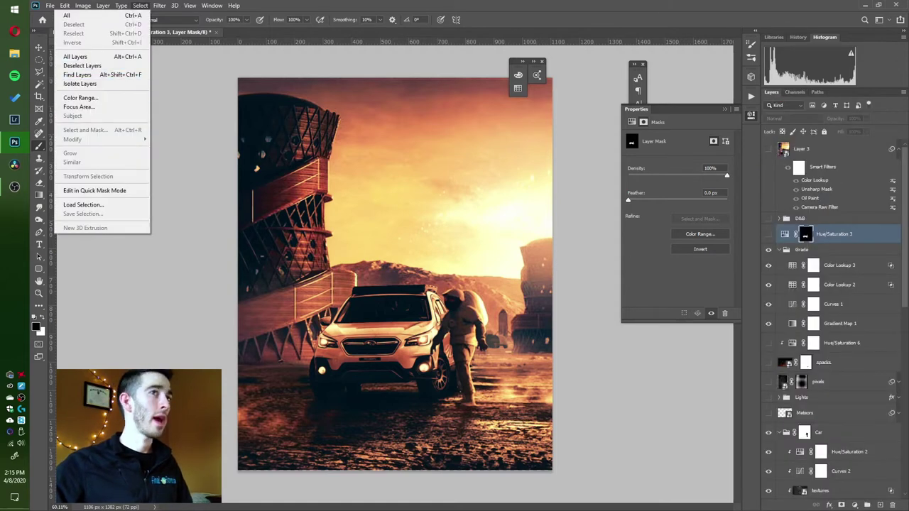
pyautogui.click(818, 432)
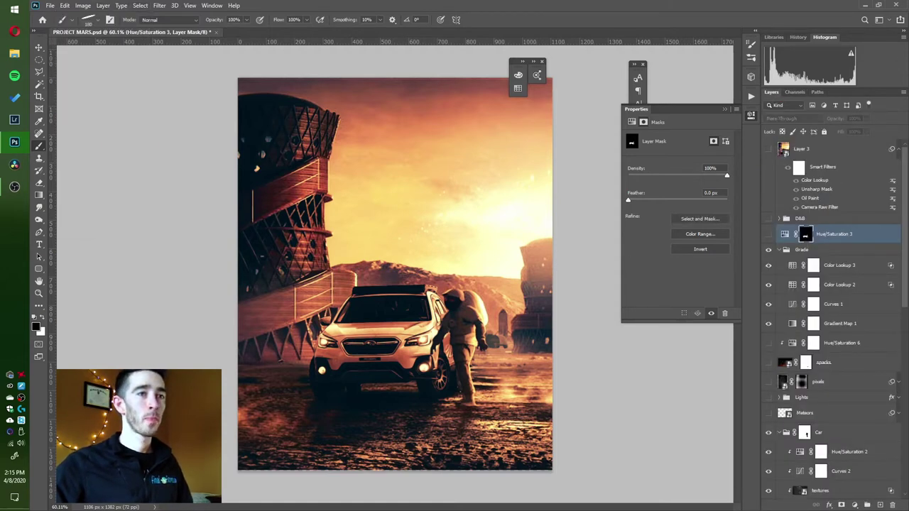
# Start a Color Range selection with the car layer active, sampling the hood's light tone and switching to adding further samples.
pyautogui.scroll(-4, 818, 355)
pyautogui.click(825, 217)
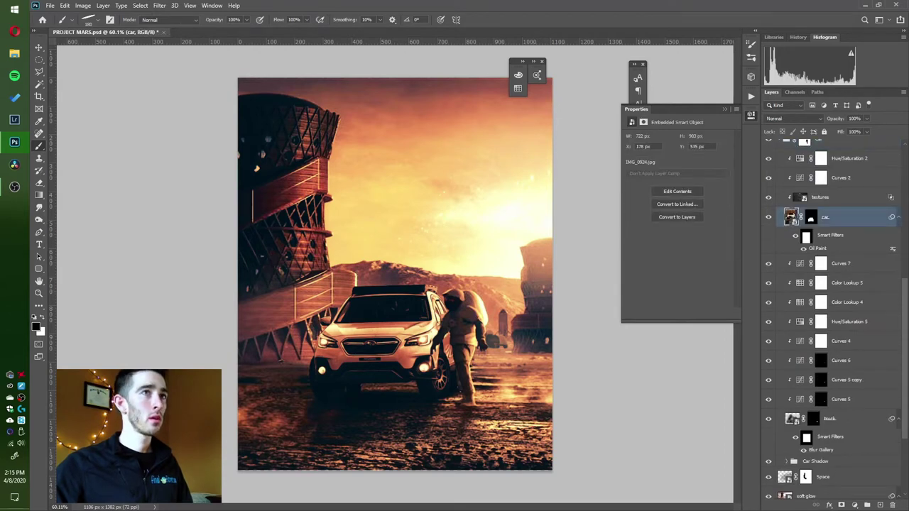
pyautogui.scroll(5, 830, 298)
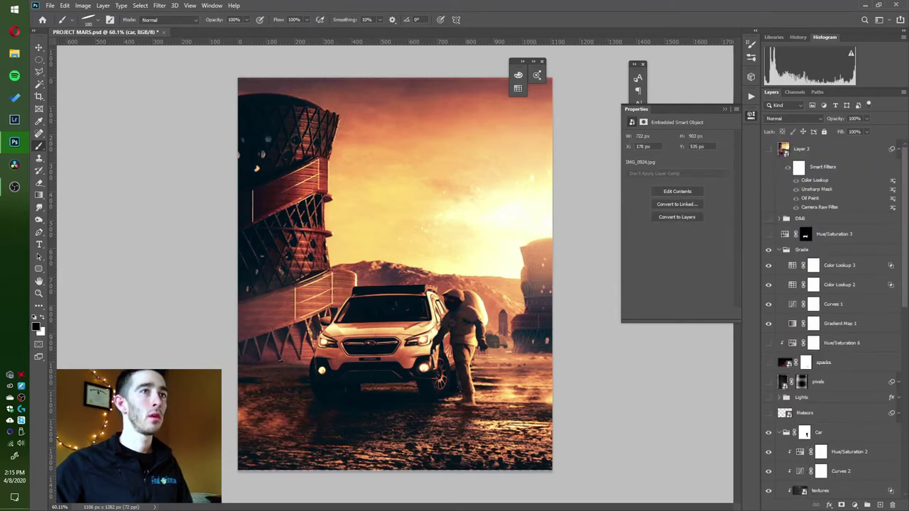
pyautogui.click(140, 5)
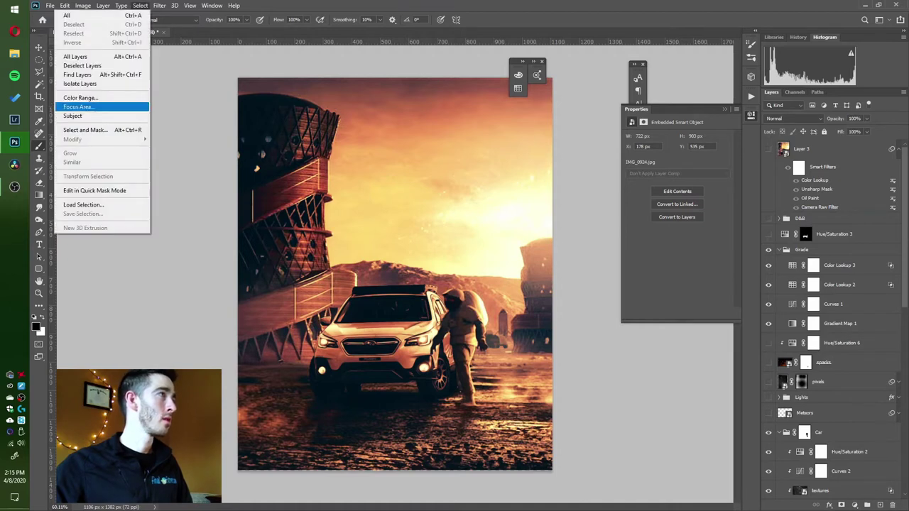
pyautogui.click(79, 97)
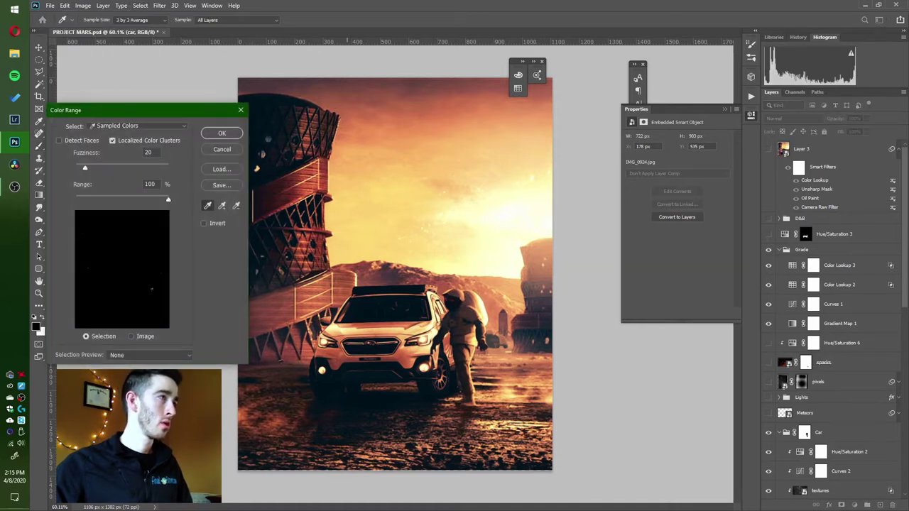
pyautogui.click(428, 334)
pyautogui.click(222, 206)
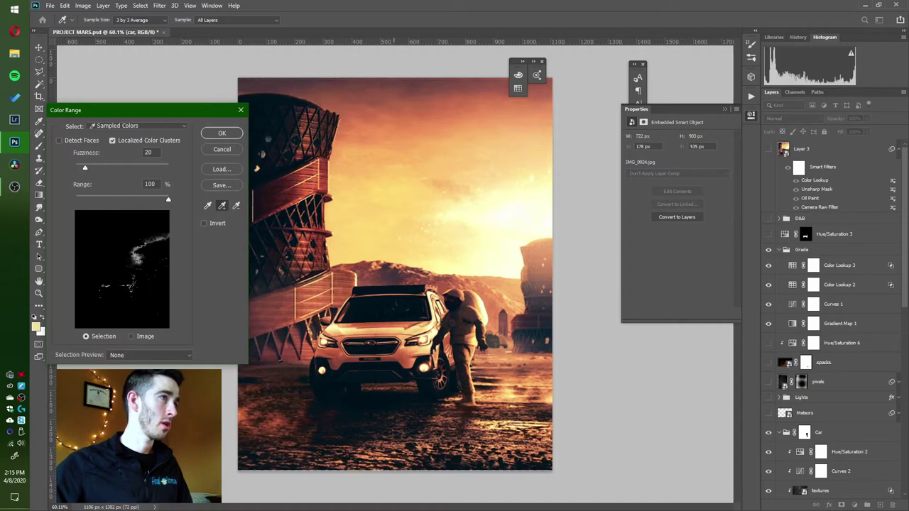
# Add tones across the car's hood and grille to the color range, and set the selection preview to Black Matte.
pyautogui.click(366, 332)
pyautogui.click(355, 332)
pyautogui.click(347, 331)
pyautogui.click(351, 335)
pyautogui.click(368, 338)
pyautogui.click(387, 341)
pyautogui.click(401, 343)
pyautogui.click(407, 343)
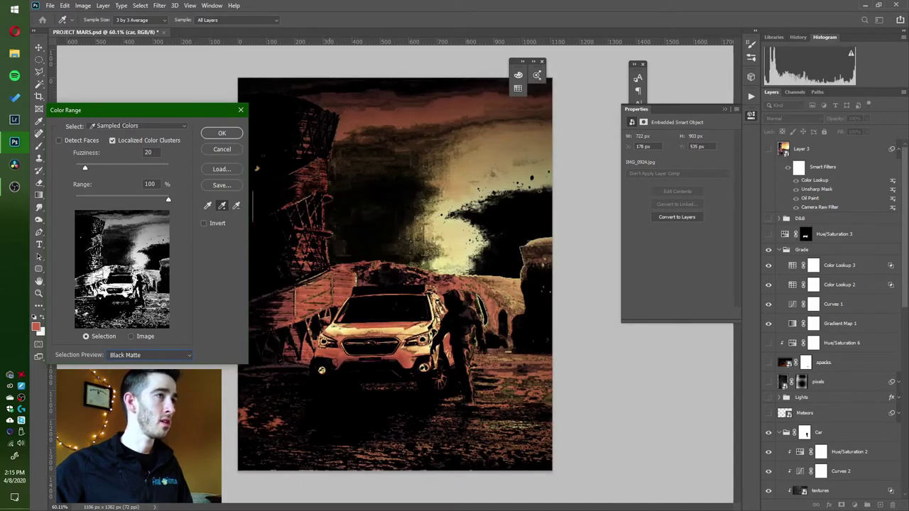
# Add more hood tones and the bright sky to the sampled color range, and cancel the Color Range selection.
pyautogui.click(361, 328)
pyautogui.click(380, 329)
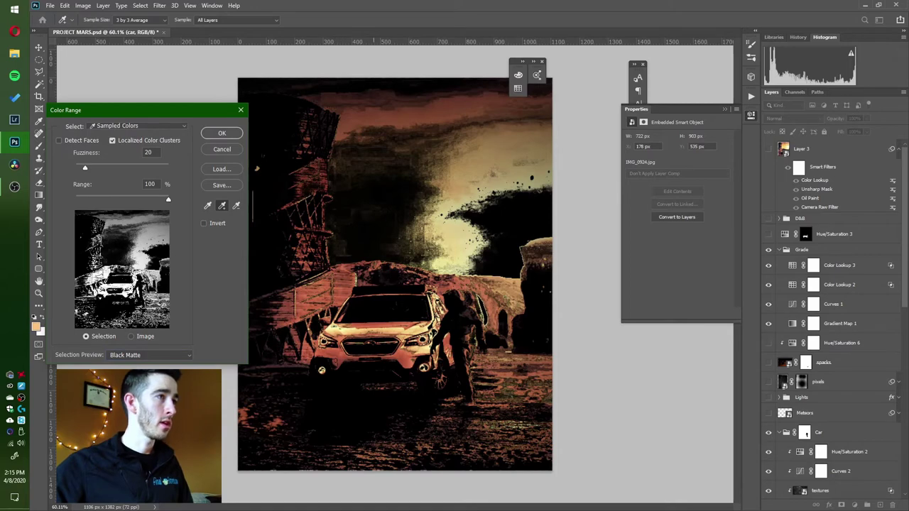
pyautogui.click(403, 329)
pyautogui.click(400, 330)
pyautogui.click(393, 329)
pyautogui.click(386, 328)
pyautogui.click(360, 329)
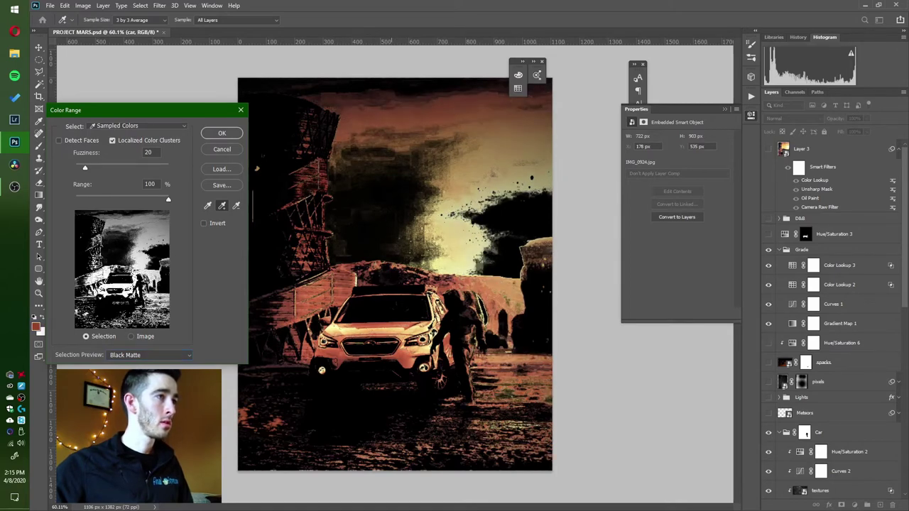
pyautogui.moveTo(332, 329); pyautogui.dragTo(334, 329)
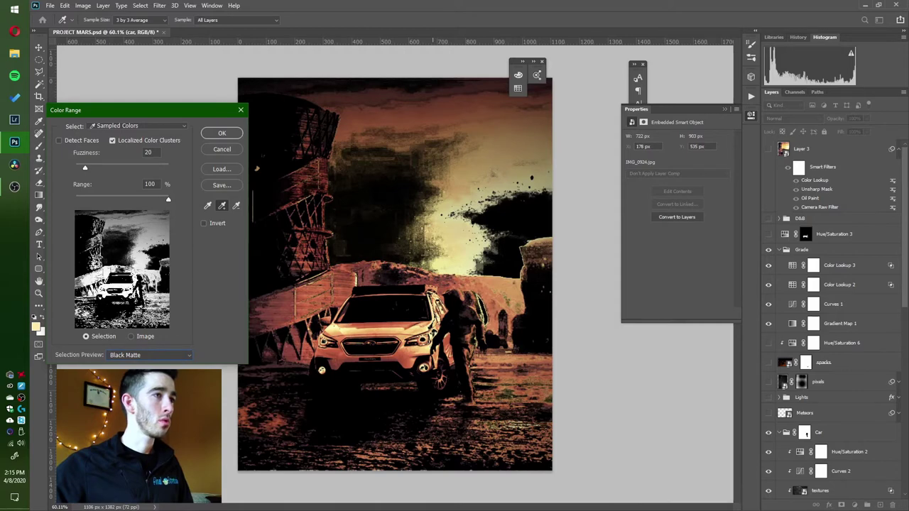
pyautogui.click(500, 237)
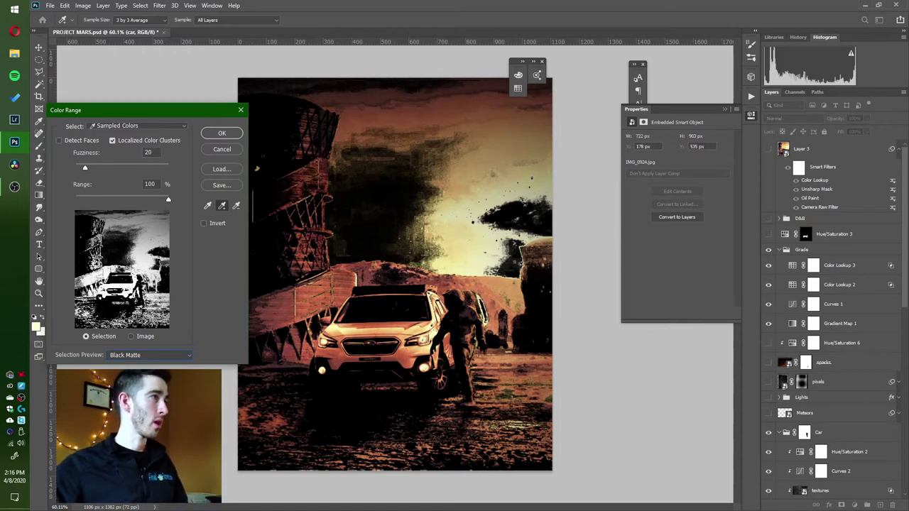
pyautogui.press('Escape')
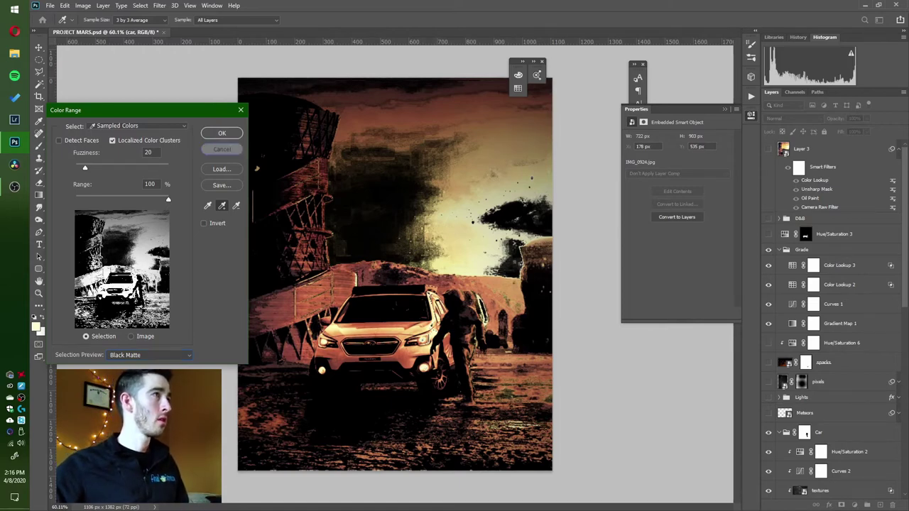
# Delete the Hue/Saturation 3 layer's mask and undo the deletion.
pyautogui.rightClick(805, 234)
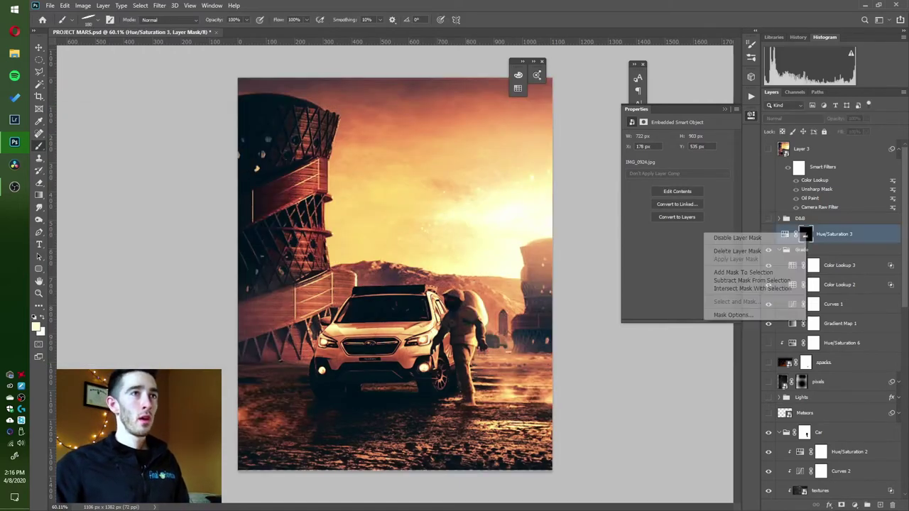
pyautogui.click(737, 250)
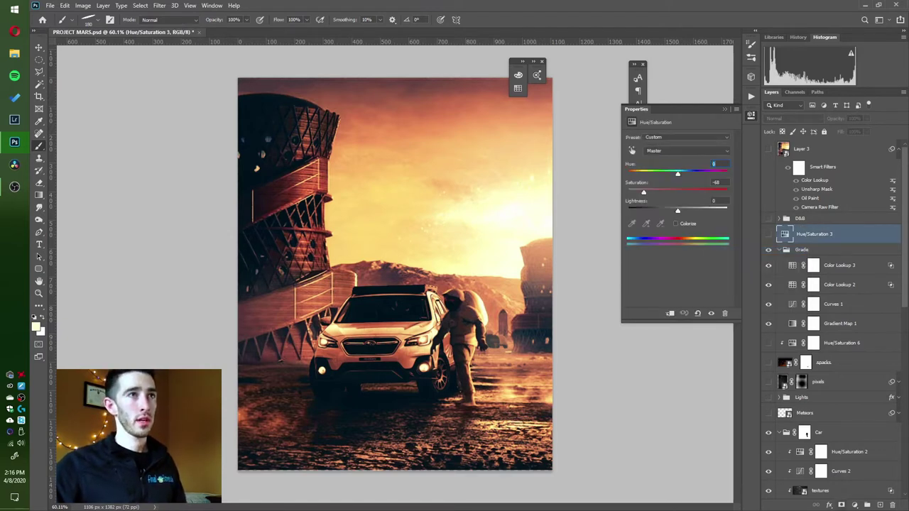
pyautogui.hotkey('ctrl', 'z')
# Reset the brush colors to default, choose a soft round brush, and make the Hue/Saturation 3 layer visible.
pyautogui.press('d')
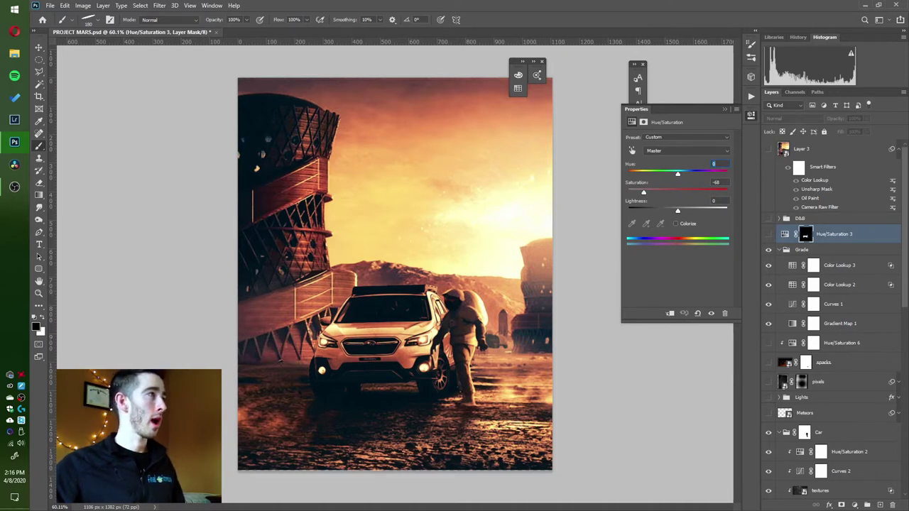
pyautogui.click(97, 19)
pyautogui.click(65, 91)
pyautogui.click(369, 213)
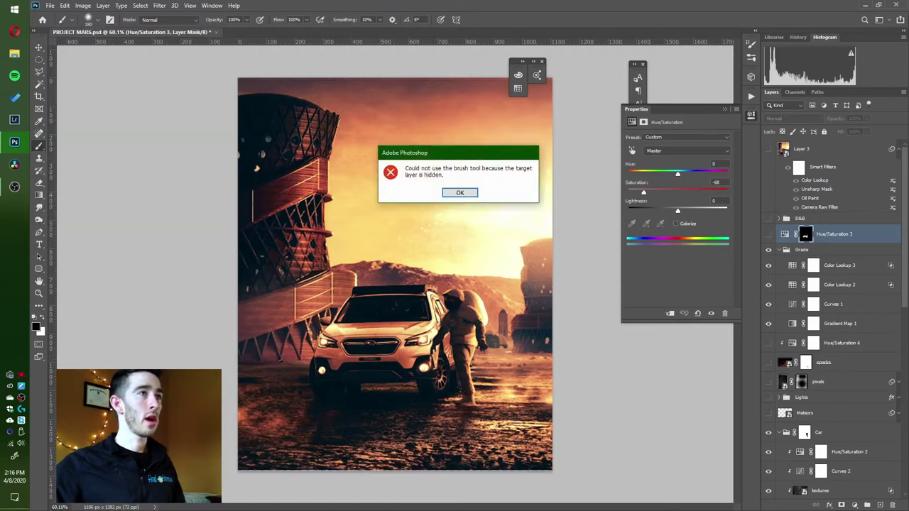
pyautogui.press('Return')
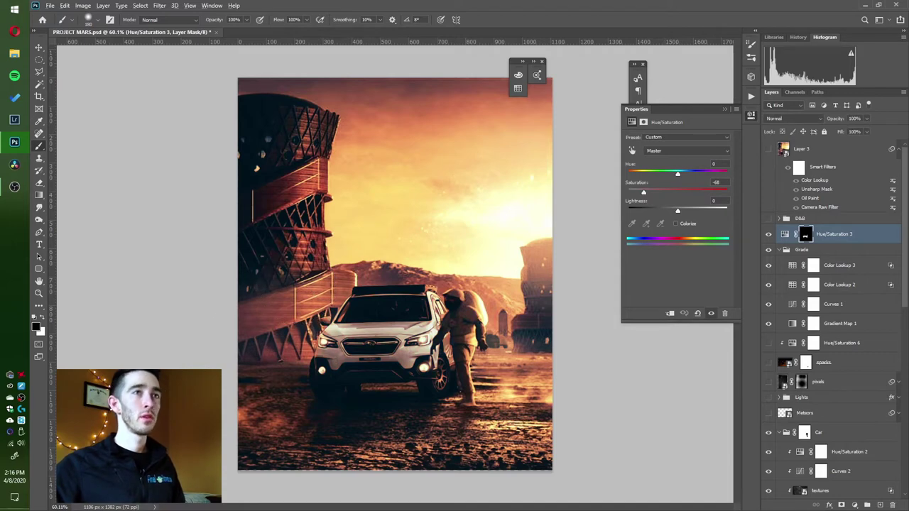
# View the Hue/Saturation 3 mask alone around the car, reduce the brush to 64 px, and return to the full image.
pyautogui.keyDown('alt'); pyautogui.click(805, 234); pyautogui.keyUp('alt')
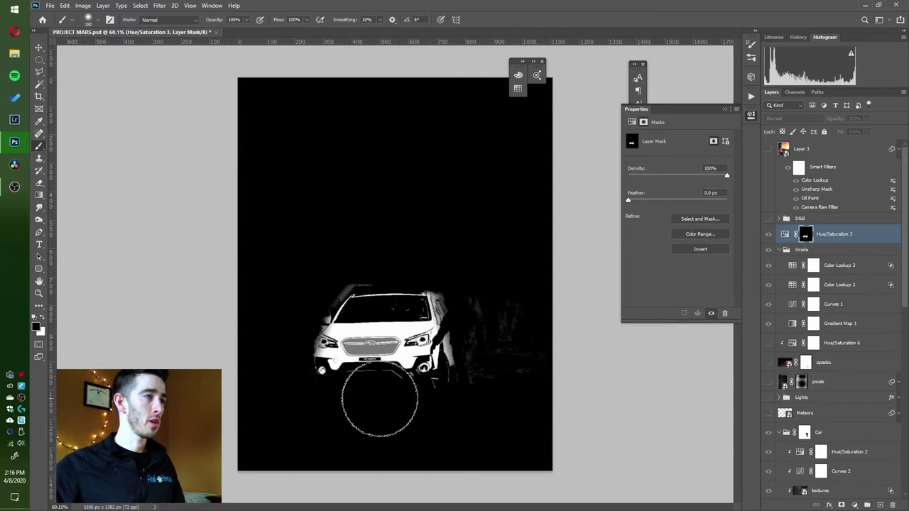
pyautogui.scroll(3, 369, 377)
pyautogui.moveTo(381, 329); pyautogui.dragTo(345, 330)
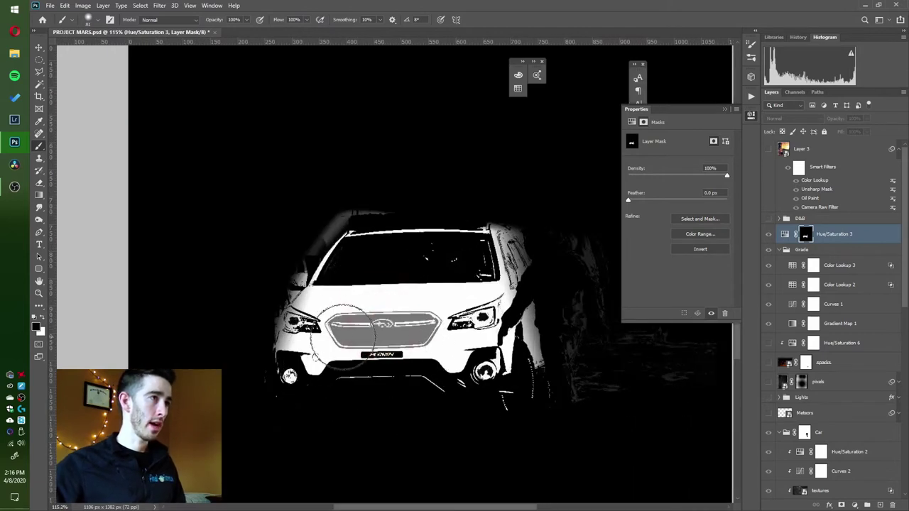
pyautogui.keyDown('alt'); pyautogui.rightClick(405, 325); pyautogui.keyUp('alt')
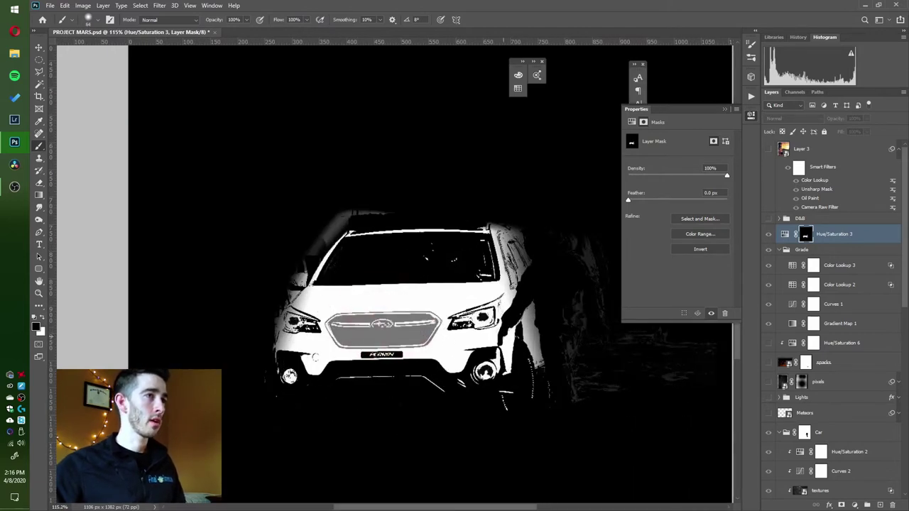
pyautogui.keyDown('alt'); pyautogui.click(806, 234); pyautogui.keyUp('alt')
# Compare the car with Hue/Saturation 3 on and off, open the layer's adjustment settings, and leave the layer on.
pyautogui.click(768, 234)
pyautogui.click(768, 234)
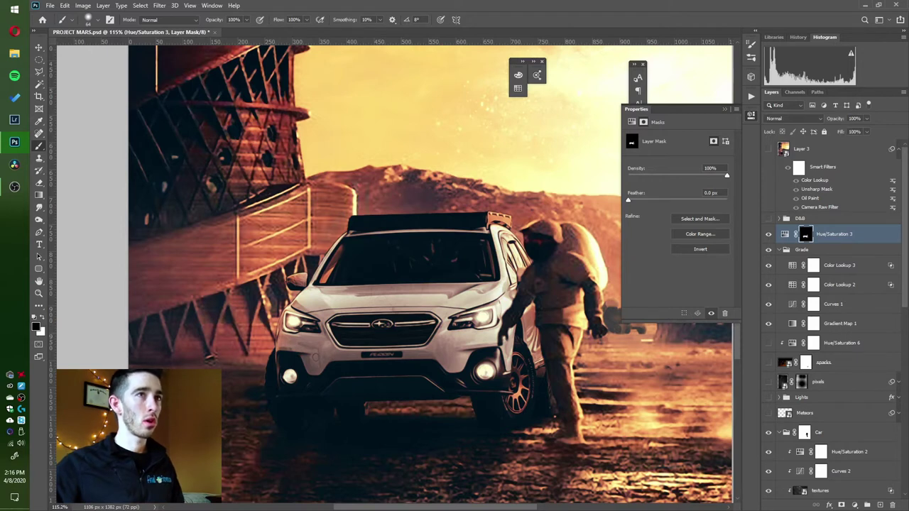
pyautogui.click(768, 233)
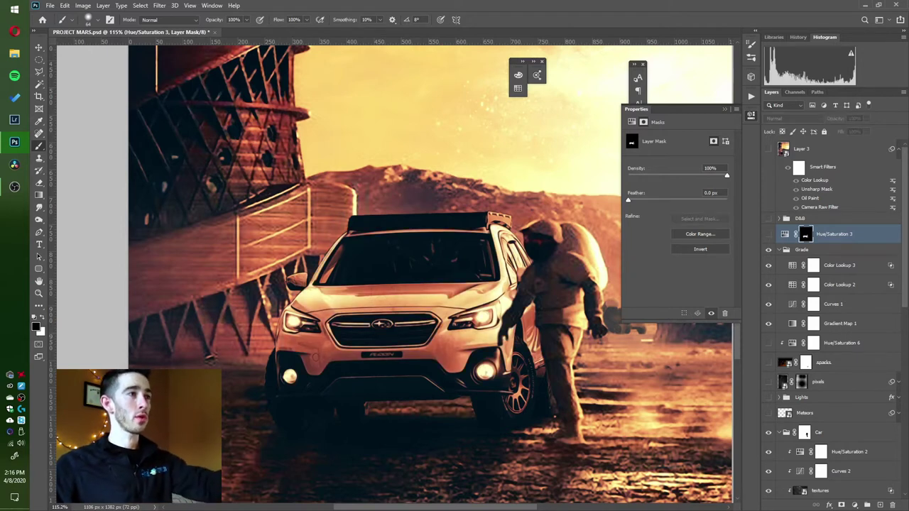
pyautogui.click(767, 234)
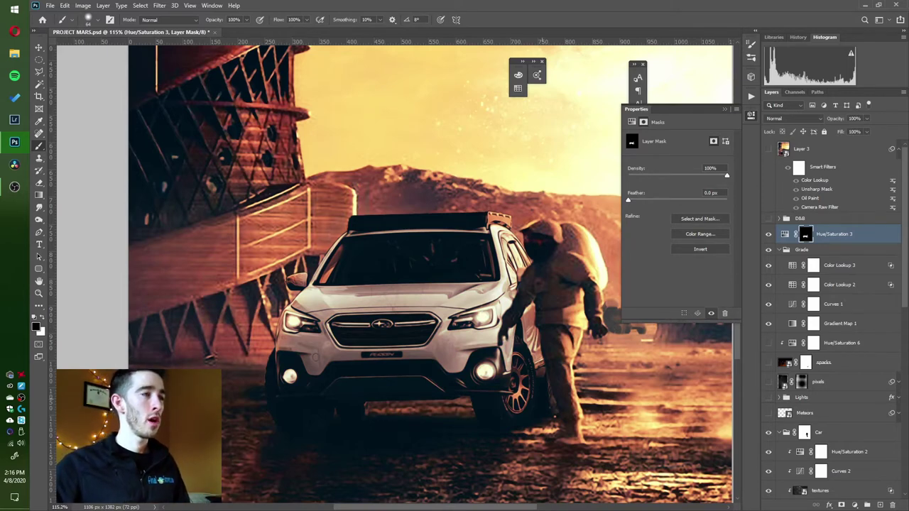
pyautogui.doubleClick(785, 233)
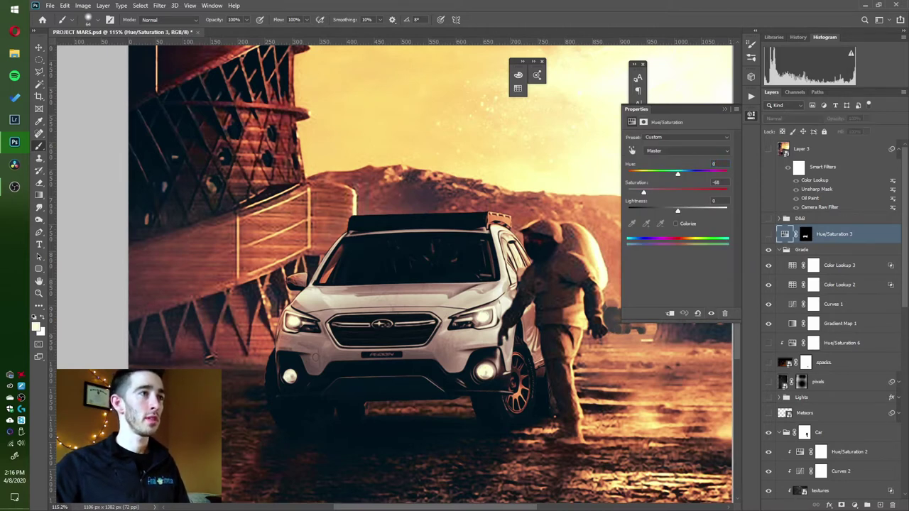
pyautogui.click(768, 234)
pyautogui.scroll(-4, 377, 348)
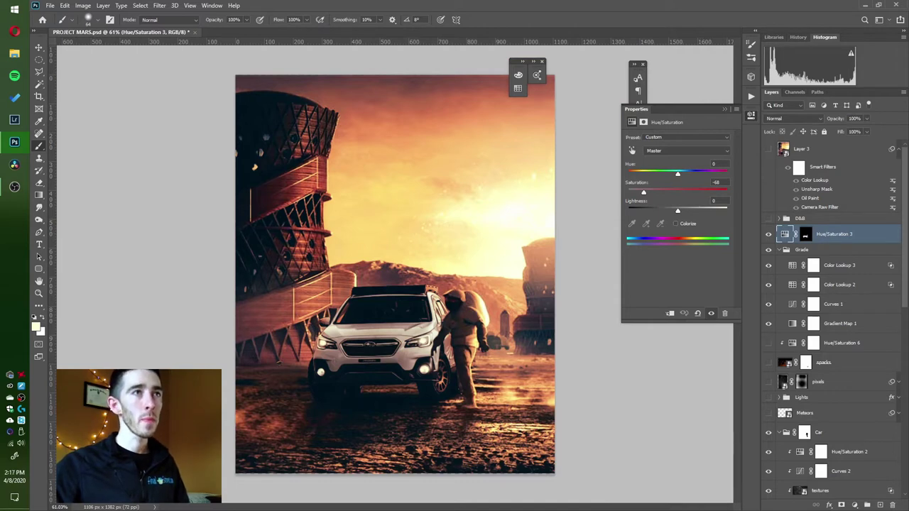
# Expand the D&B group and isolate the truck layer by hiding all other layers.
pyautogui.click(779, 219)
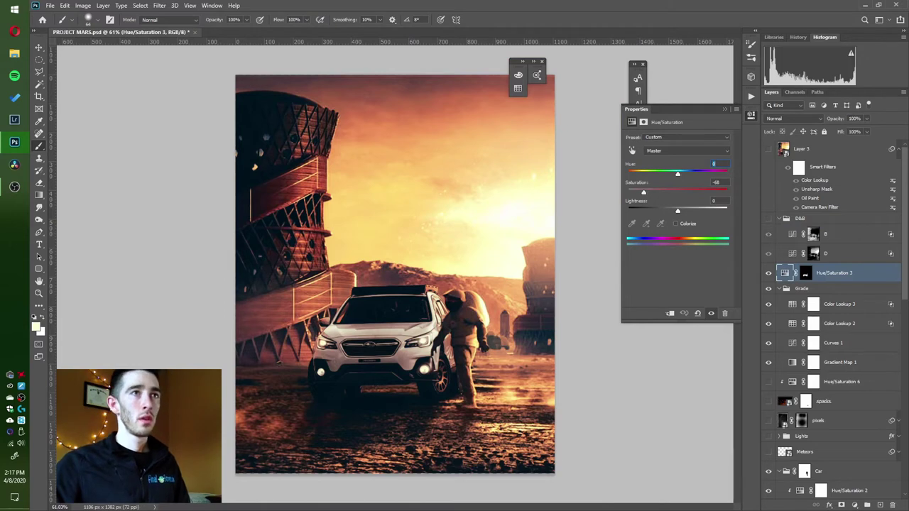
pyautogui.scroll(-8, 831, 319)
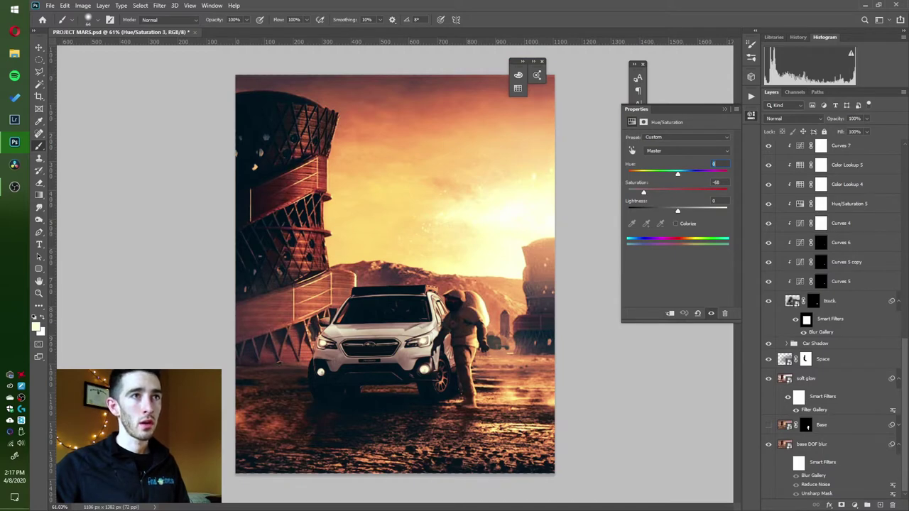
pyautogui.click(830, 301)
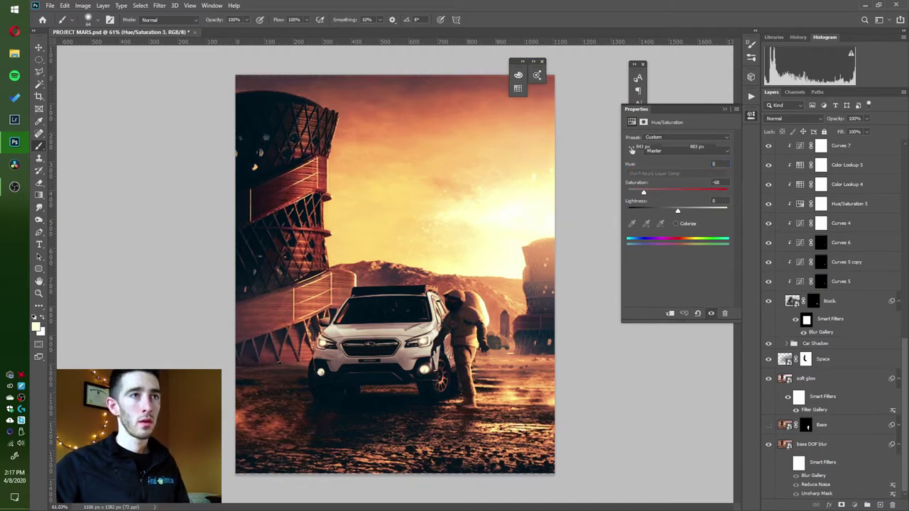
pyautogui.keyDown('alt'); pyautogui.click(768, 301); pyautogui.keyUp('alt')
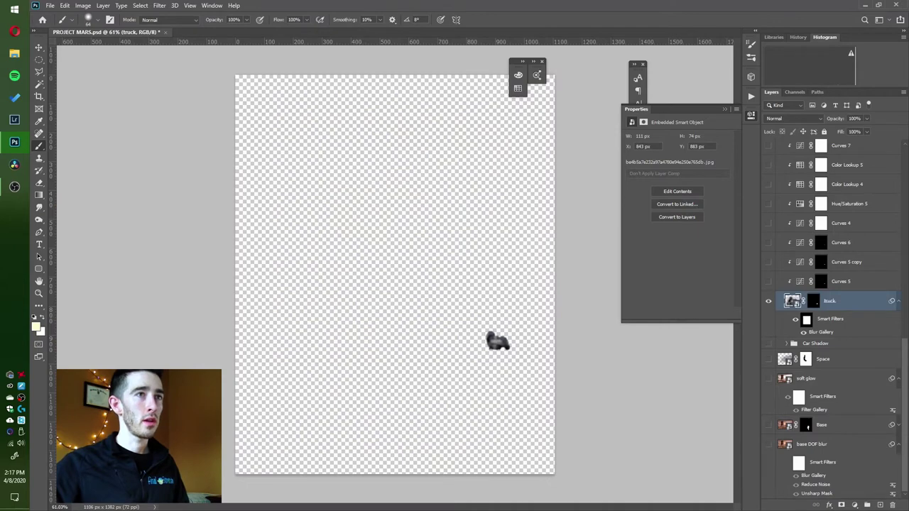
# Examine the truck cutout up close and view its layer mask alone, returning to the isolated truck.
pyautogui.scroll(10, 503, 348)
pyautogui.scroll(3, 526, 339)
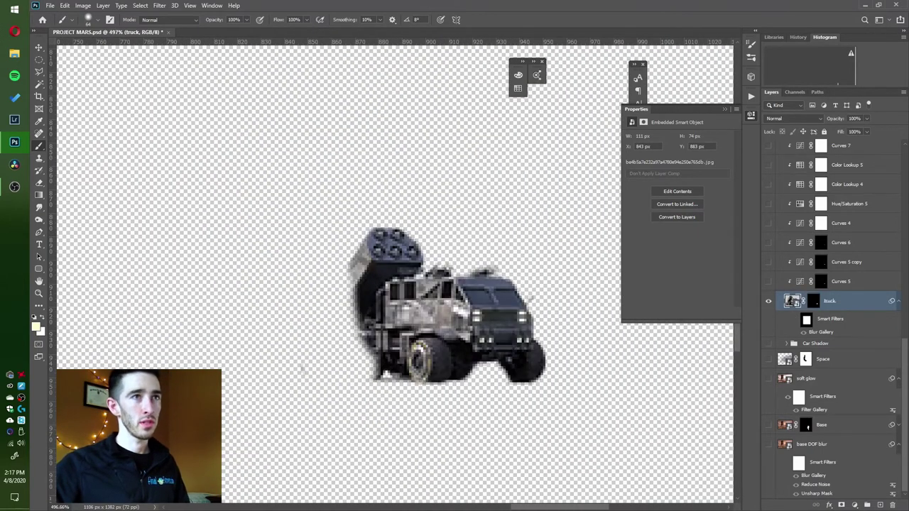
pyautogui.keyDown('alt'); pyautogui.click(813, 300); pyautogui.keyUp('alt')
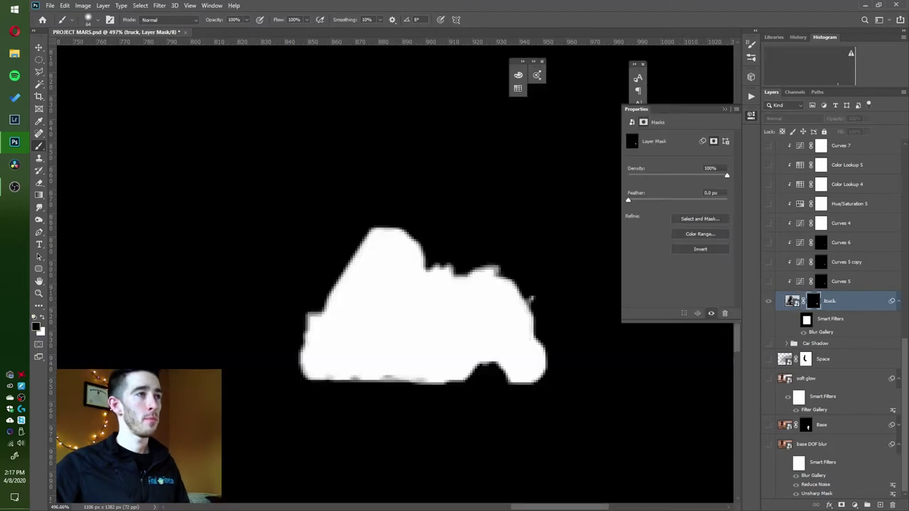
pyautogui.keyDown('alt'); pyautogui.click(813, 300); pyautogui.keyUp('alt')
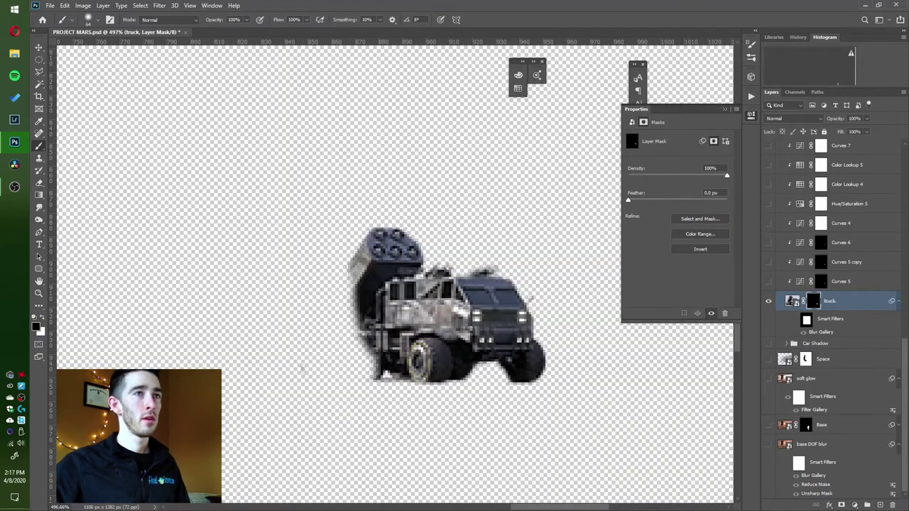
# Use Select Subject on the truck layer's image to create an automatic selection of the isolated truck.
pyautogui.click(791, 301)
pyautogui.click(140, 5)
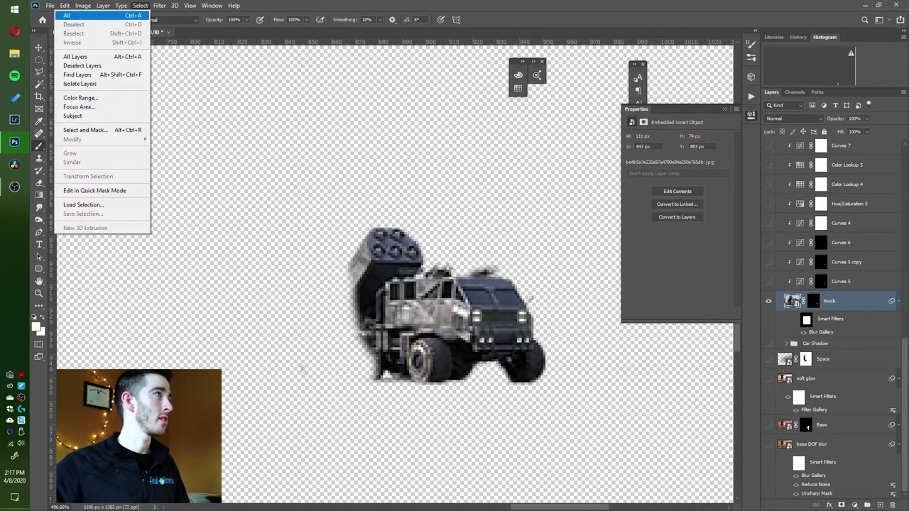
pyautogui.click(72, 116)
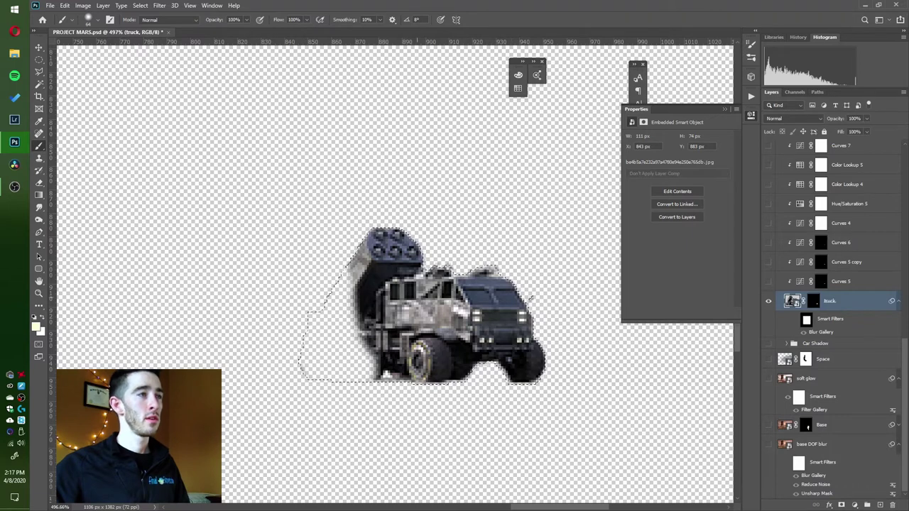
pyautogui.scroll(-10, 430, 308)
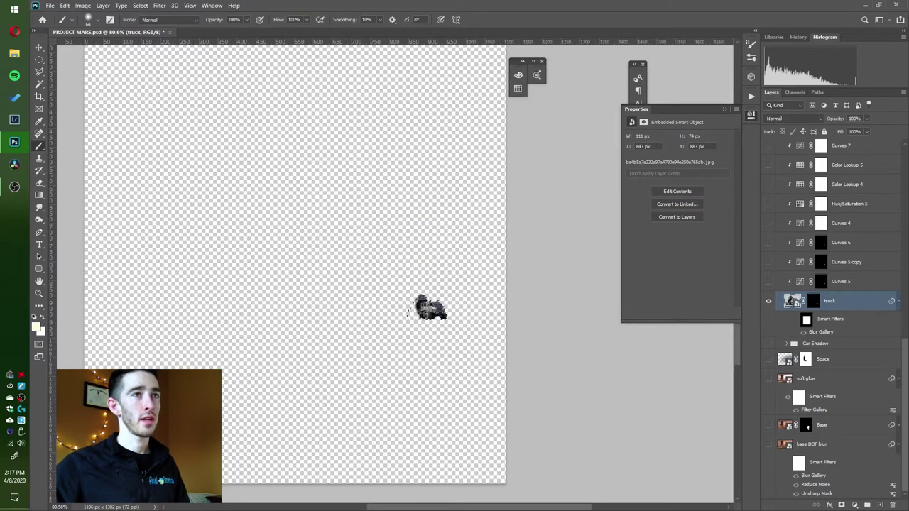
# Show all the other layers again, including Base, and clear the selection around the truck.
pyautogui.keyDown('alt'); pyautogui.click(768, 301); pyautogui.keyUp('alt')
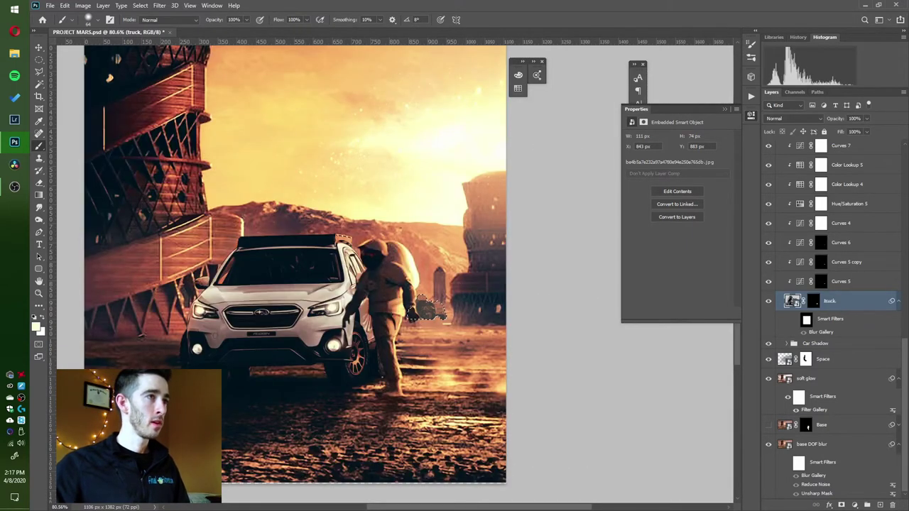
pyautogui.hotkey('ctrl', 'd')
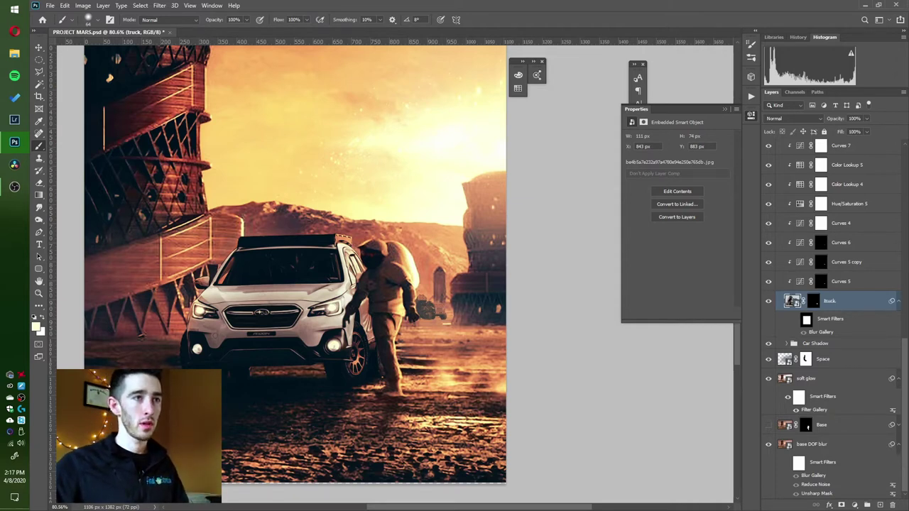
pyautogui.click(767, 424)
pyautogui.click(768, 425)
pyautogui.click(768, 425)
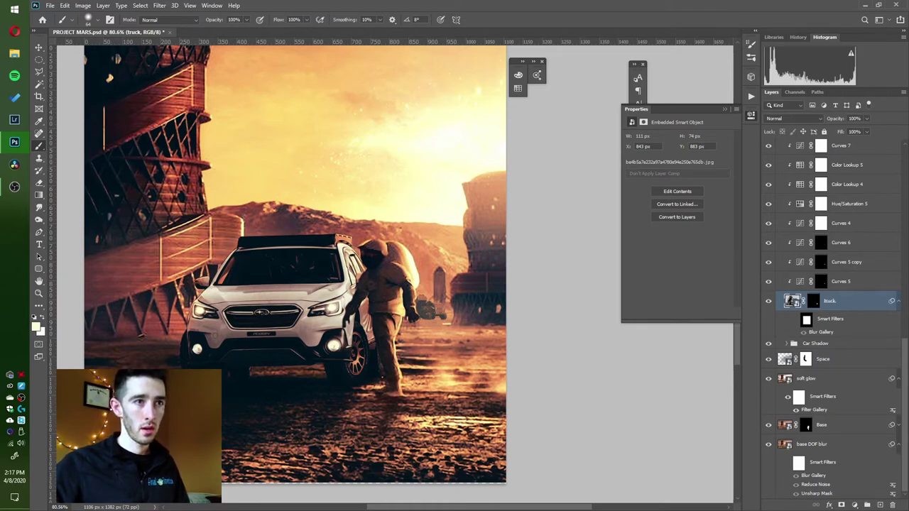
# Compare the base DOF blur layer with its smart filters off and on, leaving Blur Gallery, Reduce Noise and Unsharp Mask enabled.
pyautogui.click(787, 462)
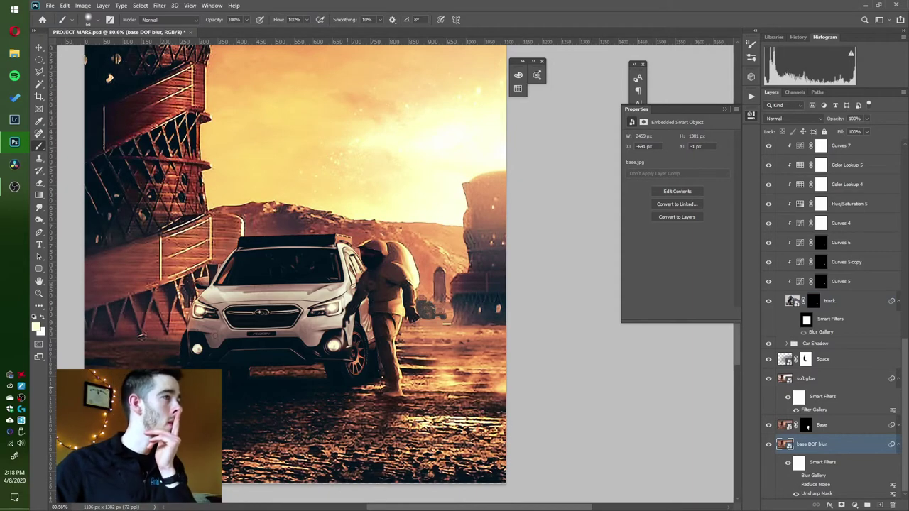
pyautogui.scroll(-4, 348, 387)
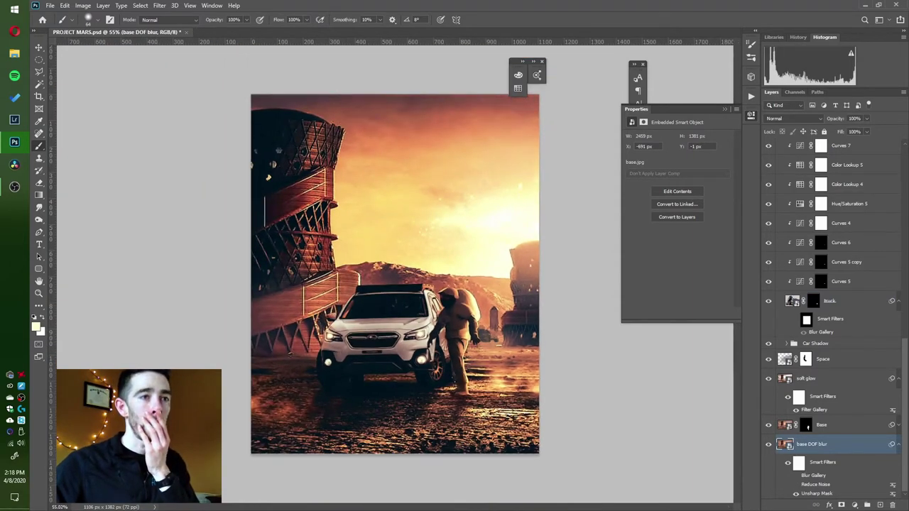
pyautogui.click(795, 494)
pyautogui.click(795, 484)
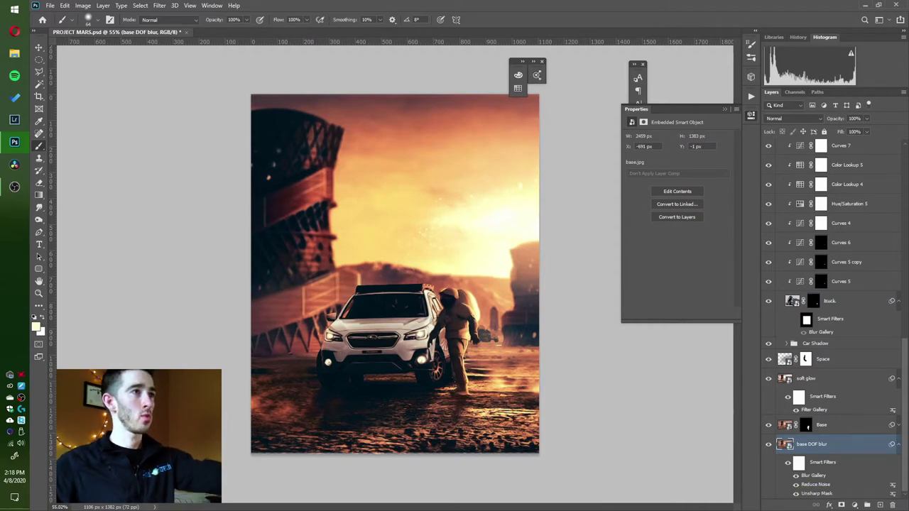
# Open the base DOF blur layer's Blur Gallery filter and inspect the Field Blur pins in the foreground, under the car and on the hills.
pyautogui.doubleClick(814, 476)
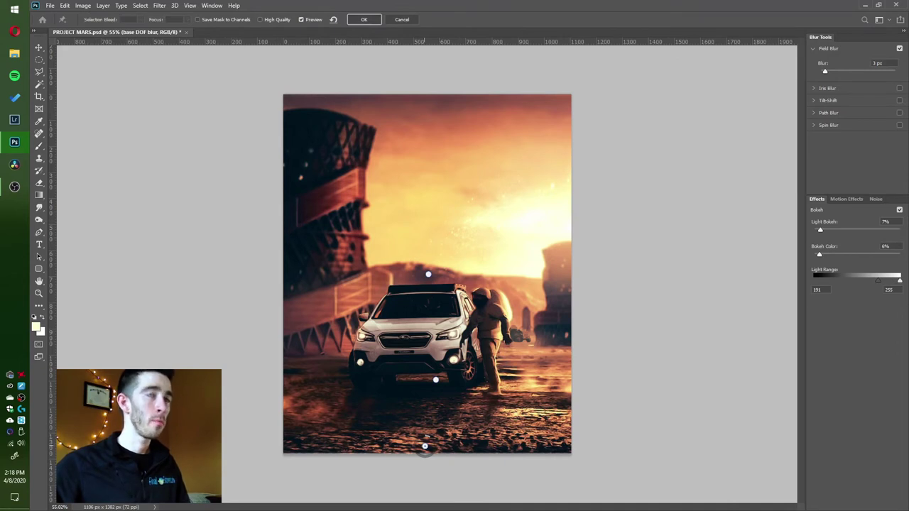
pyautogui.click(435, 380)
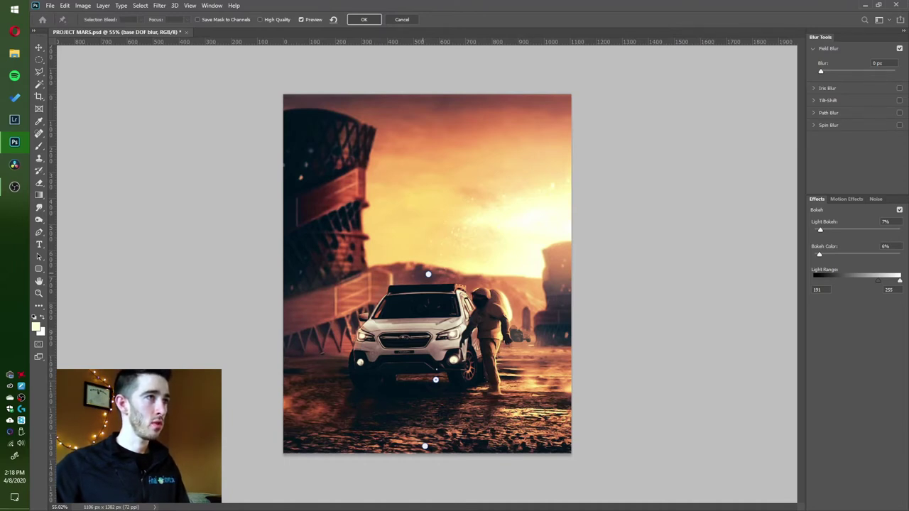
pyautogui.click(428, 274)
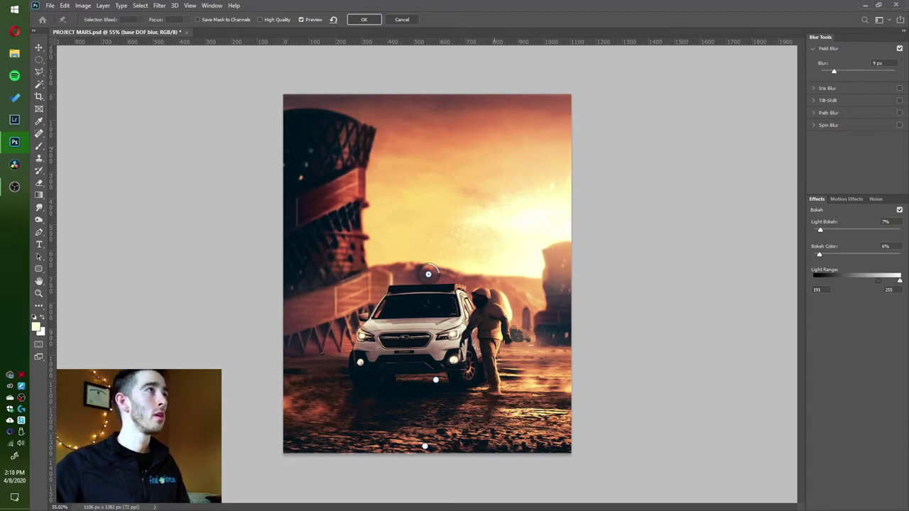
# Compare the image with the Field Blur preview off and on, and close the Blur Gallery with its settings accepted.
pyautogui.press('p')
pyautogui.press('p')
pyautogui.press('p')
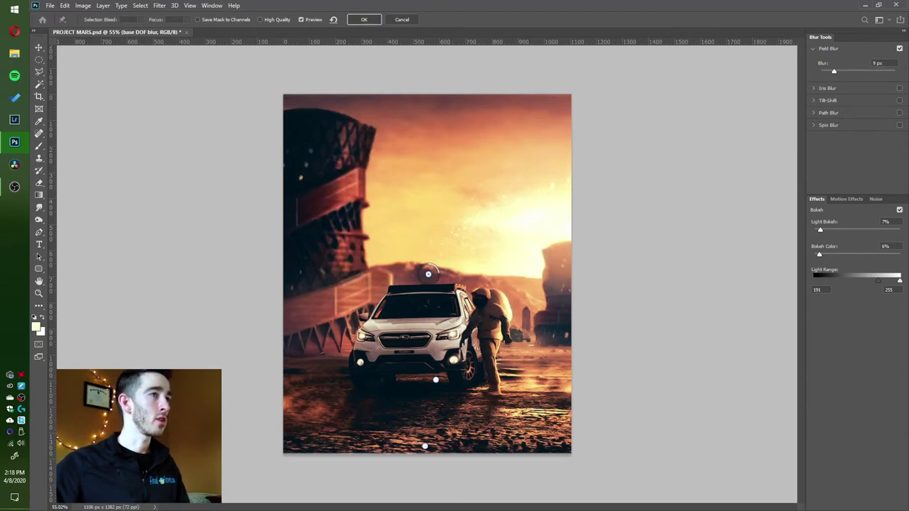
pyautogui.press('p')
pyautogui.press('p')
pyautogui.press('p')
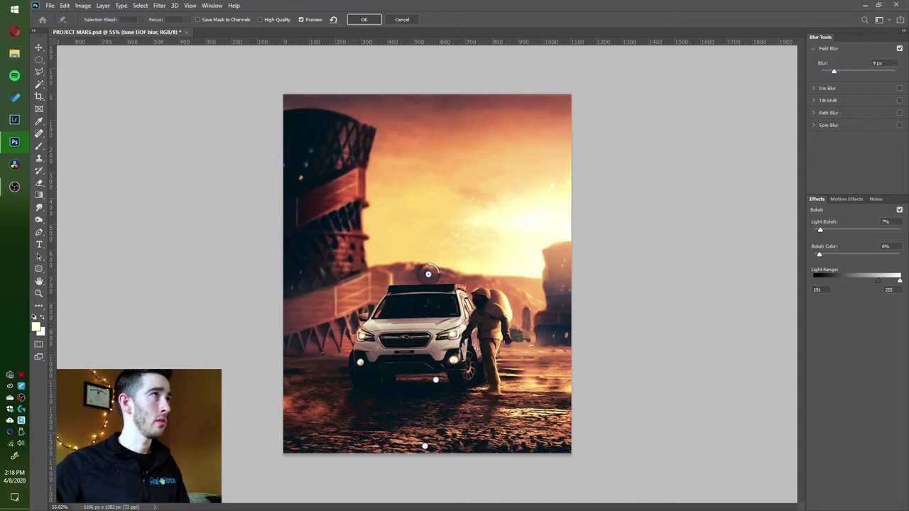
pyautogui.press('p')
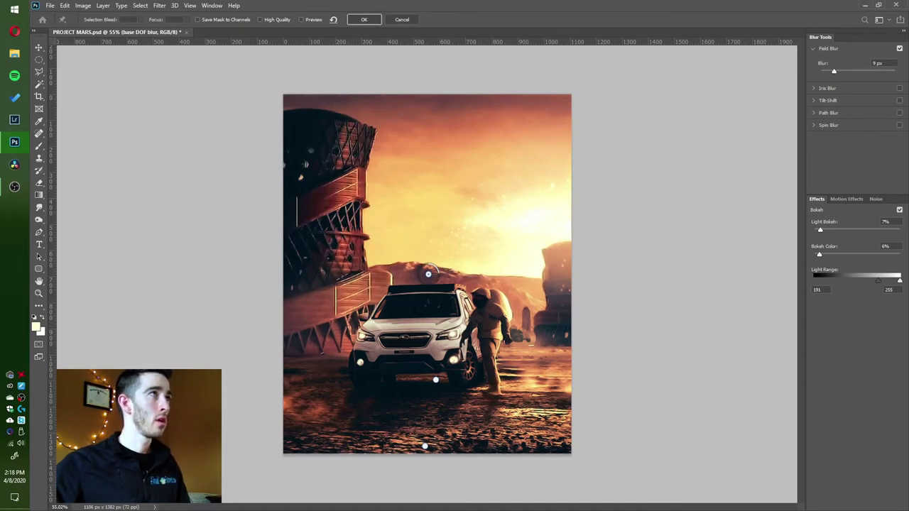
pyautogui.press('p')
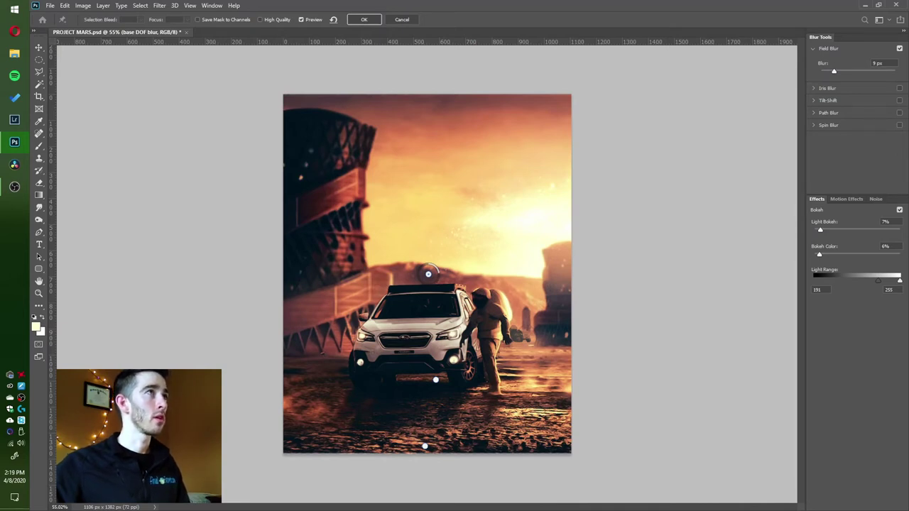
pyautogui.press('Return')
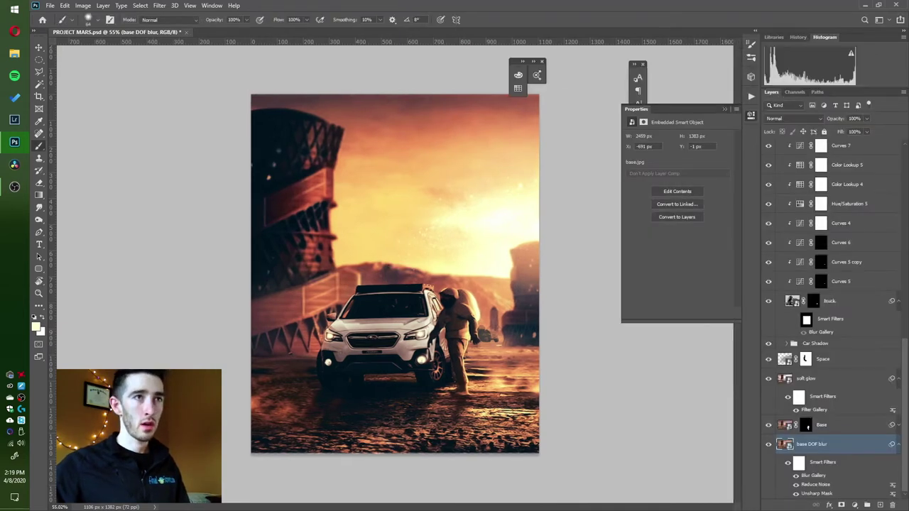
# Expand the Base layer's smart filters, view its astronaut-shaped mask alone, and return to the full image.
pyautogui.click(844, 301)
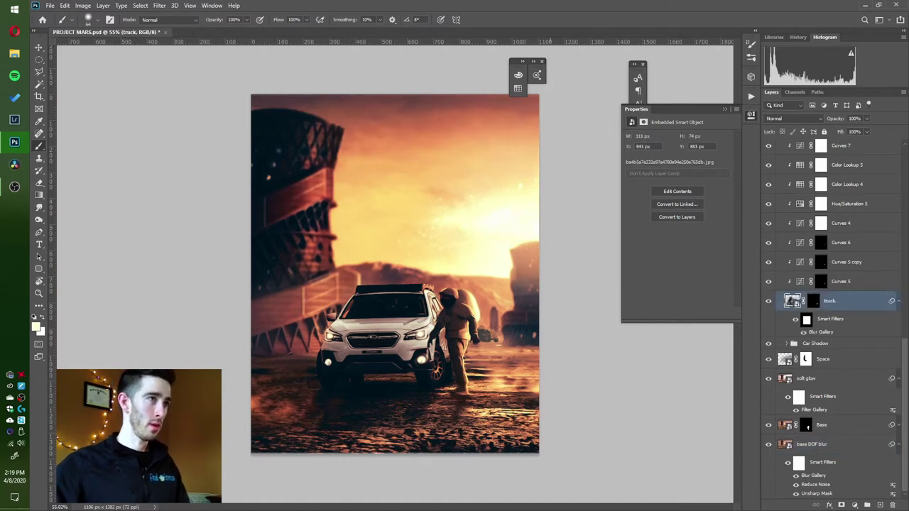
pyautogui.click(898, 425)
pyautogui.scroll(-2, 880, 426)
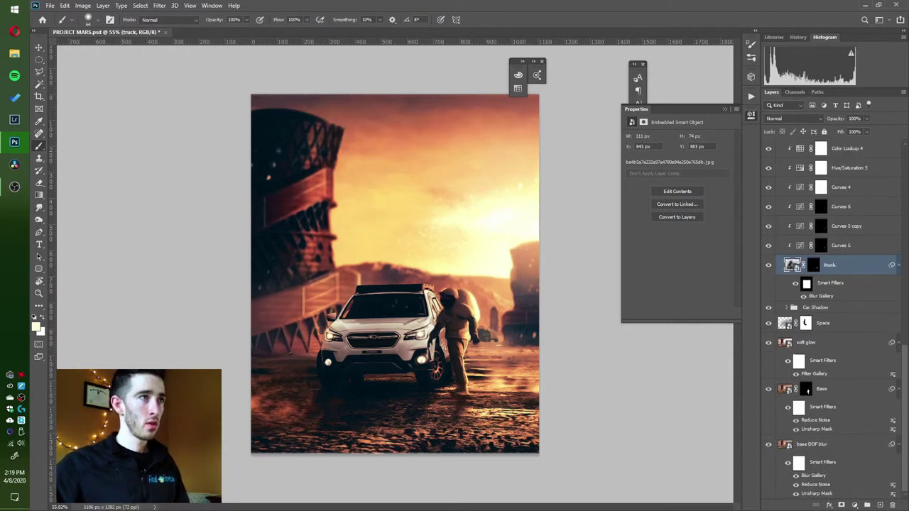
pyautogui.keyDown('alt'); pyautogui.click(806, 388); pyautogui.keyUp('alt')
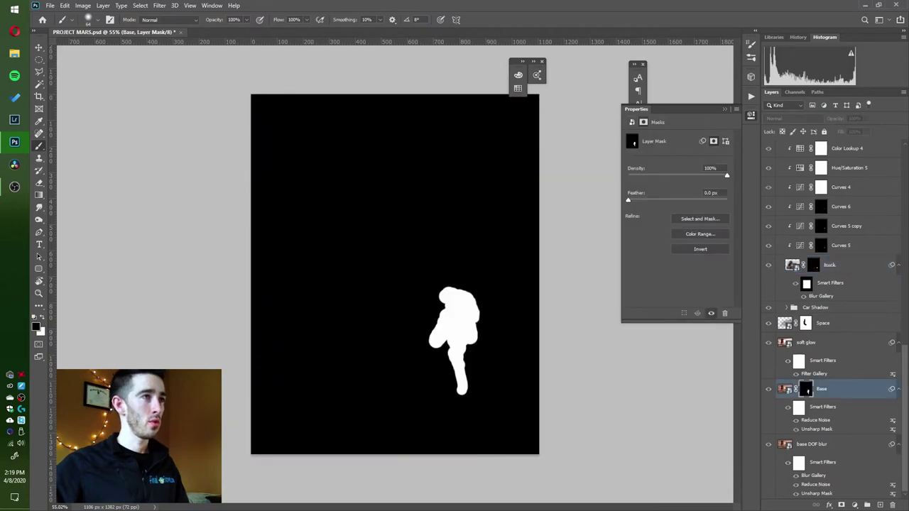
pyautogui.keyDown('alt'); pyautogui.click(805, 388); pyautogui.keyUp('alt')
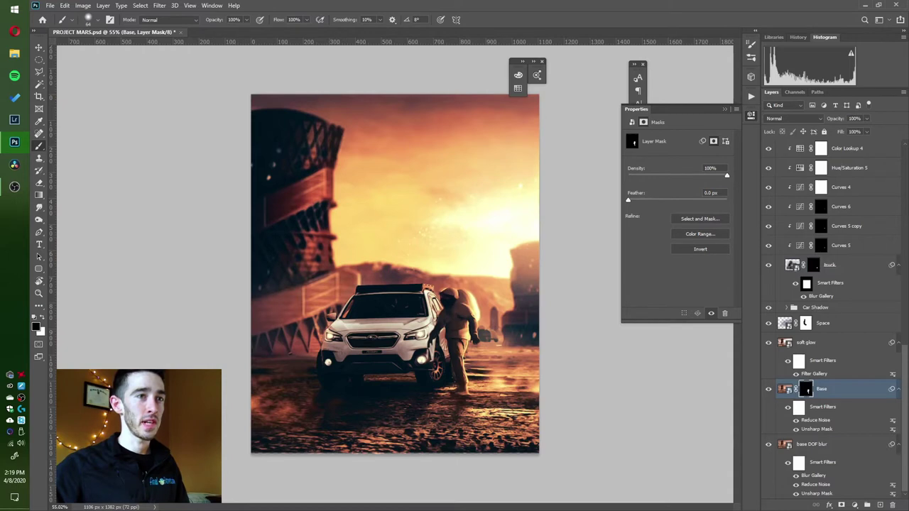
# Collapse the smart filter lists of the base DOF blur, Base, soft glow and truck layers.
pyautogui.doubleClick(814, 475)
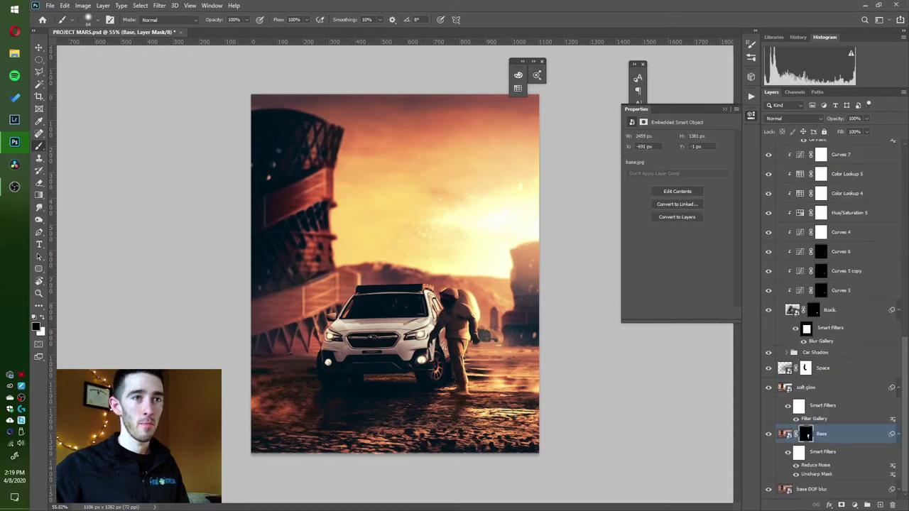
pyautogui.click(898, 434)
pyautogui.click(897, 424)
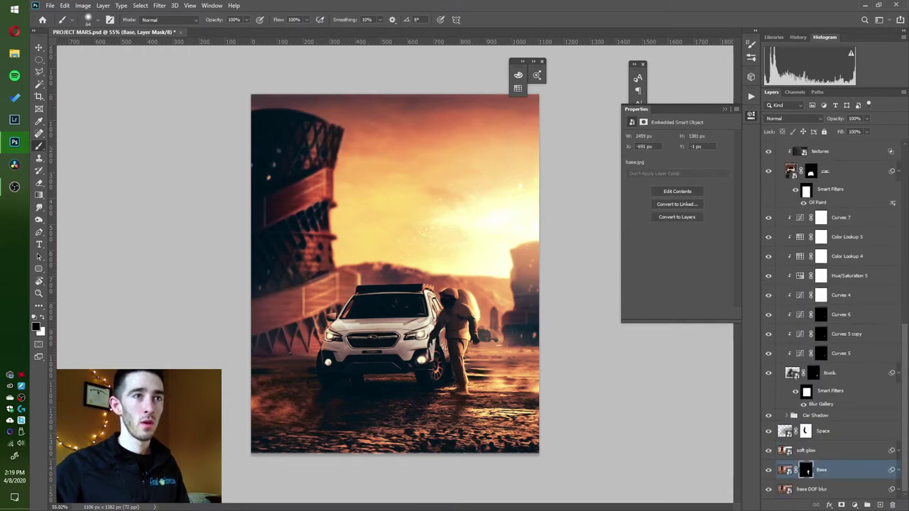
pyautogui.click(897, 373)
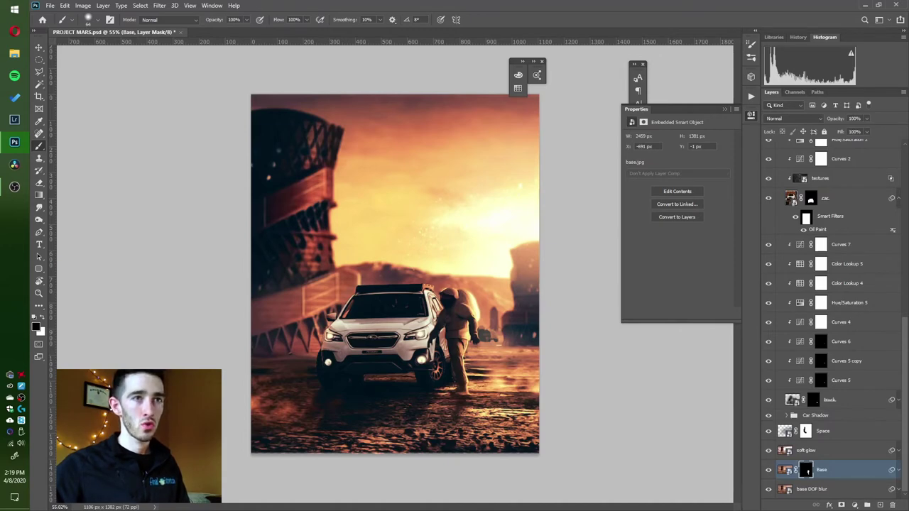
# Select the truck layer and hide all its clipped adjustments, from Curves 7 down through Color Lookup, Hue/Saturation 5 and Curves 5.
pyautogui.click(898, 400)
pyautogui.click(792, 400)
pyautogui.scroll(5, 489, 335)
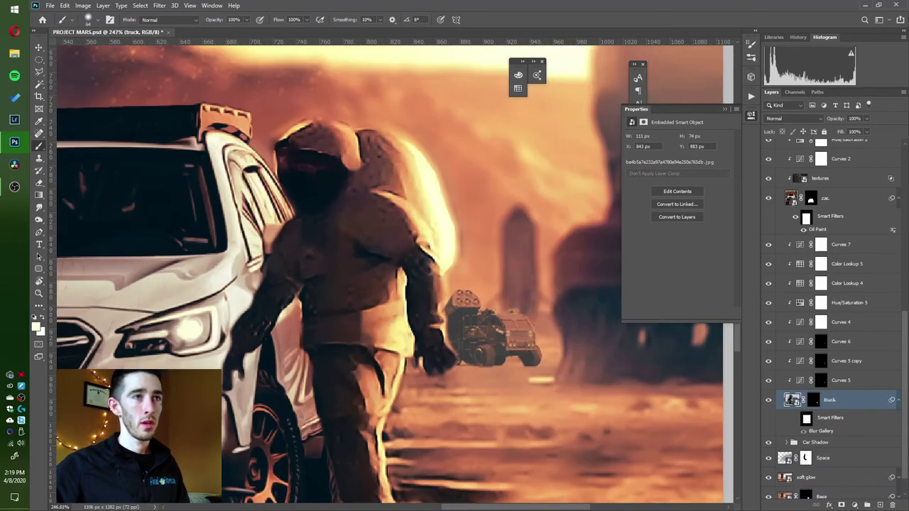
pyautogui.click(768, 244)
pyautogui.click(768, 263)
pyautogui.click(767, 282)
pyautogui.click(768, 303)
pyautogui.click(769, 322)
pyautogui.click(769, 342)
pyautogui.click(769, 362)
pyautogui.click(768, 381)
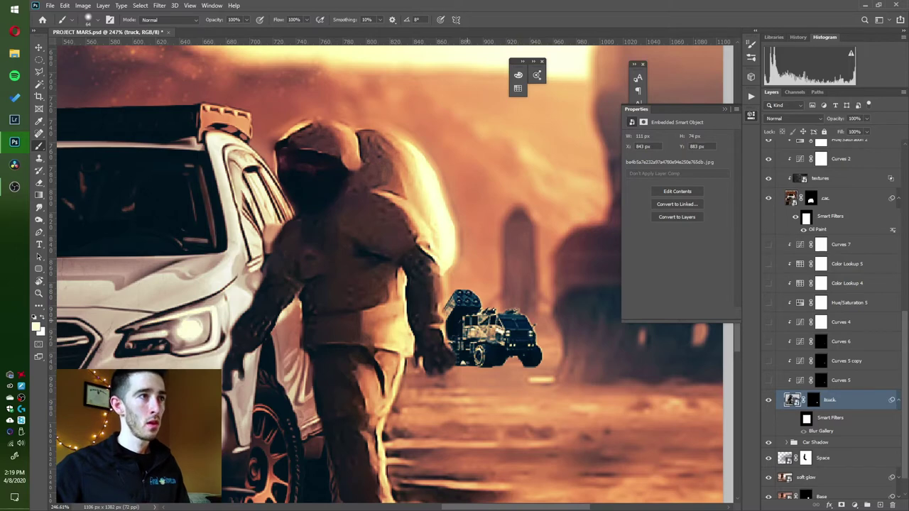
# Hide the Grade and D&B groups to examine the ungraded truck against the background.
pyautogui.scroll(5, 831, 320)
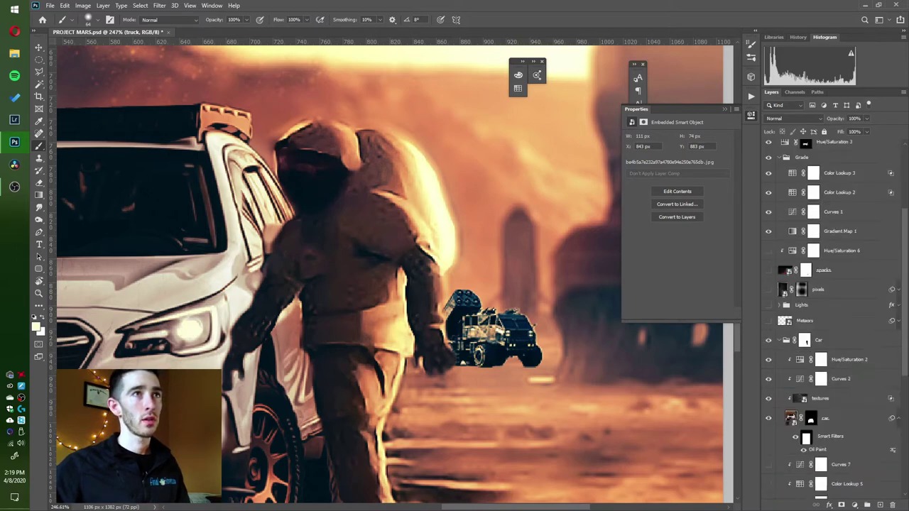
pyautogui.click(768, 231)
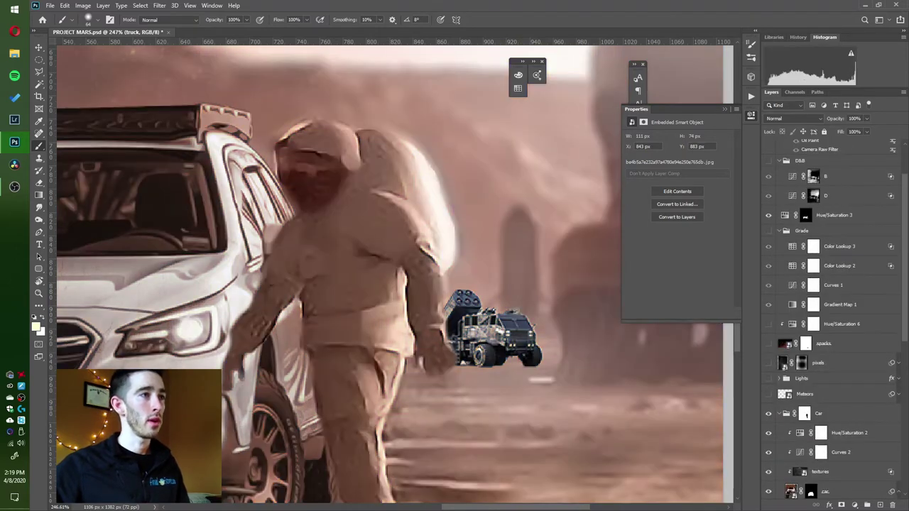
pyautogui.scroll(3, 509, 345)
pyautogui.scroll(-5, 509, 345)
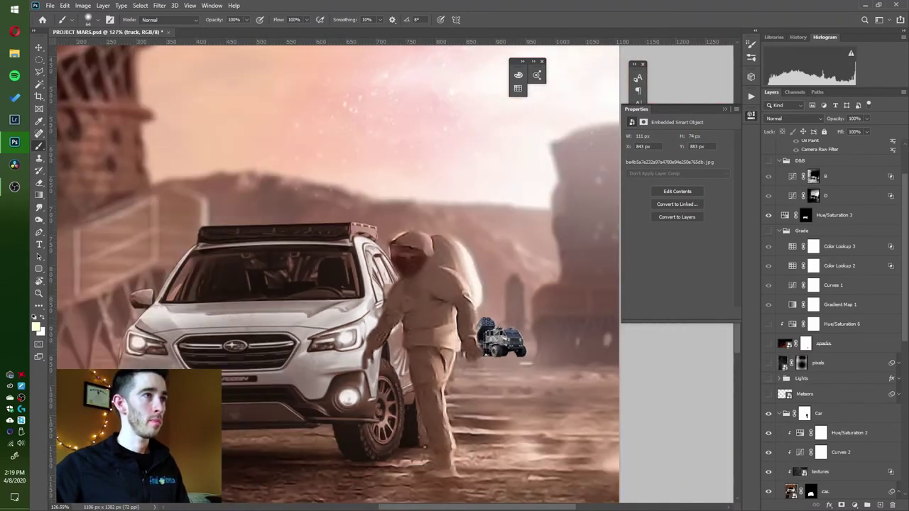
pyautogui.scroll(3, 518, 369)
pyautogui.scroll(3, 523, 335)
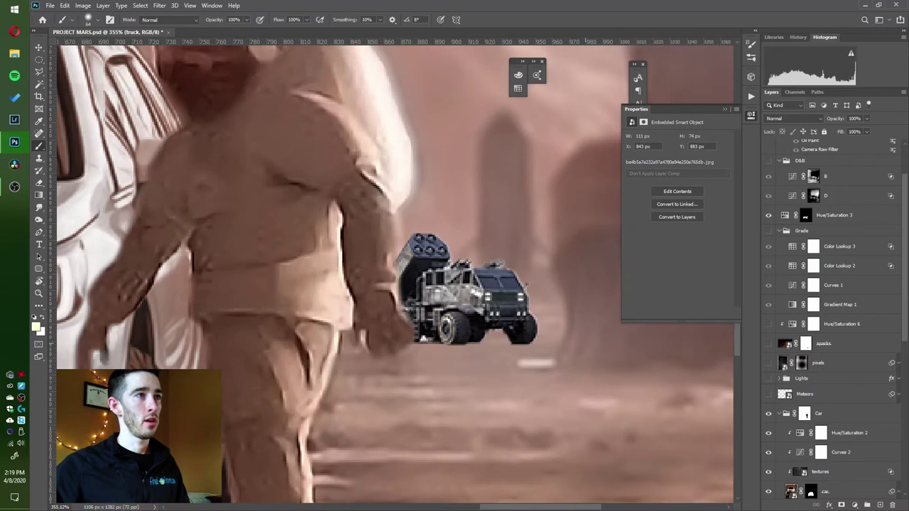
# Open the Curves 5 adjustment clipped to the truck, turn it on, and examine its darkening both up close and in the wider scene.
pyautogui.scroll(-5, 831, 320)
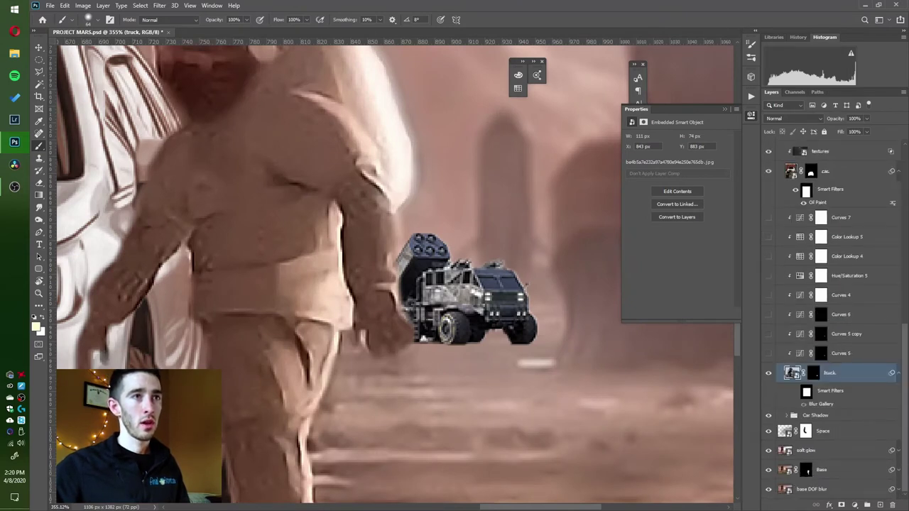
pyautogui.click(842, 353)
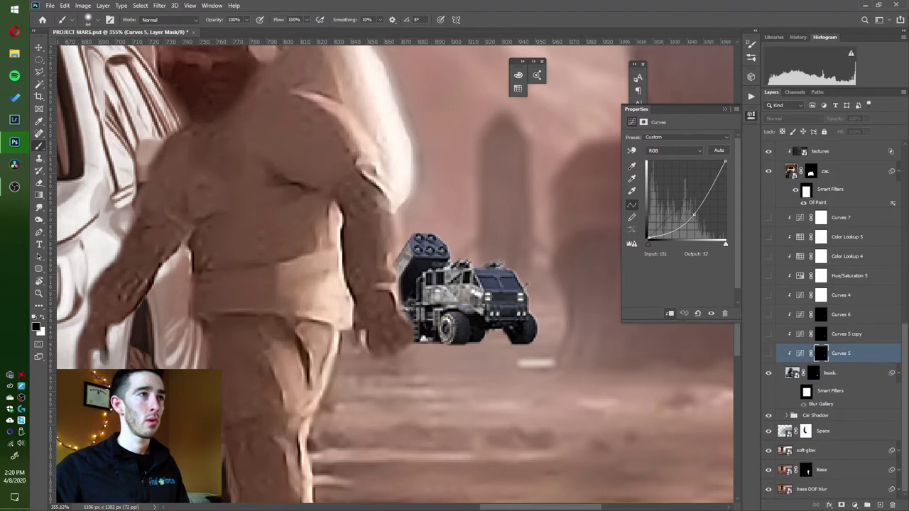
pyautogui.click(768, 353)
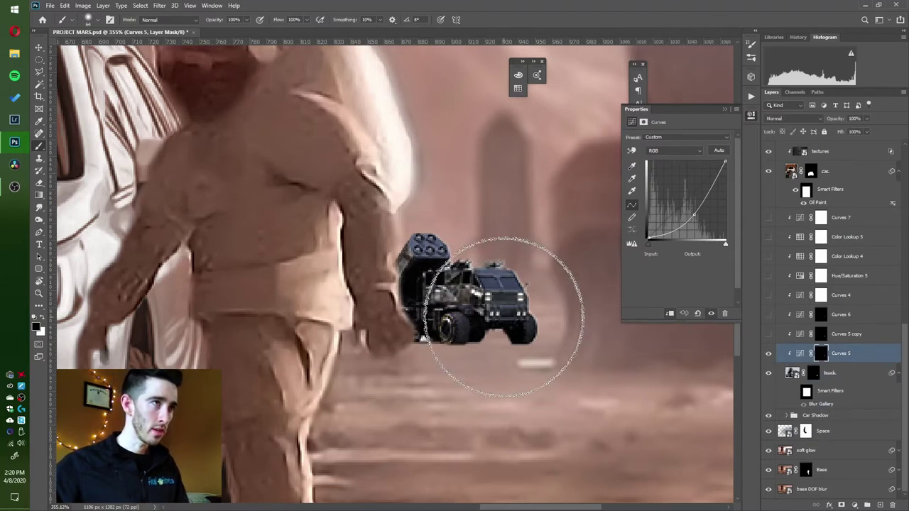
pyautogui.scroll(-12, 429, 293)
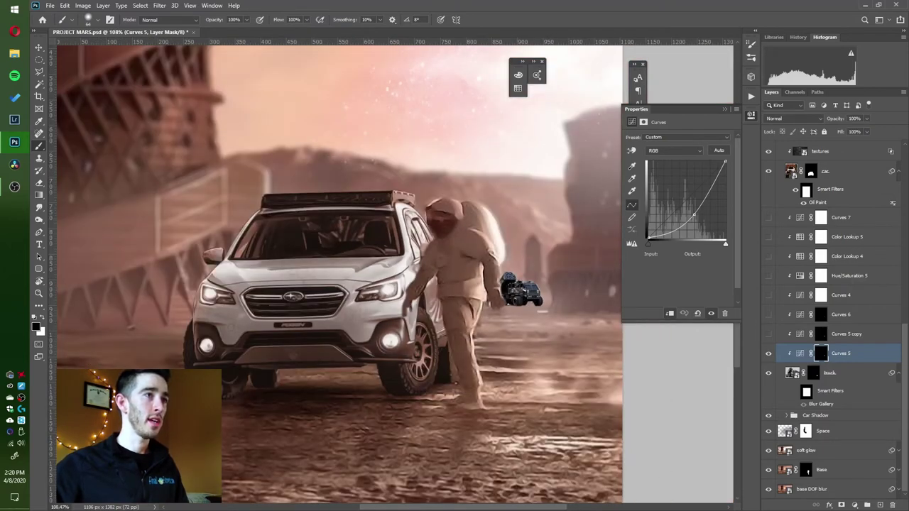
pyautogui.scroll(10, 533, 291)
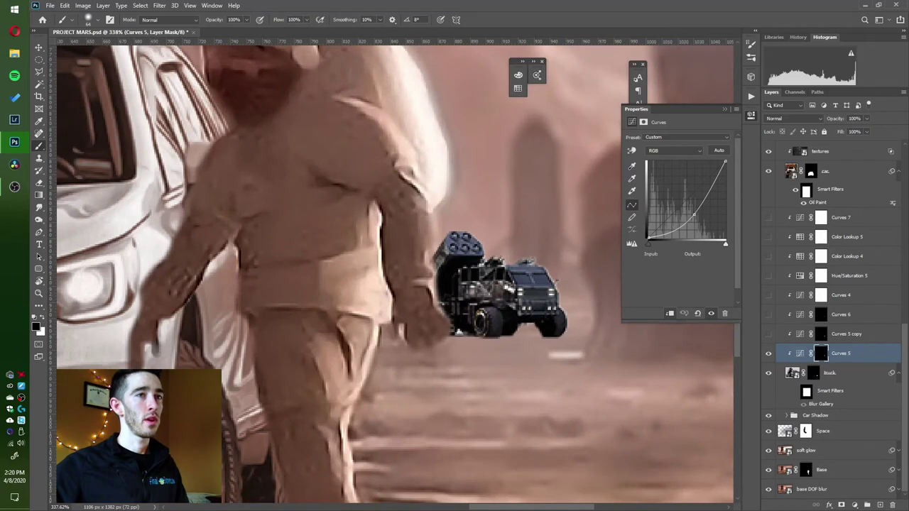
# Compare the truck with and without Curves 5, and turn on the Curves 5 copy adjustment above it.
pyautogui.click(768, 353)
pyautogui.click(769, 353)
pyautogui.click(847, 333)
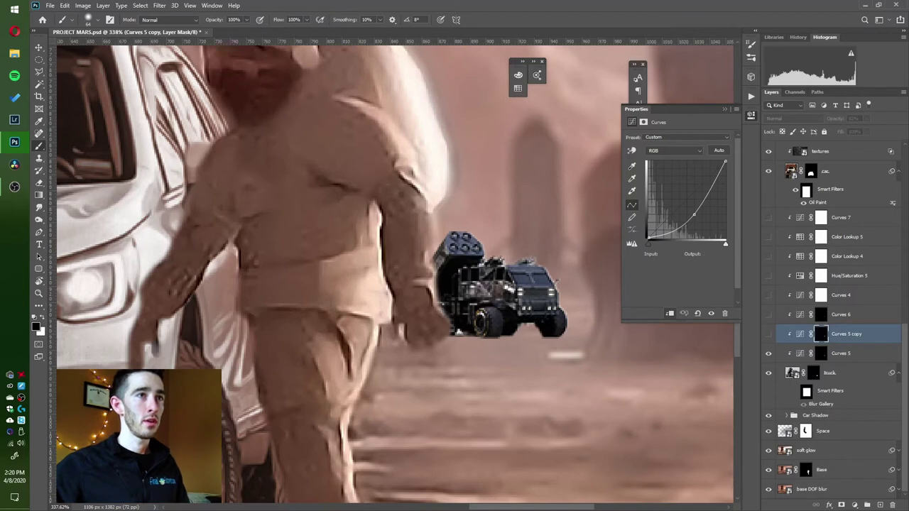
pyautogui.click(711, 313)
pyautogui.click(710, 313)
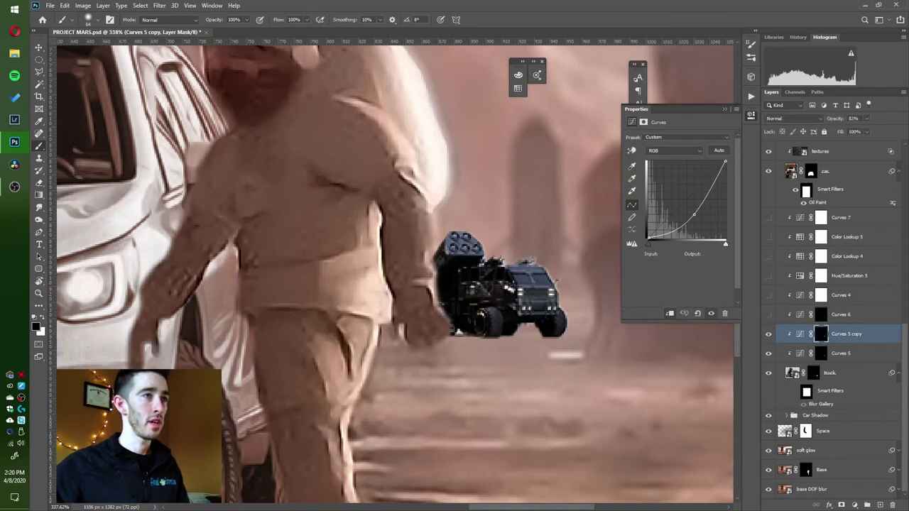
# Turn on the Curves 6 adjustment clipped to the truck and examine its highlights within the wider scene.
pyautogui.hotkey('alt', ']')
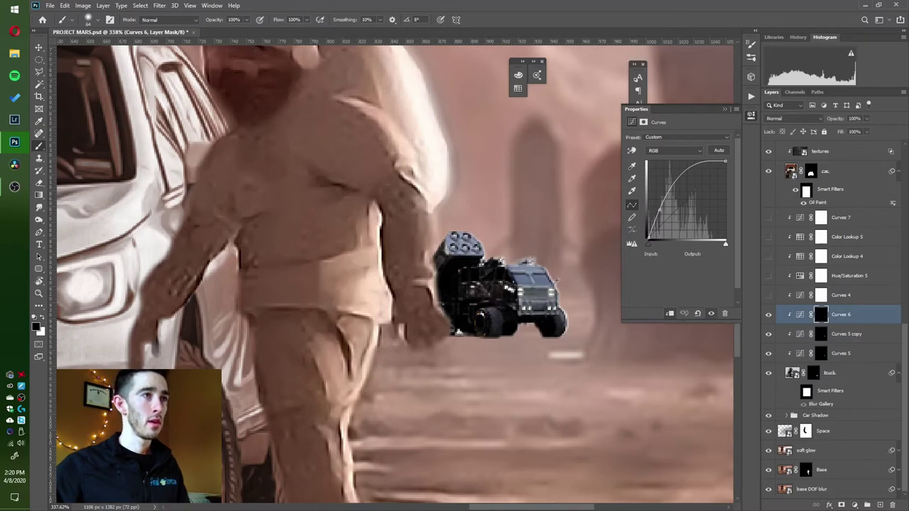
pyautogui.scroll(-3, 497, 309)
pyautogui.scroll(1, 560, 336)
pyautogui.scroll(-3, 505, 329)
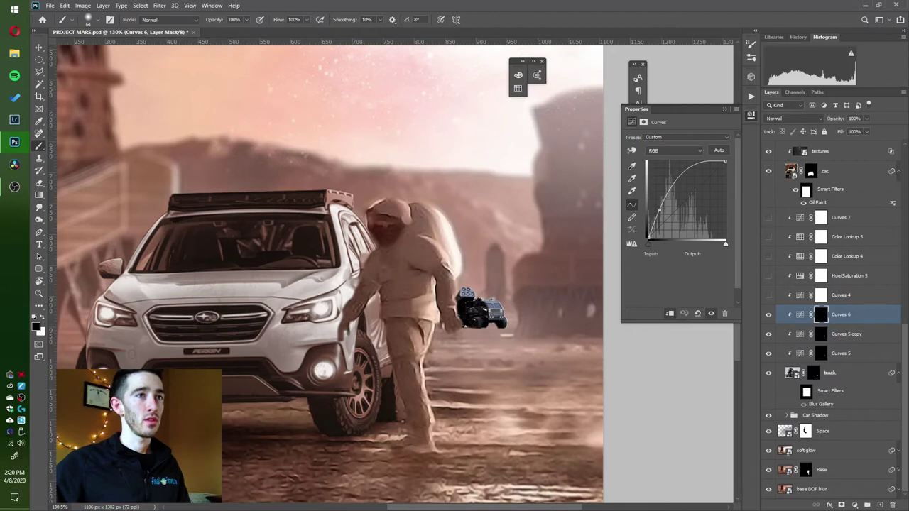
# Turn on the Curves 4 adjustment clipped to the truck, open its curve, and examine the faded truck up close.
pyautogui.click(768, 295)
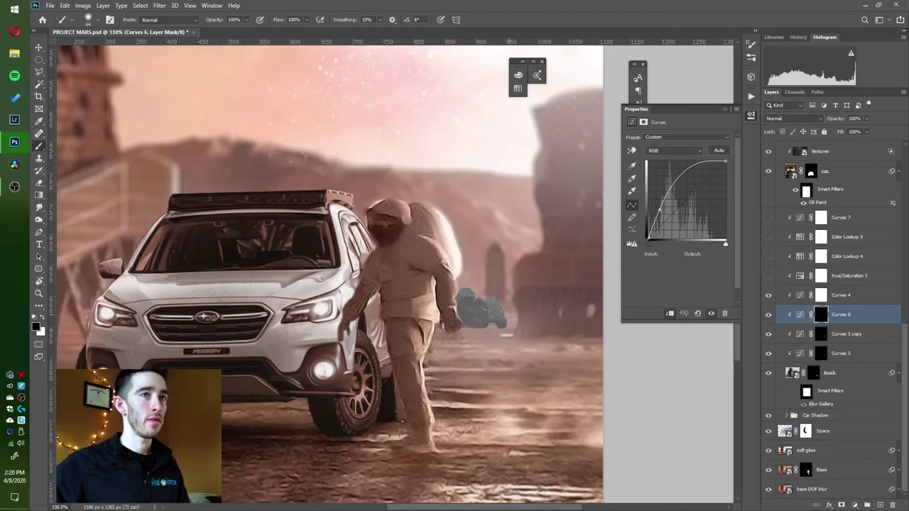
pyautogui.click(800, 315)
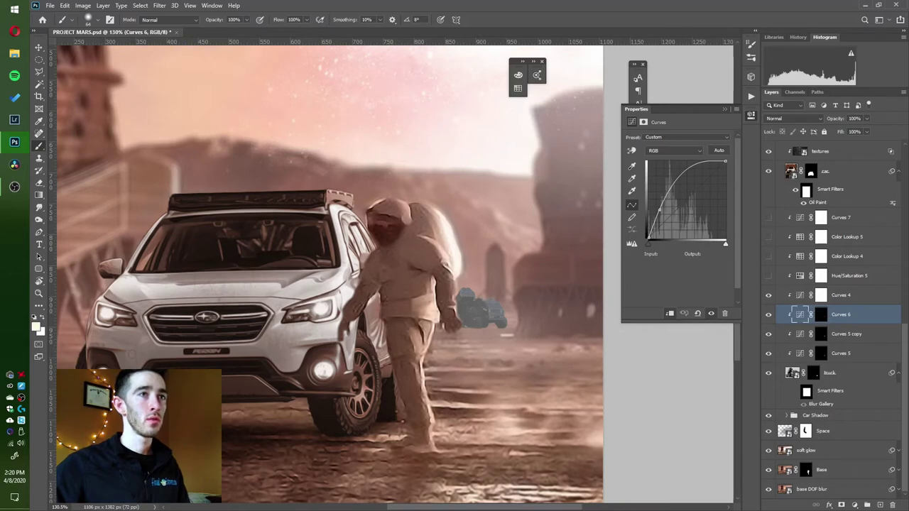
pyautogui.click(800, 295)
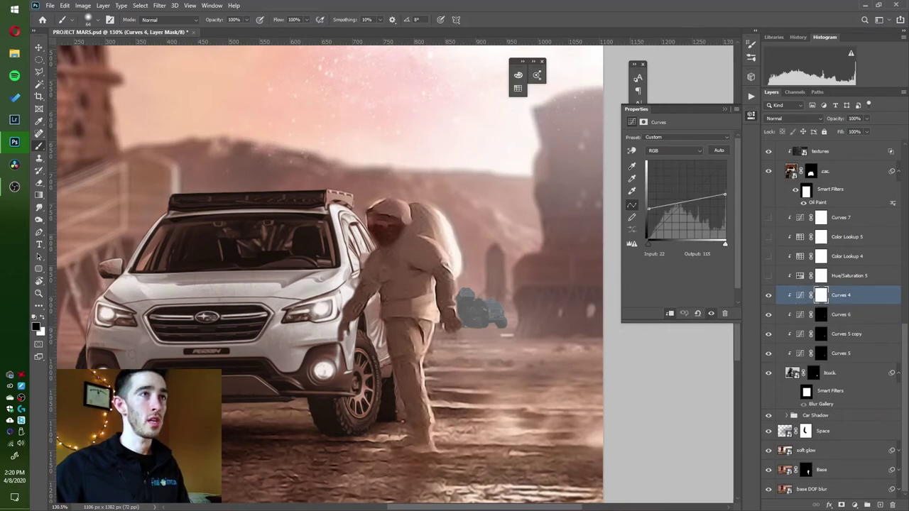
pyautogui.scroll(5, 495, 339)
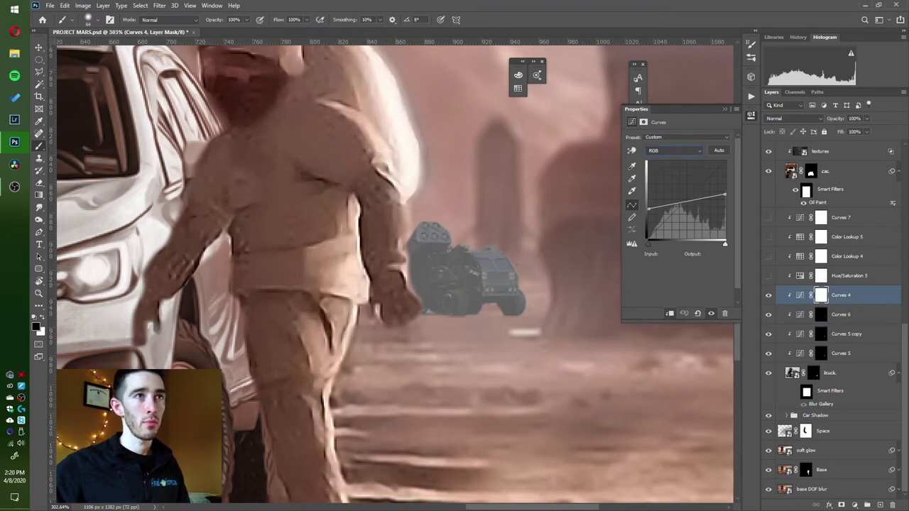
# Turn on Hue/Saturation 5 for the truck, examine its colour shift up close, and shrink the brush.
pyautogui.click(849, 275)
pyautogui.click(768, 275)
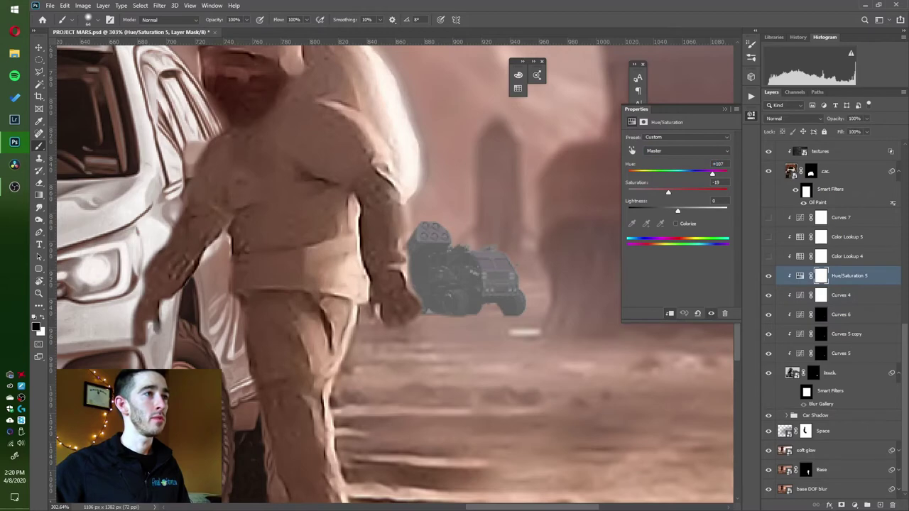
pyautogui.scroll(5, 505, 273)
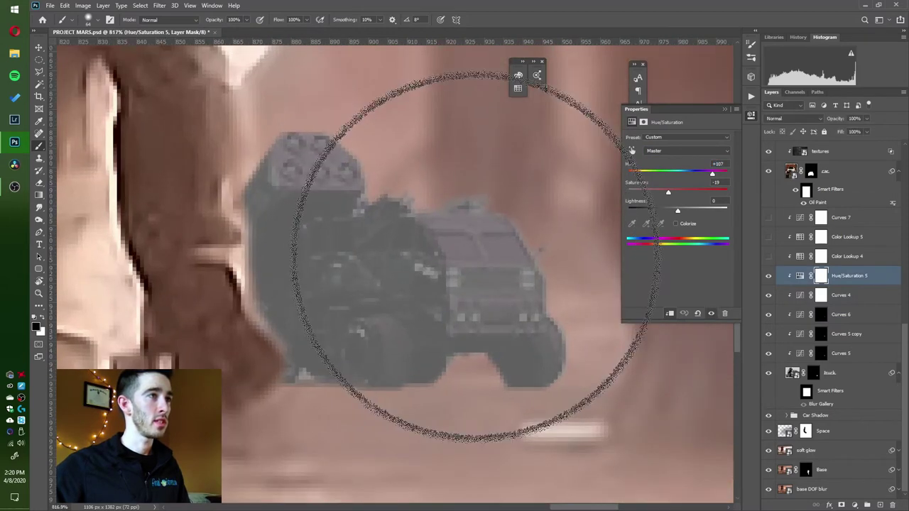
pyautogui.moveTo(483, 253); pyautogui.dragTo(374, 265)
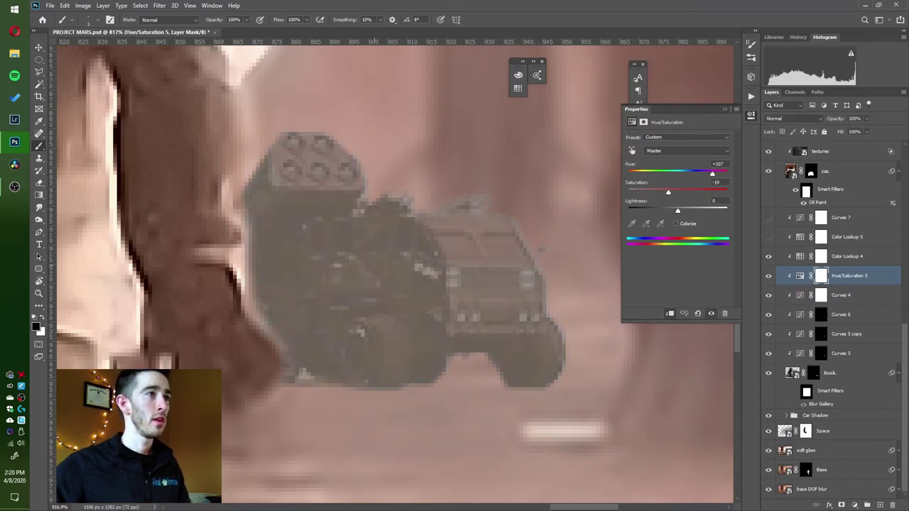
# Compare the truck with and without the FallColors look in Color Lookup 4, and turn on Color Lookup 5.
pyautogui.click(800, 256)
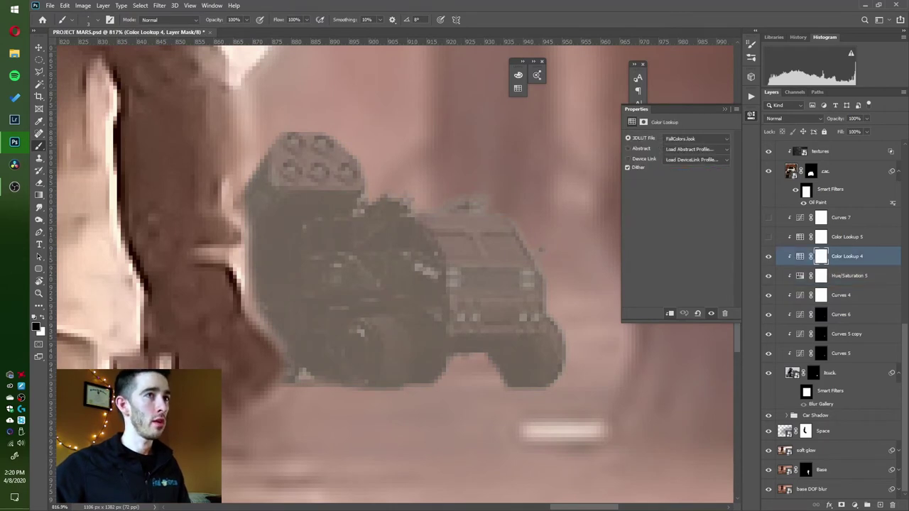
pyautogui.click(768, 256)
pyautogui.click(768, 256)
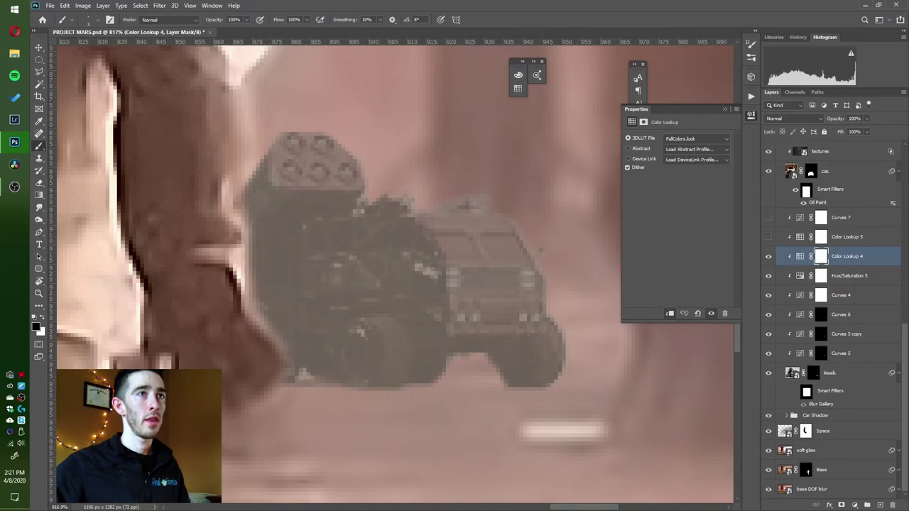
pyautogui.click(846, 237)
pyautogui.click(768, 237)
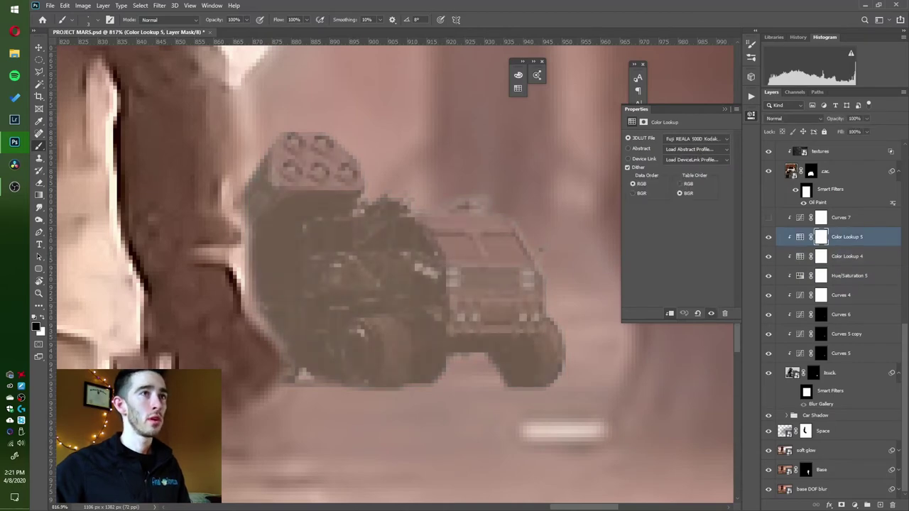
pyautogui.scroll(-5, 487, 304)
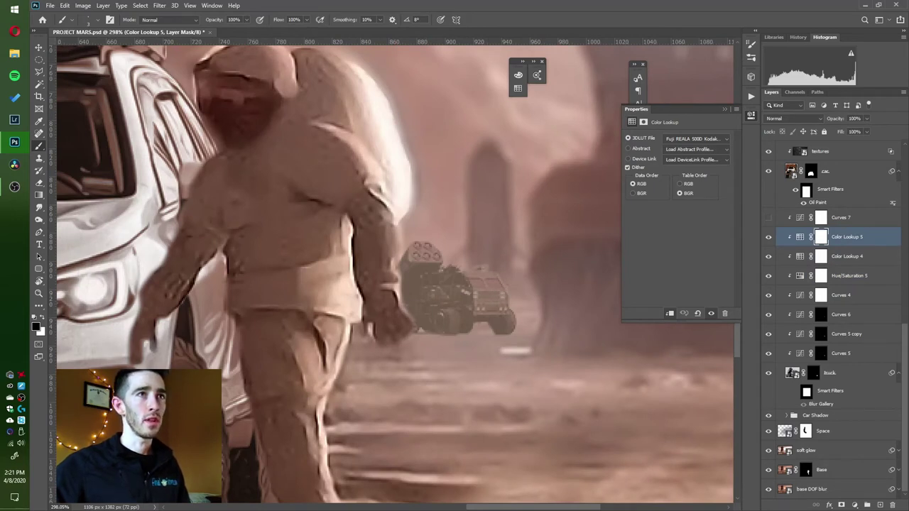
# Turn on the Curves 7 adjustment clipped to the truck and examine the blended truck in the wider scene.
pyautogui.click(840, 218)
pyautogui.click(768, 217)
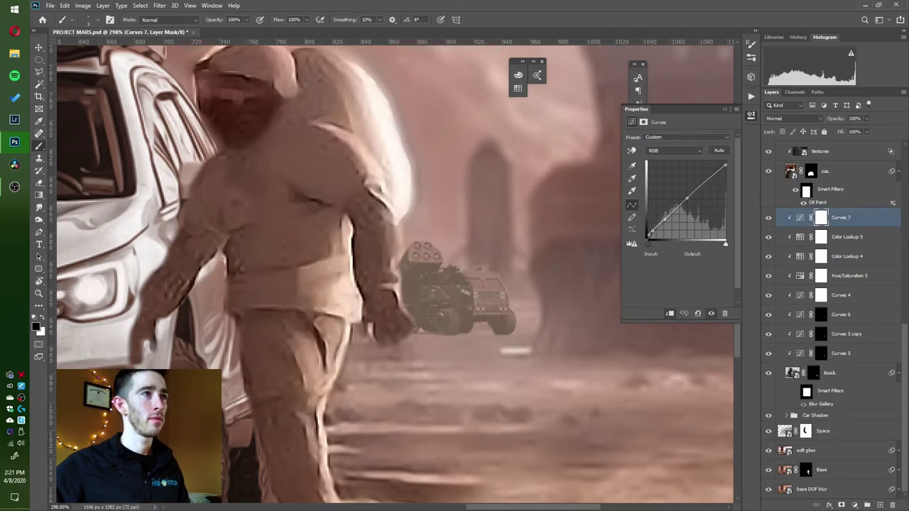
pyautogui.scroll(-5, 497, 333)
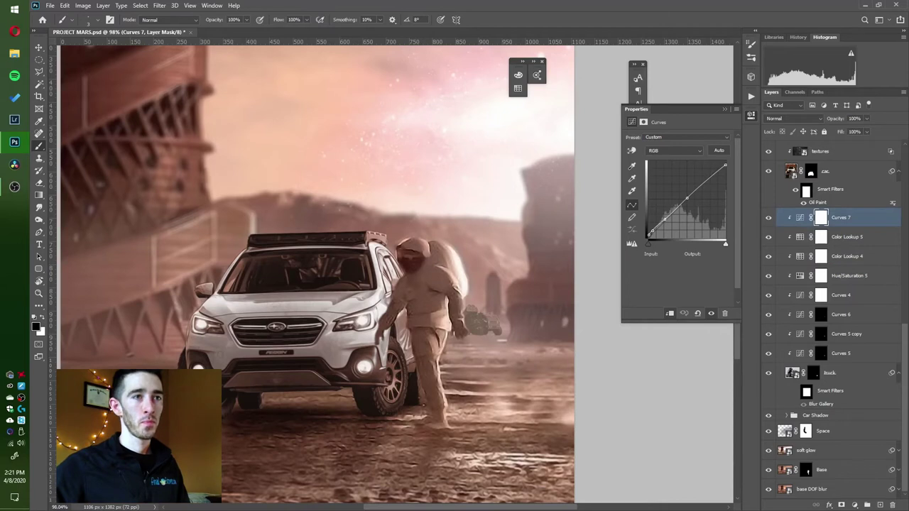
# Group the truck layer with all its clipped adjustments up to Curves 7 and name the group Truck.
pyautogui.click(829, 372)
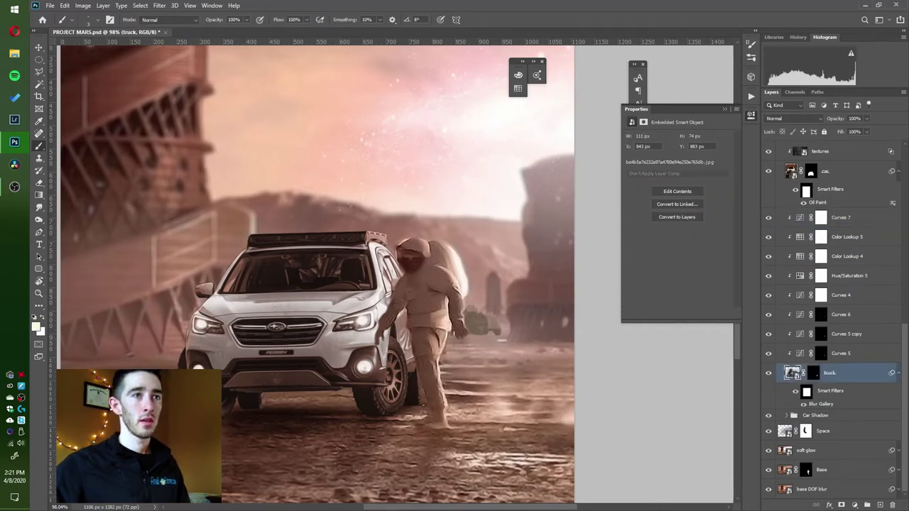
pyautogui.keyDown('shift'); pyautogui.click(841, 218); pyautogui.keyUp('shift')
pyautogui.hotkey('ctrl', 'g')
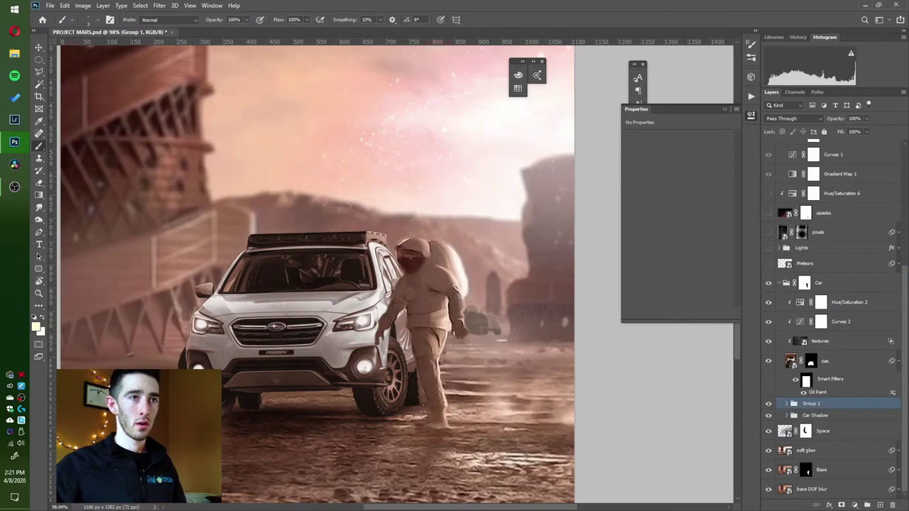
pyautogui.doubleClick(811, 404)
pyautogui.write('Truck')
pyautogui.press('Return')
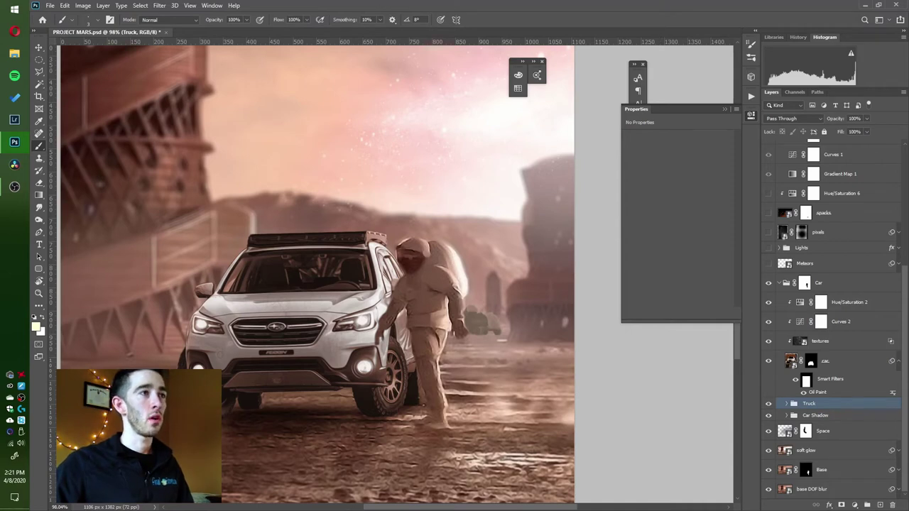
# Turn the Grade group back on and examine the graded composite as a whole.
pyautogui.scroll(5, 830, 320)
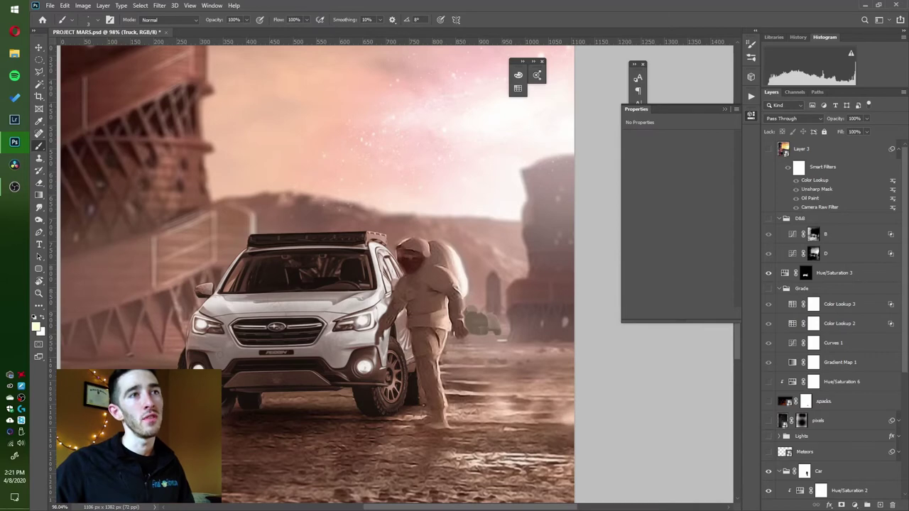
pyautogui.click(768, 289)
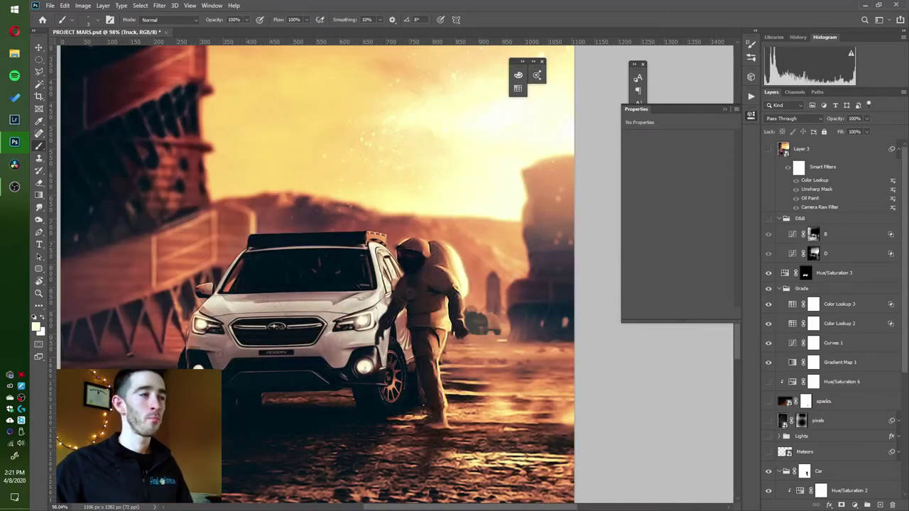
pyautogui.scroll(-7, 395, 274)
pyautogui.scroll(4, 394, 274)
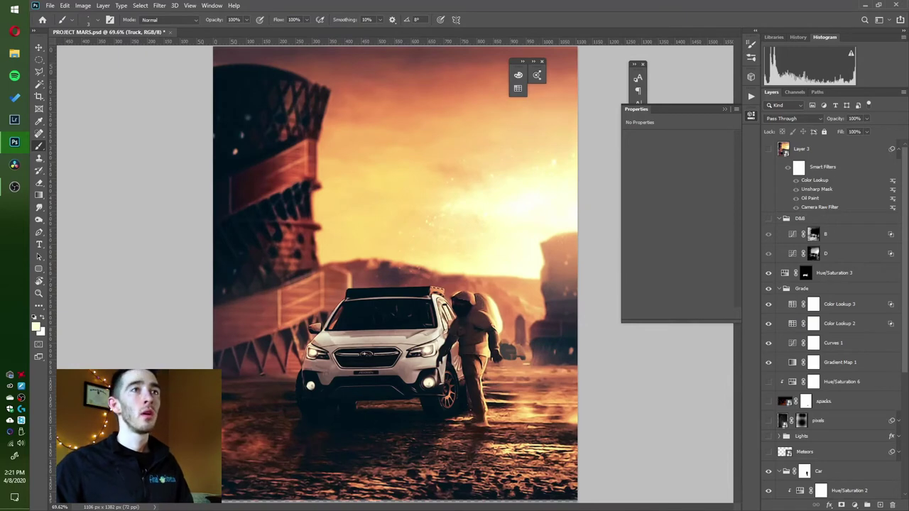
# Show the Meteors layer above the Car group and select it.
pyautogui.scroll(-4, 830, 320)
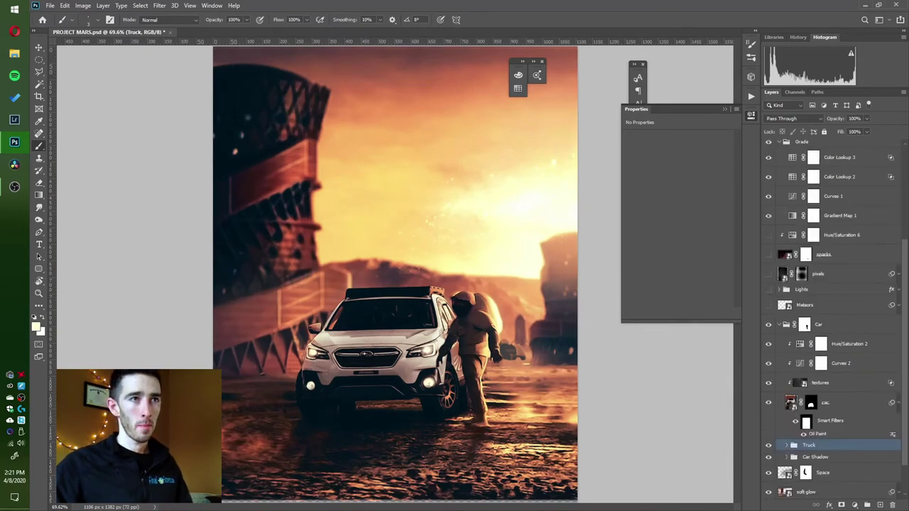
pyautogui.click(768, 304)
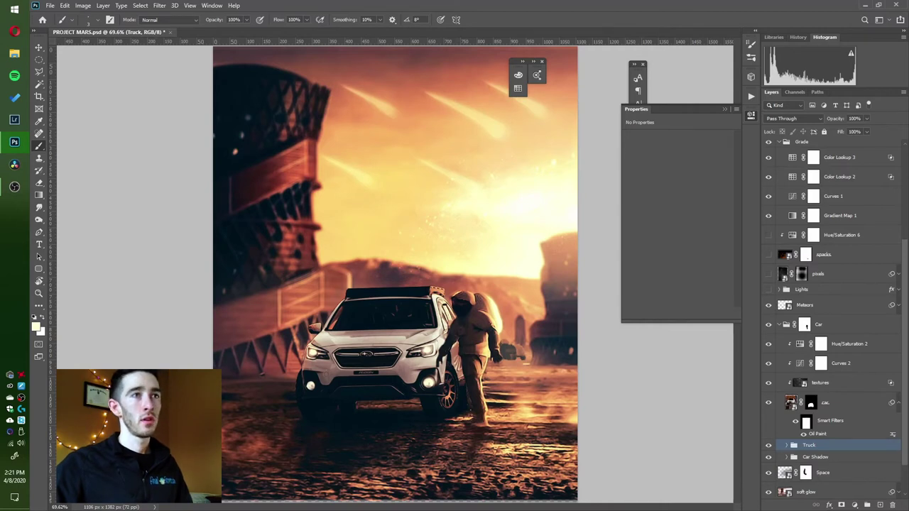
pyautogui.click(804, 305)
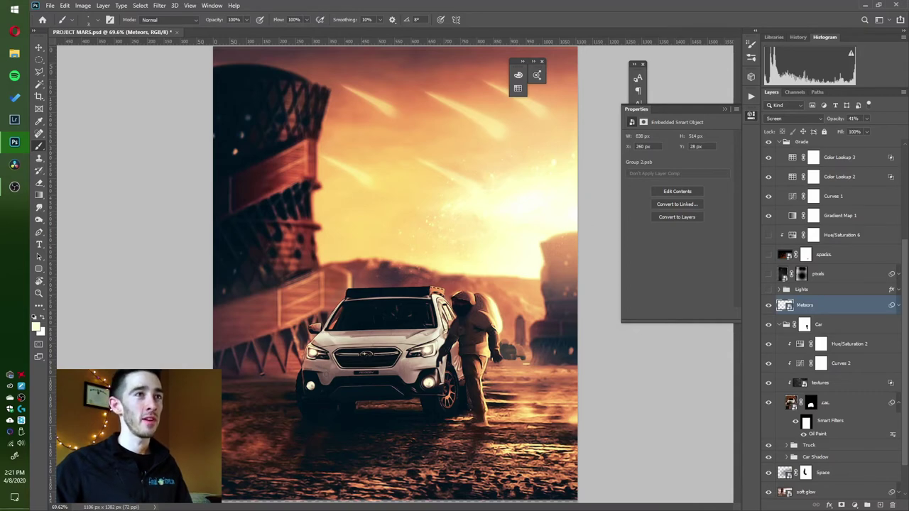
# Open the Meteors smart object, expand Group 2, toggle Layer 2 copy 3 to inspect its meteor, and return to PROJECT MARS.psd.
pyautogui.doubleClick(783, 306)
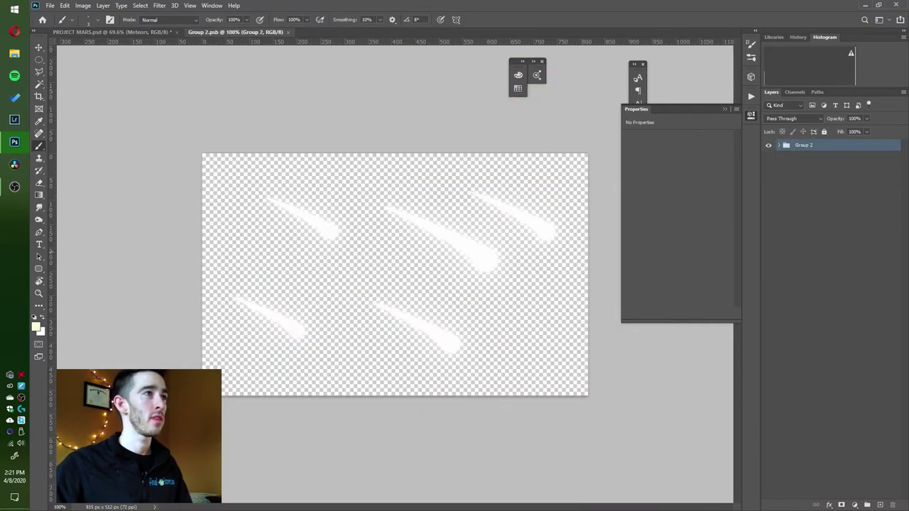
pyautogui.click(779, 145)
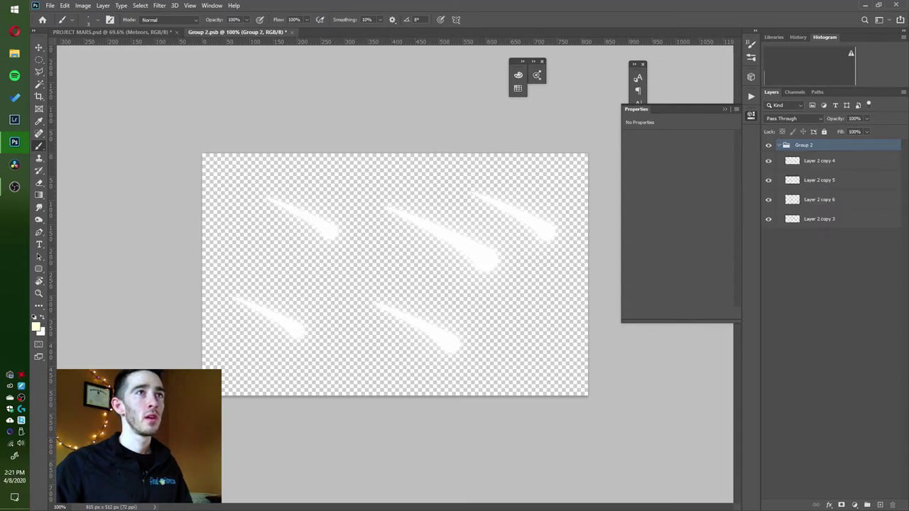
pyautogui.click(767, 219)
pyautogui.click(767, 219)
pyautogui.click(768, 218)
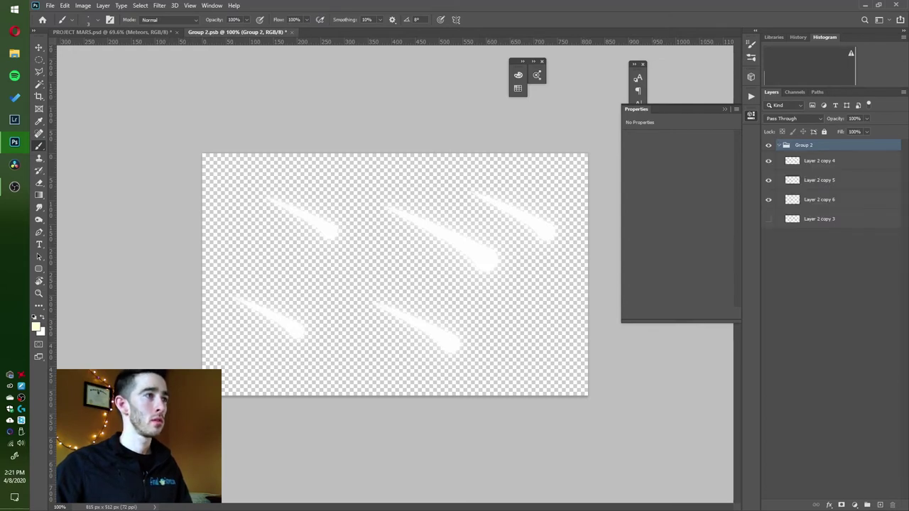
pyautogui.click(767, 218)
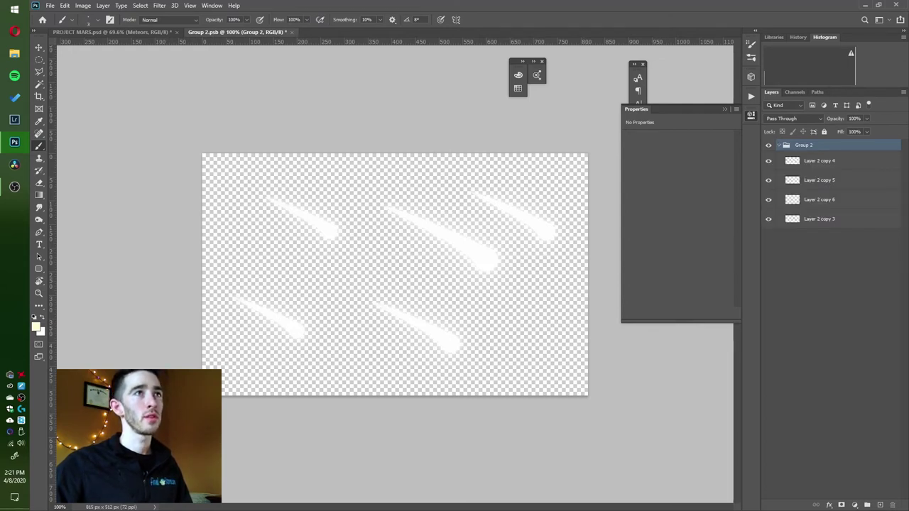
pyautogui.click(110, 32)
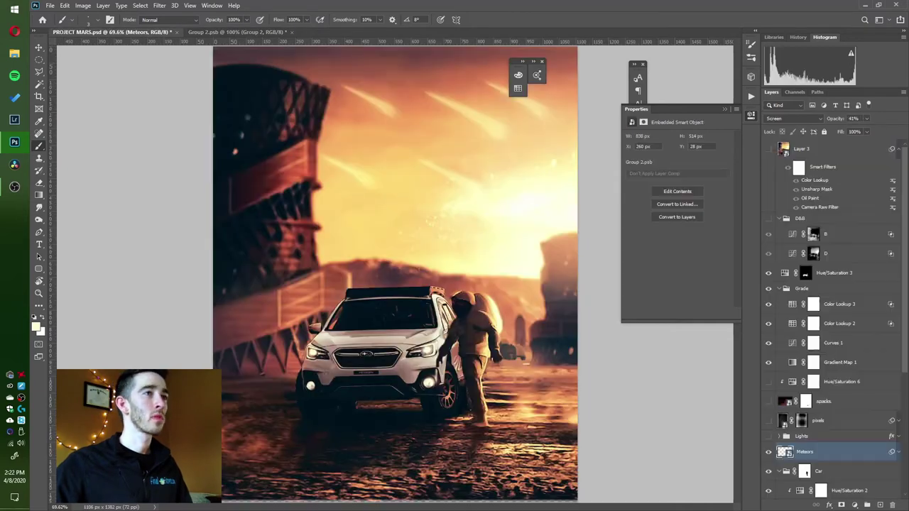
# Add a new empty layer directly above the Meteors layer and enlarge the brush for painting on it.
pyautogui.click(880, 505)
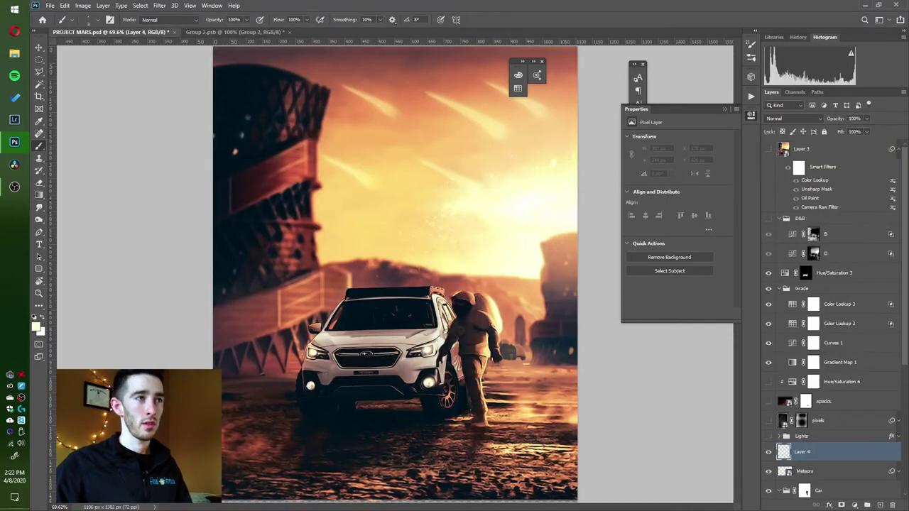
pyautogui.moveTo(399, 185); pyautogui.dragTo(420, 193)
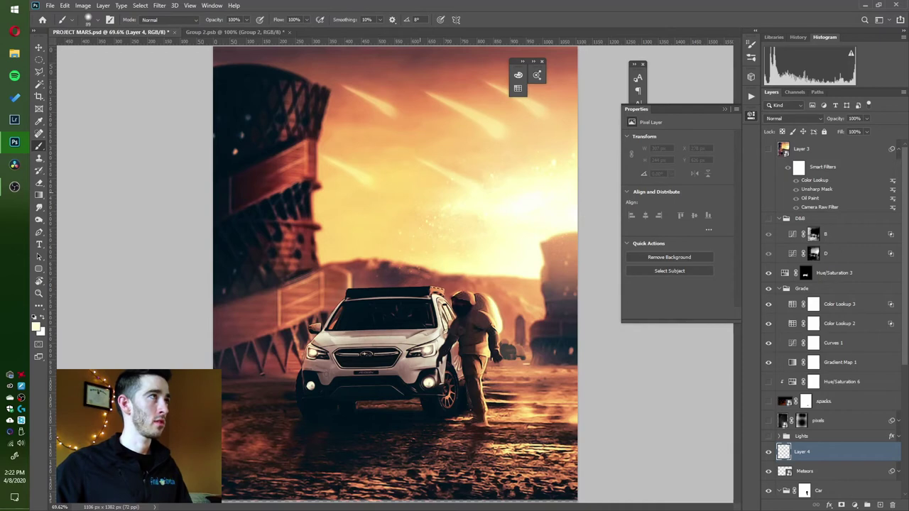
# Paint a single white dot in the middle of the sky on Layer 4 with an 89 px brush at 100% hardness.
pyautogui.click(97, 20)
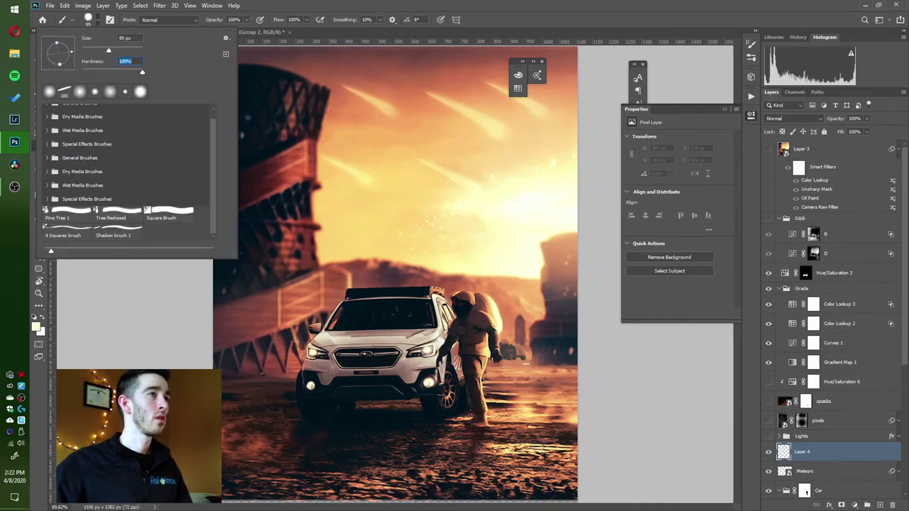
pyautogui.click(388, 218)
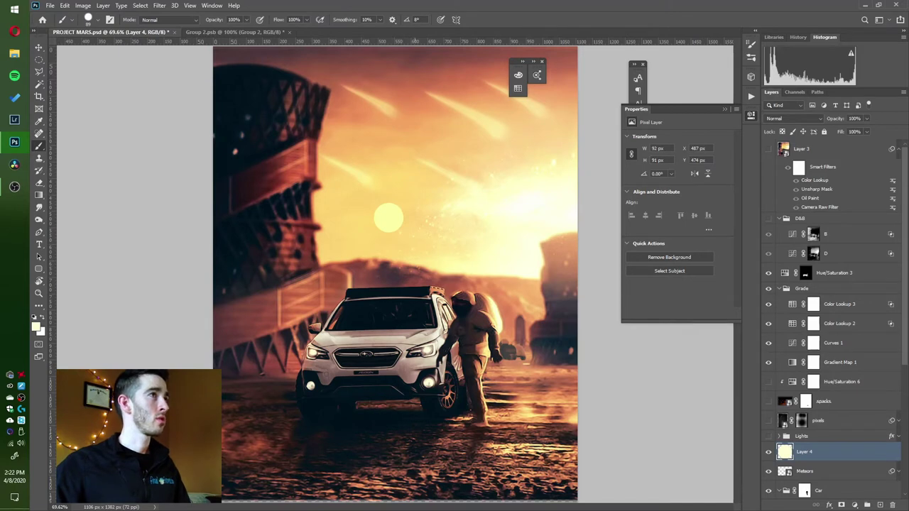
pyautogui.hotkey('ctrl', 'z')
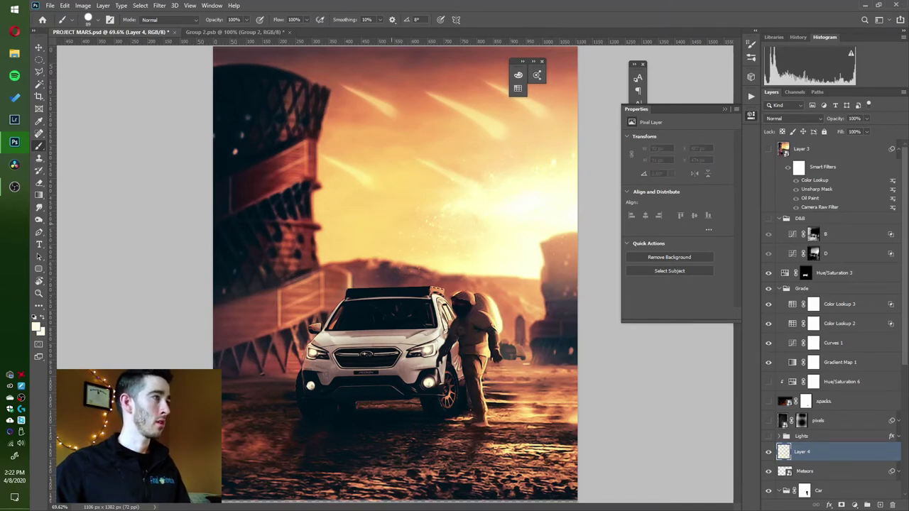
pyautogui.hotkey('ctrl', 'shift', 'z')
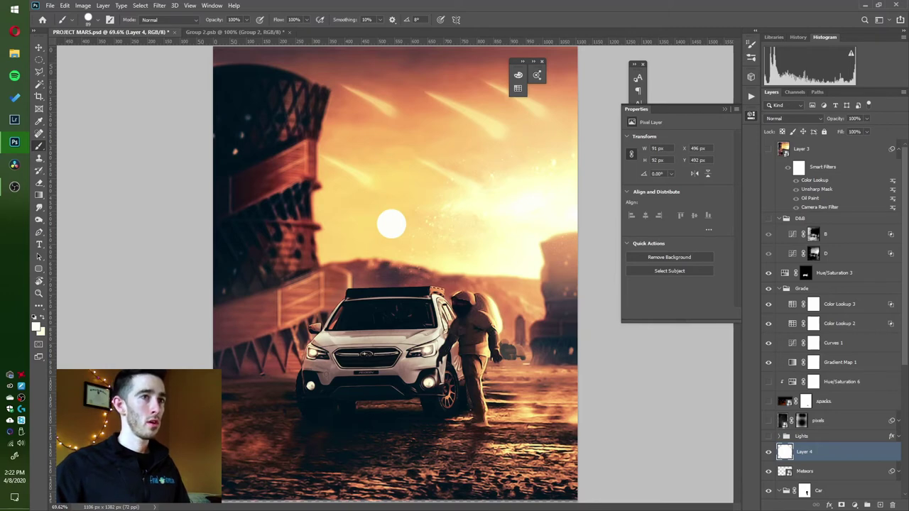
# Convert Layer 4 to a smart object and Liquify the white dot into a meteor with a tapered tail stretching toward the upper left.
pyautogui.rightClick(820, 452)
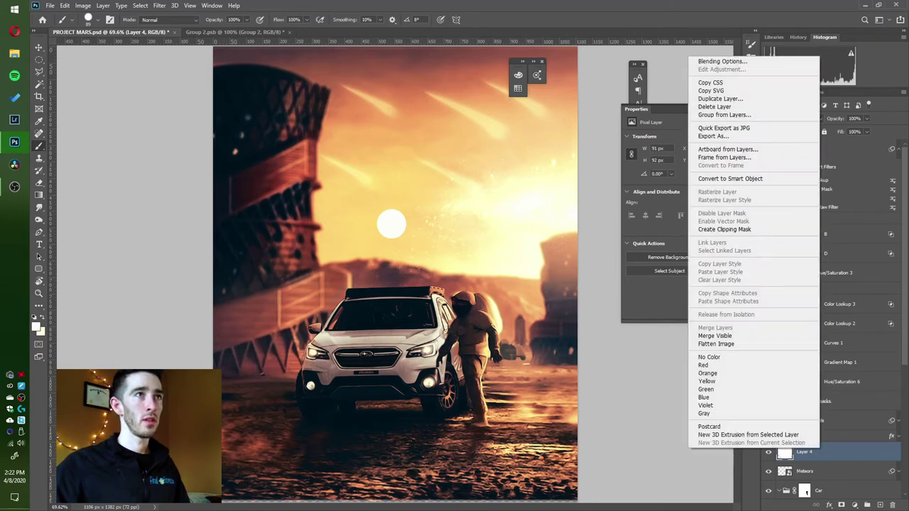
pyautogui.click(738, 178)
pyautogui.click(159, 5)
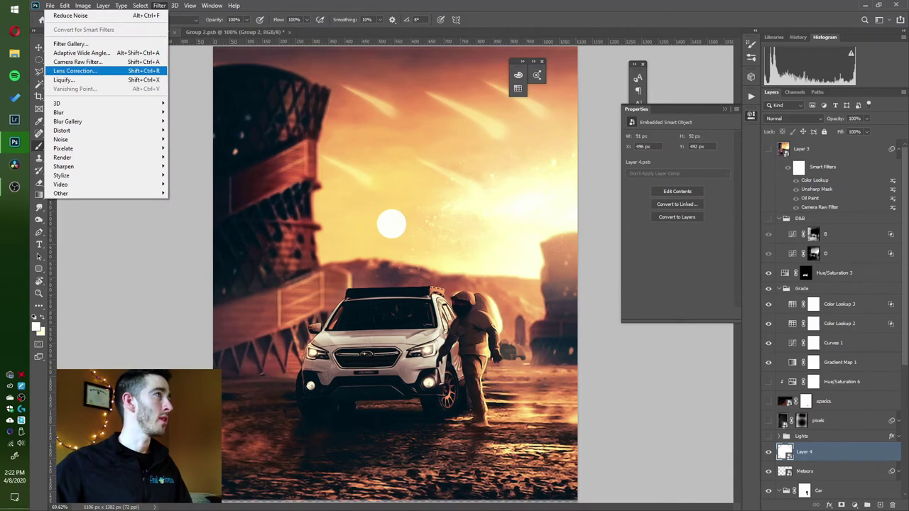
pyautogui.click(63, 79)
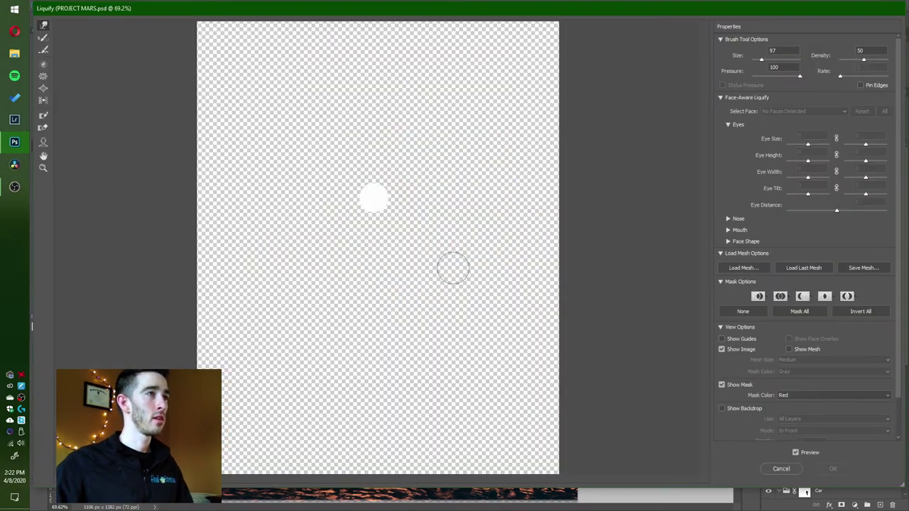
pyautogui.moveTo(373, 197); pyautogui.dragTo(294, 138)
pyautogui.moveTo(371, 193); pyautogui.dragTo(252, 128)
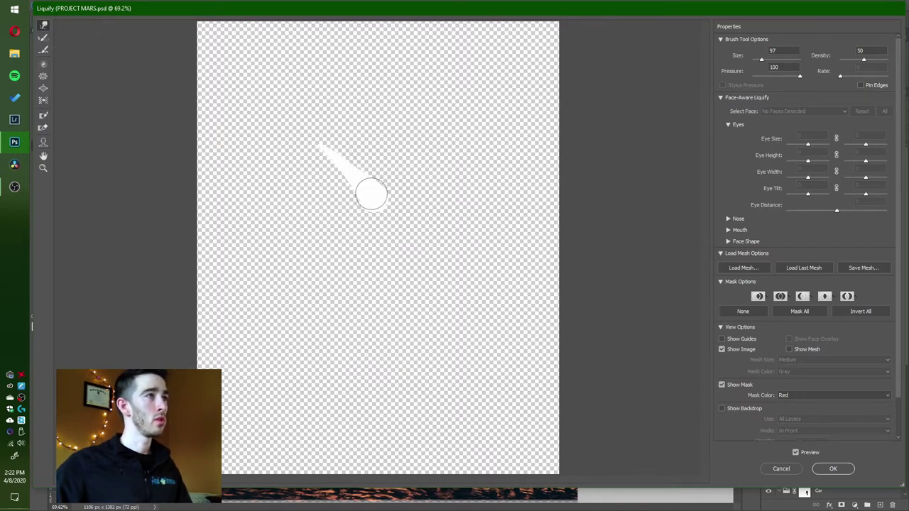
pyautogui.moveTo(372, 194)
pyautogui.mouseDown()
pyautogui.moveTo(331, 146)
pyautogui.moveTo(275, 114)
pyautogui.mouseUp()
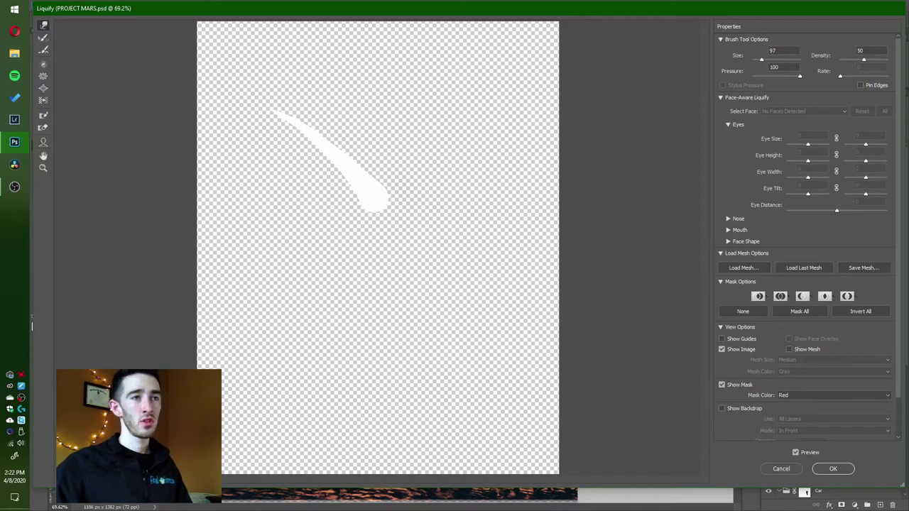
pyautogui.click(833, 468)
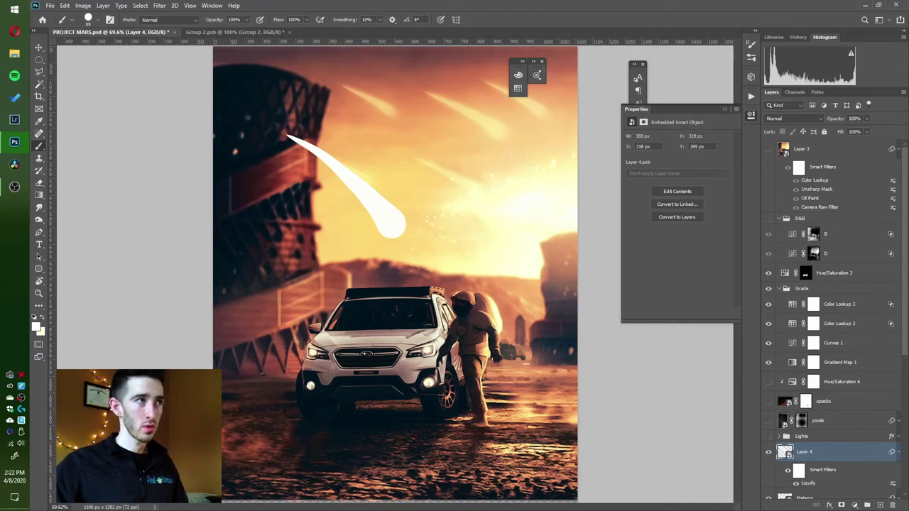
pyautogui.click(159, 5)
pyautogui.moveTo(107, 121)
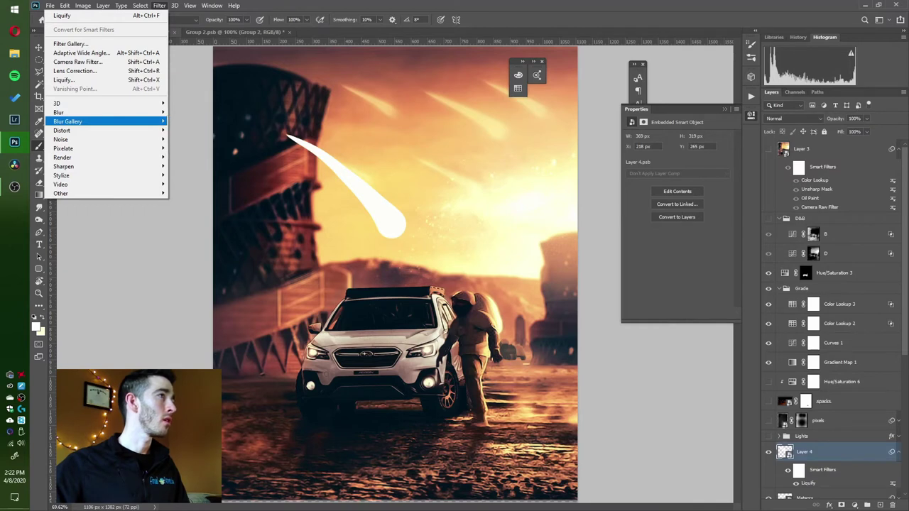
pyautogui.click(188, 121)
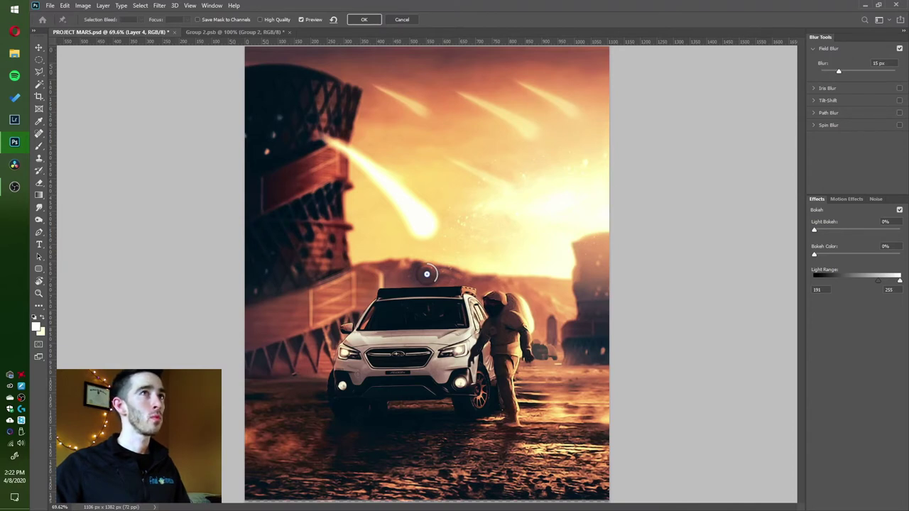
pyautogui.click(402, 19)
# Apply a Gaussian Blur with a radius of 7.8 pixels to the meteor on Layer 4.
pyautogui.click(159, 5)
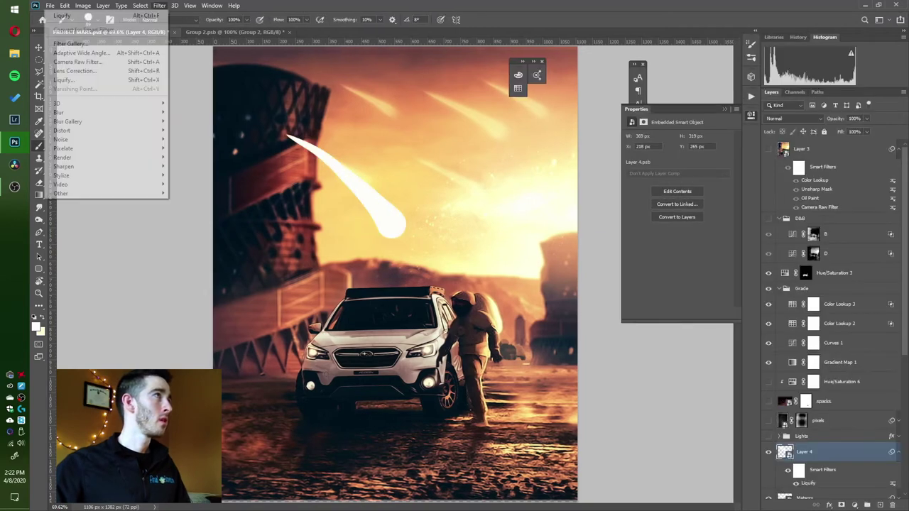
pyautogui.press('Down')
pyautogui.press('Down')
pyautogui.press('Down')
pyautogui.press('Up')
pyautogui.press('Up')
pyautogui.press('Up')
pyautogui.press('Right')
pyautogui.press('Down')
pyautogui.press('Down')
pyautogui.press('Down')
pyautogui.press('Down')
pyautogui.press('Return')
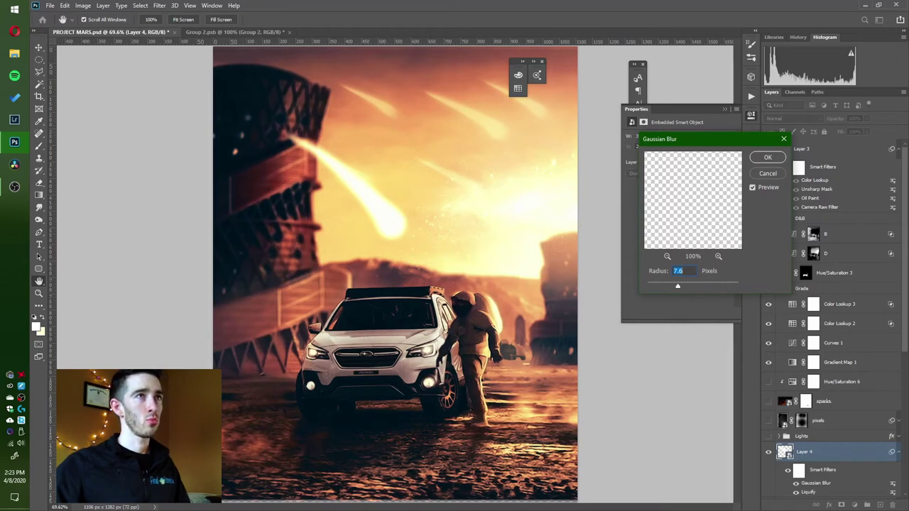
pyautogui.write('11.1')
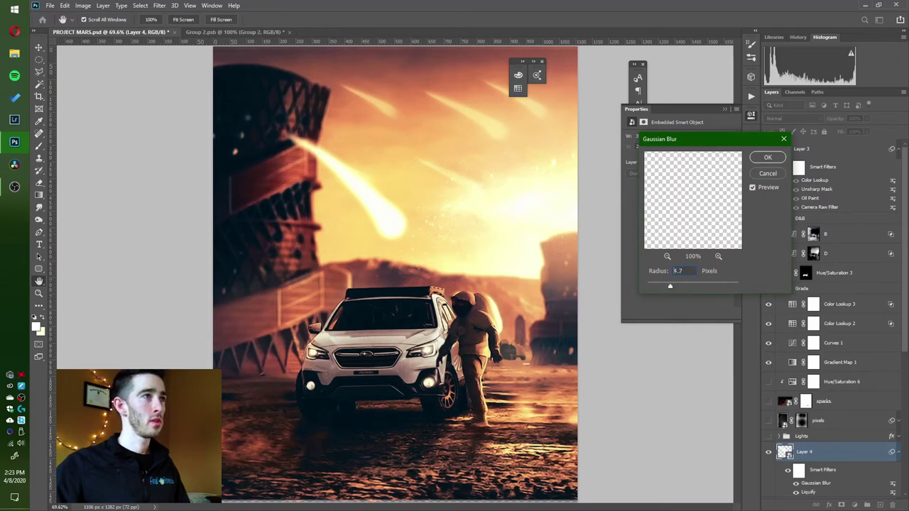
pyautogui.write('7.6')
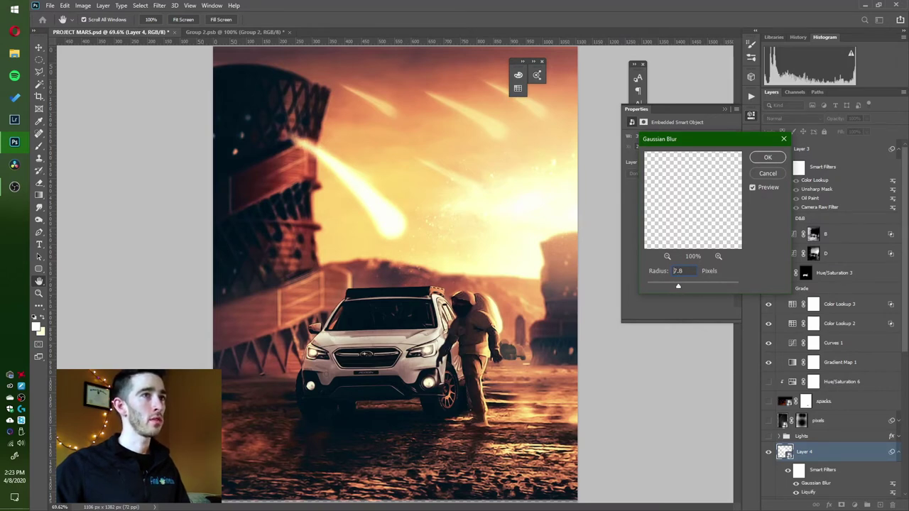
pyautogui.press('Tab')
pyautogui.press('Return')
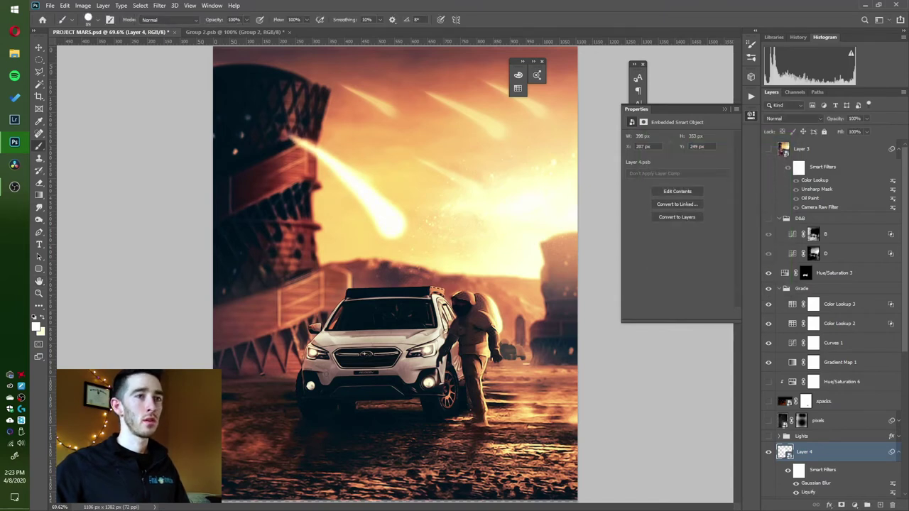
pyautogui.click(159, 5)
pyautogui.moveTo(86, 122)
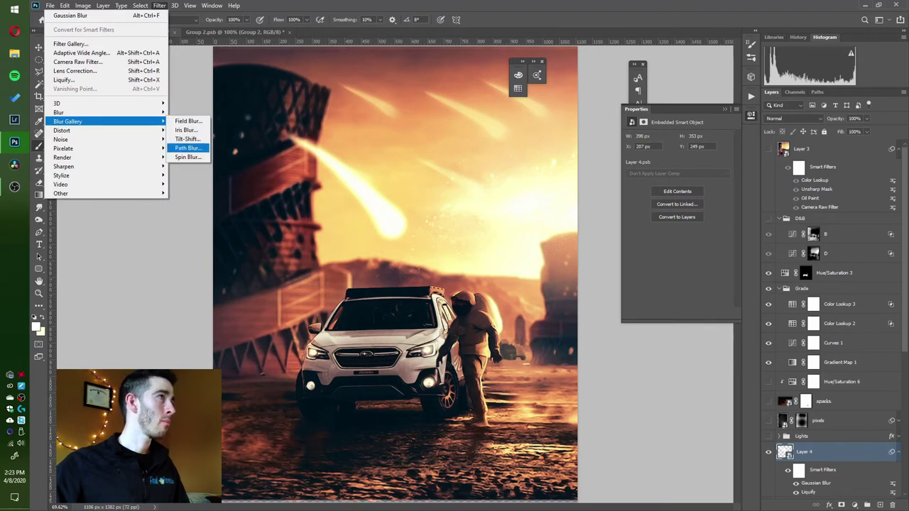
pyautogui.click(187, 148)
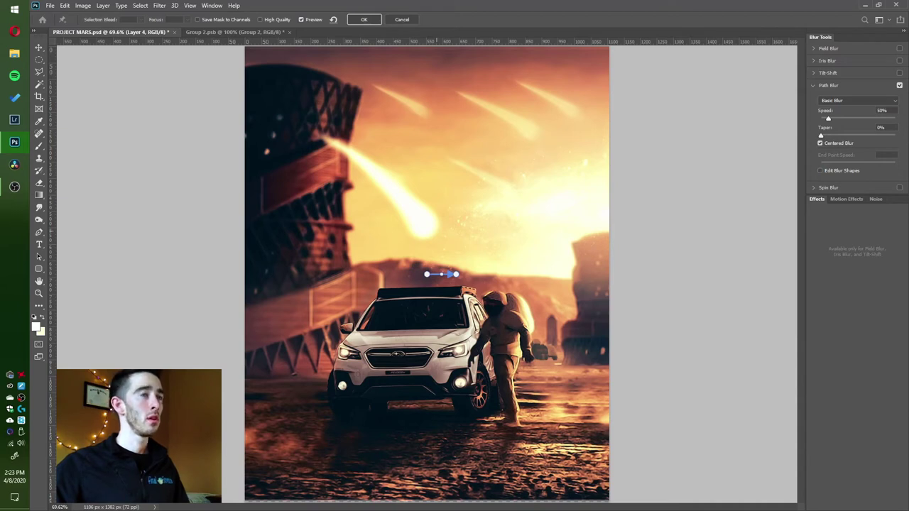
pyautogui.moveTo(426, 274); pyautogui.dragTo(431, 234)
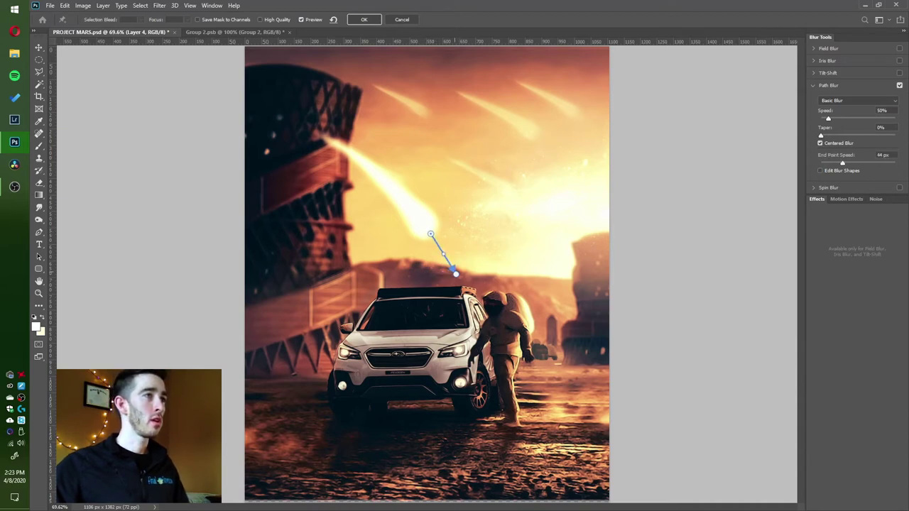
pyautogui.moveTo(455, 273)
pyautogui.mouseDown()
pyautogui.moveTo(277, 111)
pyautogui.moveTo(243, 64)
pyautogui.mouseUp()
pyautogui.moveTo(843, 163); pyautogui.dragTo(890, 163)
pyautogui.moveTo(820, 135); pyautogui.dragTo(873, 135)
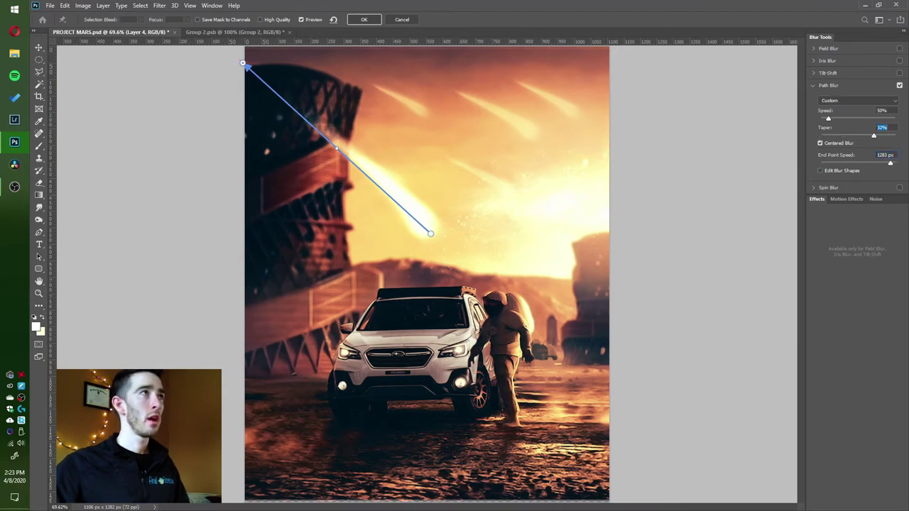
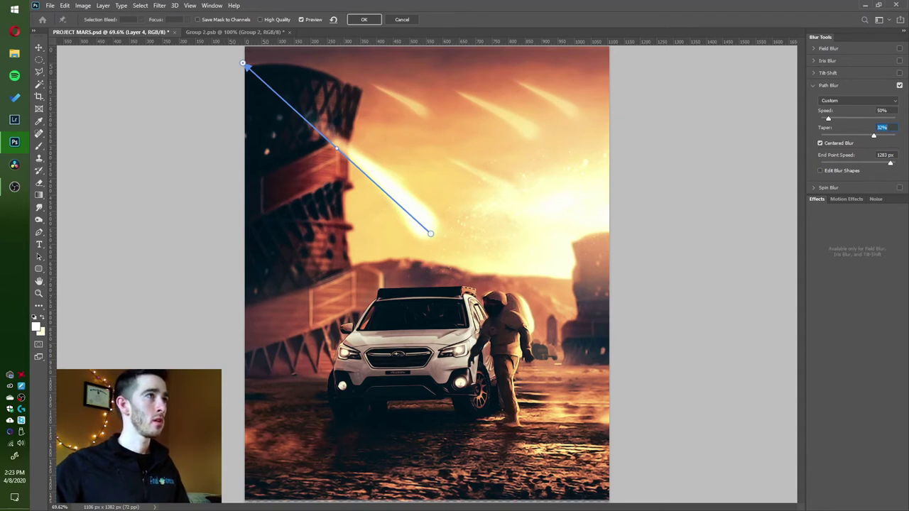
pyautogui.press('Escape')
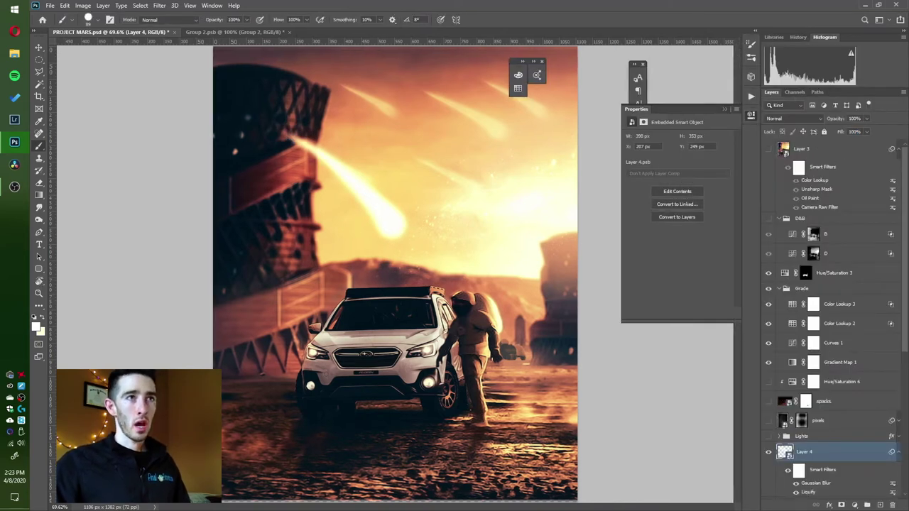
# Set Layer 4's blending mode to Screen and its opacity to 49%.
pyautogui.scroll(-5, 831, 320)
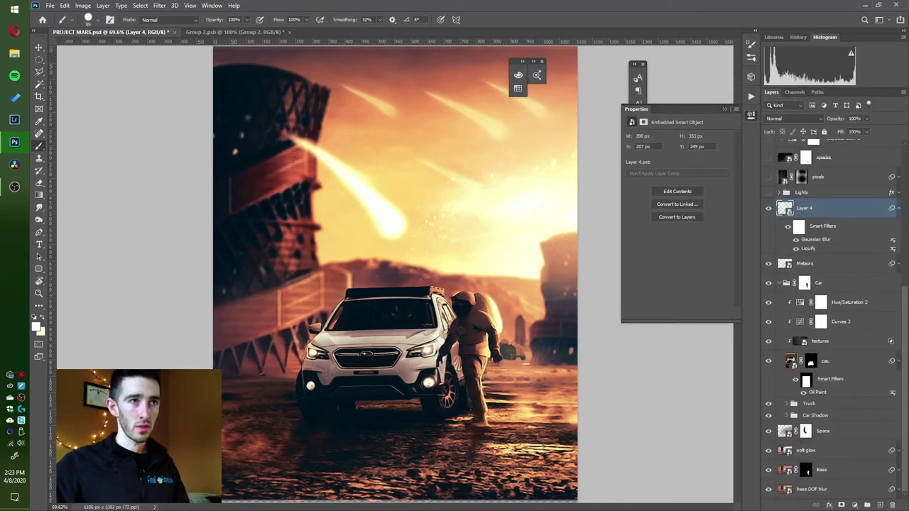
pyautogui.click(806, 264)
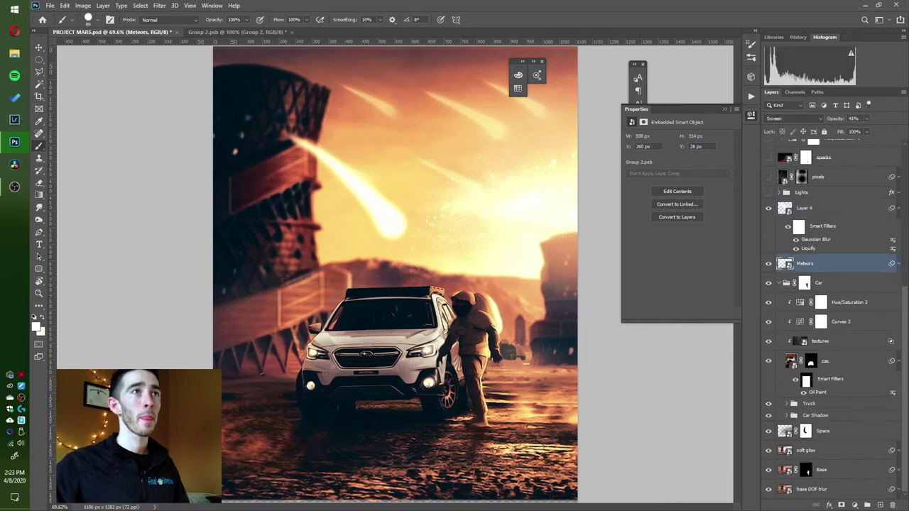
pyautogui.click(804, 208)
pyautogui.click(793, 119)
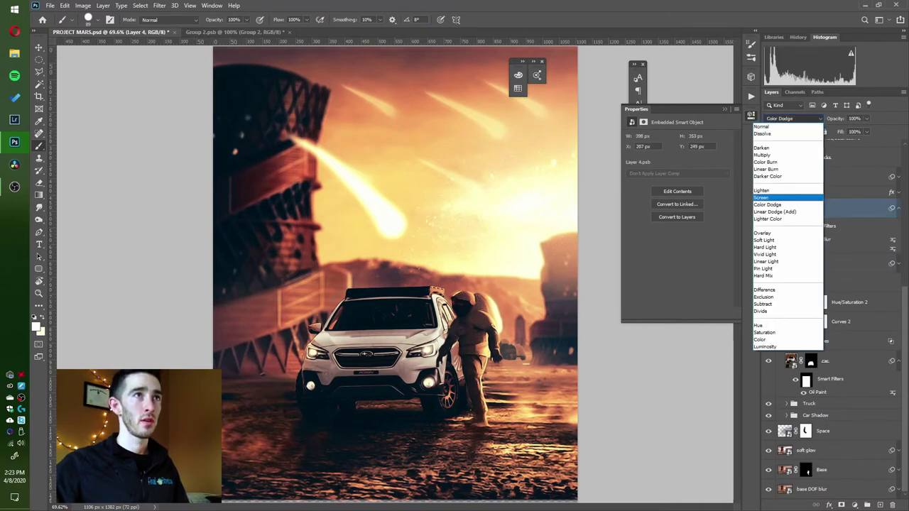
pyautogui.click(788, 196)
pyautogui.moveTo(835, 118); pyautogui.dragTo(808, 119)
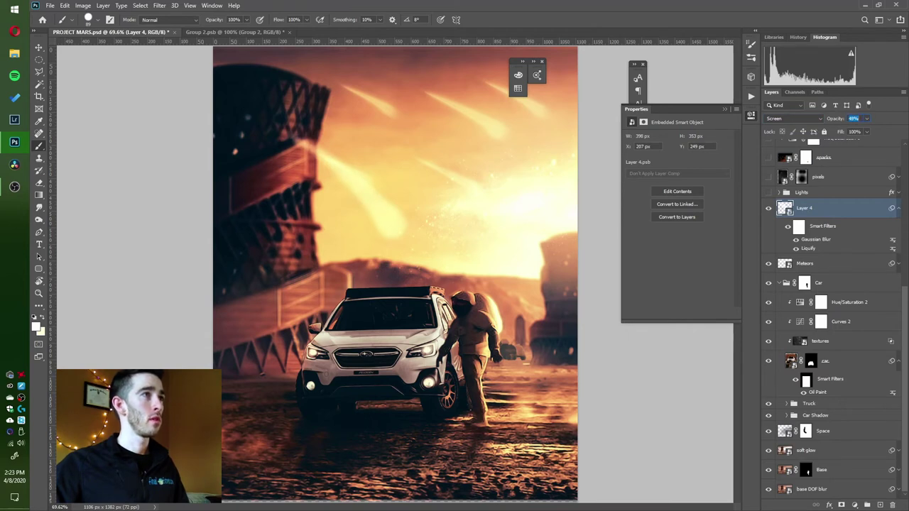
pyautogui.moveTo(810, 119); pyautogui.dragTo(812, 118)
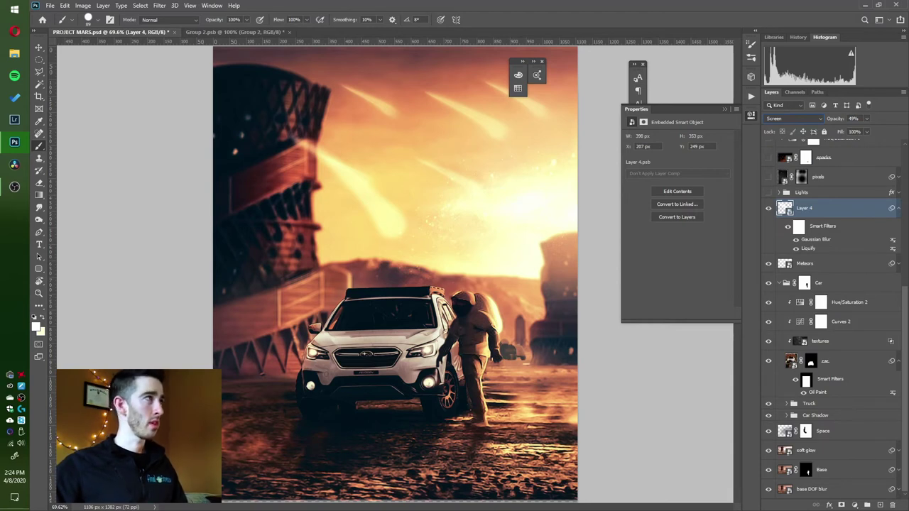
# Move the new meteor up and to the right among the others, to about X 345 px, Y 218 px.
pyautogui.press('v')
pyautogui.moveTo(373, 171); pyautogui.dragTo(441, 188)
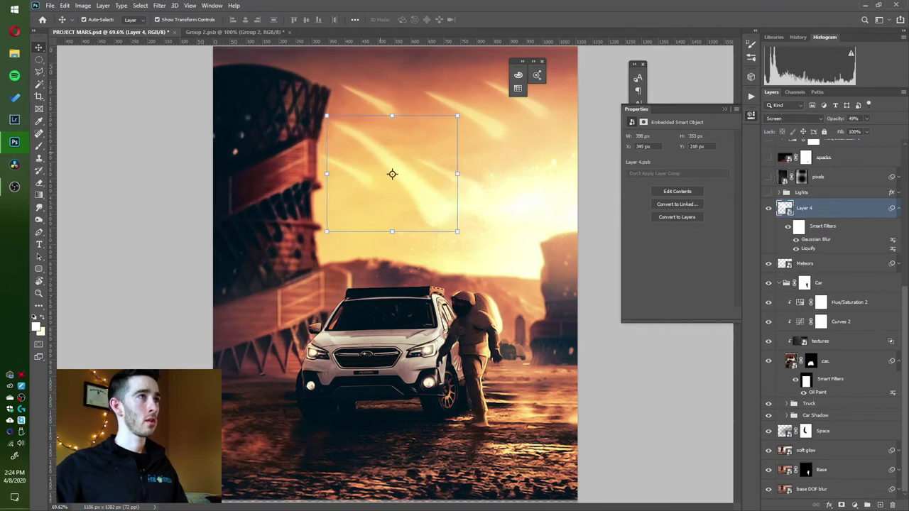
# Try to scale down the smart-object meteor and reposition it in the sky.
pyautogui.moveTo(328, 114); pyautogui.dragTo(353, 126)
pyautogui.moveTo(420, 194); pyautogui.dragTo(409, 182)
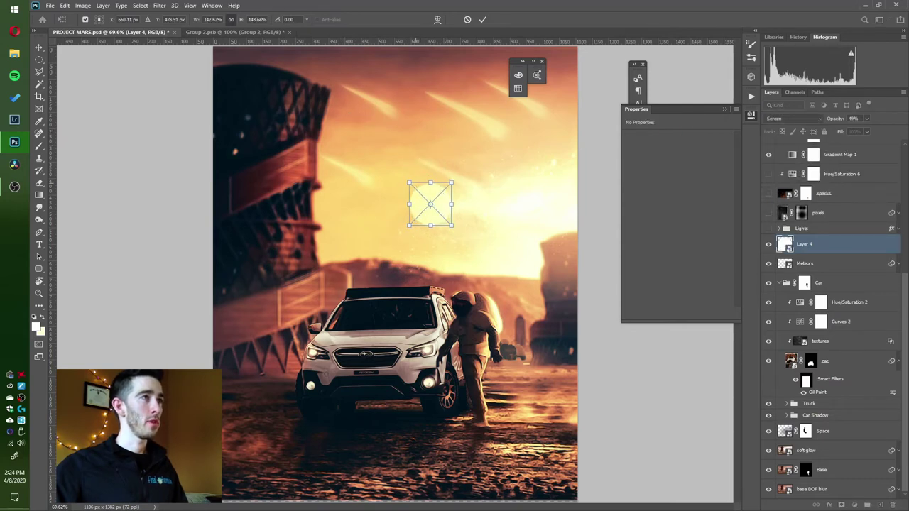
pyautogui.press('Return')
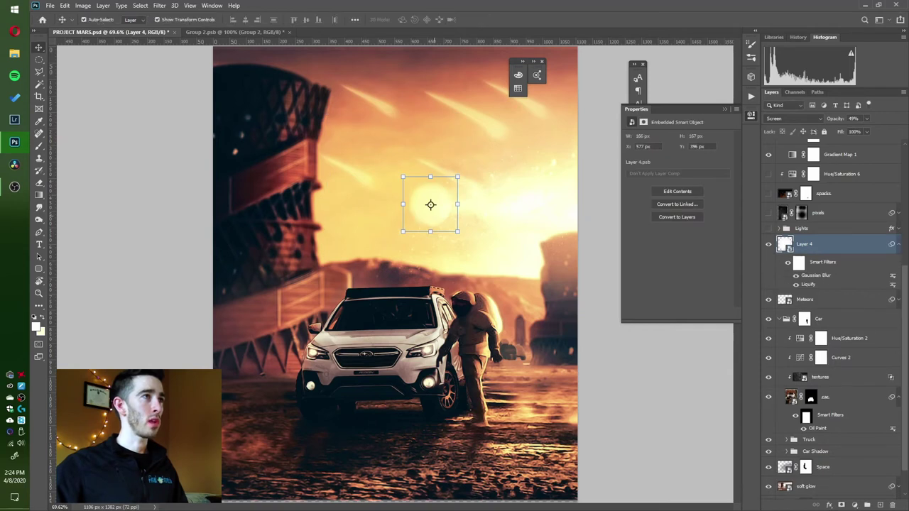
pyautogui.moveTo(430, 204); pyautogui.dragTo(392, 173)
# Rasterize Layer 4 and scale the meteor down to about 274 × 213 px, placing it in the middle of the sky.
pyautogui.rightClick(841, 244)
pyautogui.click(738, 276)
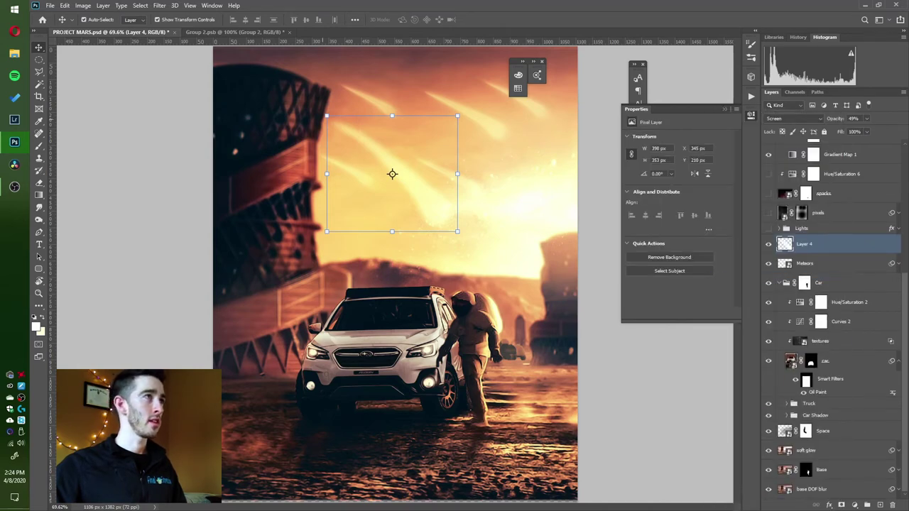
pyautogui.moveTo(327, 115); pyautogui.dragTo(367, 163)
pyautogui.moveTo(438, 216); pyautogui.dragTo(434, 207)
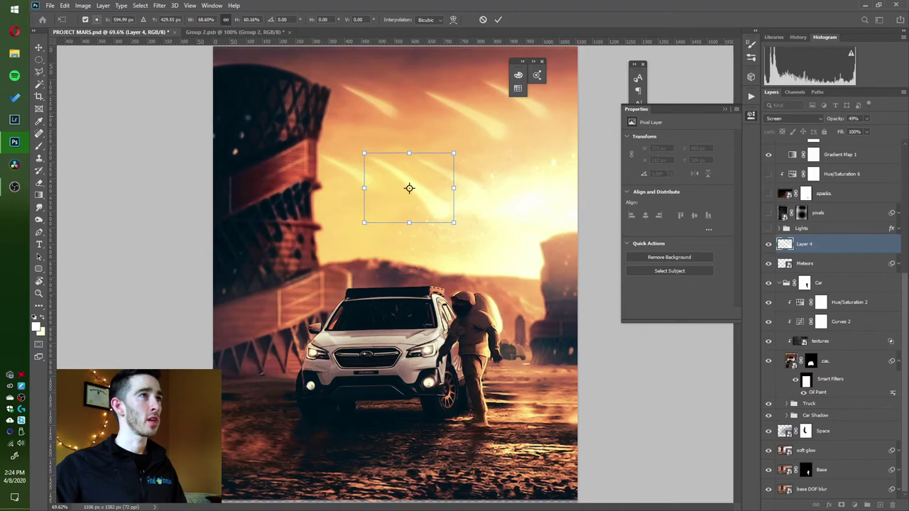
pyautogui.press('Return')
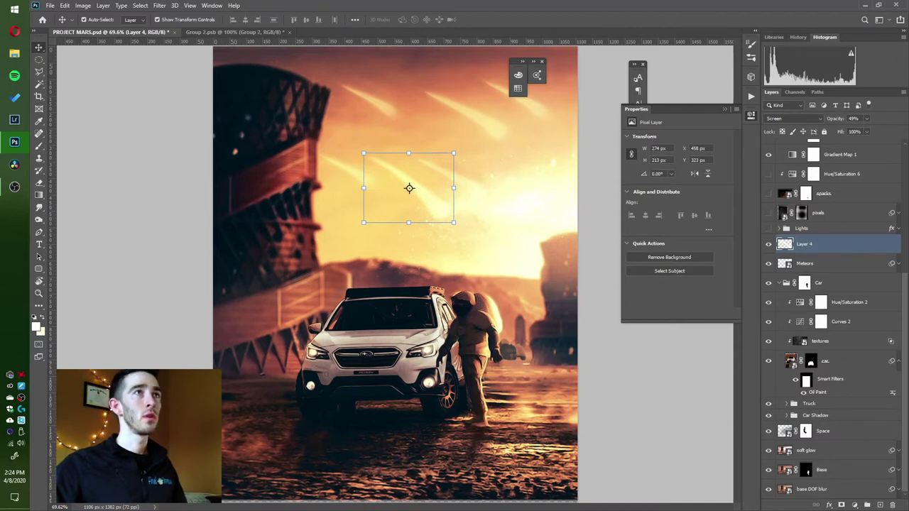
# Run the Glow action from the Blending / Compositing set on the meteor layer.
pyautogui.click(751, 97)
pyautogui.click(675, 148)
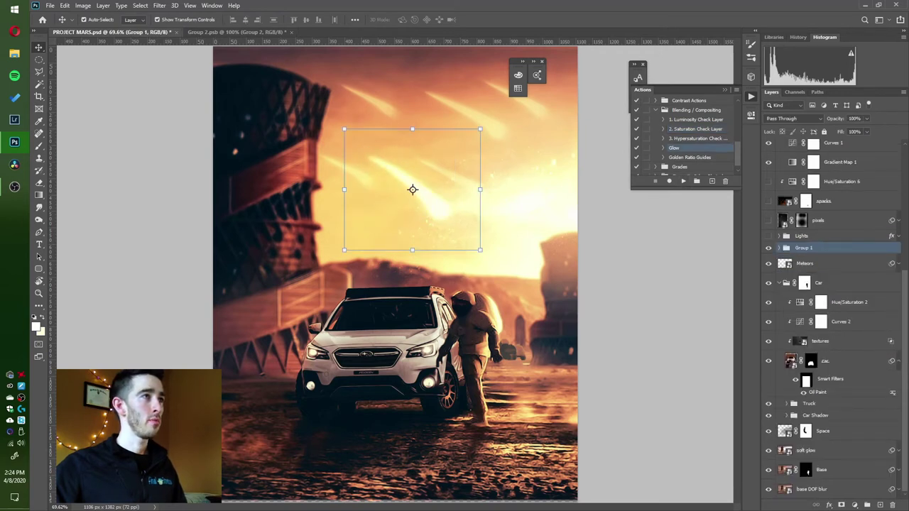
# Set the glow meteor's Group 1 to the Screen blend mode at 68% opacity.
pyautogui.moveTo(836, 119); pyautogui.dragTo(829, 119)
pyautogui.click(793, 118)
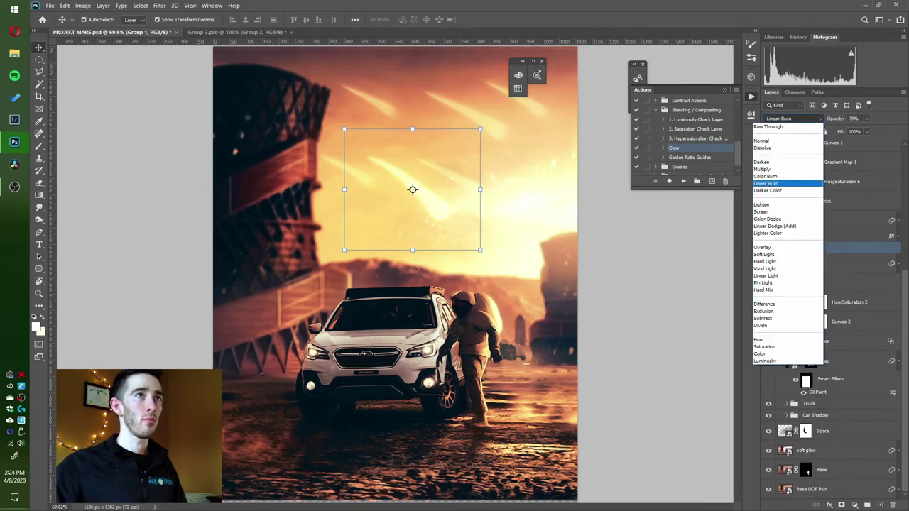
pyautogui.click(762, 211)
pyautogui.press('7')
pyautogui.press('1')
pyautogui.moveTo(422, 178)
pyautogui.mouseDown()
pyautogui.moveTo(391, 143)
pyautogui.moveTo(377, 153)
pyautogui.moveTo(409, 188)
pyautogui.mouseUp()
# Merge Group 1 with its Layer 4 and Layer 4 copies into a single layer.
pyautogui.click(803, 247)
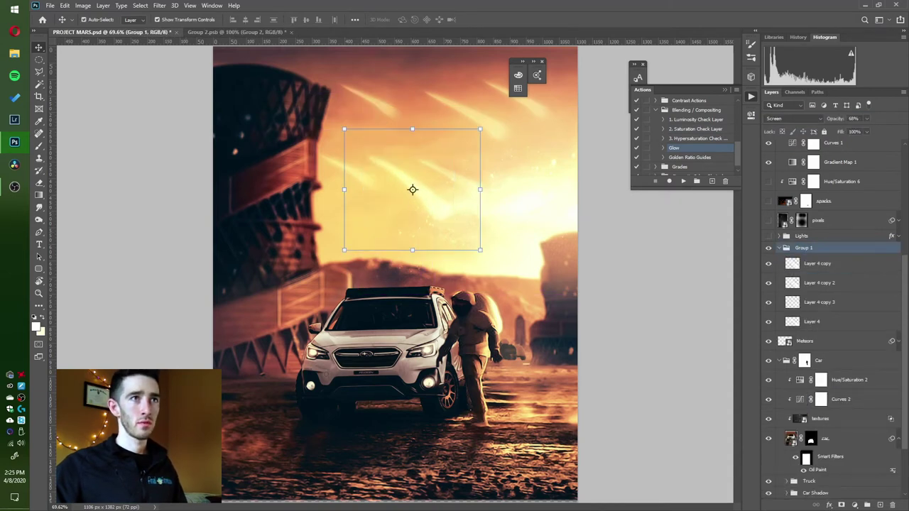
pyautogui.rightClick(841, 247)
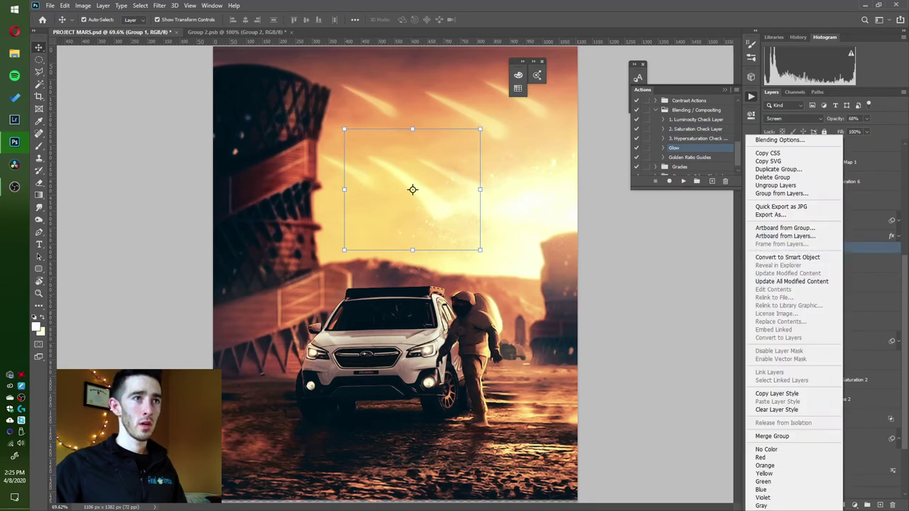
pyautogui.press('Escape')
pyautogui.click(817, 263)
pyautogui.click(803, 248)
pyautogui.keyDown('shift'); pyautogui.click(812, 321); pyautogui.keyUp('shift')
pyautogui.hotkey('ctrl', 'e')
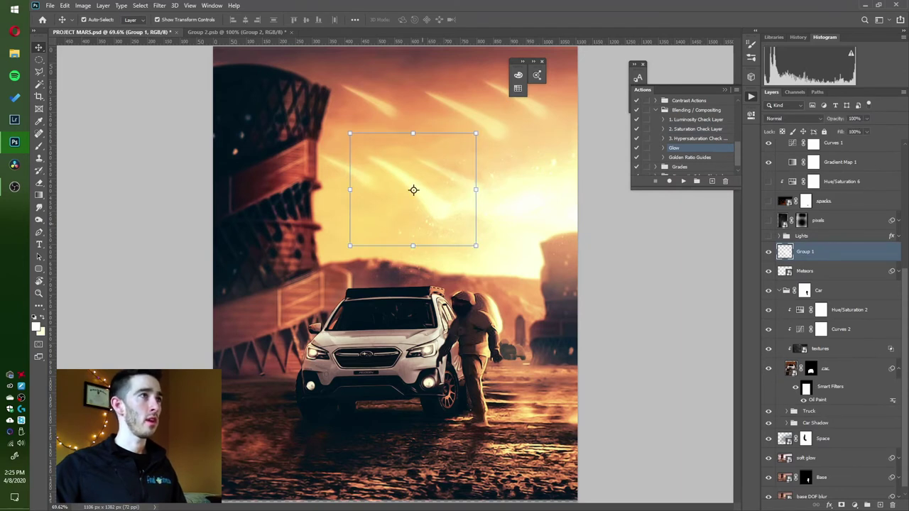
# Set the merged meteor layer to Screen at 76% opacity and compare the sky with and without it.
pyautogui.click(793, 118)
pyautogui.press('Down')
pyautogui.press('Down')
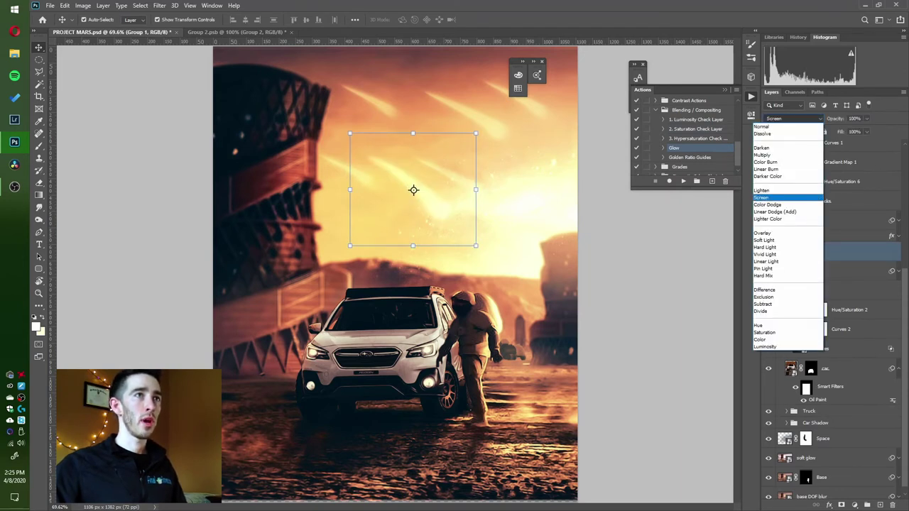
pyautogui.press('Return')
pyautogui.press('9')
pyautogui.press('6')
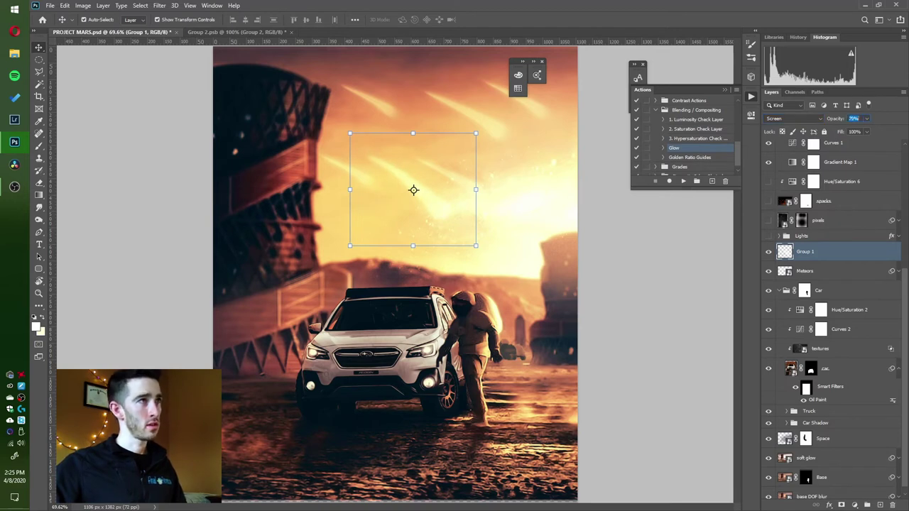
pyautogui.press('7')
pyautogui.press('6')
pyautogui.click(768, 252)
pyautogui.click(768, 252)
# Delete the merged Group 1 meteor layer and compare the sky with and without the Meteors layer.
pyautogui.moveTo(806, 252); pyautogui.dragTo(807, 431)
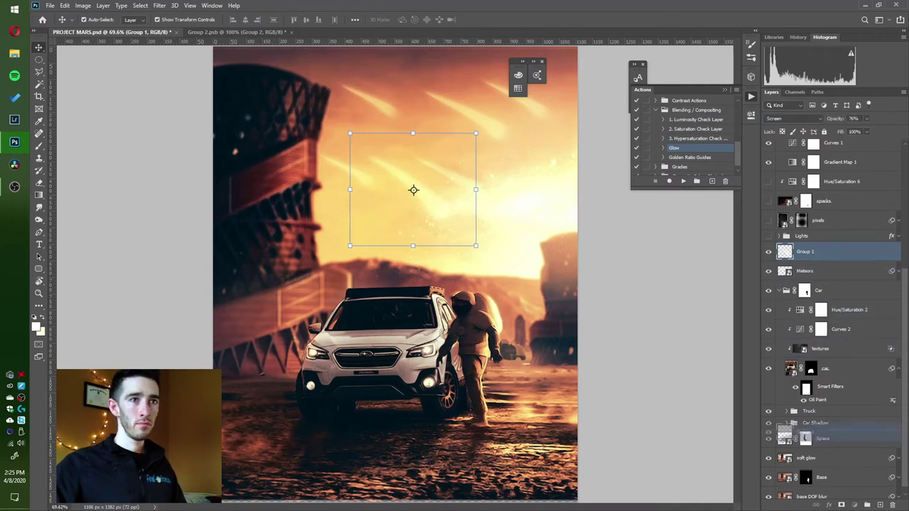
pyautogui.press('Delete')
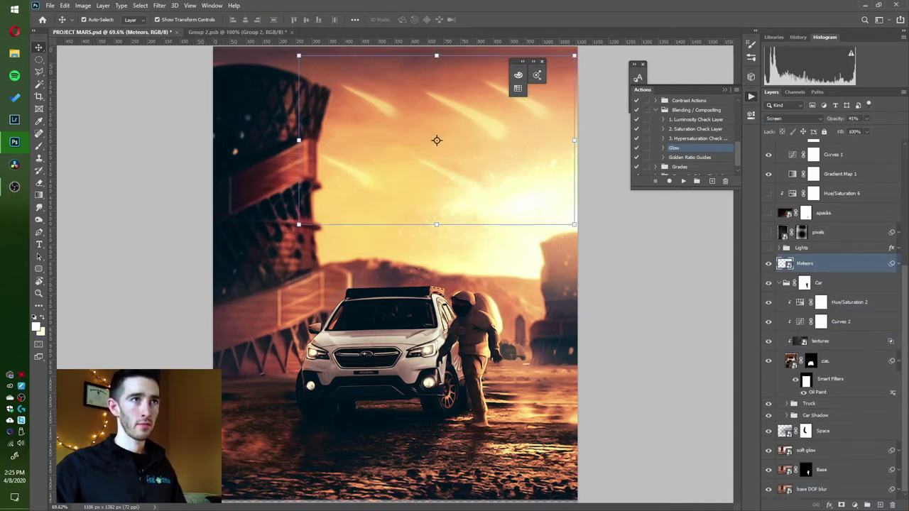
pyautogui.click(768, 263)
pyautogui.click(768, 263)
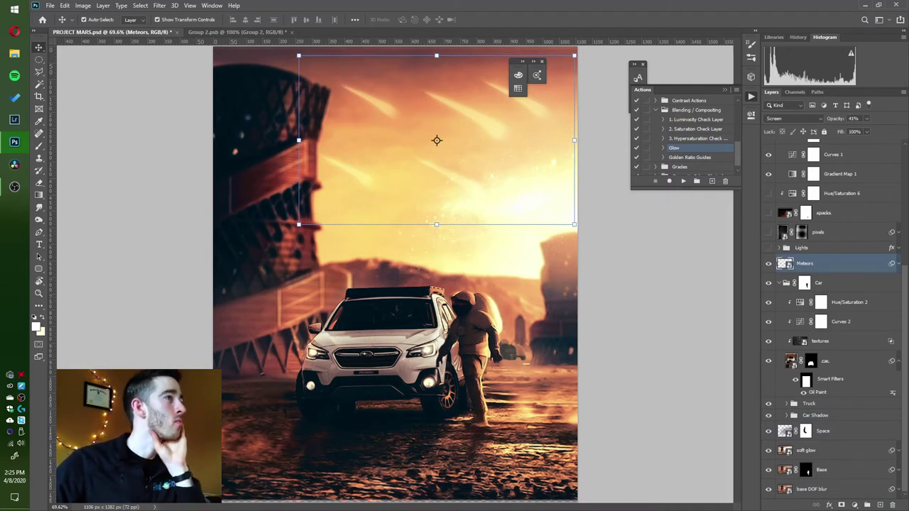
# Show the Lights group on the tower and expand it to list its layers.
pyautogui.click(767, 247)
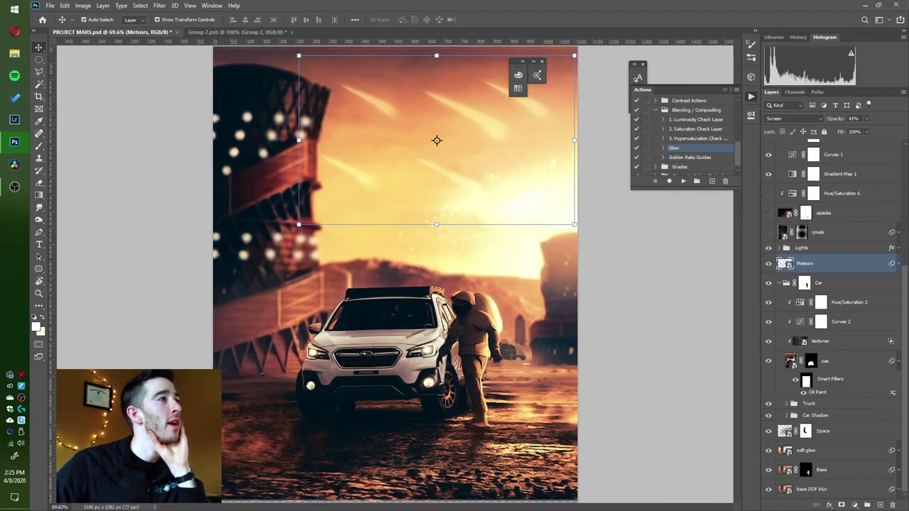
pyautogui.scroll(-4, 395, 275)
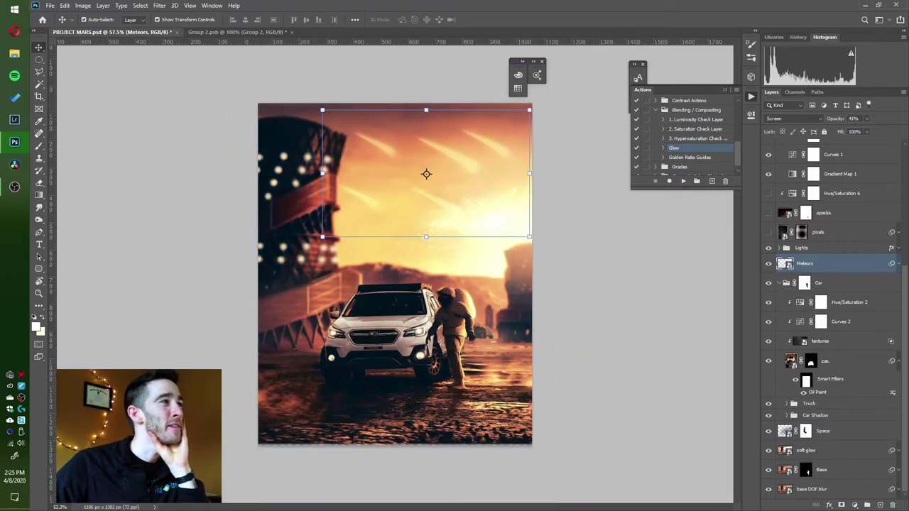
pyautogui.scroll(2, 395, 276)
pyautogui.click(779, 248)
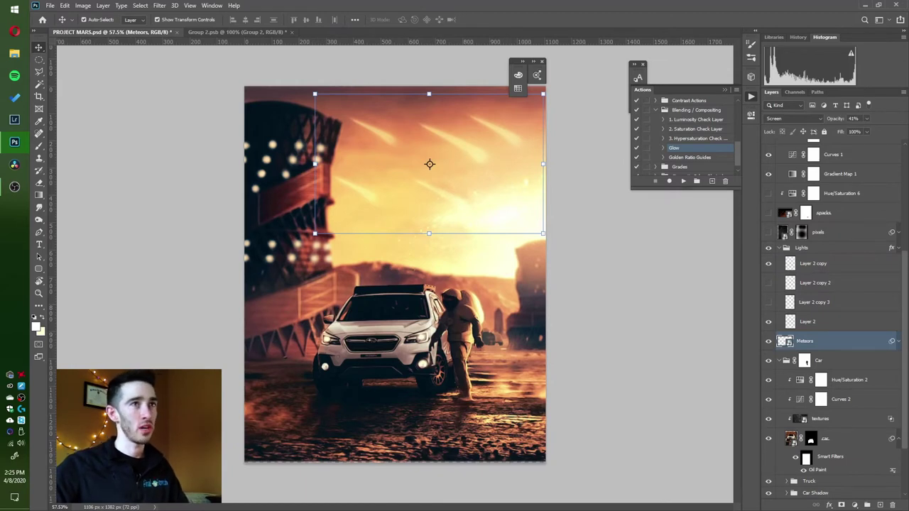
# Set up the Brush tool with a soft tip about 106 px in diameter.
pyautogui.press('b')
pyautogui.keyDown('alt'); pyautogui.rightClick(388, 266); pyautogui.keyUp('alt')
pyautogui.moveTo(389, 267); pyautogui.dragTo(398, 73)
pyautogui.keyDown('alt'); pyautogui.rightClick(392, 234); pyautogui.keyUp('alt')
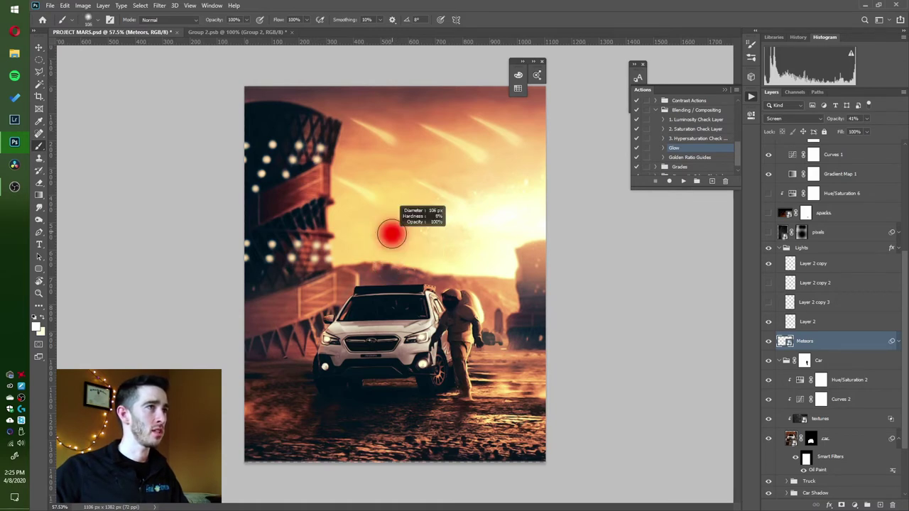
pyautogui.moveTo(392, 235); pyautogui.dragTo(392, 234)
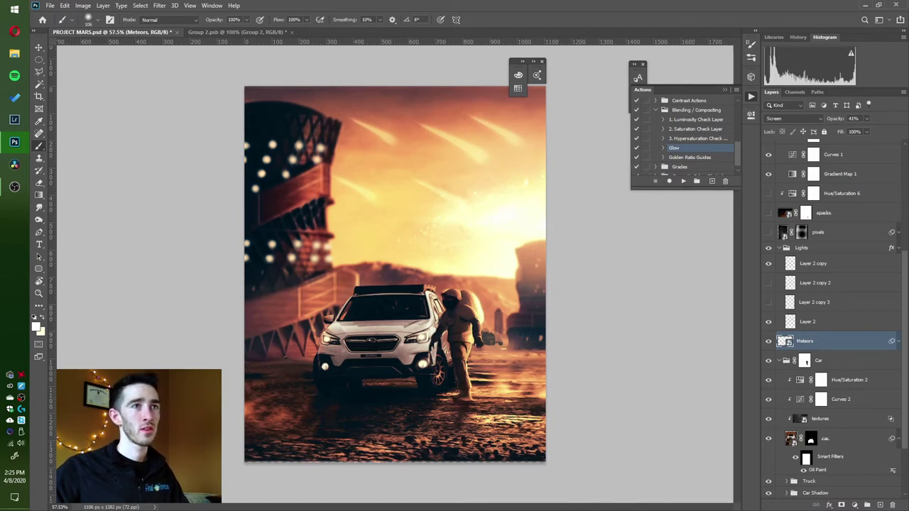
# Hide Layer 2 copy in the Lights group and raise Layer 2's opacity to 100%.
pyautogui.click(808, 321)
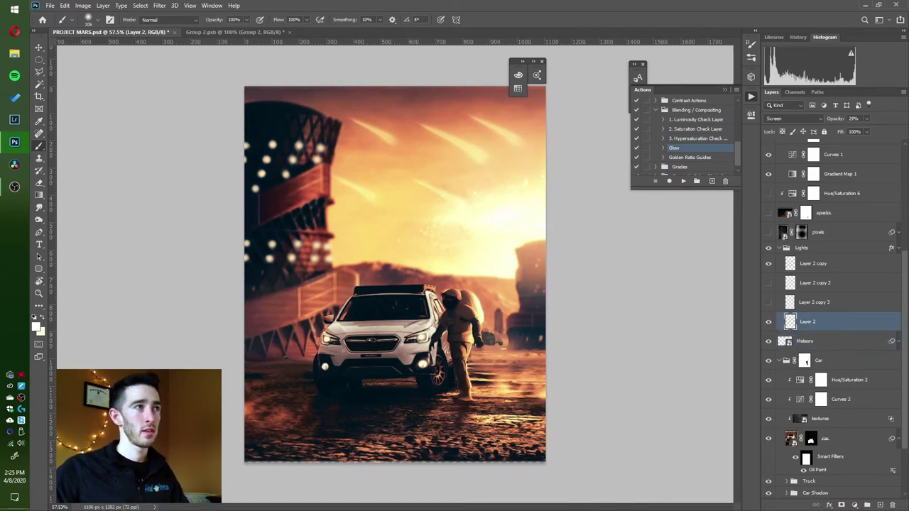
pyautogui.click(768, 283)
pyautogui.click(769, 303)
pyautogui.click(768, 283)
pyautogui.click(768, 302)
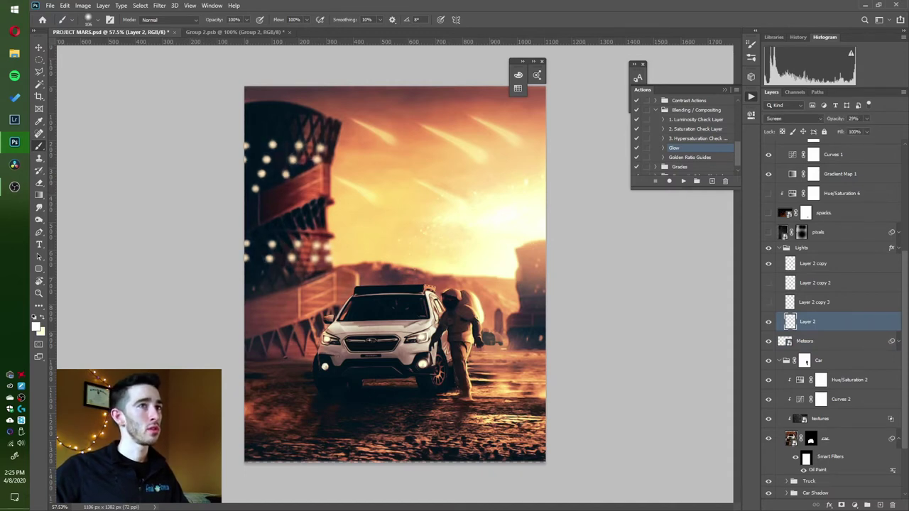
pyautogui.click(767, 264)
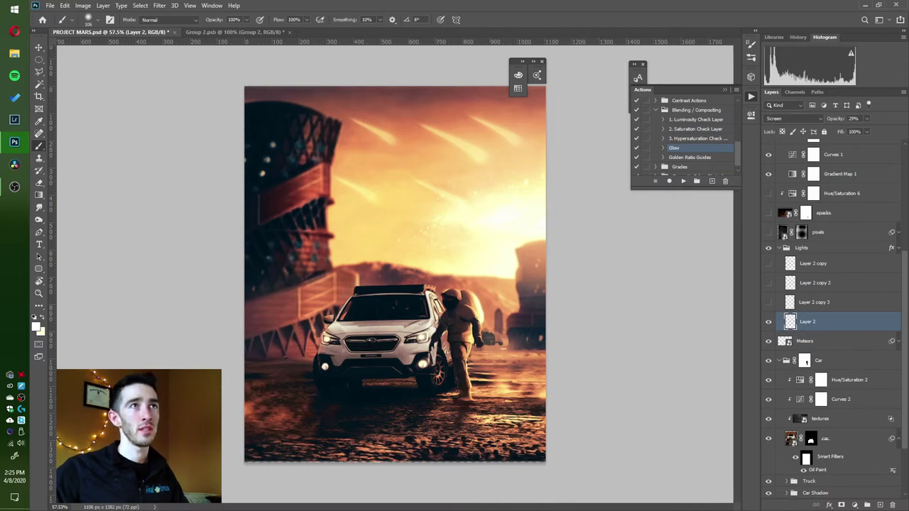
pyautogui.moveTo(835, 118); pyautogui.dragTo(893, 119)
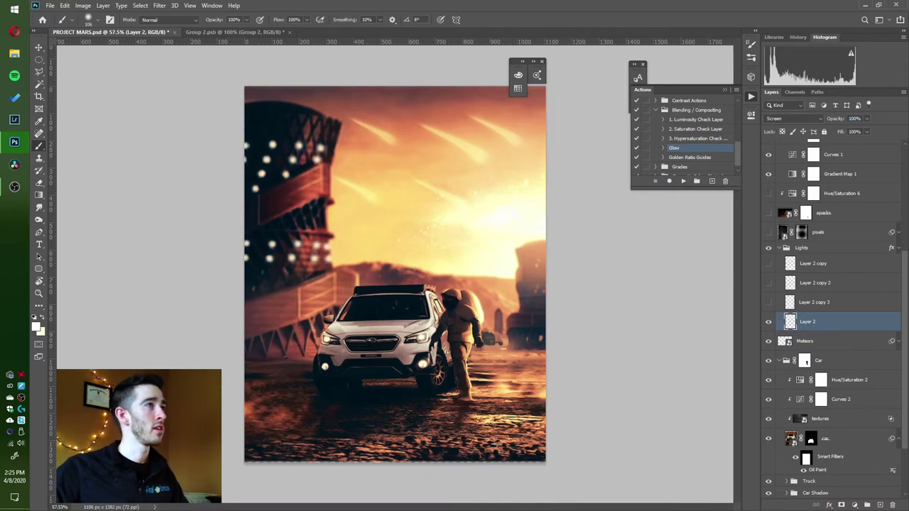
# Compare the layers of the Lights group, leaving only Layer 2 and Layer 2 copy 3 shown.
pyautogui.click(768, 322)
pyautogui.click(768, 323)
pyautogui.click(899, 248)
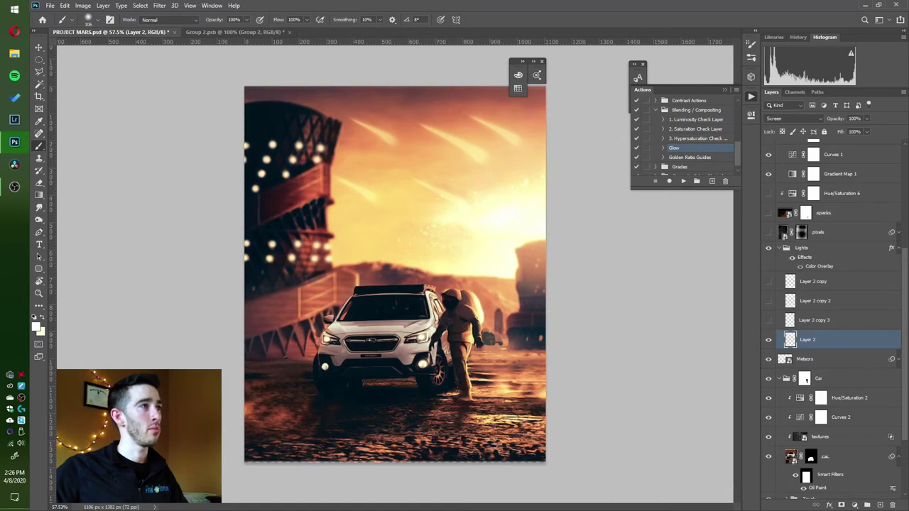
pyautogui.click(899, 248)
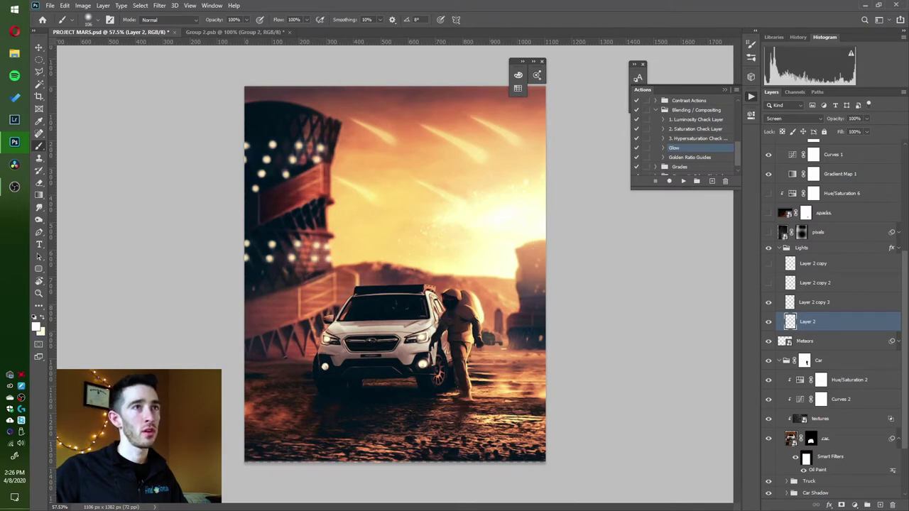
pyautogui.click(768, 248)
pyautogui.click(768, 248)
pyautogui.click(769, 303)
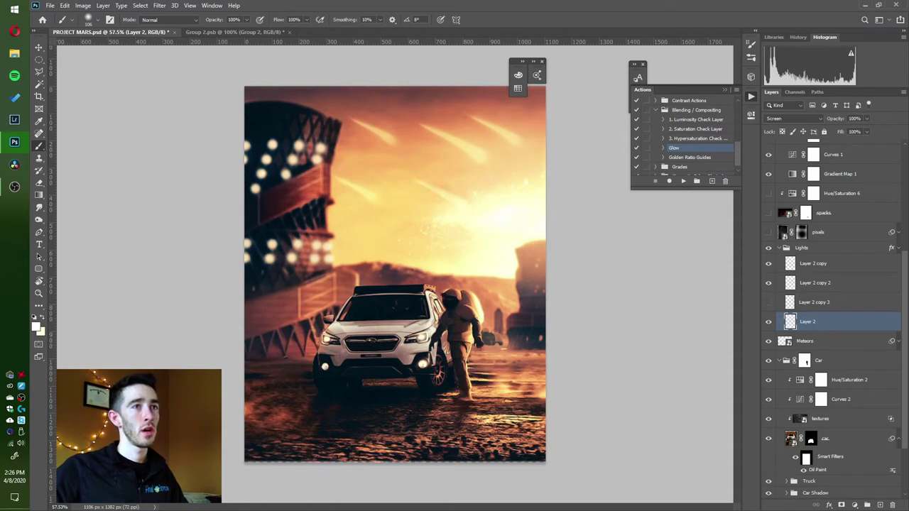
pyautogui.click(768, 282)
pyautogui.click(768, 263)
pyautogui.click(768, 302)
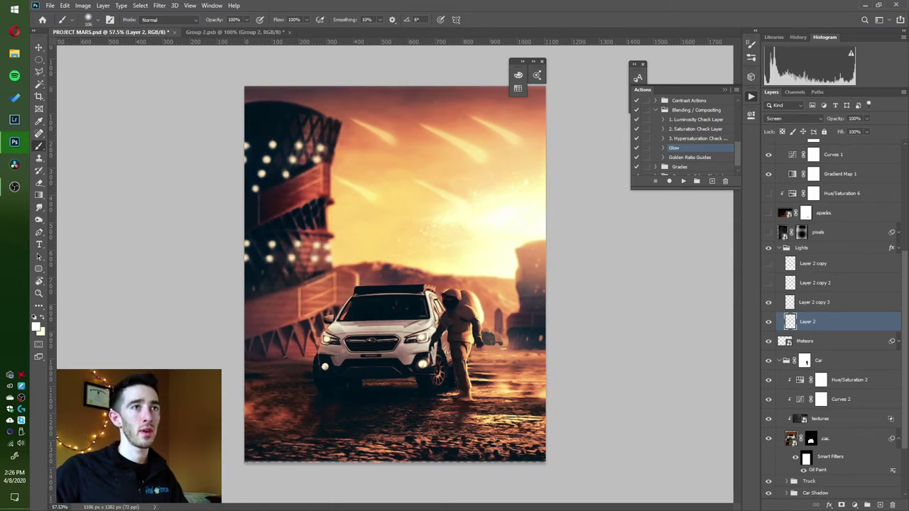
# Delete Layer 2 copy and Layer 2 copy 2 from the Lights group.
pyautogui.click(813, 263)
pyautogui.keyDown('shift'); pyautogui.click(815, 283); pyautogui.keyUp('shift')
pyautogui.moveTo(815, 282); pyautogui.dragTo(892, 504)
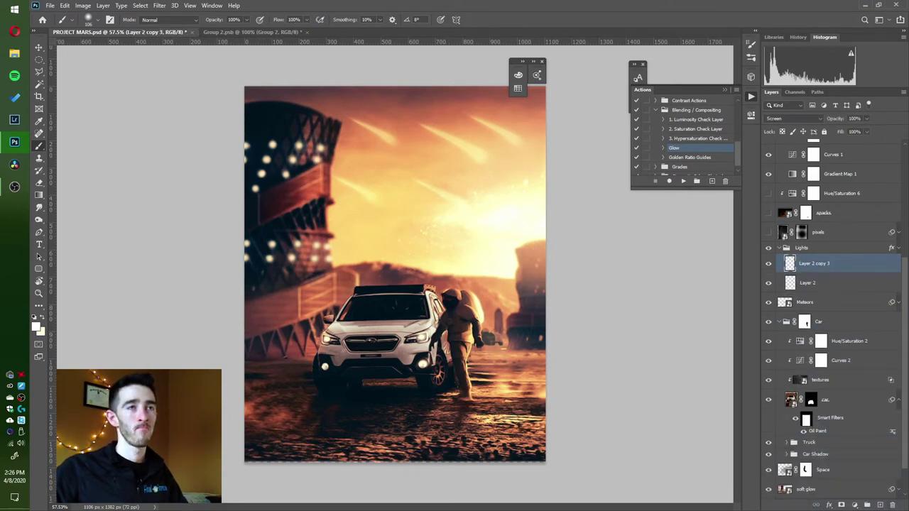
# Compare the lights with and without the Lights group's effects and review its Color Overlay settings.
pyautogui.click(898, 248)
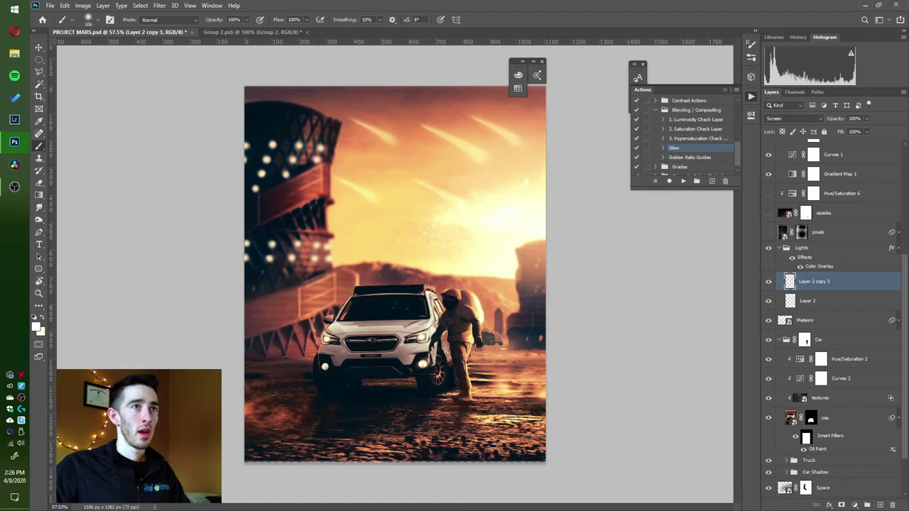
pyautogui.click(793, 257)
pyautogui.scroll(-4, 395, 274)
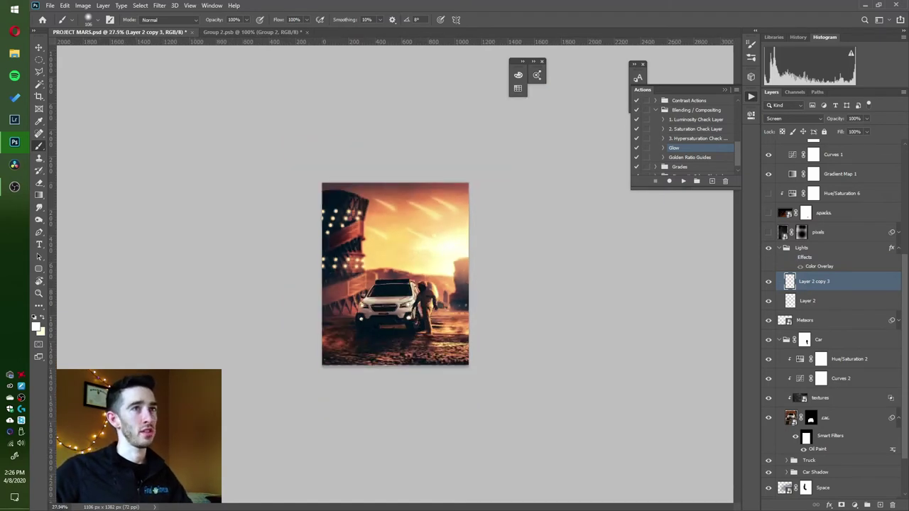
pyautogui.scroll(5, 391, 254)
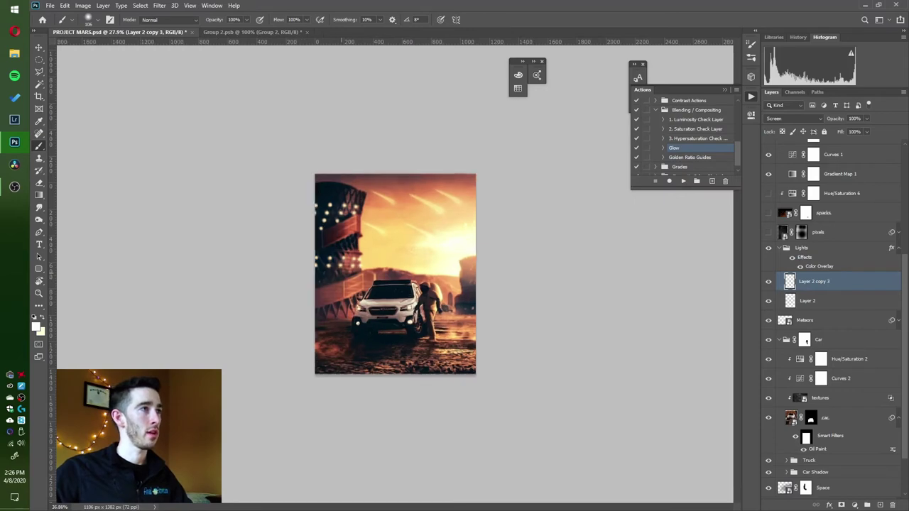
pyautogui.click(802, 248)
pyautogui.press('space')
pyautogui.doubleClick(819, 266)
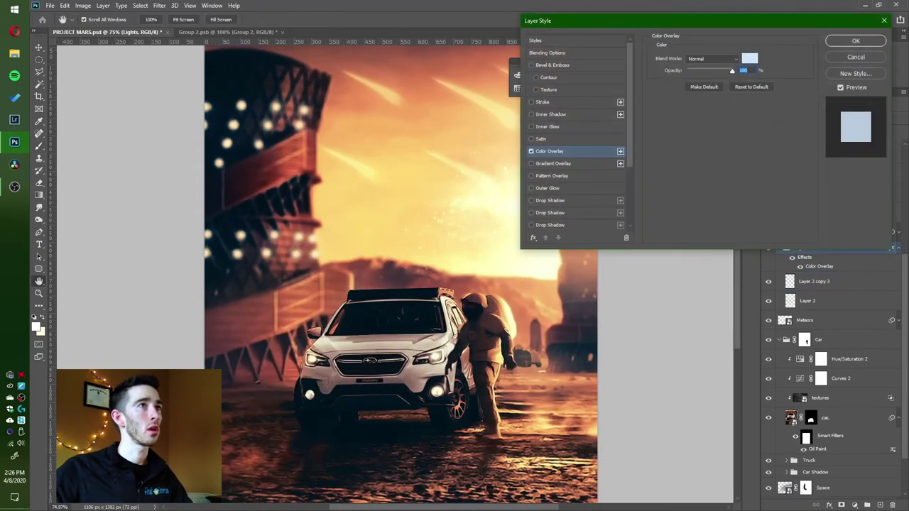
pyautogui.press('Return')
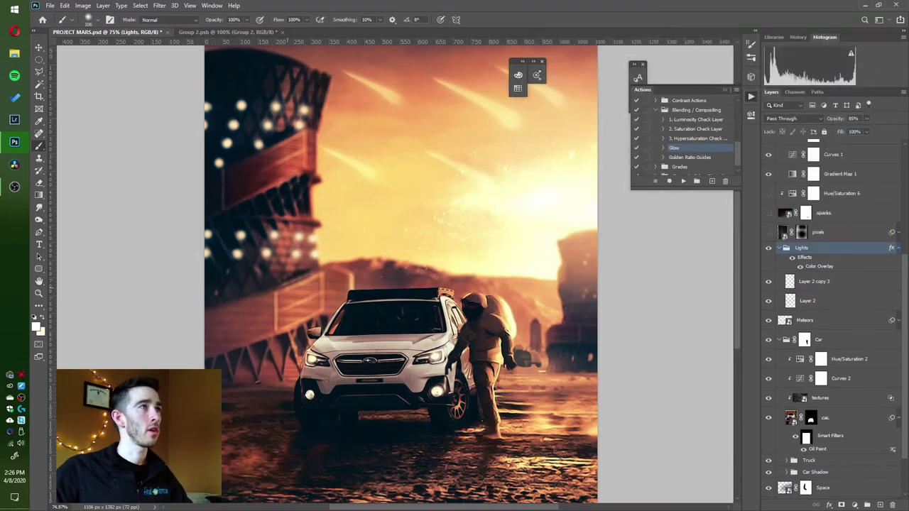
# Collapse the Lights group and its effects, and compare the image with and without the group.
pyautogui.scroll(-4, 287, 287)
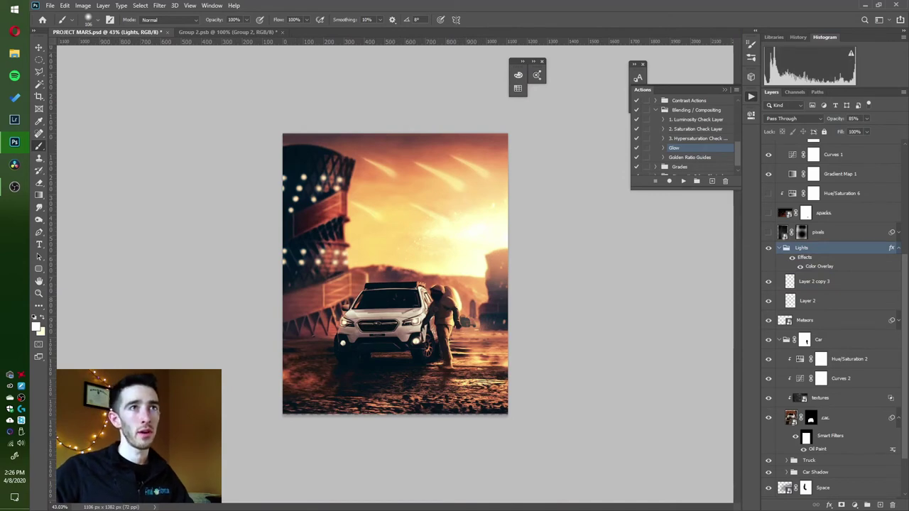
pyautogui.click(779, 248)
pyautogui.click(779, 247)
pyautogui.click(898, 248)
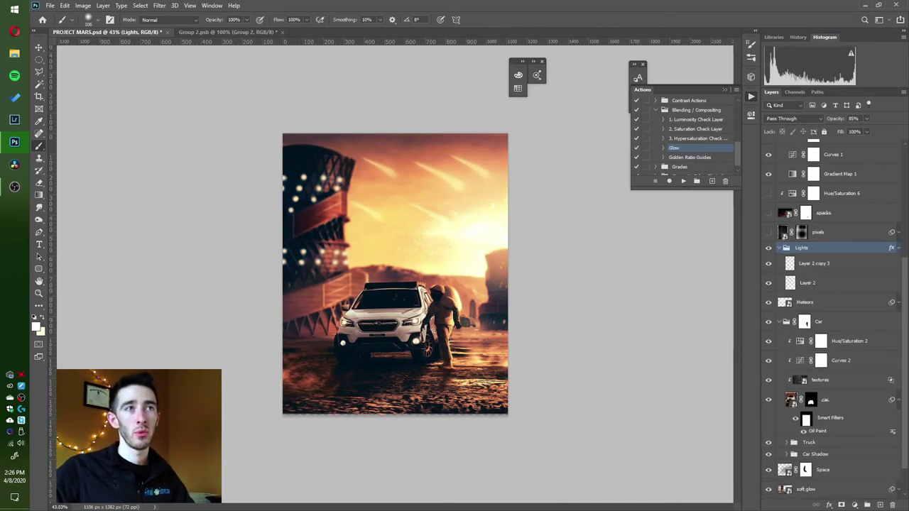
pyautogui.click(779, 248)
pyautogui.click(768, 248)
pyautogui.click(769, 248)
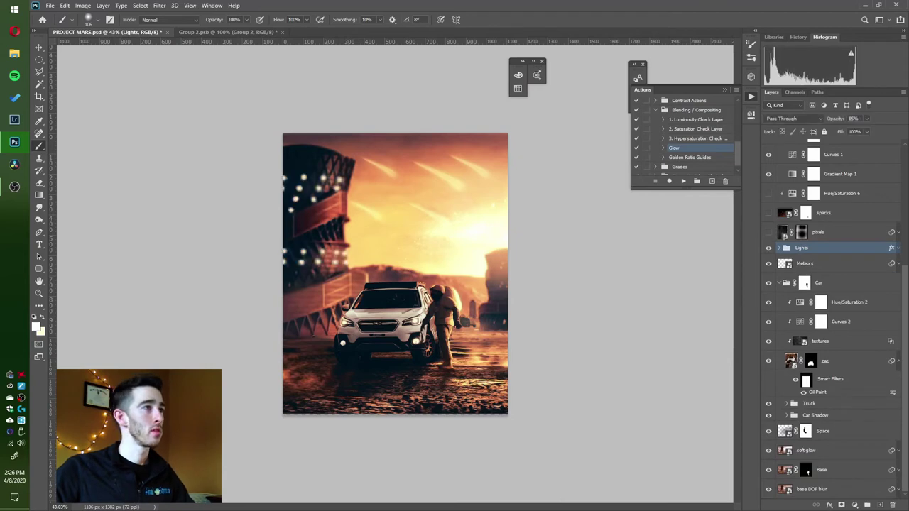
# Preview the sparks layer and hide it again, and show the pixels layer.
pyautogui.scroll(9, 831, 319)
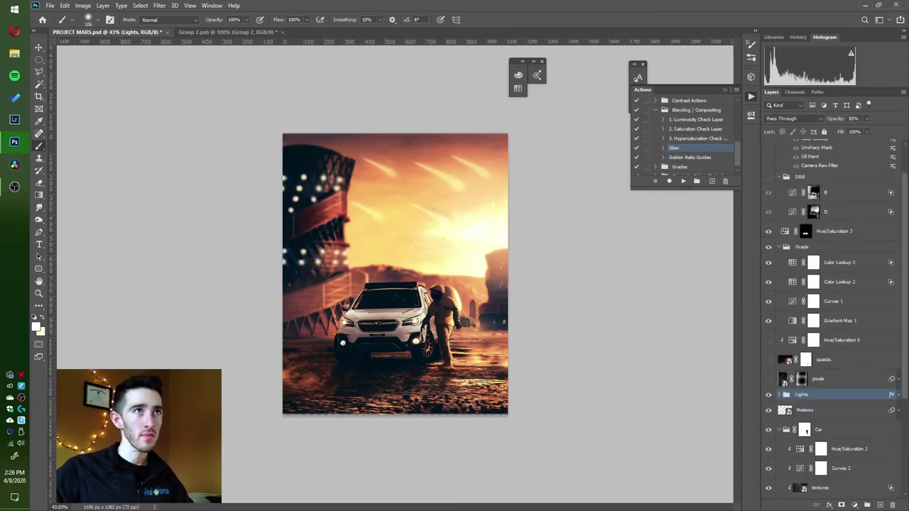
pyautogui.scroll(-7, 831, 319)
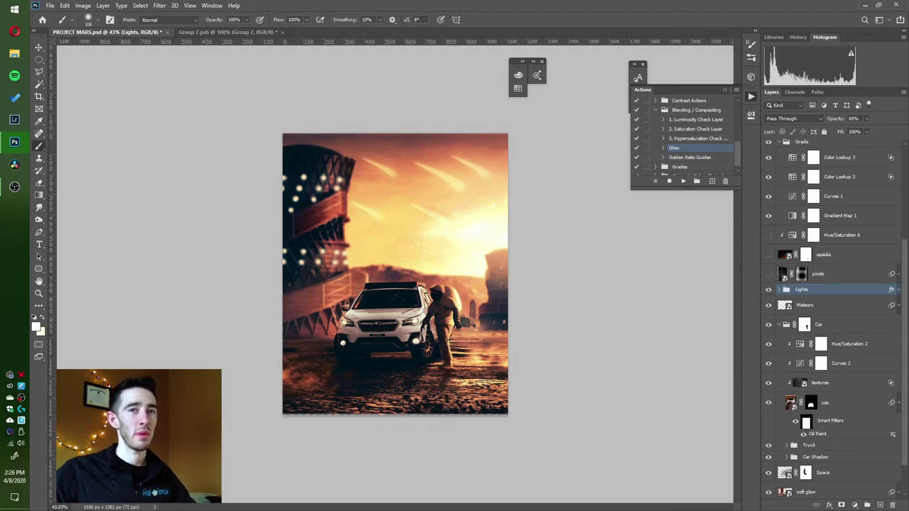
pyautogui.click(768, 254)
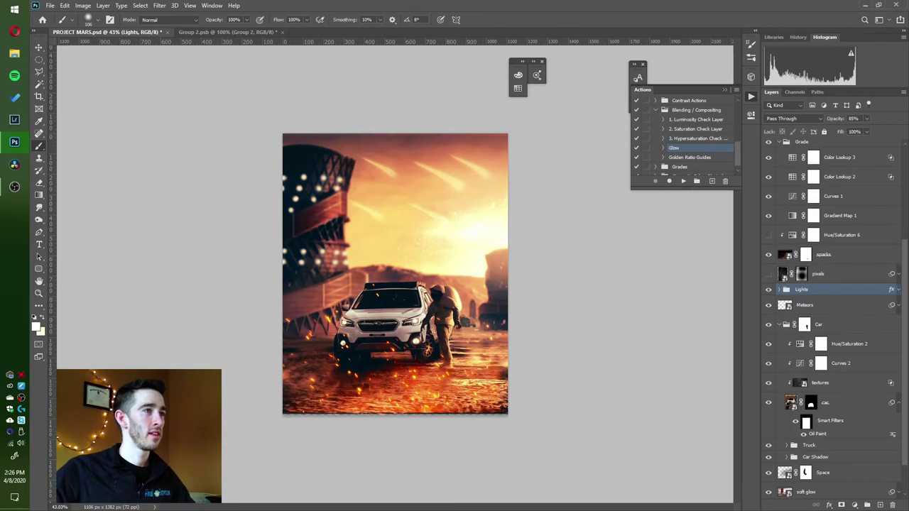
pyautogui.click(768, 254)
pyautogui.click(769, 274)
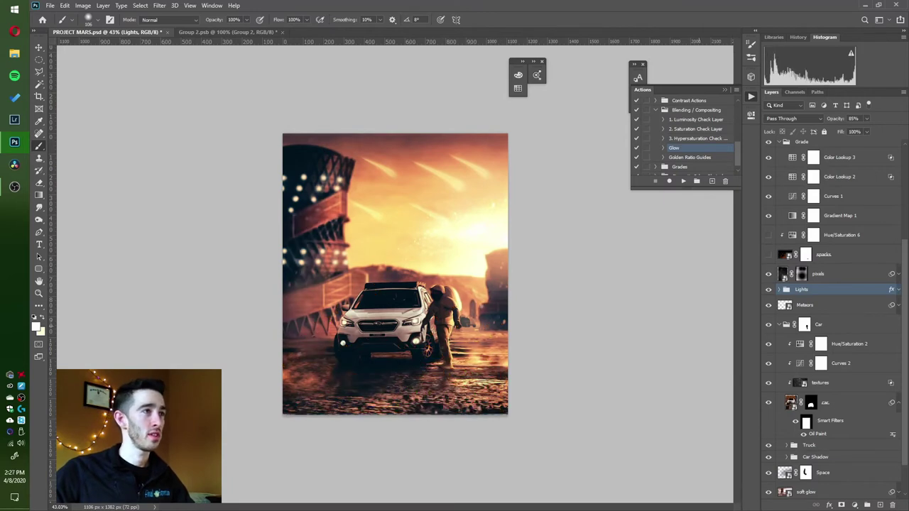
# Preview the pixels layer in the Dissolve and Normal blend modes.
pyautogui.click(819, 274)
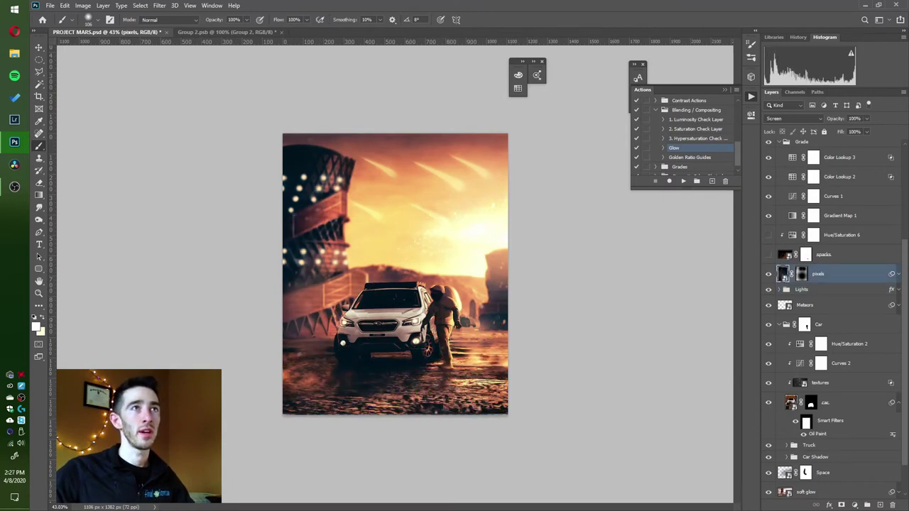
pyautogui.click(794, 117)
pyautogui.click(781, 135)
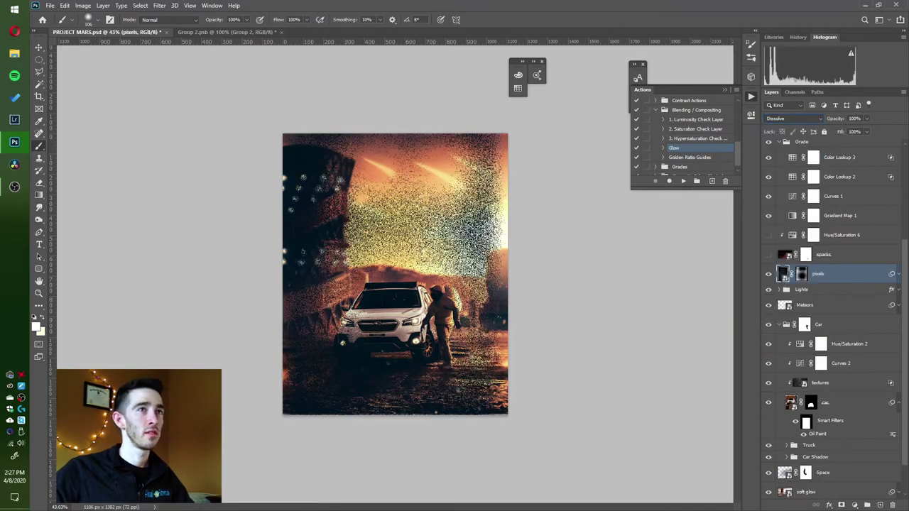
pyautogui.click(794, 118)
pyautogui.click(781, 125)
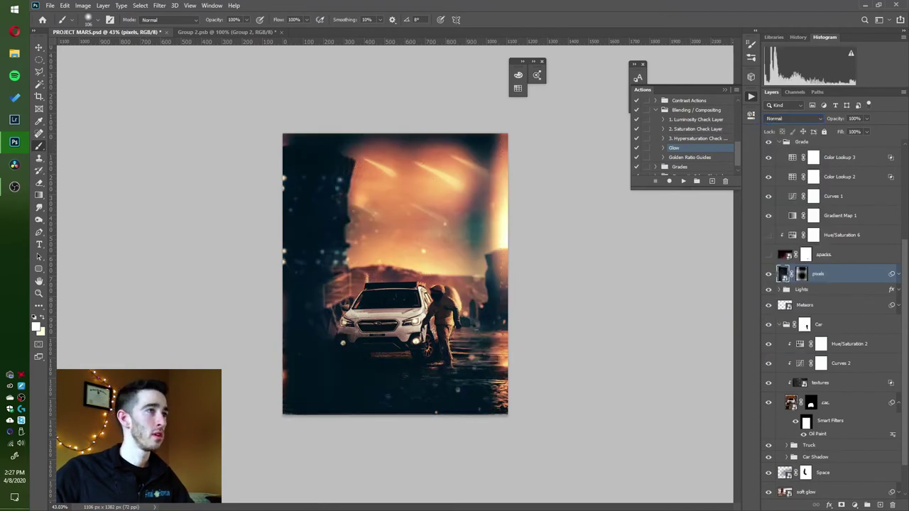
# Inspect the pixels layer's source image and its layer mask, and return to the composite.
pyautogui.doubleClick(782, 274)
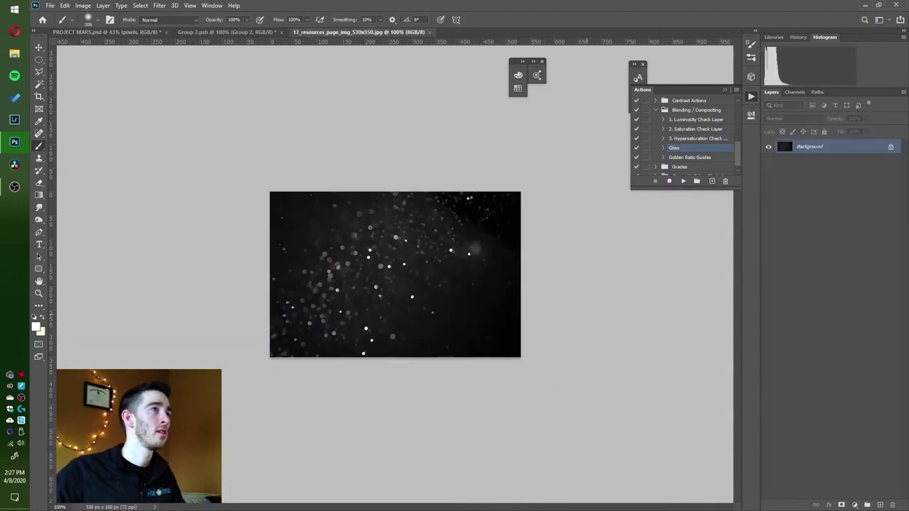
pyautogui.hotkey('ctrl', 'w')
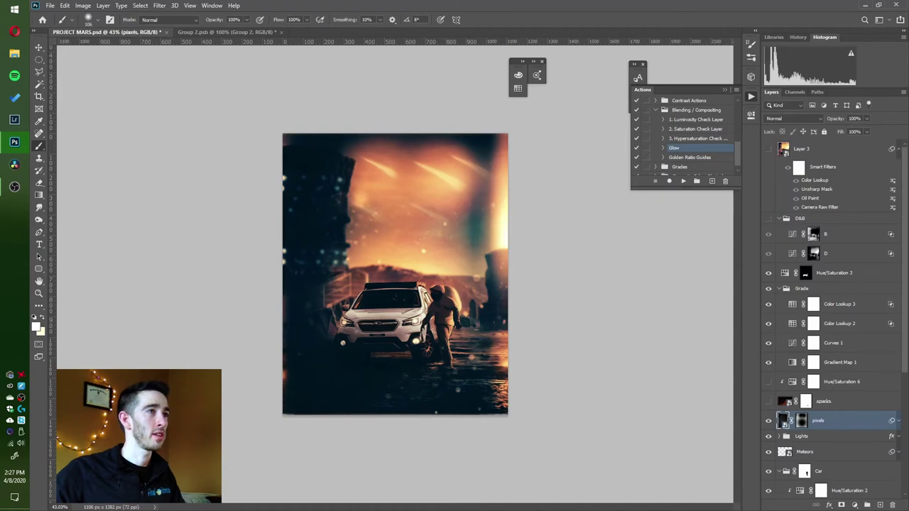
pyautogui.keyDown('alt'); pyautogui.click(801, 420); pyautogui.keyUp('alt')
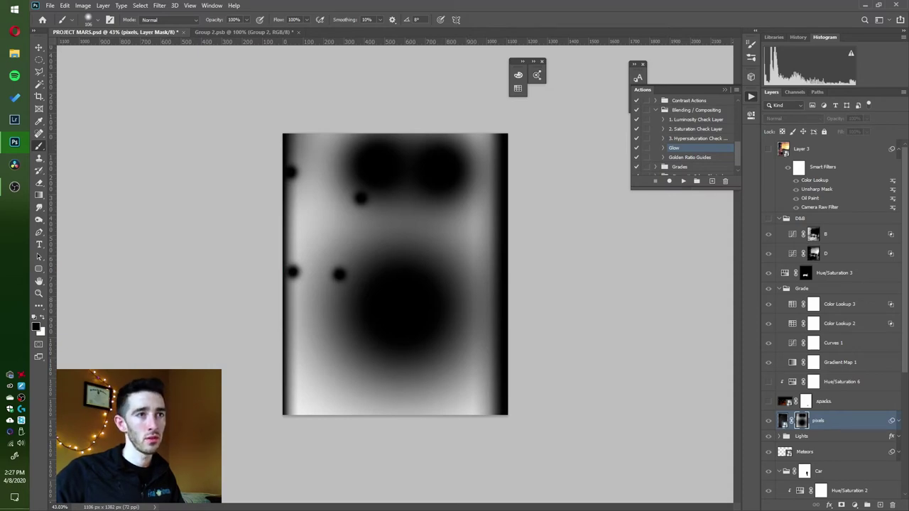
pyautogui.click(782, 421)
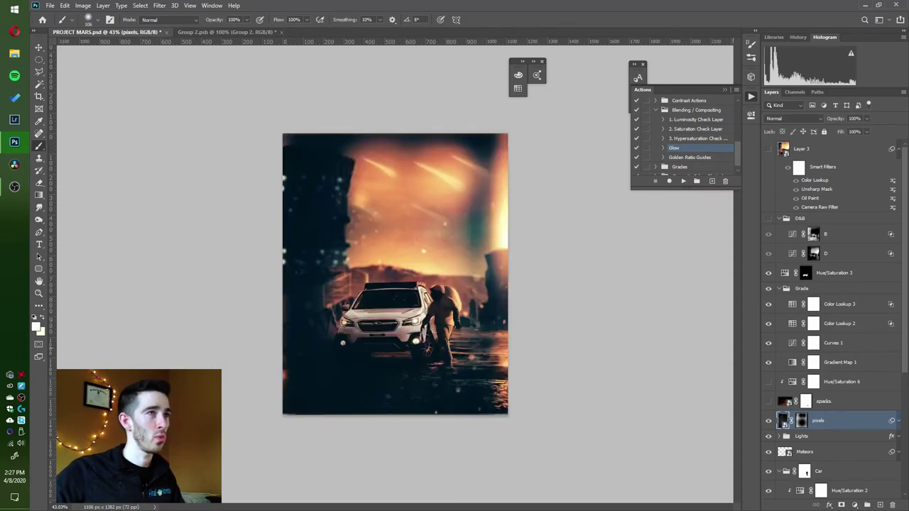
# Set the pixels layer's blend mode to Screen and compare the image with and without the layer.
pyautogui.click(793, 119)
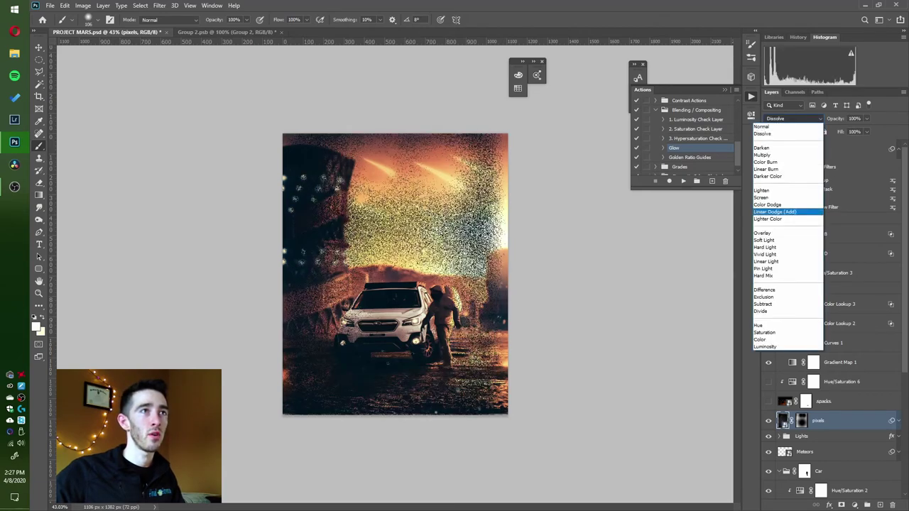
pyautogui.press('Return')
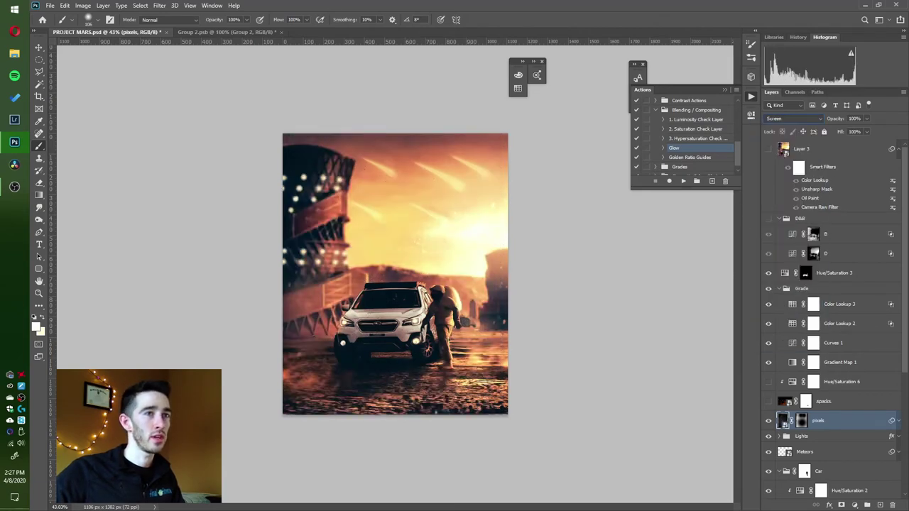
pyautogui.click(768, 421)
pyautogui.click(768, 420)
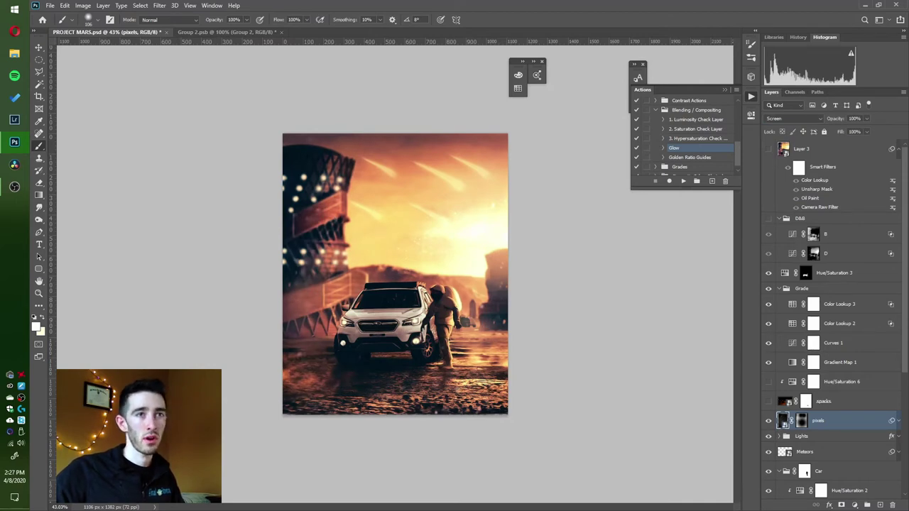
# Review the pixels layer's Blur Gallery smart filter and compare the image with and without the layer.
pyautogui.click(898, 421)
pyautogui.scroll(-3, 896, 421)
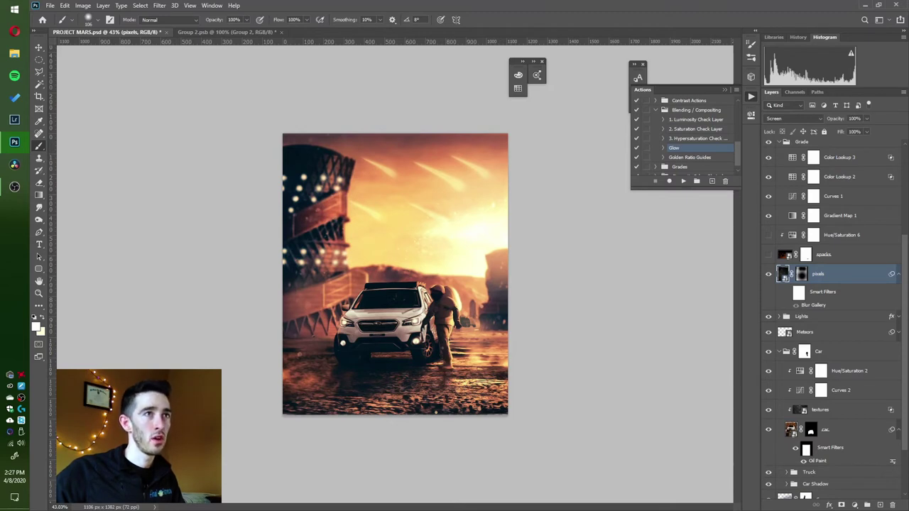
pyautogui.click(788, 292)
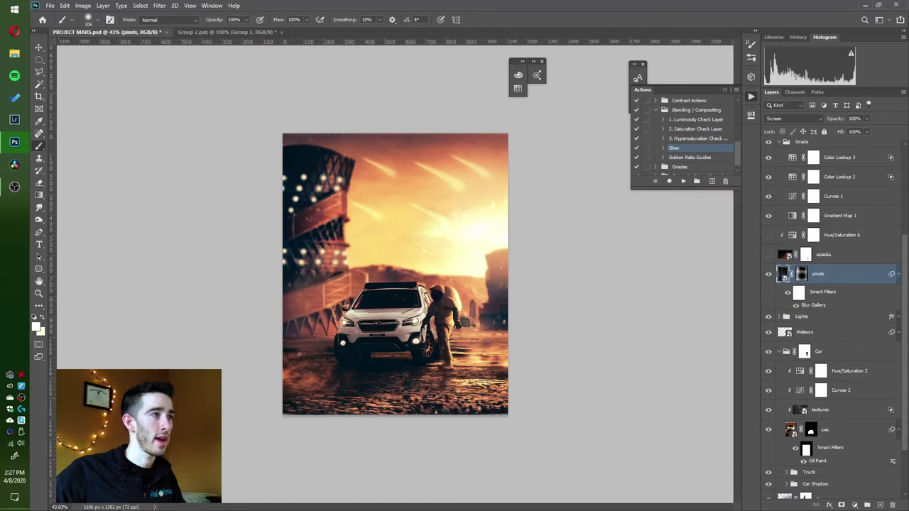
pyautogui.click(769, 274)
pyautogui.click(768, 274)
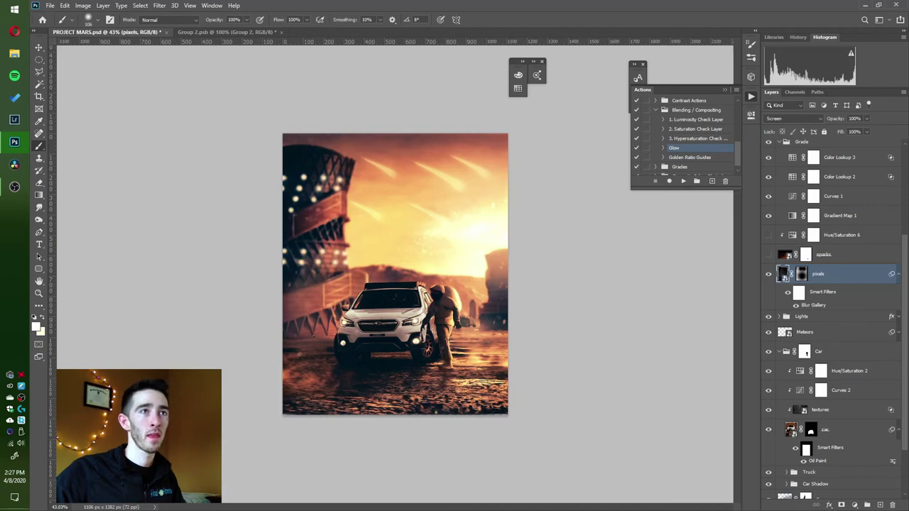
pyautogui.click(898, 274)
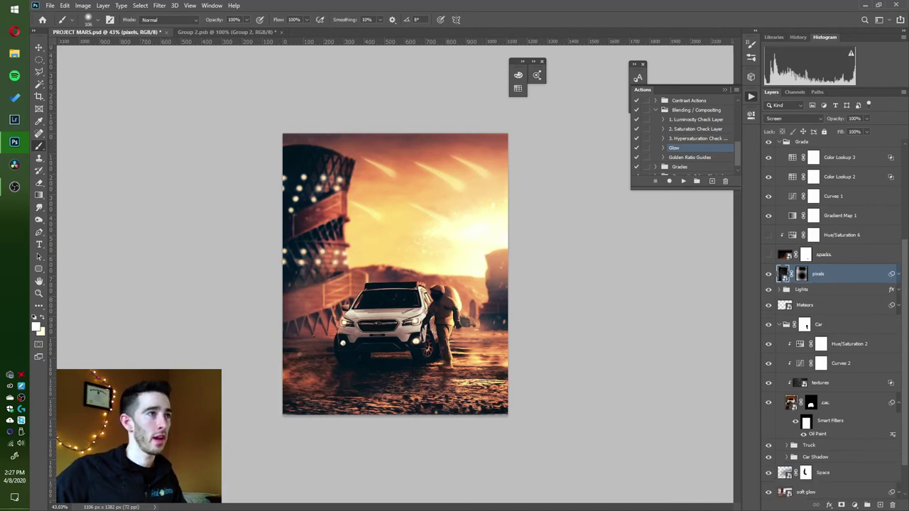
# Show the sparks layer and inspect its source image and layer mask.
pyautogui.click(768, 255)
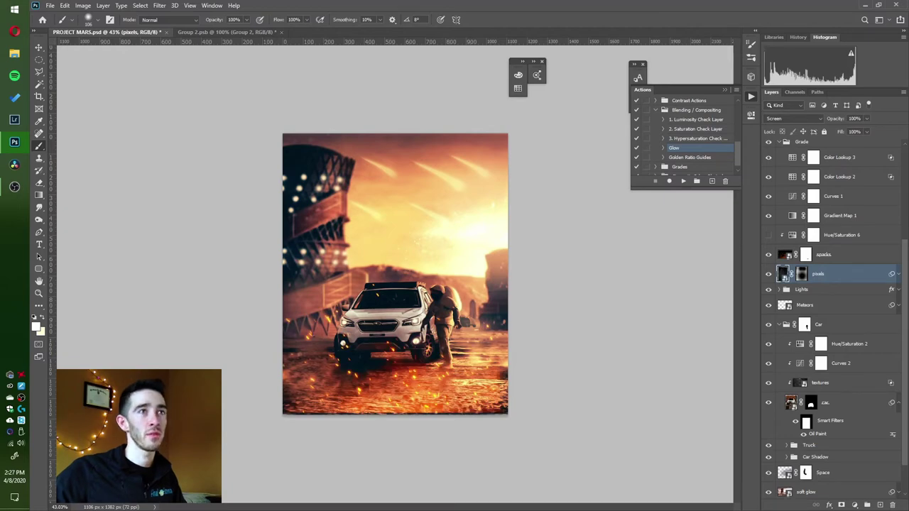
pyautogui.doubleClick(785, 254)
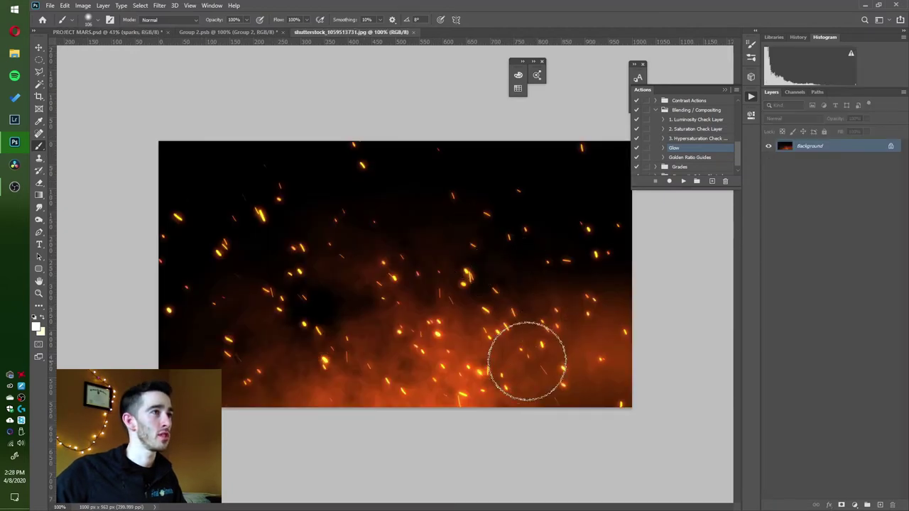
pyautogui.hotkey('ctrl', 'w')
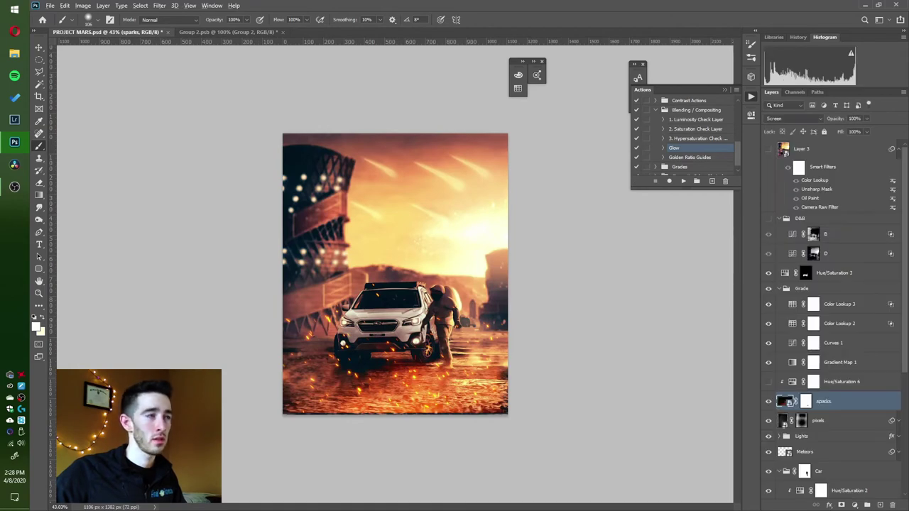
pyautogui.keyDown('alt'); pyautogui.click(806, 401); pyautogui.keyUp('alt')
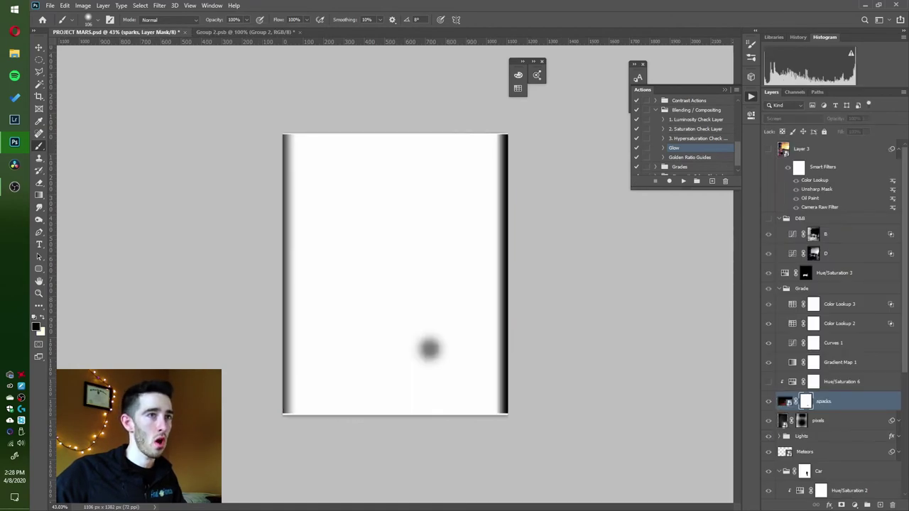
pyautogui.click(784, 401)
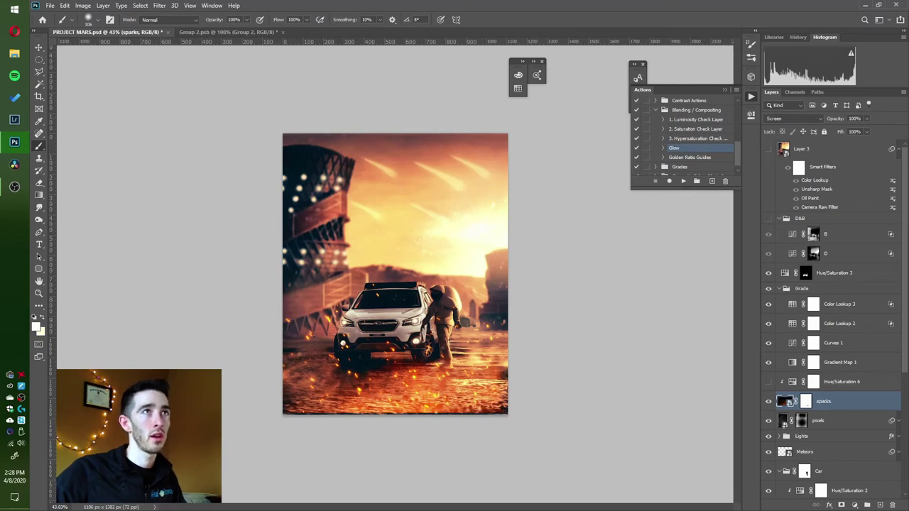
# Preview the sparks layer in Normal blend mode and return it to Screen.
pyautogui.click(793, 119)
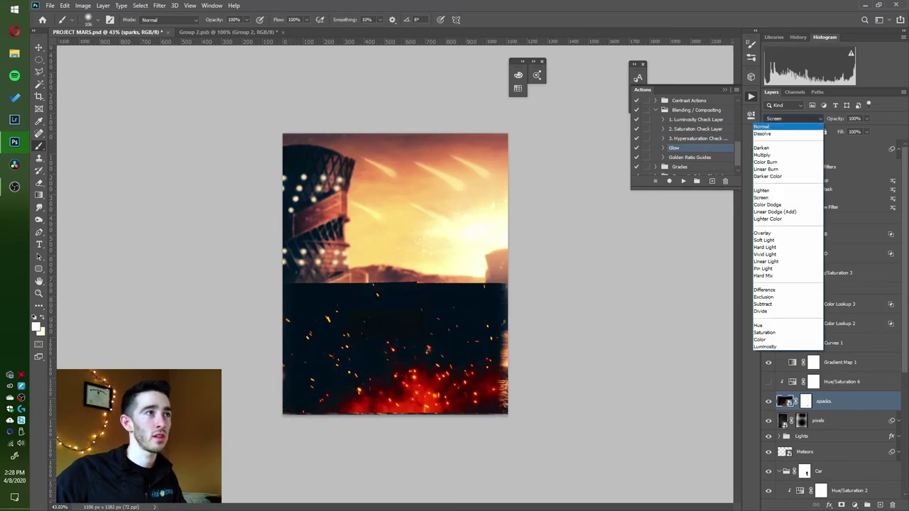
pyautogui.click(781, 127)
pyautogui.click(793, 119)
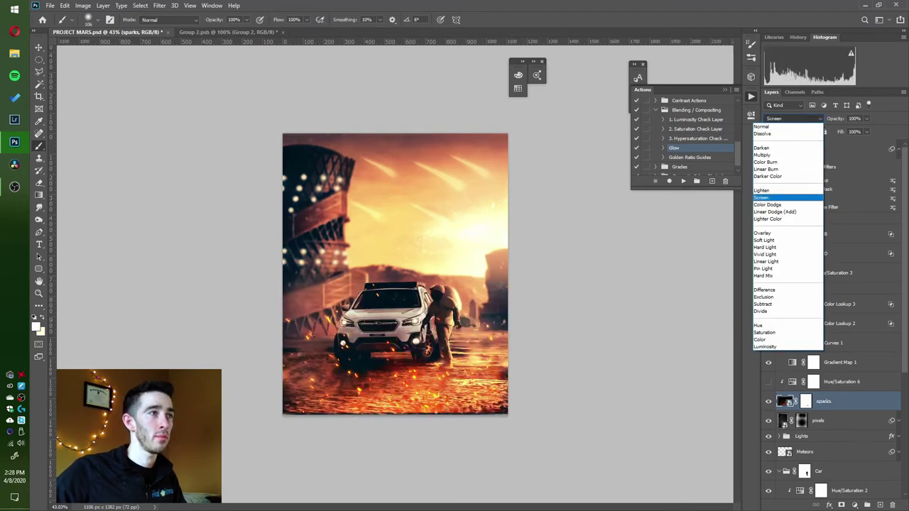
pyautogui.click(767, 198)
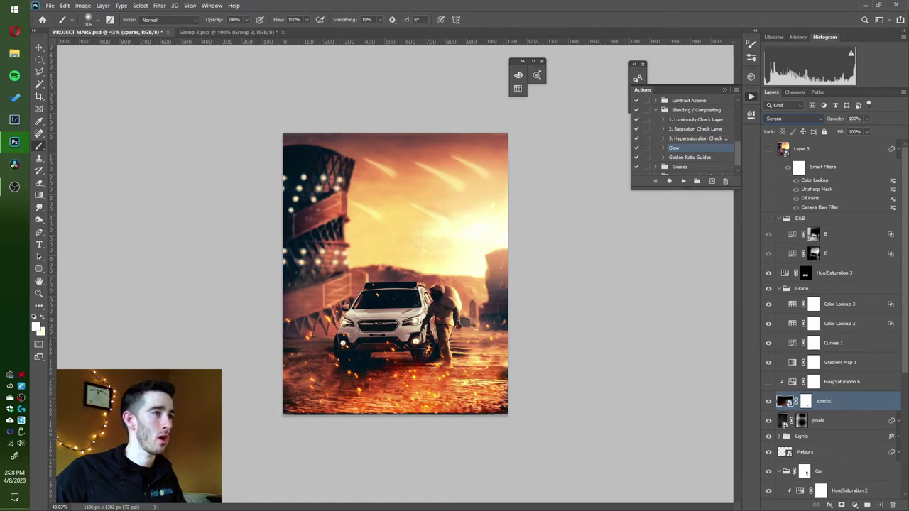
# Crop the canvas slightly inward on all sides at the 4:5 ratio, to about 1081 x 1352 px.
pyautogui.press('v')
pyautogui.press('c')
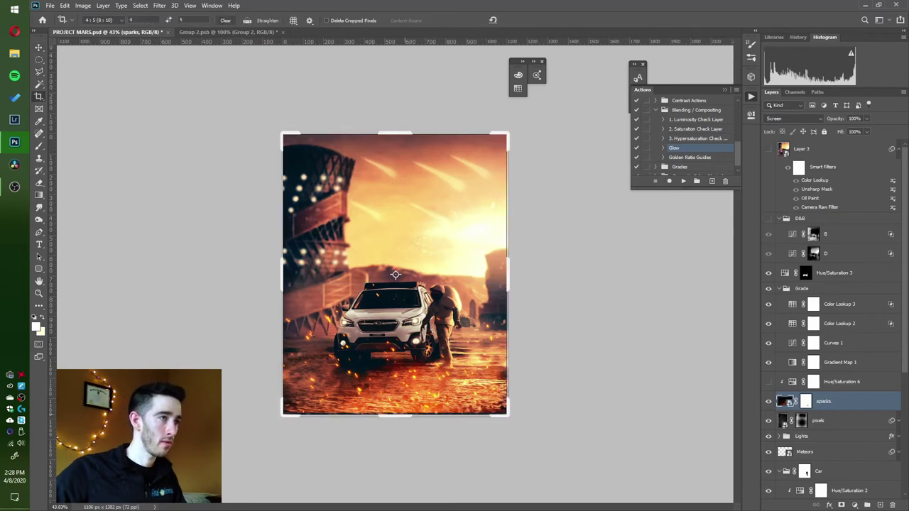
pyautogui.click(395, 274)
pyautogui.moveTo(404, 415); pyautogui.dragTo(405, 414)
pyautogui.moveTo(507, 281); pyautogui.dragTo(505, 286)
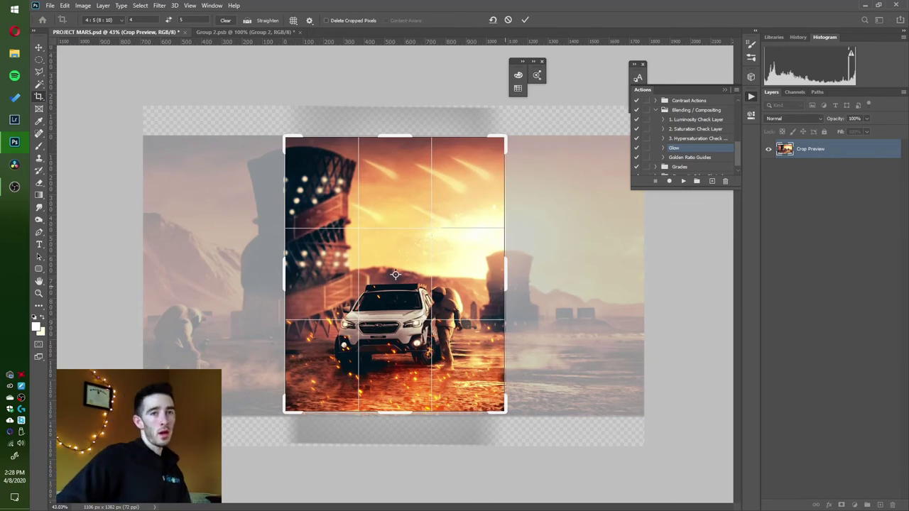
pyautogui.press('Return')
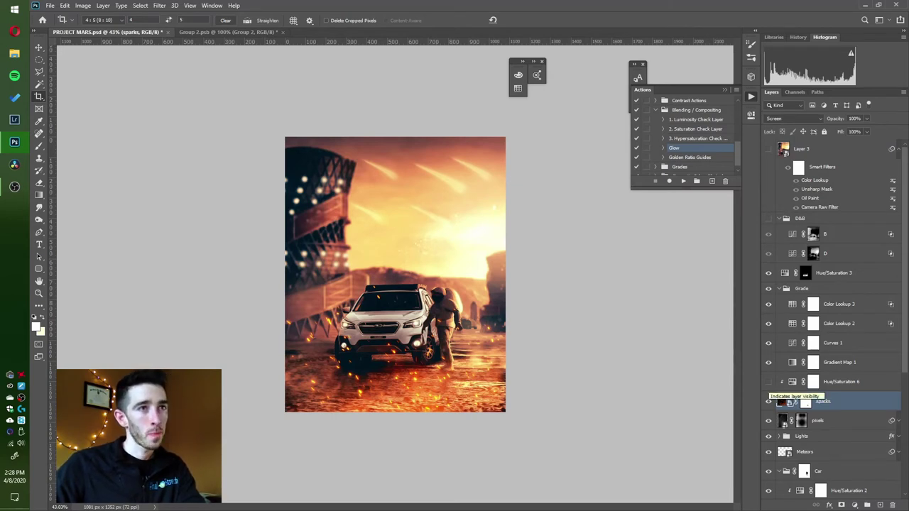
# Turn on the Hue/Saturation 6 adjustment clipped to the sparks, review its settings, and compare the image with and without the sparks layer.
pyautogui.click(813, 381)
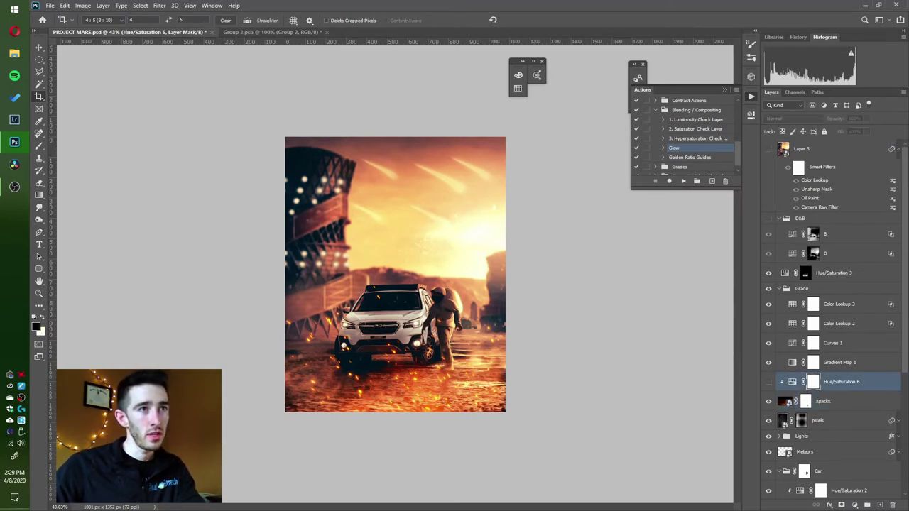
pyautogui.doubleClick(791, 381)
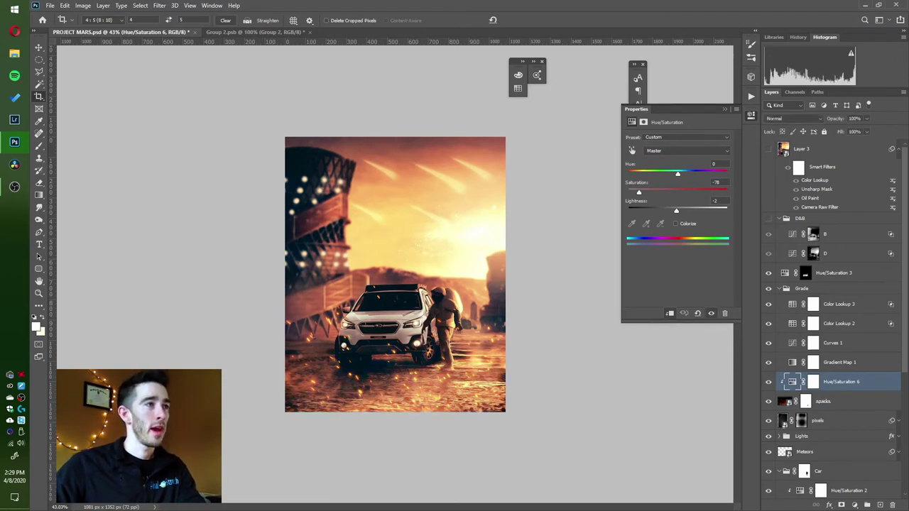
pyautogui.click(768, 401)
pyautogui.click(768, 401)
pyautogui.click(768, 401)
pyautogui.click(768, 402)
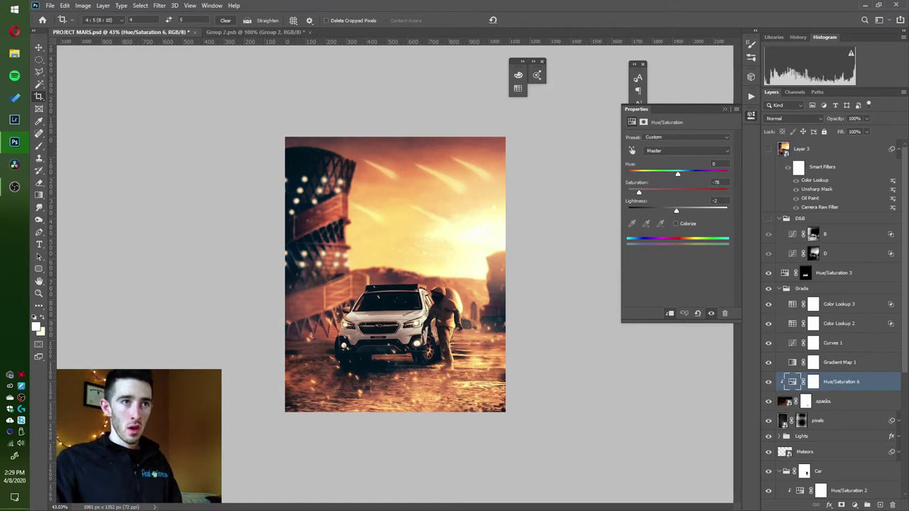
# Group the Hue/Saturation 6, sparks and pixels layers and name the group Effects.
pyautogui.keyDown('shift'); pyautogui.click(827, 420); pyautogui.keyUp('shift')
pyautogui.hotkey('ctrl', 'g')
pyautogui.doubleClick(804, 378)
pyautogui.write('Effects')
pyautogui.press('Return')
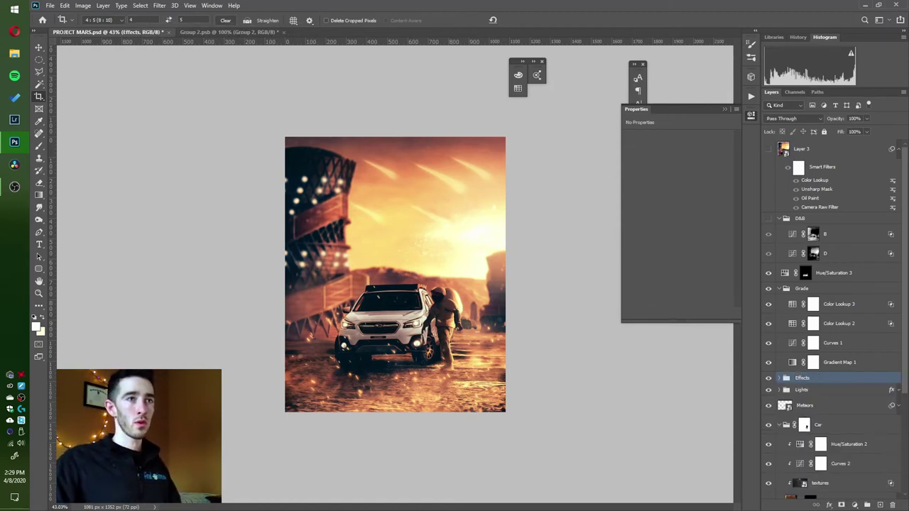
# Compare the image with and without the Effects group, both at normal size and zoomed far out.
pyautogui.click(768, 378)
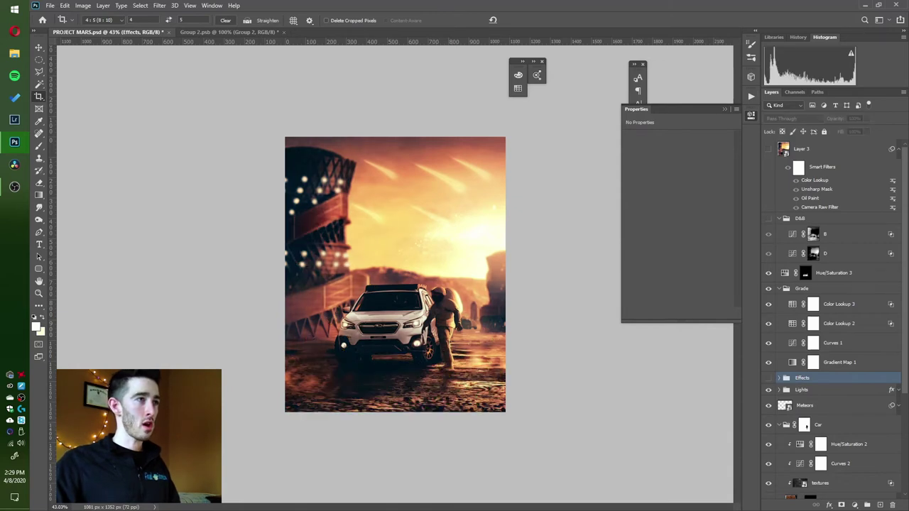
pyautogui.click(767, 378)
pyautogui.click(768, 378)
pyautogui.click(767, 378)
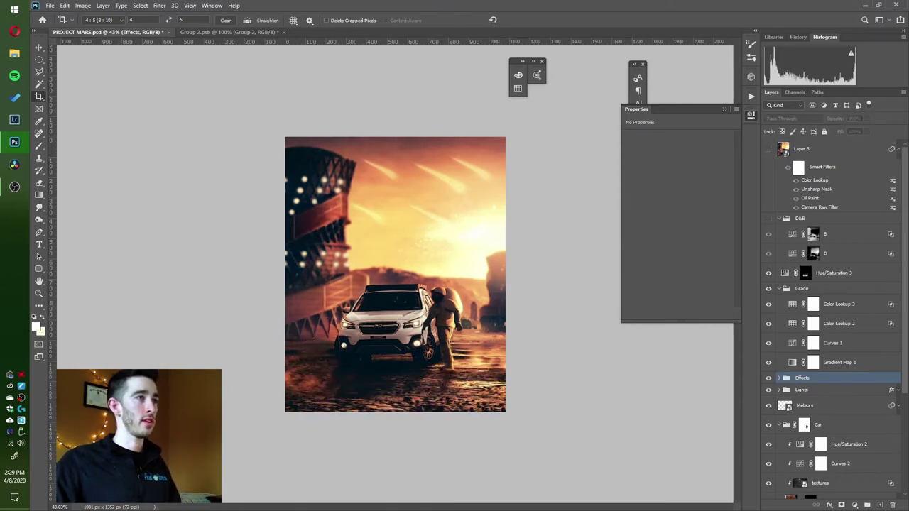
pyautogui.click(767, 378)
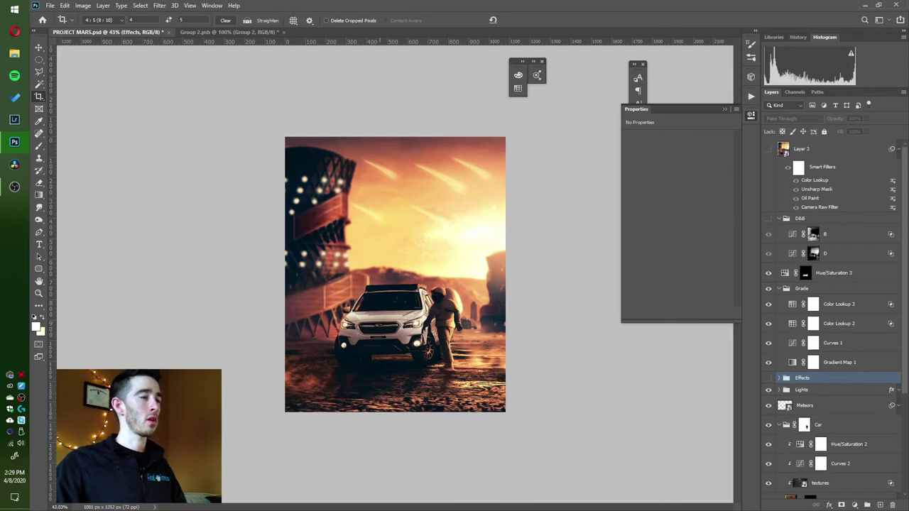
pyautogui.scroll(-10, 385, 321)
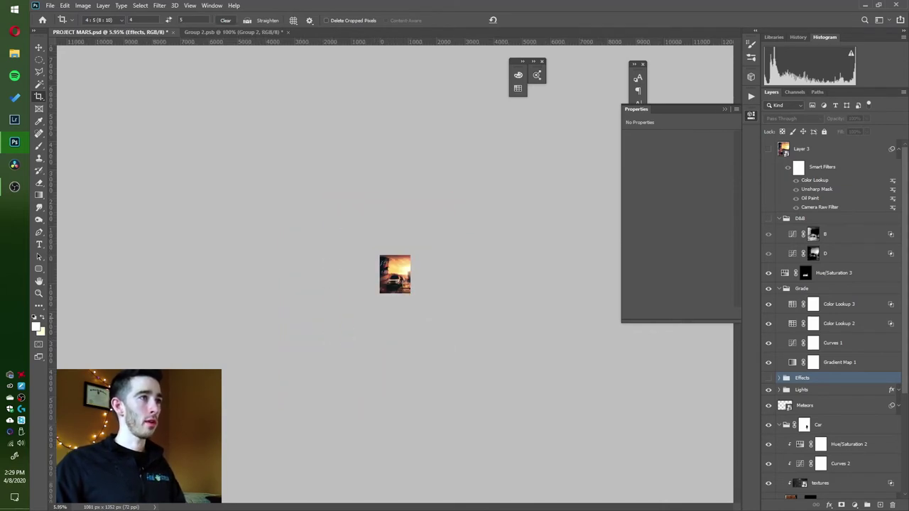
pyautogui.click(768, 378)
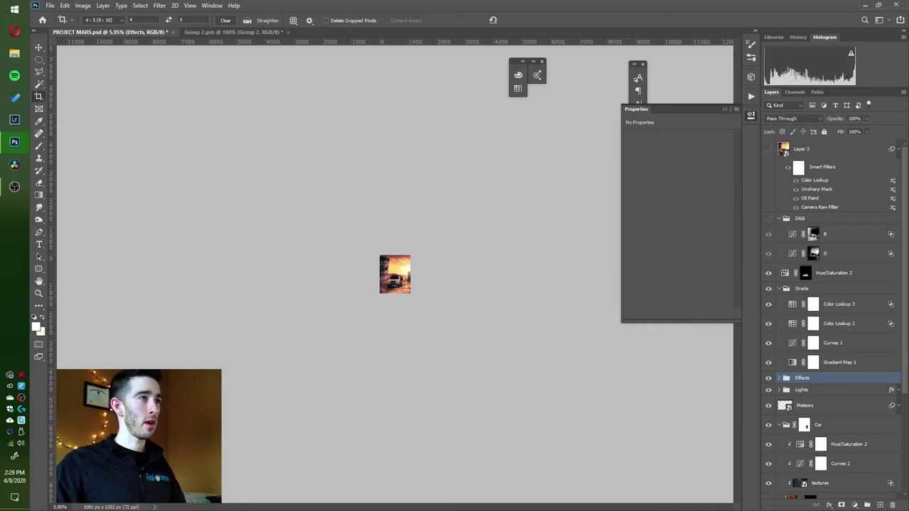
pyautogui.scroll(6, 417, 330)
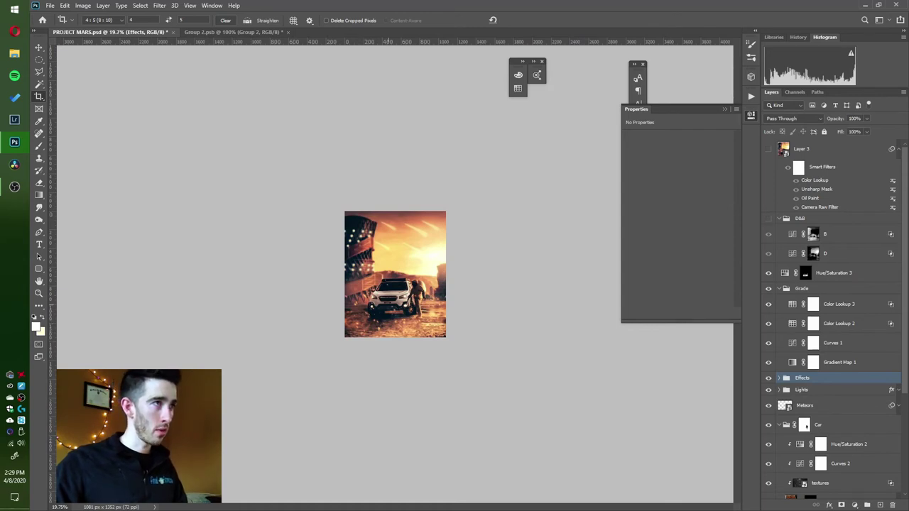
# Turn the Effects group off and back on to judge its contribution with the whole image fitted in view.
pyautogui.click(768, 378)
pyautogui.scroll(-8, 392, 317)
pyautogui.hotkey('ctrl', '0')
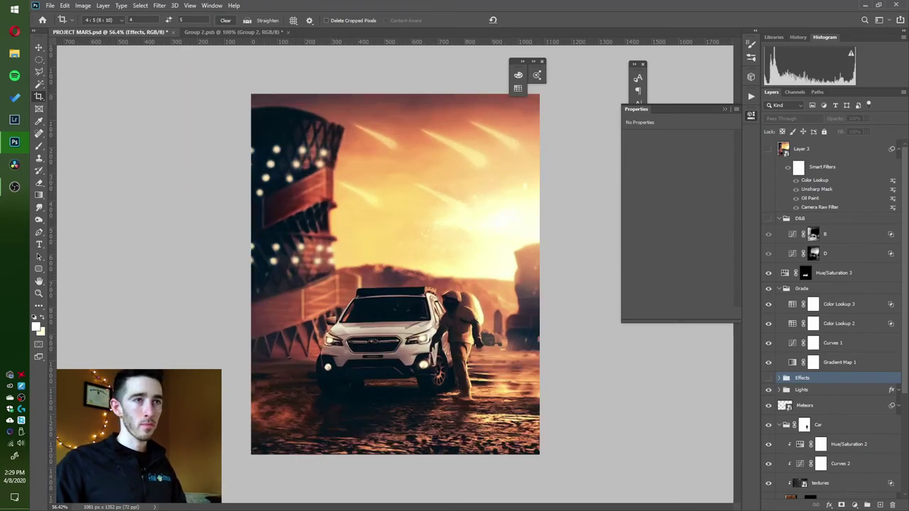
pyautogui.hotkey('ctrl', ',')
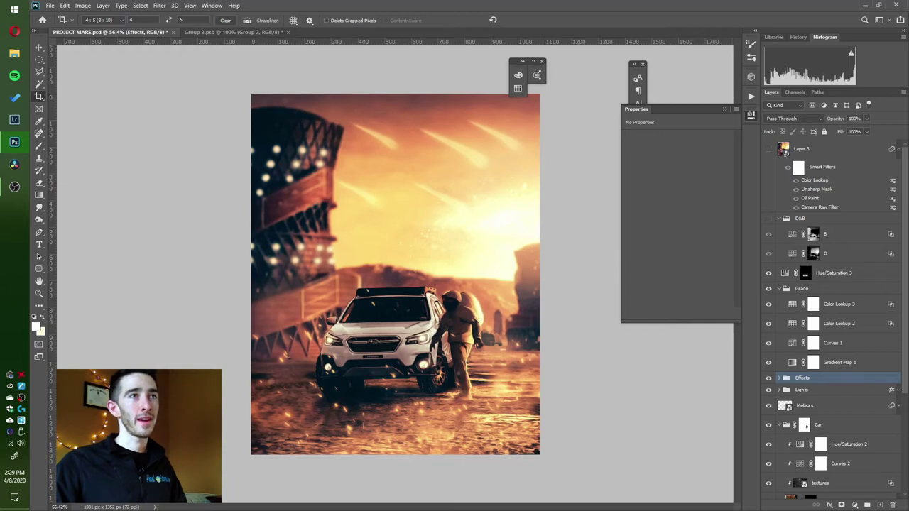
# Make the D&B group visible and compare the image with and without it.
pyautogui.click(835, 254)
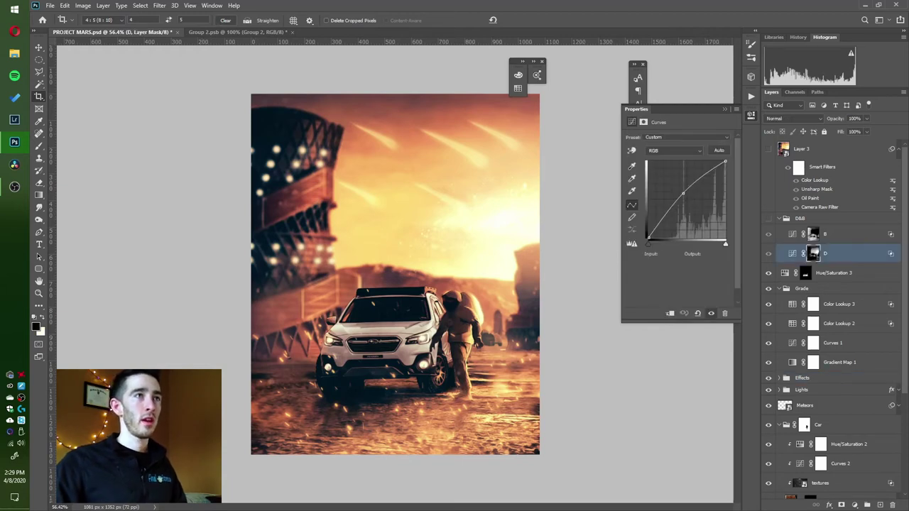
pyautogui.click(768, 219)
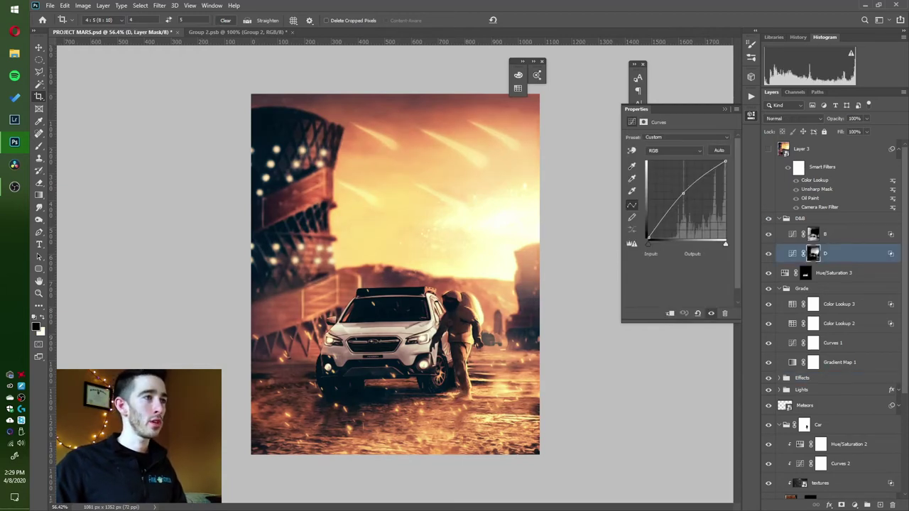
pyautogui.click(768, 218)
pyautogui.click(768, 218)
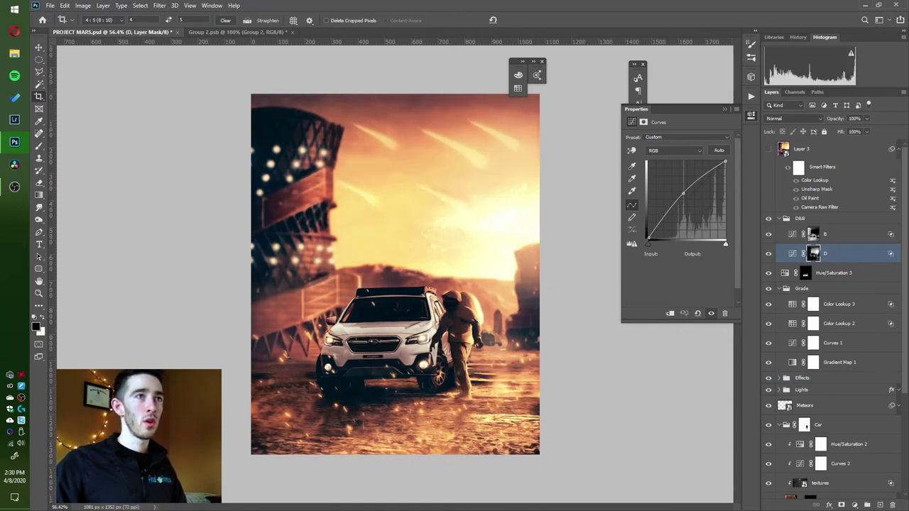
# Review the curves of the B and D adjustments in the D&B group, and compare the image with and without D.
pyautogui.click(825, 234)
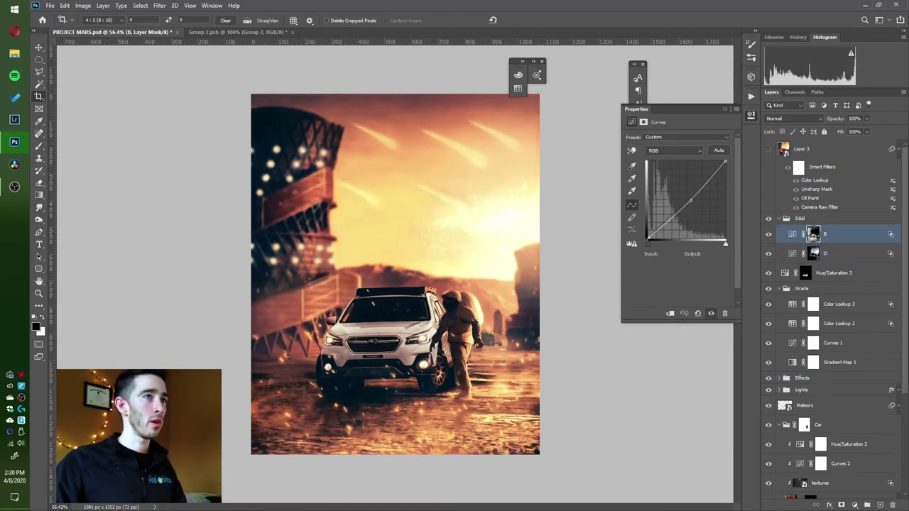
pyautogui.click(825, 254)
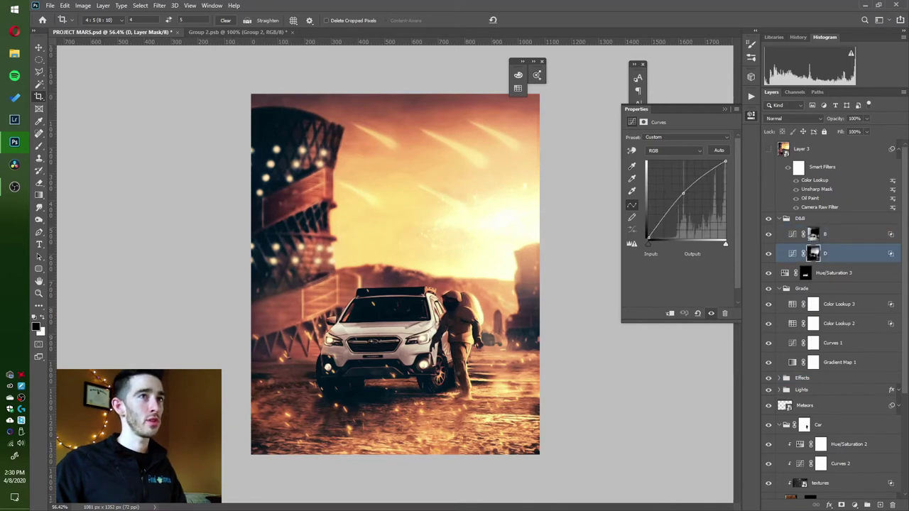
pyautogui.click(825, 234)
pyautogui.click(825, 254)
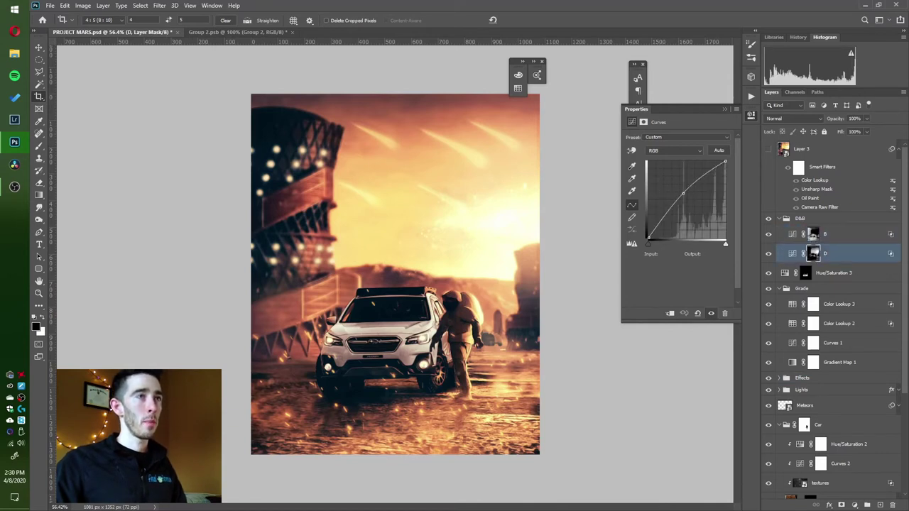
pyautogui.click(768, 253)
pyautogui.click(768, 254)
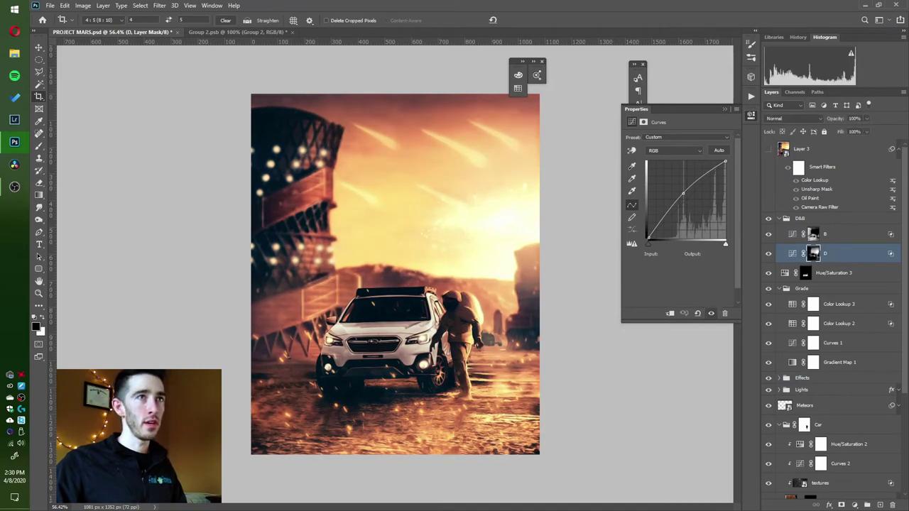
# Examine the D curves layer's mask on its own, alternating between it and the full-colour image.
pyautogui.click(813, 253)
pyautogui.keyDown('alt'); pyautogui.click(812, 253); pyautogui.keyUp('alt')
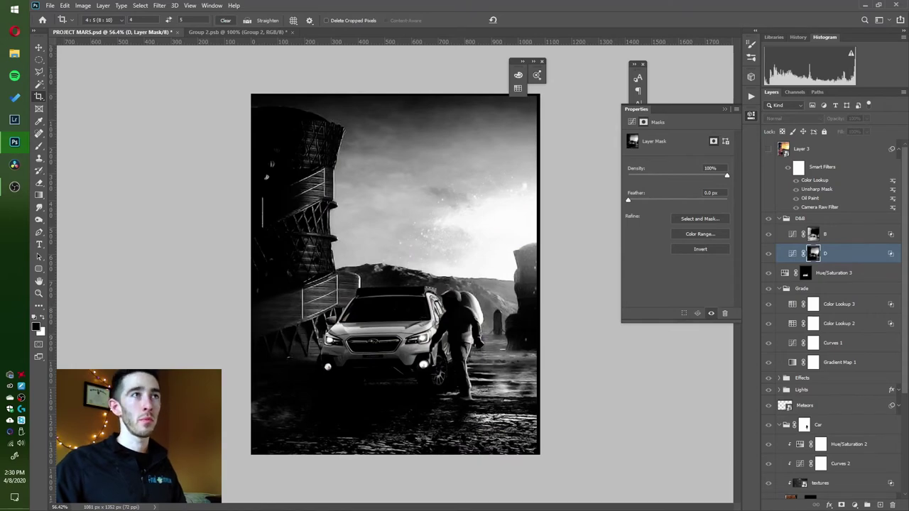
pyautogui.click(793, 253)
pyautogui.click(813, 254)
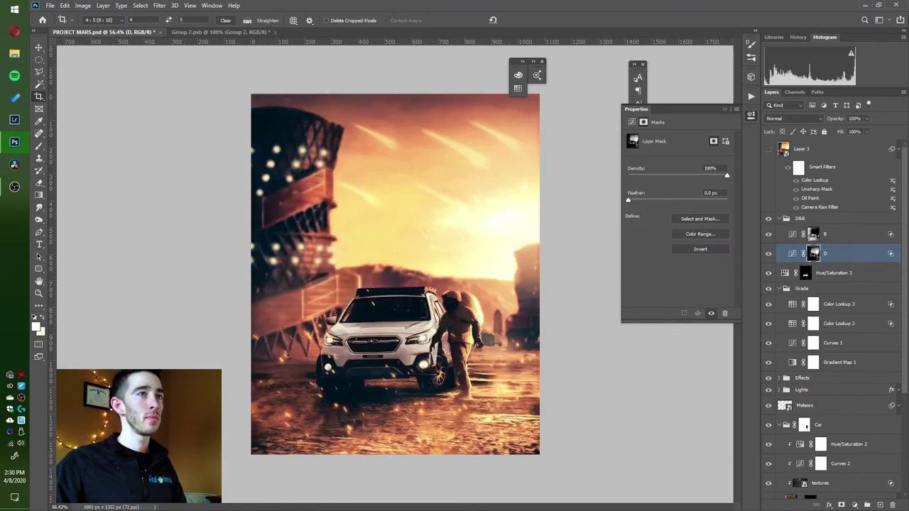
pyautogui.keyDown('alt'); pyautogui.click(813, 254); pyautogui.keyUp('alt')
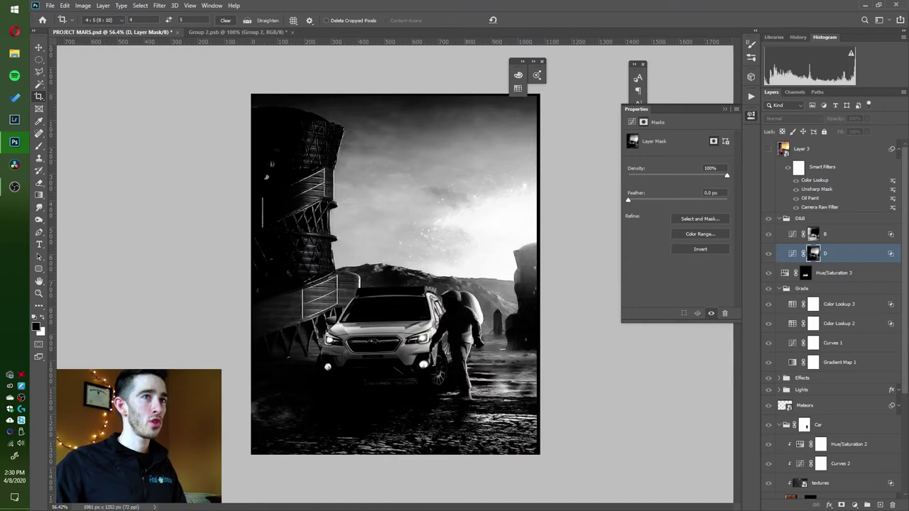
pyautogui.click(793, 253)
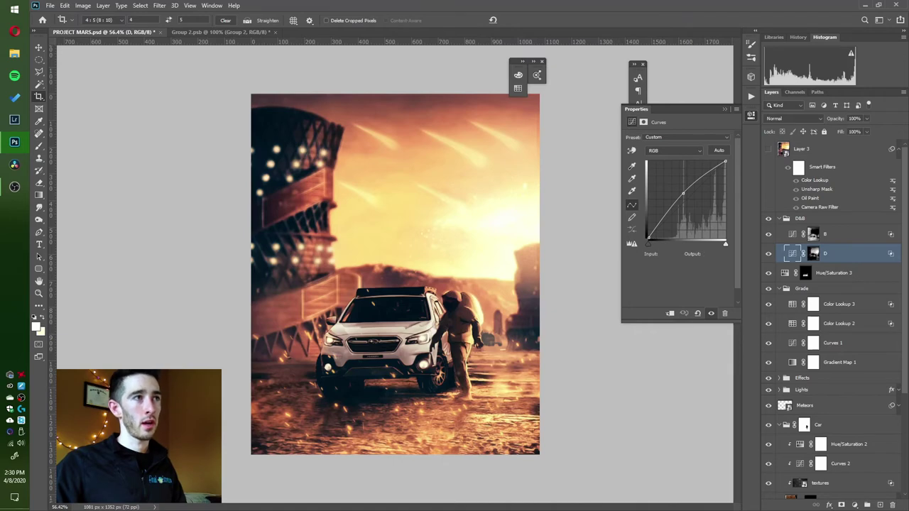
pyautogui.keyDown('alt'); pyautogui.click(814, 254); pyautogui.keyUp('alt')
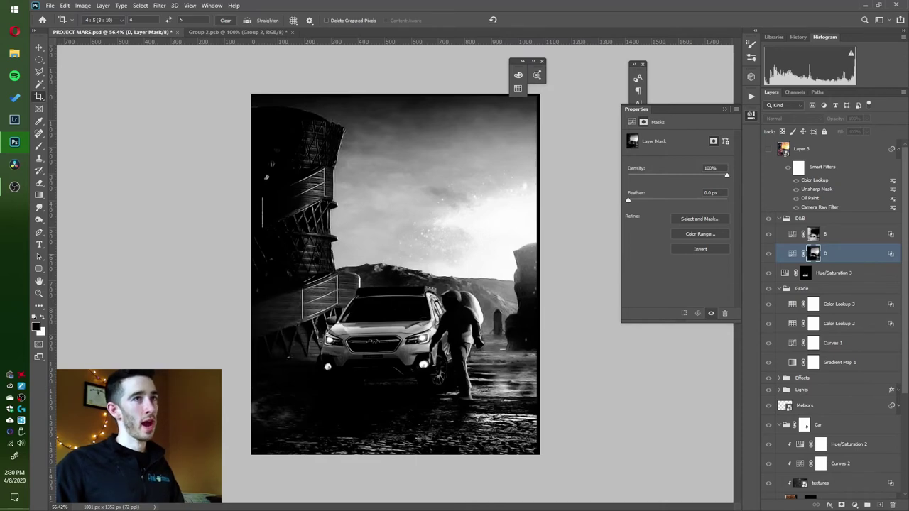
pyautogui.click(792, 254)
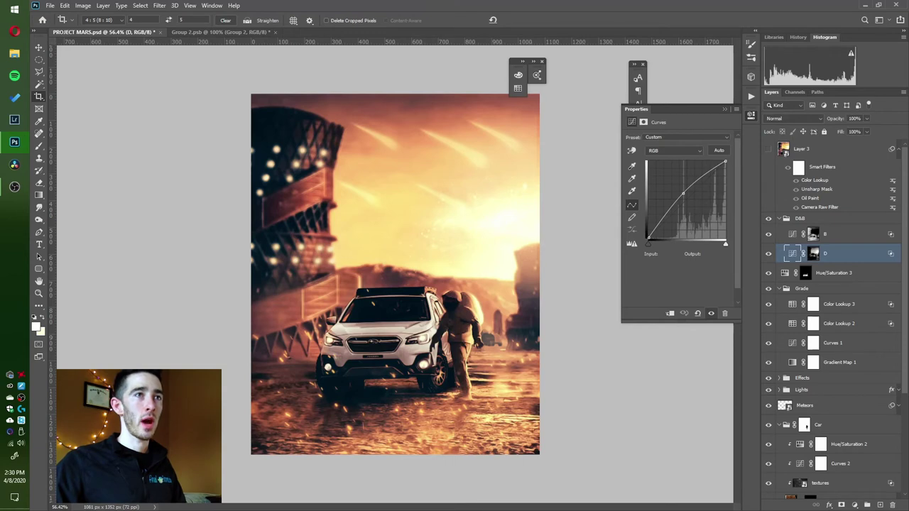
# Examine the Blue, Green and Red channels individually and restore the full RGB composite view.
pyautogui.click(795, 92)
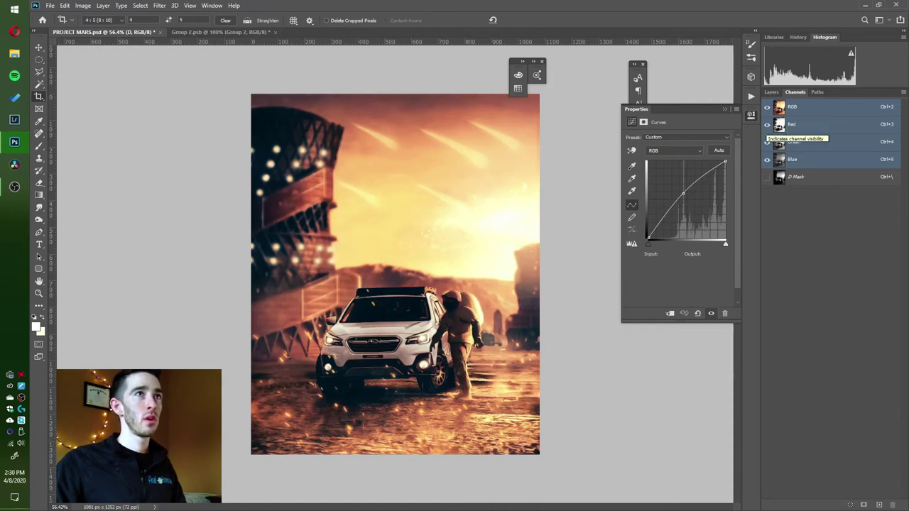
pyautogui.click(767, 124)
pyautogui.click(767, 141)
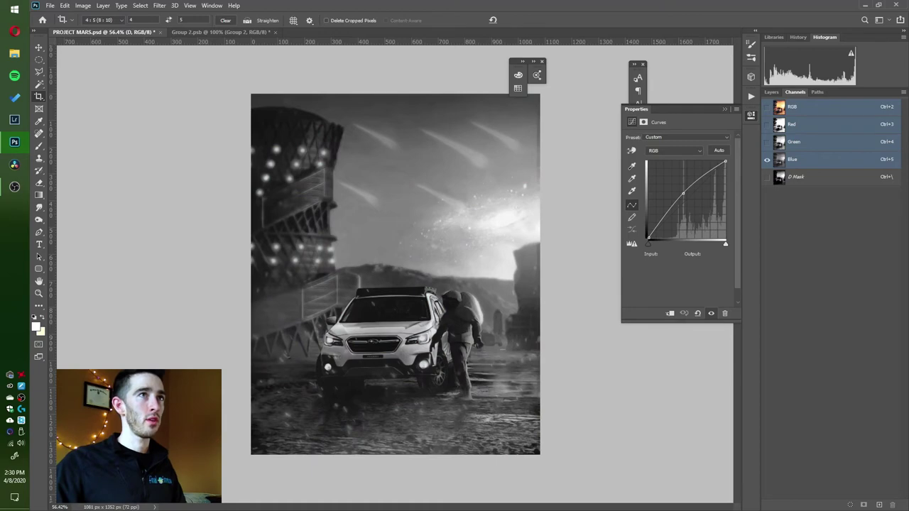
pyautogui.click(767, 142)
pyautogui.click(766, 159)
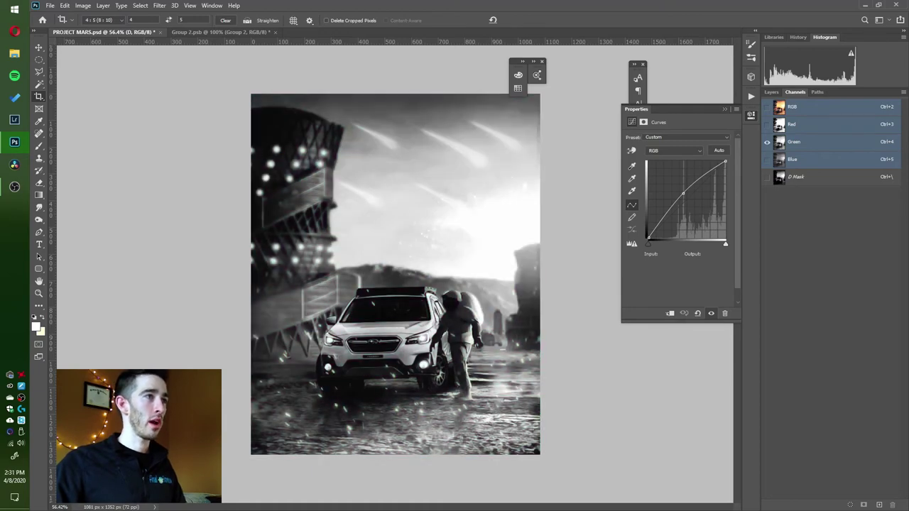
pyautogui.click(767, 124)
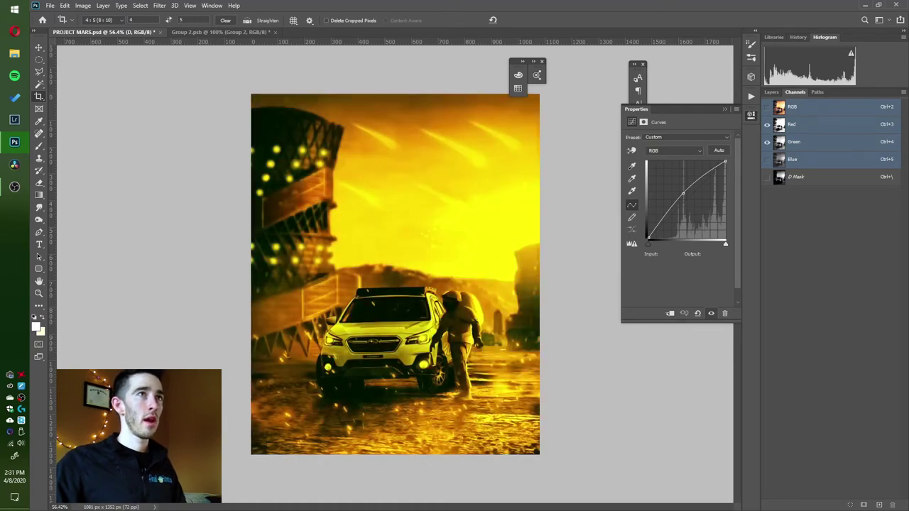
pyautogui.click(767, 142)
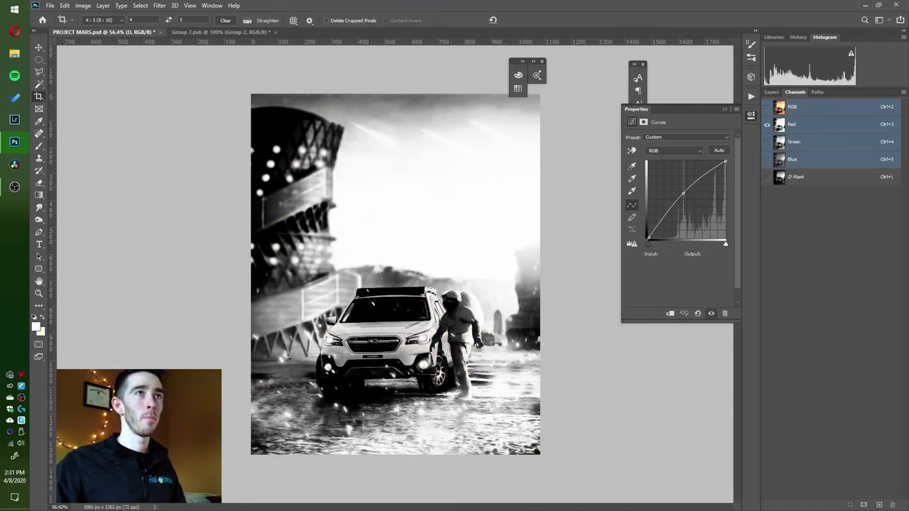
pyautogui.hotkey('ctrl', '2')
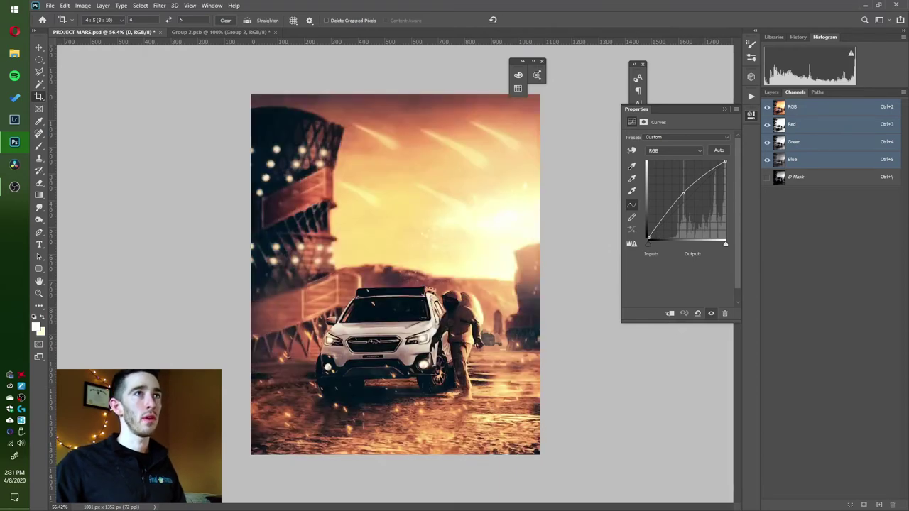
# Load the RGB composite as a highlights selection, narrow it by intersecting, compare it with the D and B layers, and deselect.
pyautogui.hotkey('ctrl', 'alt', '2')
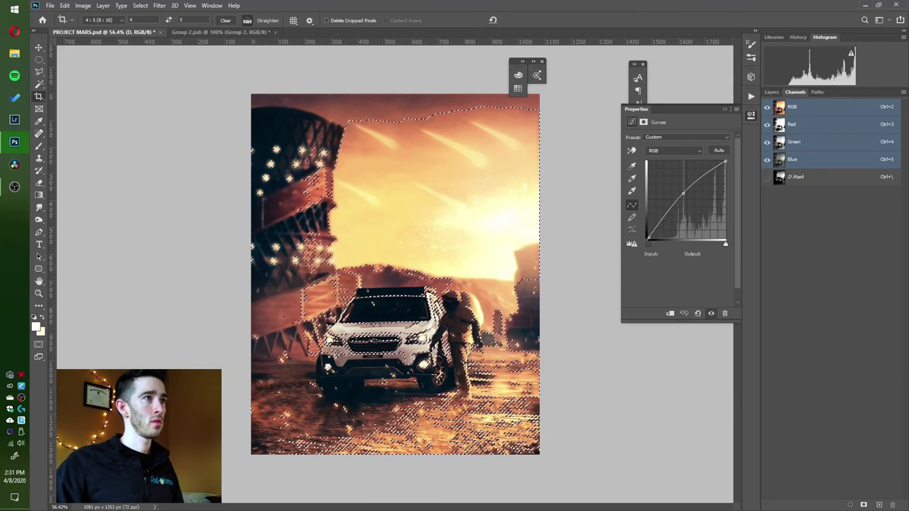
pyautogui.keyDown('ctrl'); pyautogui.keyDown('alt'); pyautogui.keyDown('shift'); pyautogui.click(778, 108); pyautogui.keyUp('shift'); pyautogui.keyUp('alt'); pyautogui.keyUp('ctrl')
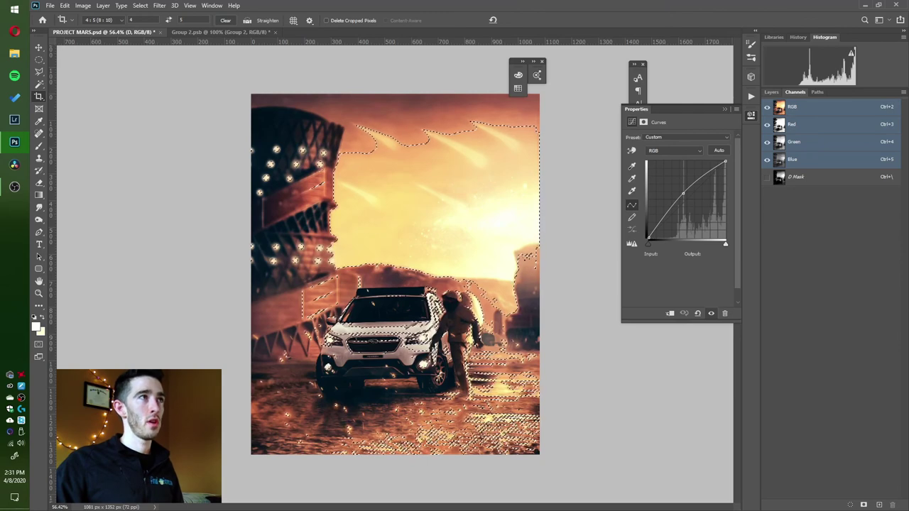
pyautogui.click(771, 92)
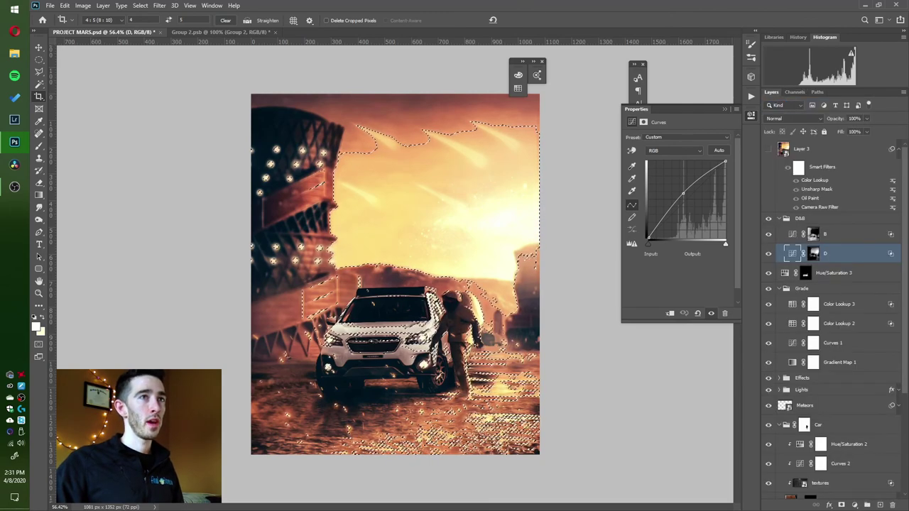
pyautogui.keyDown('alt'); pyautogui.click(813, 253); pyautogui.keyUp('alt')
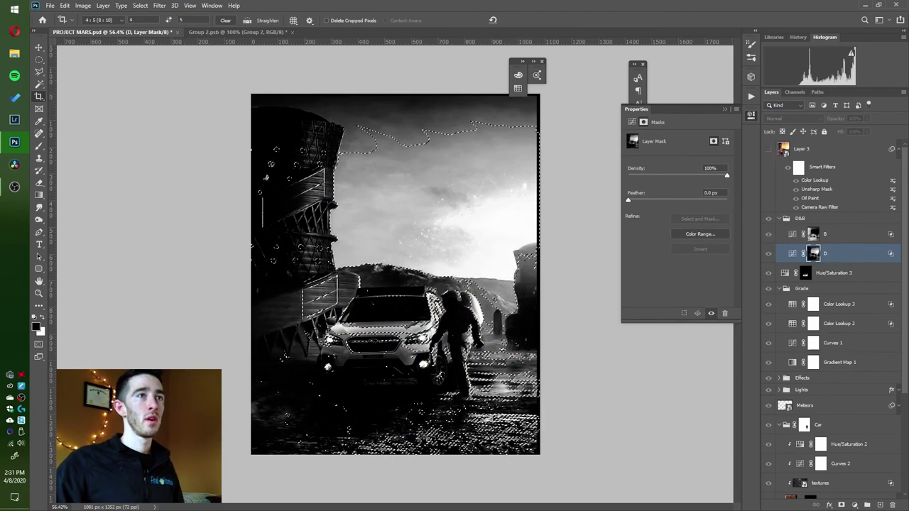
pyautogui.click(814, 234)
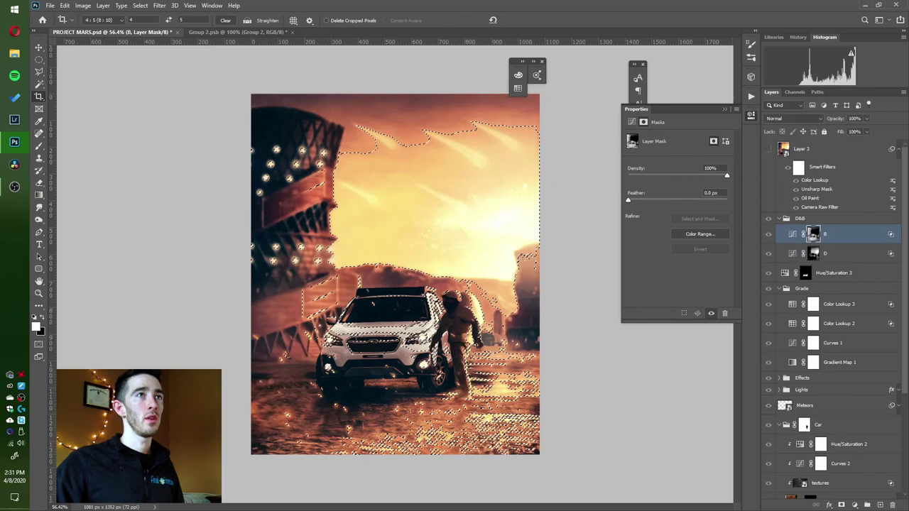
pyautogui.hotkey('ctrl', 'd')
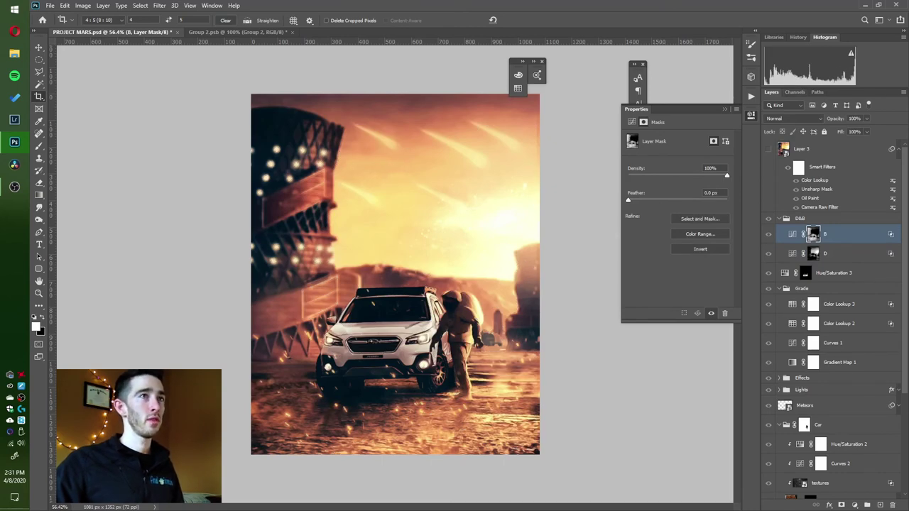
# Load the RGB composite as a luminosity selection, broaden it to include more tones, and invert it to select the shadows.
pyautogui.press('x')
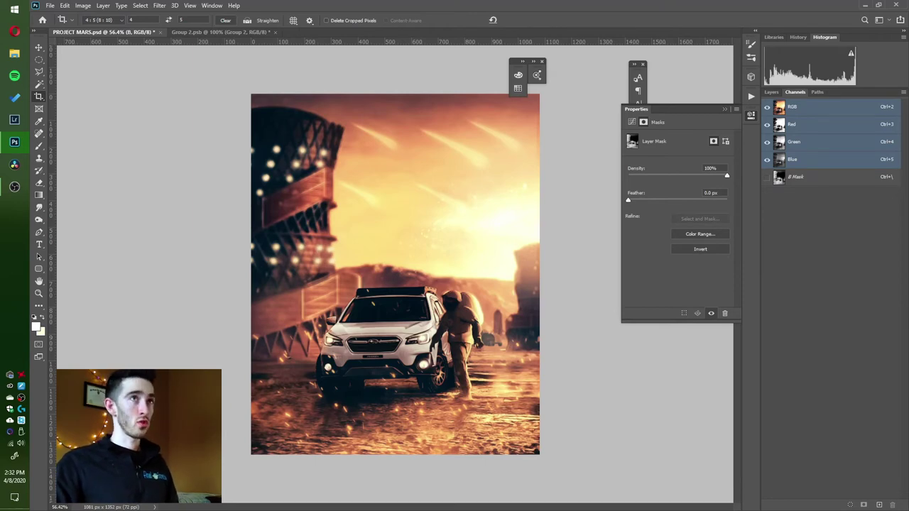
pyautogui.keyDown('ctrl'); pyautogui.click(779, 107); pyautogui.keyUp('ctrl')
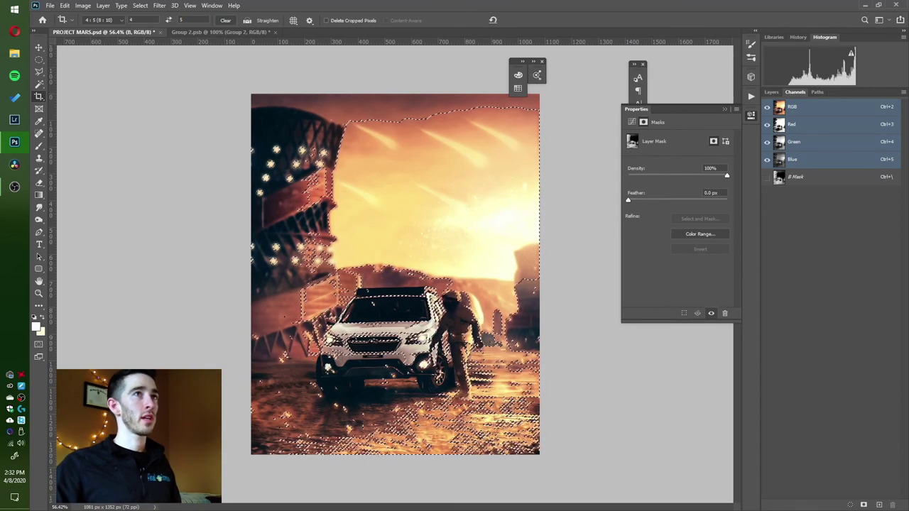
pyautogui.hotkey('ctrl', 'alt', '3')
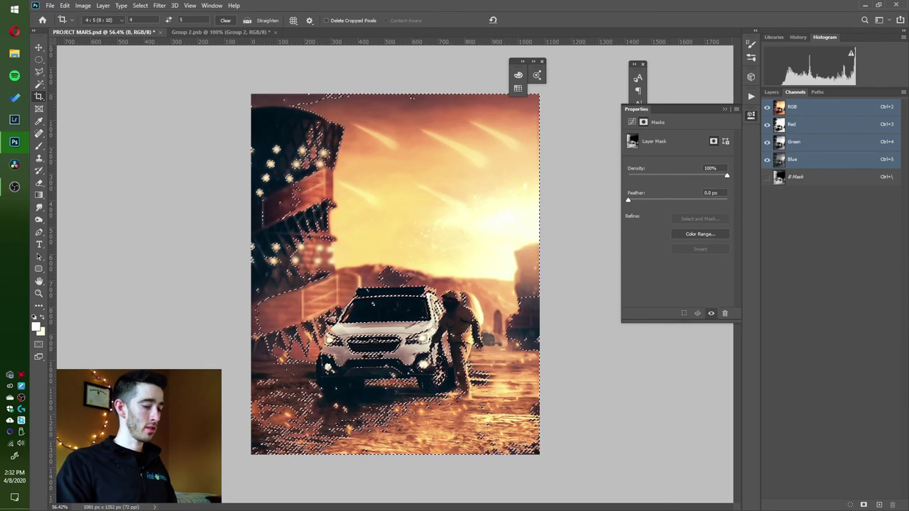
pyautogui.hotkey('ctrl', 'shift', 'i')
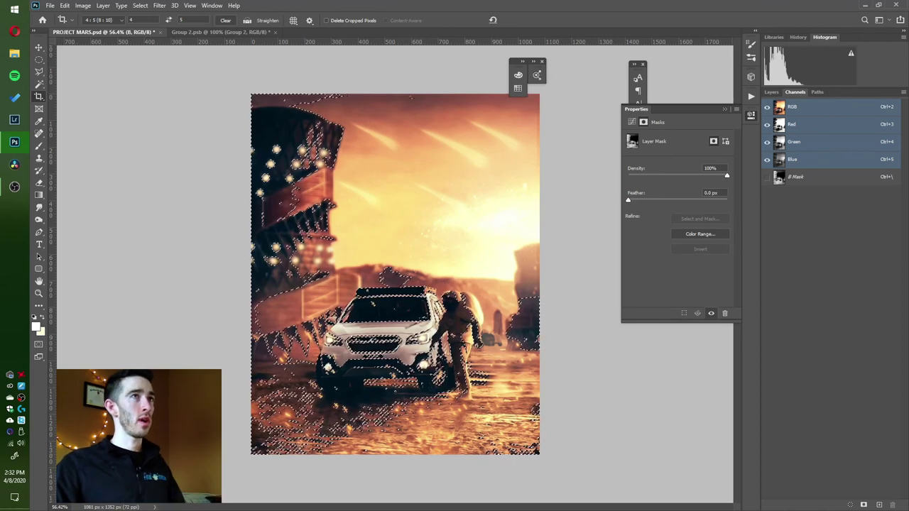
# Replace the B curves layer's mask with one made from the shadow selection and display the new mask on its own.
pyautogui.click(771, 92)
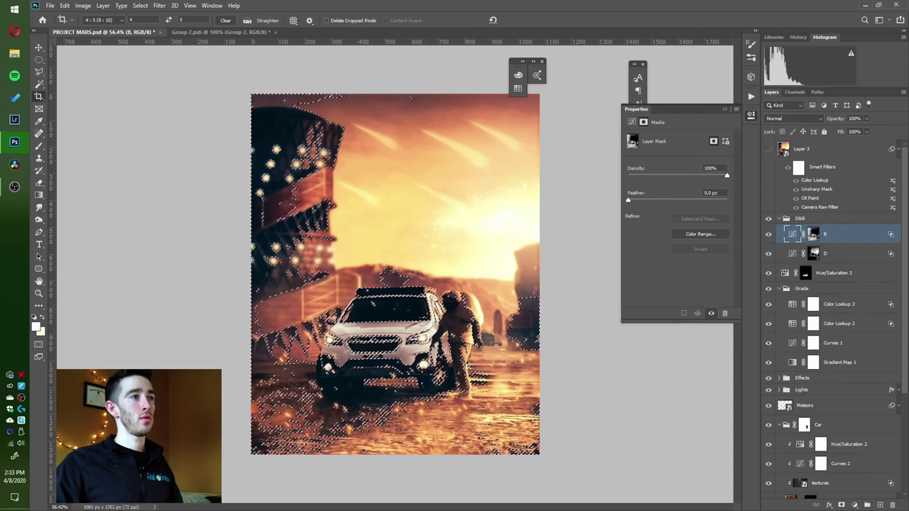
pyautogui.rightClick(813, 237)
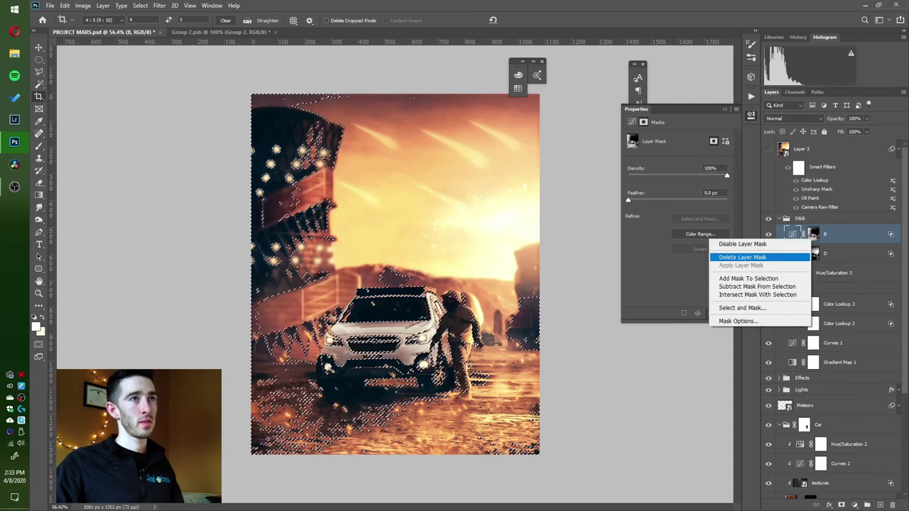
pyautogui.click(735, 252)
pyautogui.click(840, 504)
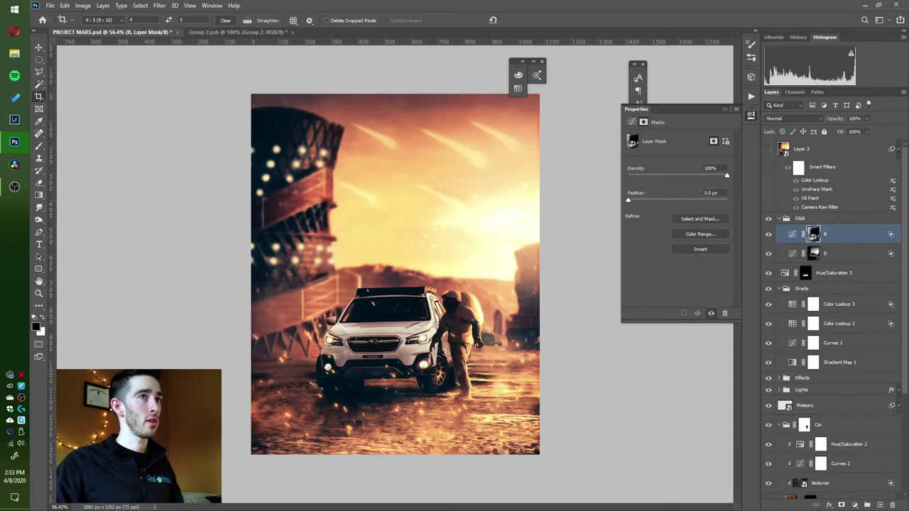
pyautogui.keyDown('alt'); pyautogui.click(813, 233); pyautogui.keyUp('alt')
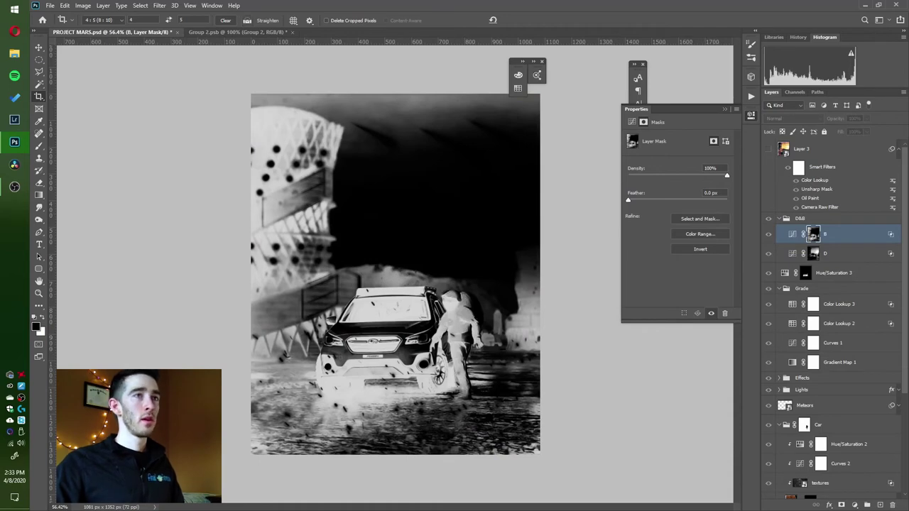
# Leave the mask-only view and compare the composite with the D&B group hidden and shown, including at thumbnail size.
pyautogui.keyDown('alt'); pyautogui.click(813, 233); pyautogui.keyUp('alt')
pyautogui.click(768, 218)
pyautogui.click(768, 218)
pyautogui.click(768, 218)
pyautogui.click(768, 219)
pyautogui.scroll(-12, 395, 274)
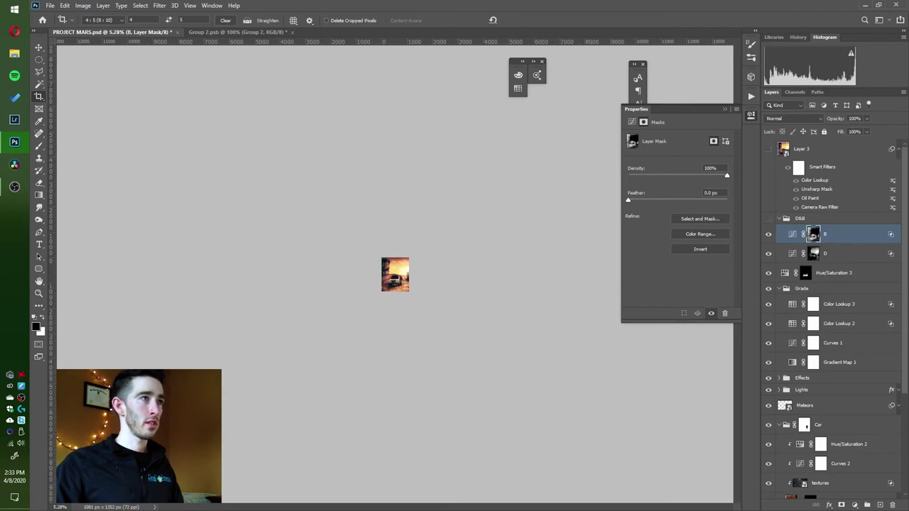
pyautogui.scroll(8, 395, 274)
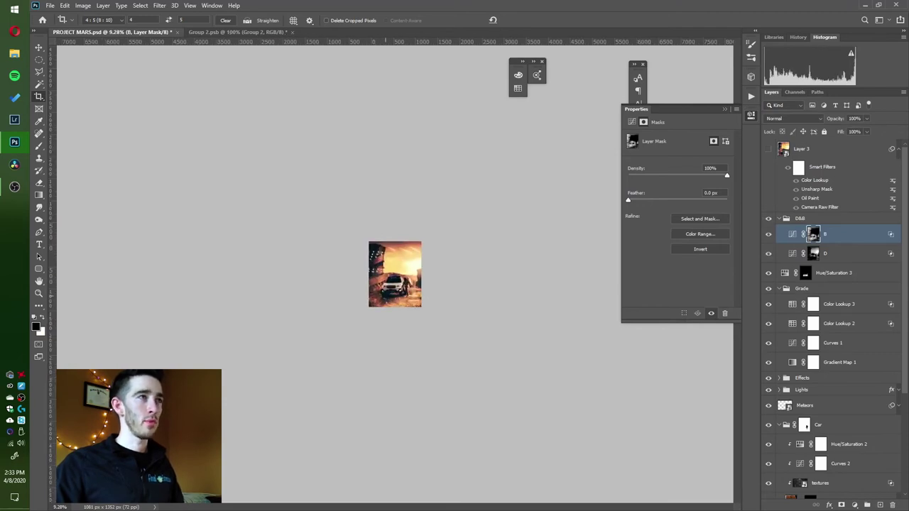
pyautogui.scroll(-8, 395, 274)
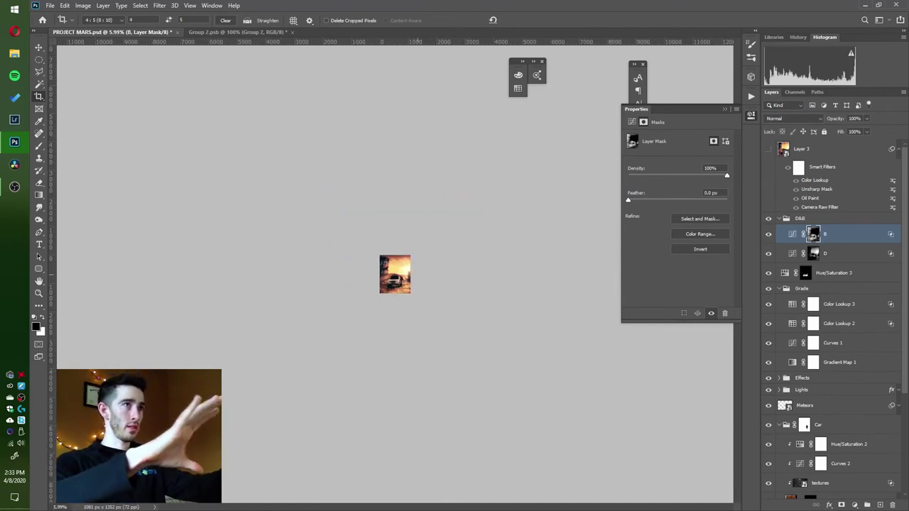
pyautogui.scroll(3, 395, 274)
pyautogui.scroll(8, 395, 274)
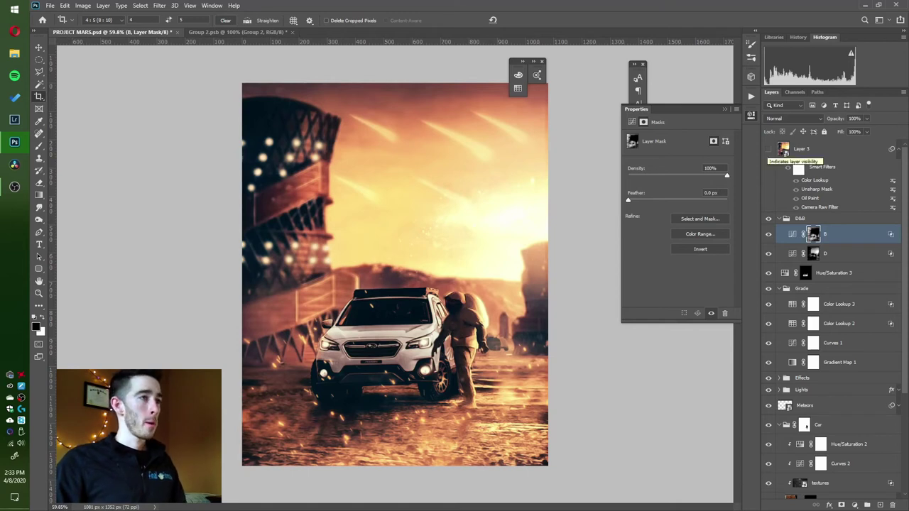
# Compare the car layer with its smart filters switched off and on, inspecting the vehicle's detail up close.
pyautogui.scroll(-5, 769, 151)
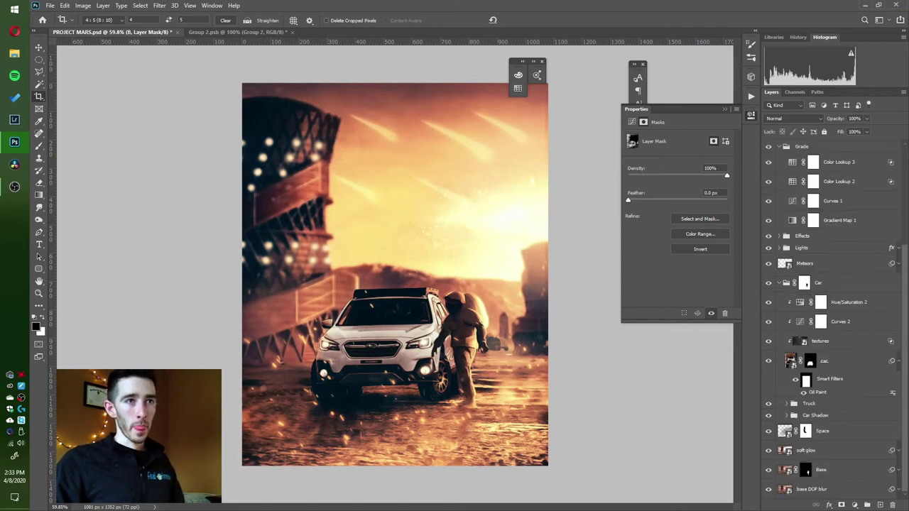
pyautogui.click(795, 379)
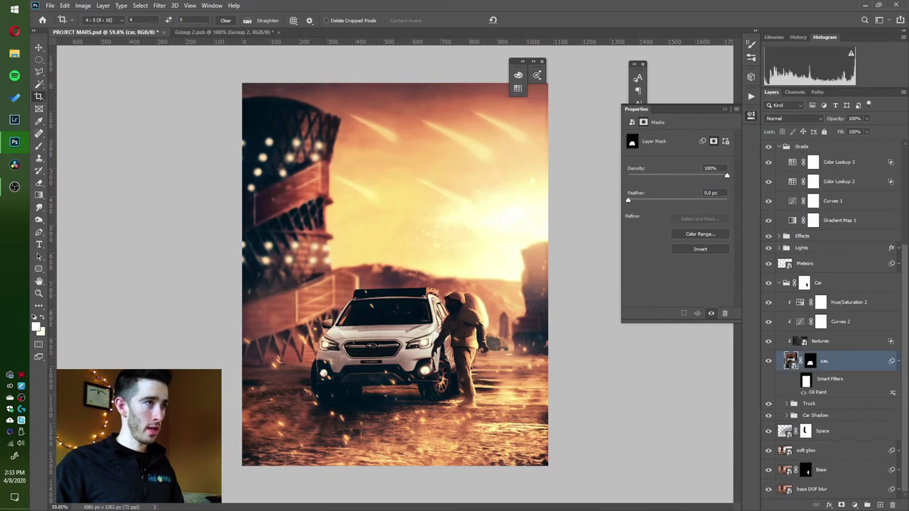
pyautogui.scroll(4, 435, 383)
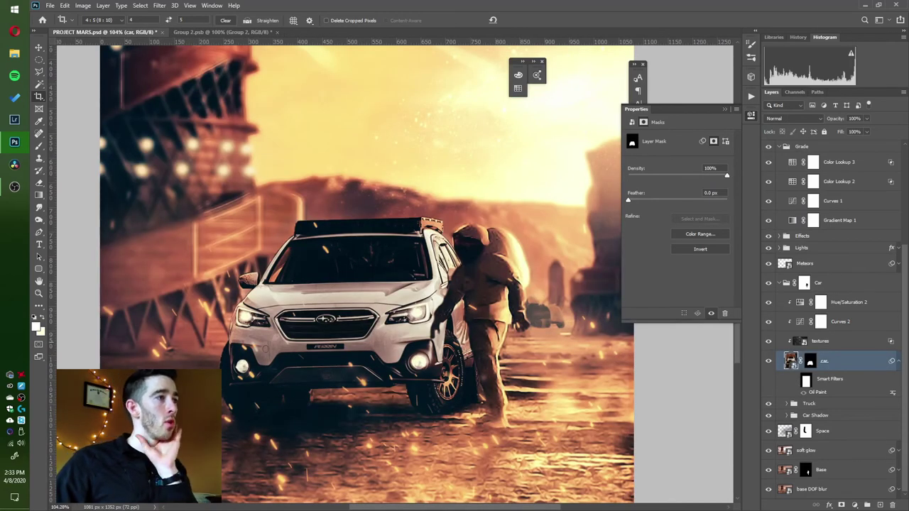
pyautogui.scroll(1, 263, 348)
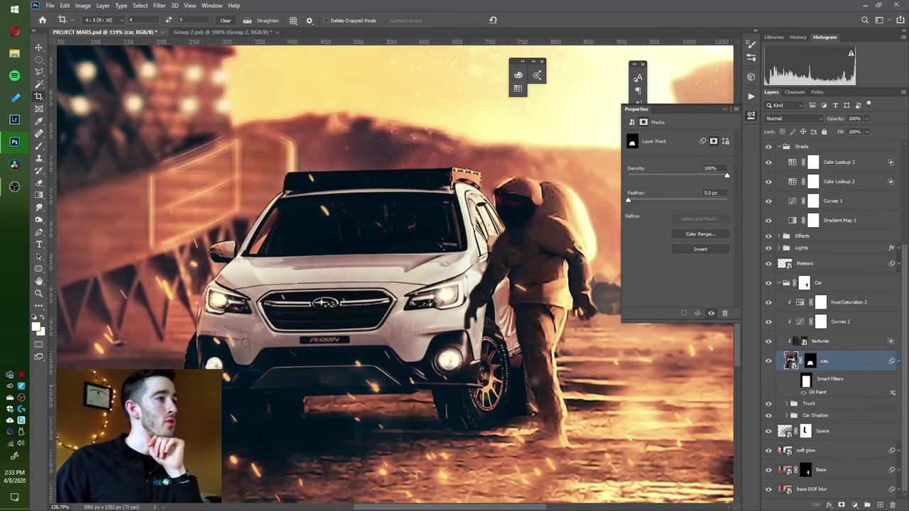
pyautogui.scroll(-2, 244, 343)
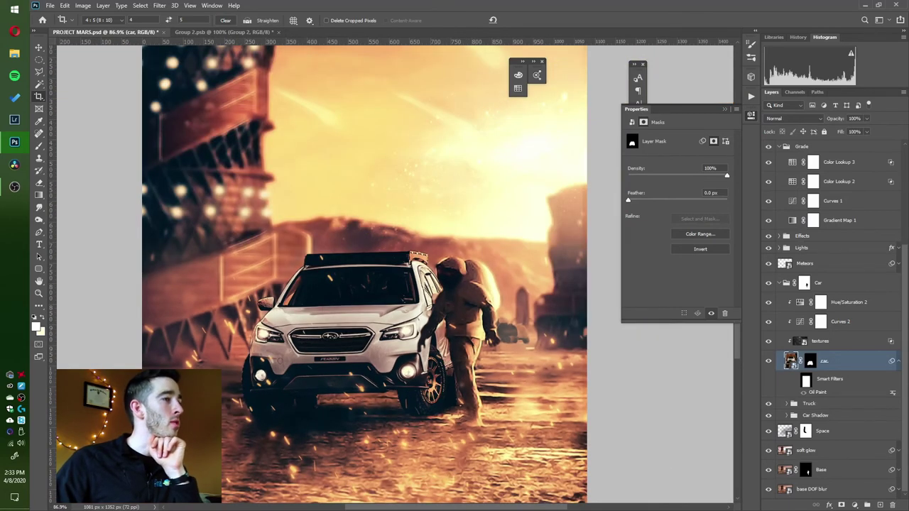
pyautogui.moveTo(511, 490); pyautogui.dragTo(502, 435)
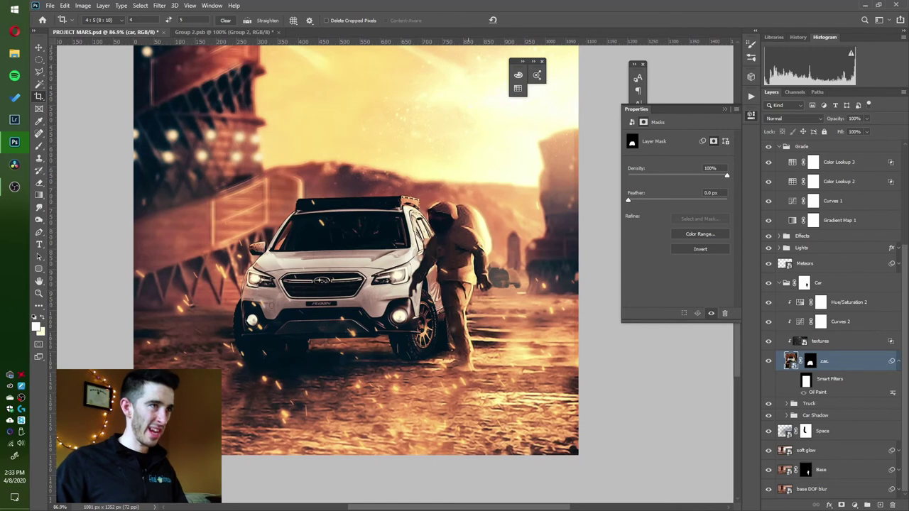
pyautogui.click(795, 380)
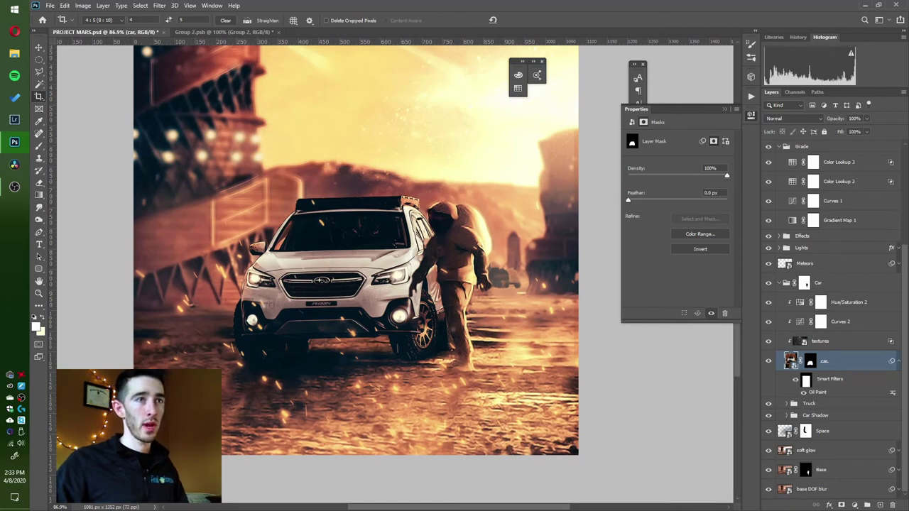
pyautogui.click(790, 360)
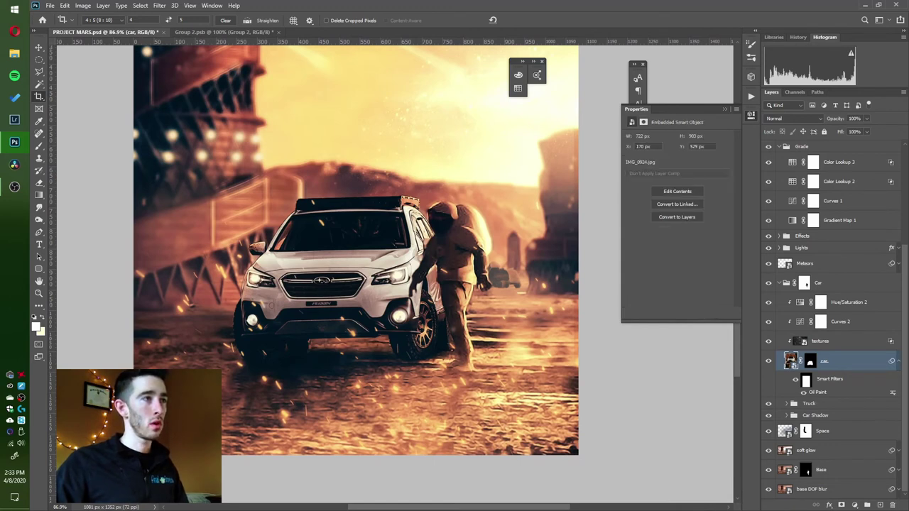
pyautogui.click(795, 379)
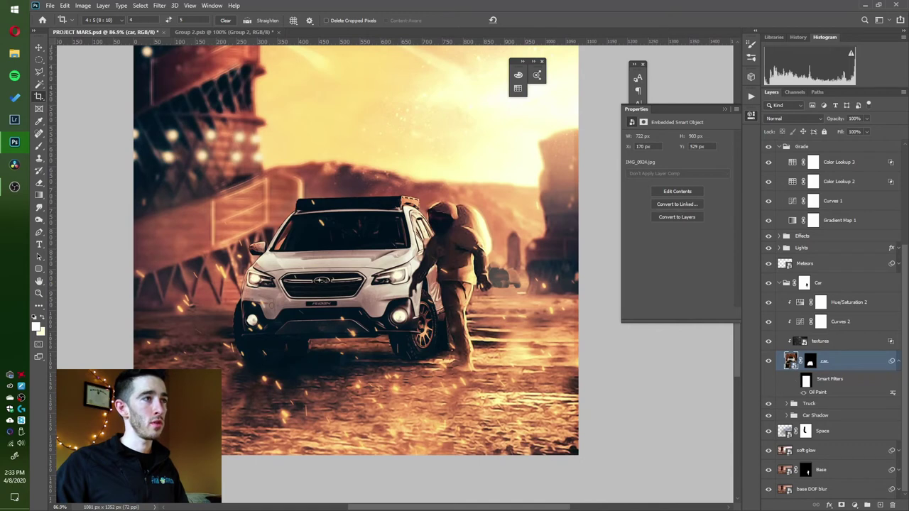
pyautogui.click(795, 380)
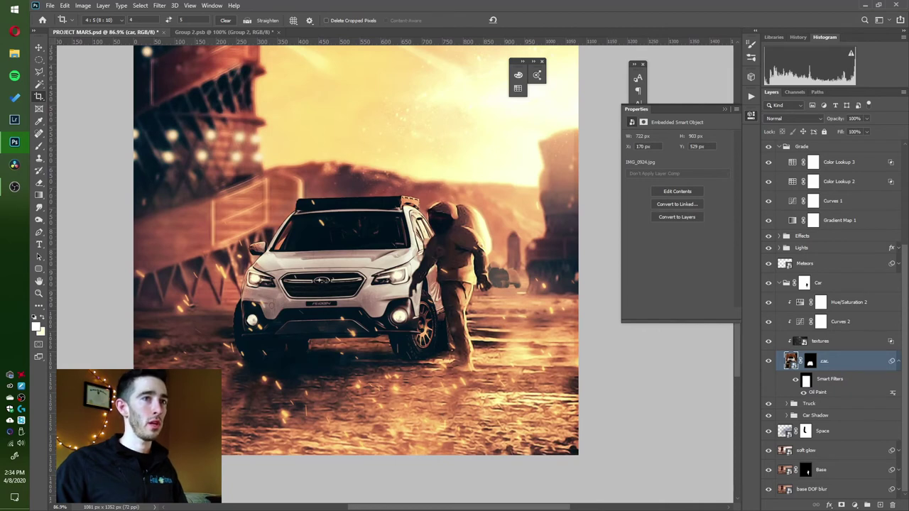
# Open the car layer's Oil Paint filter settings and try Stylization and Cleanliness at 10.0 each.
pyautogui.doubleClick(818, 393)
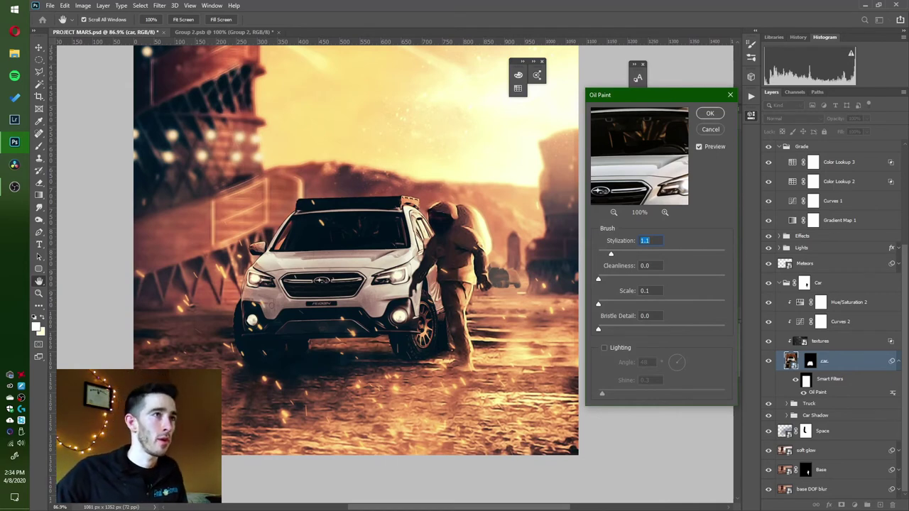
pyautogui.write('1.2')
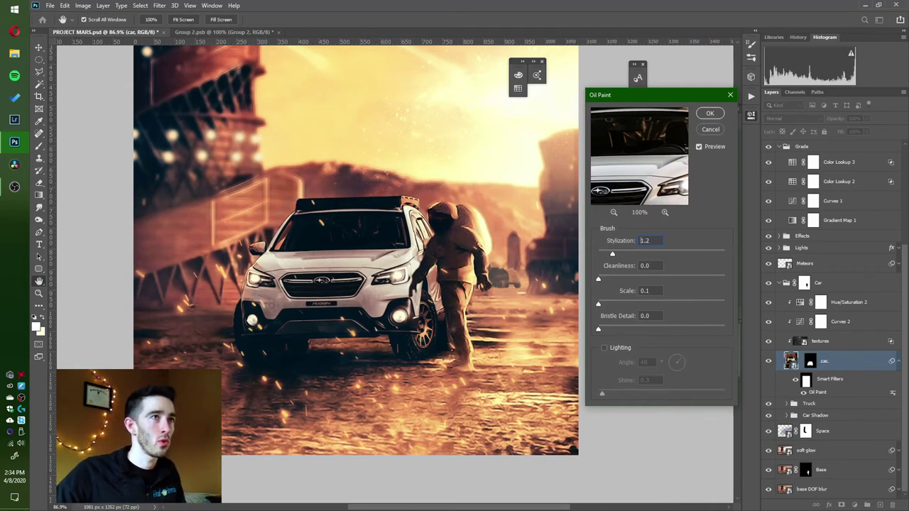
pyautogui.moveTo(612, 254); pyautogui.dragTo(724, 254)
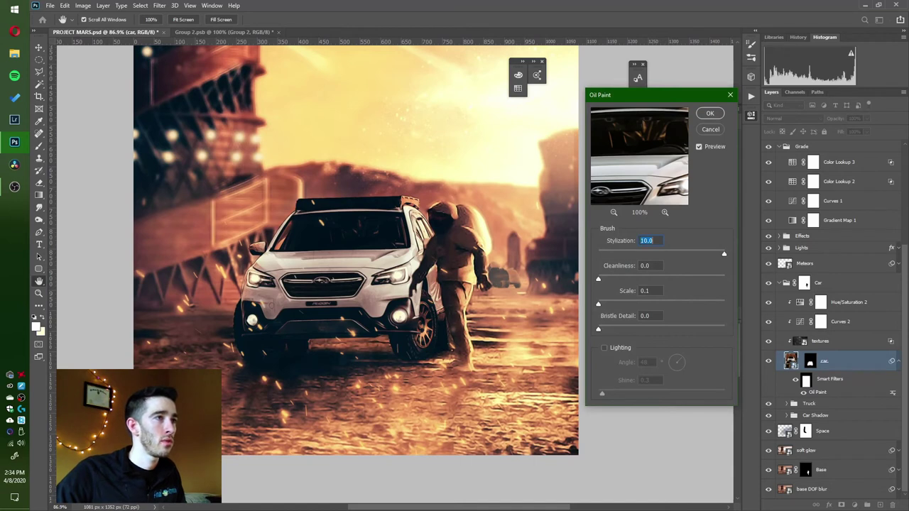
pyautogui.press('Tab')
pyautogui.hotkey('shift', 'Up')
pyautogui.hotkey('shift', 'Up')
pyautogui.hotkey('shift', 'Up')
pyautogui.hotkey('shift', 'Up')
pyautogui.hotkey('shift', 'Up')
pyautogui.hotkey('shift', 'Up')
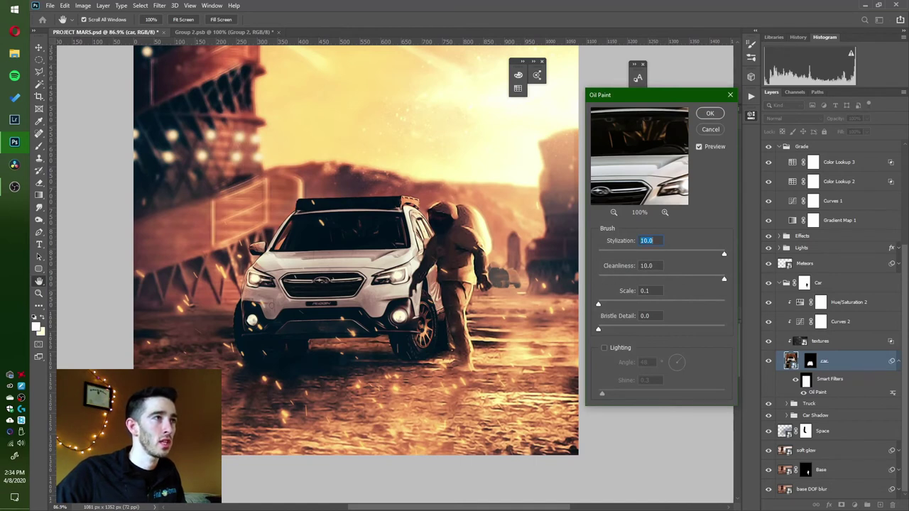
# Try the Oil Paint filter on the car with Stylization values of 4.3, 9.0, 1.2 and 0.9.
pyautogui.moveTo(724, 254); pyautogui.dragTo(652, 255)
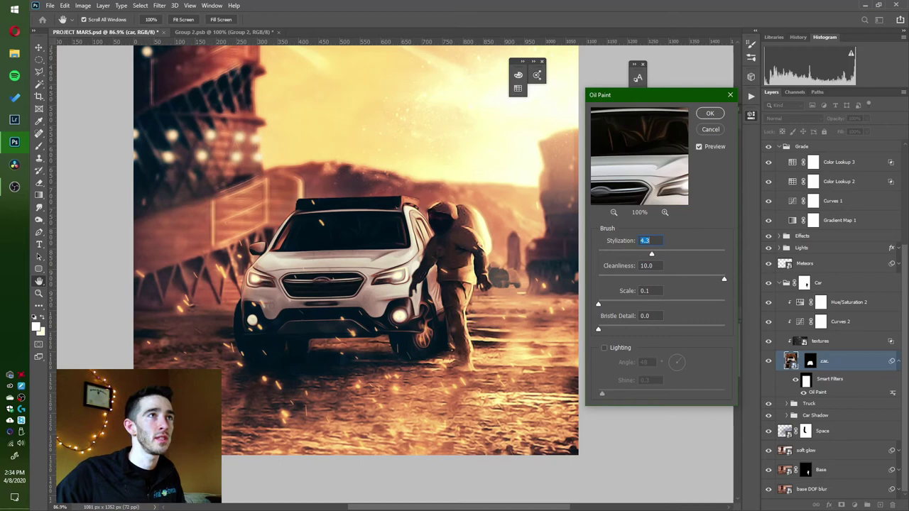
pyautogui.moveTo(426, 255); pyautogui.dragTo(358, 257)
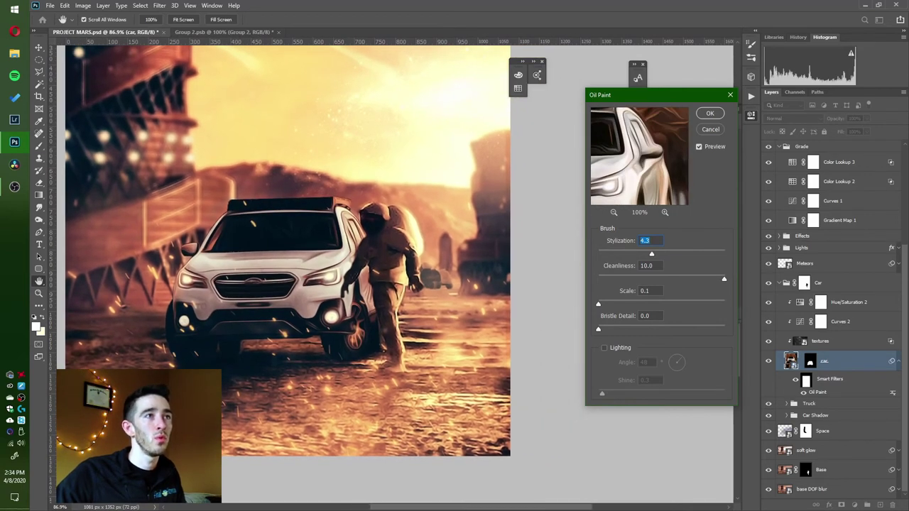
pyautogui.moveTo(651, 253); pyautogui.dragTo(712, 254)
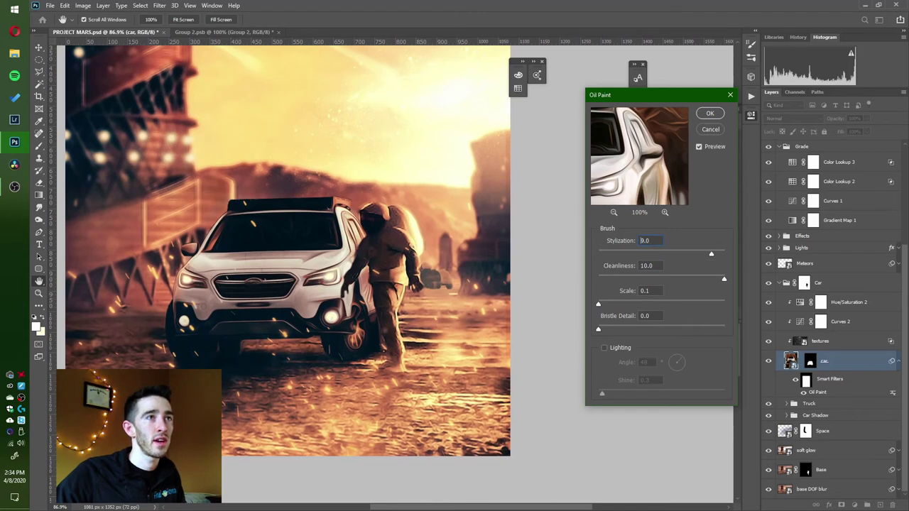
pyautogui.write('1.2')
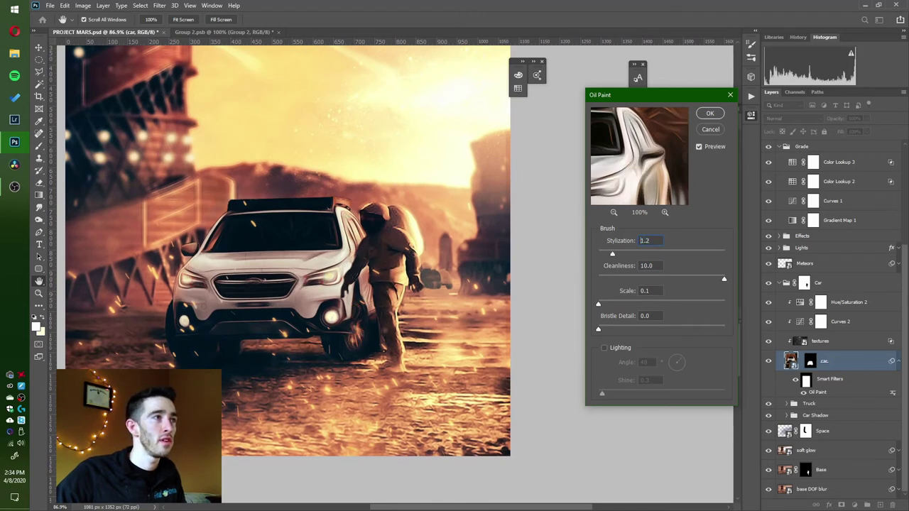
pyautogui.press('Down')
pyautogui.press('Down')
pyautogui.press('Down')
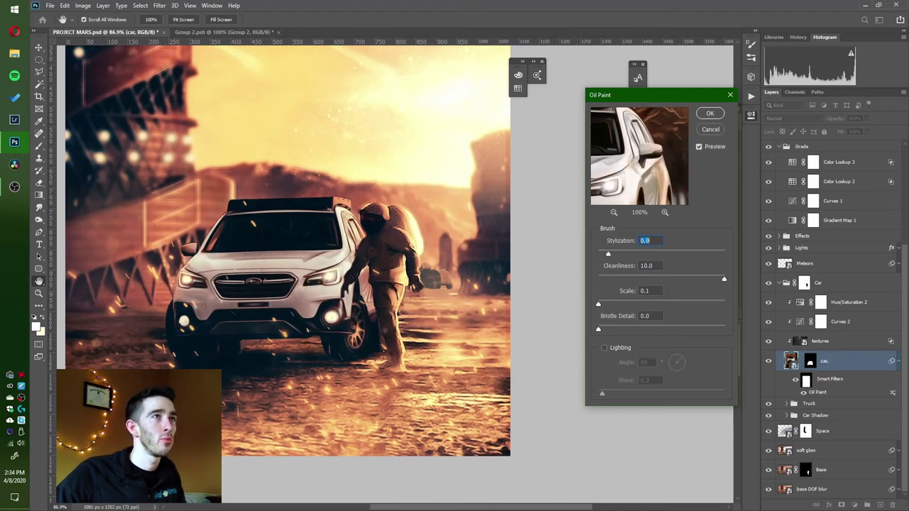
# Set the car's Oil Paint filter to Stylization 1.1 and Cleanliness 0.0, and apply it.
pyautogui.write('1.2')
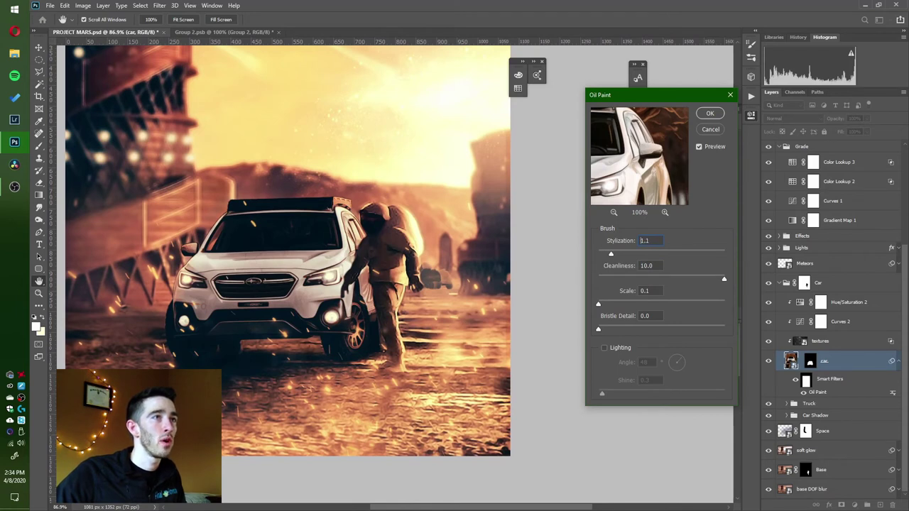
pyautogui.moveTo(725, 279); pyautogui.dragTo(598, 279)
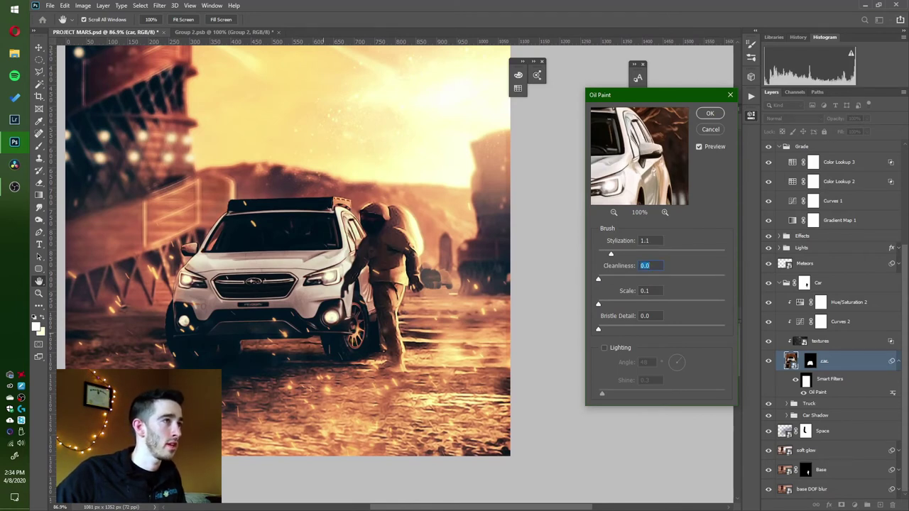
pyautogui.moveTo(610, 254); pyautogui.dragTo(597, 253)
pyautogui.write('9.2')
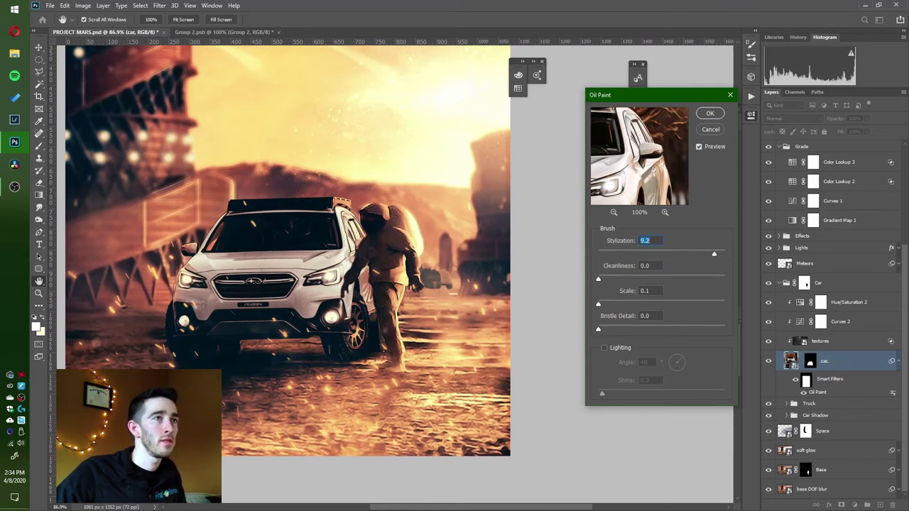
pyautogui.write('1.2')
pyautogui.press('Down')
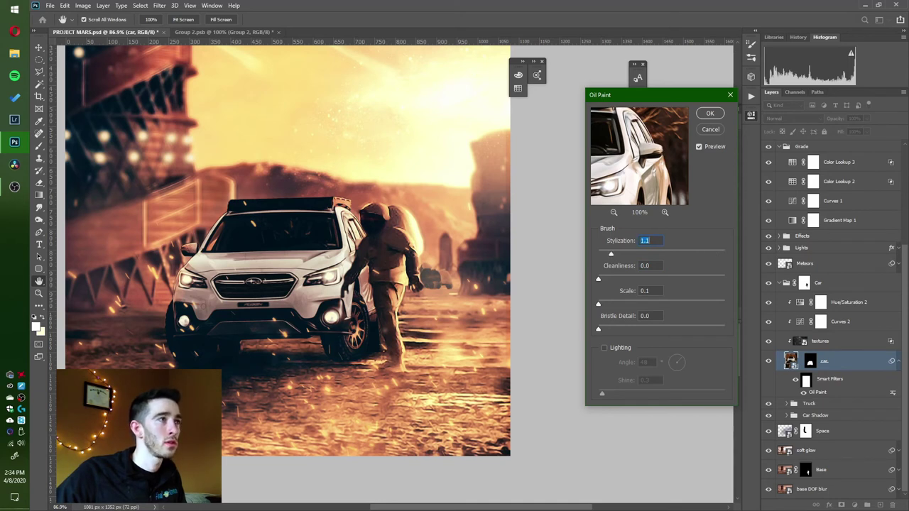
pyautogui.press('Return')
pyautogui.press('c')
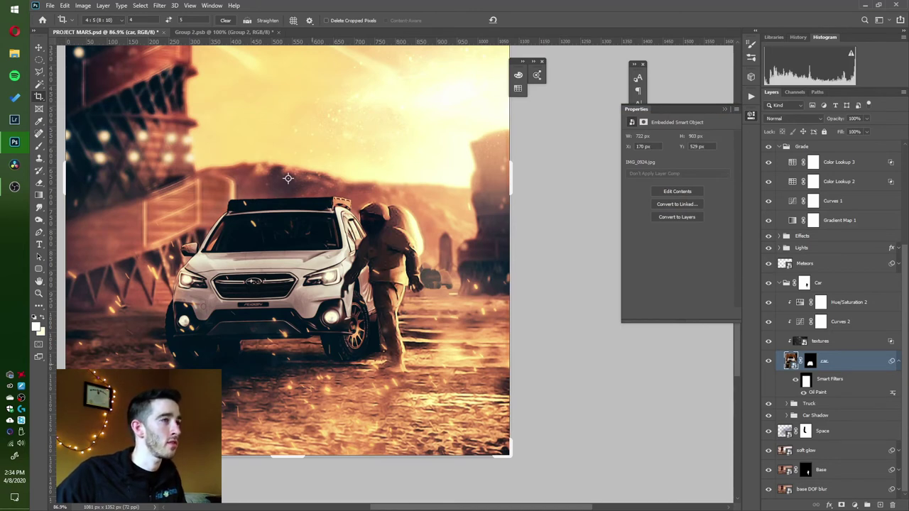
# Show Layer 3 and stamp all visible layers into a new merged layer directly above the D&B group.
pyautogui.scroll(-5, 312, 364)
pyautogui.scroll(3, 313, 365)
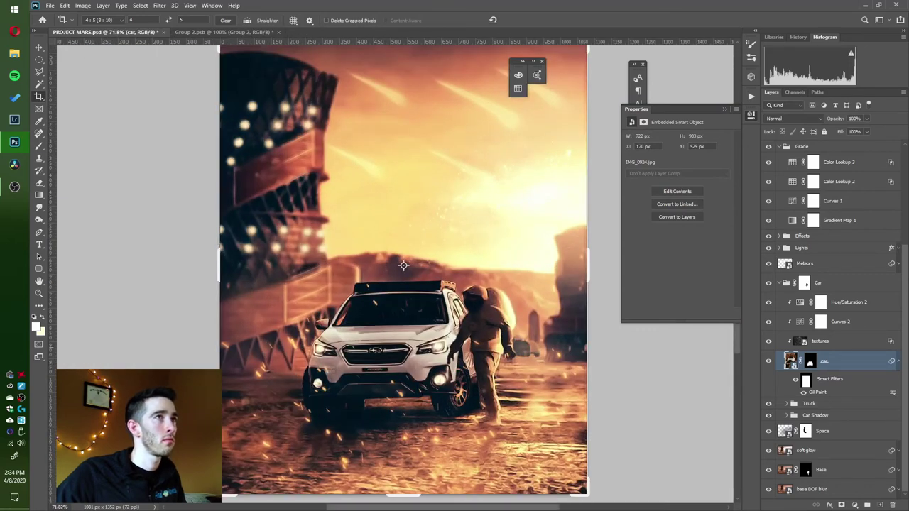
pyautogui.scroll(4, 825, 358)
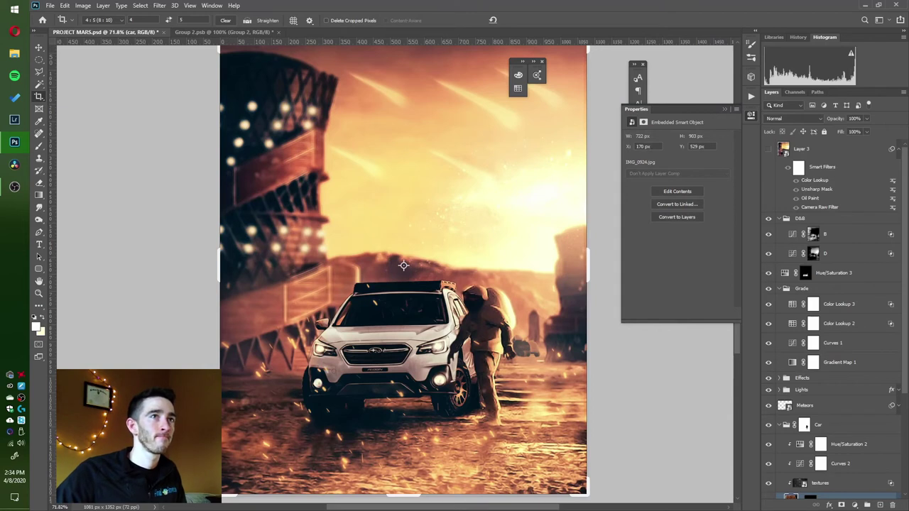
pyautogui.click(768, 149)
pyautogui.click(800, 219)
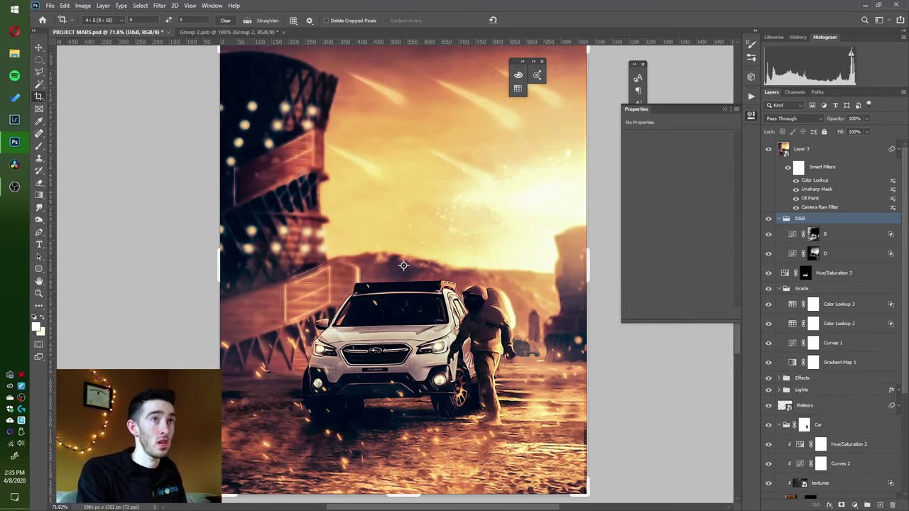
pyautogui.hotkey('ctrl', 'alt', 'shift', 'e')
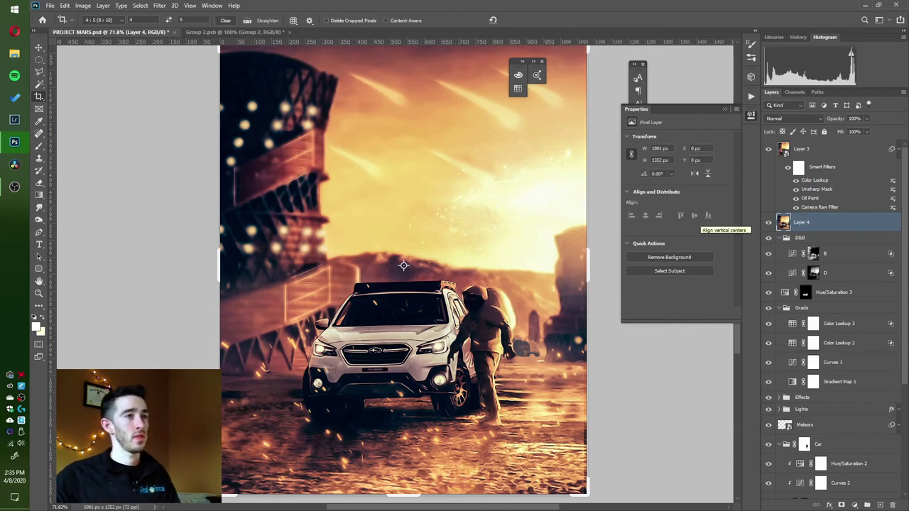
# Isolate the merged layer above the D&B group and compare it with the full layer stack.
pyautogui.click(768, 223)
pyautogui.keyDown('alt'); pyautogui.click(769, 222); pyautogui.keyUp('alt')
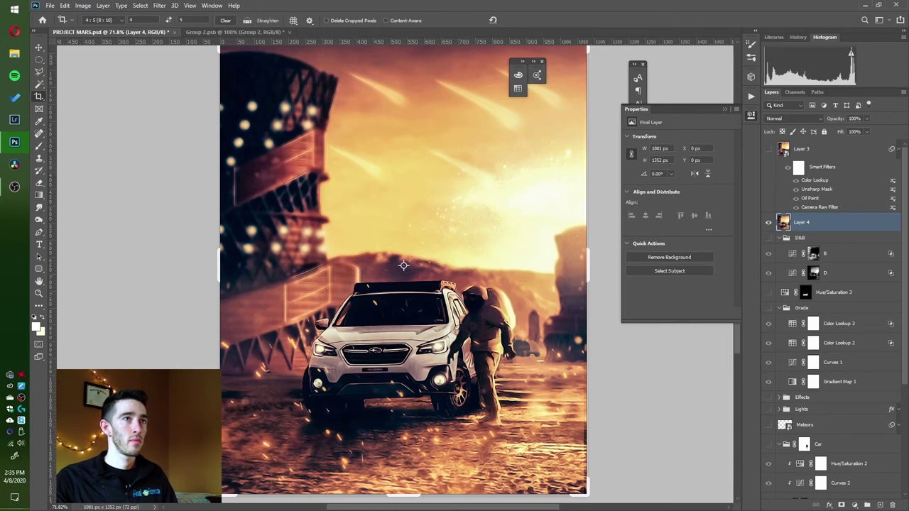
pyautogui.keyDown('alt'); pyautogui.click(768, 222); pyautogui.keyUp('alt')
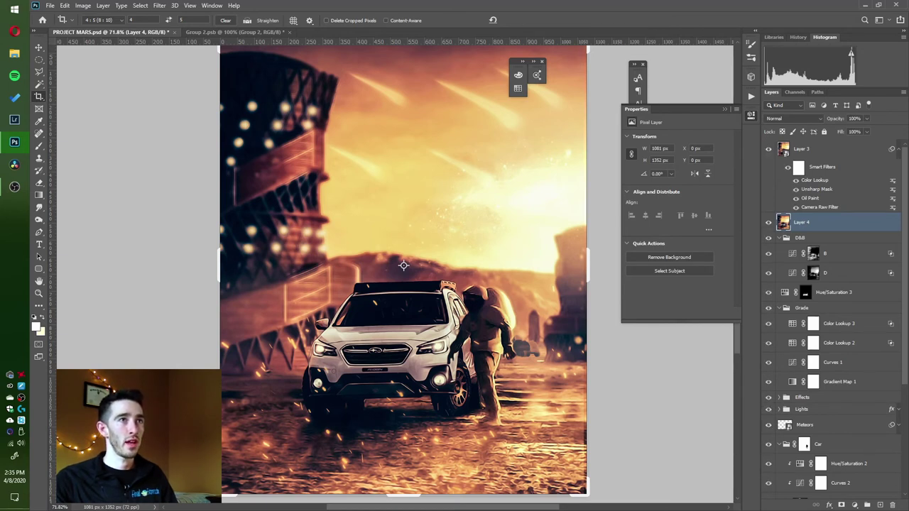
pyautogui.keyDown('alt'); pyautogui.click(768, 222); pyautogui.keyUp('alt')
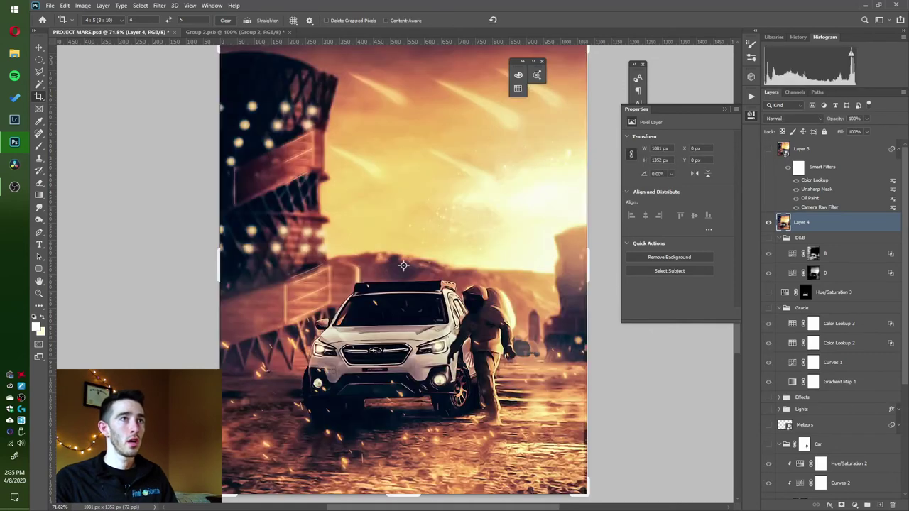
# Restore the visibility of the full layer stack and delete the merged Layer 4 above the D&B group.
pyautogui.scroll(-5, 316, 360)
pyautogui.scroll(4, 316, 360)
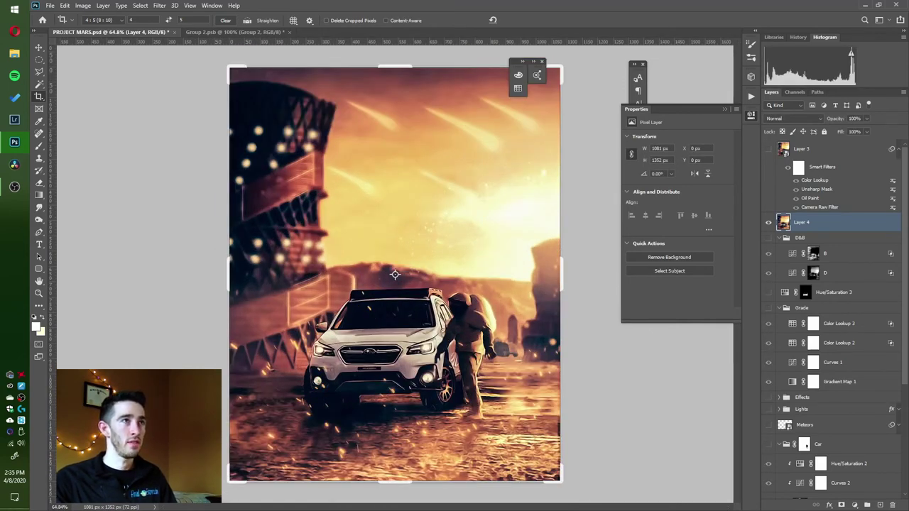
pyautogui.press('v')
pyautogui.moveTo(480, 250)
pyautogui.mouseDown()
pyautogui.moveTo(444, 217)
pyautogui.moveTo(445, 255)
pyautogui.moveTo(463, 246)
pyautogui.mouseUp()
pyautogui.keyDown('alt'); pyautogui.click(768, 222); pyautogui.keyUp('alt')
pyautogui.rightClick(850, 223)
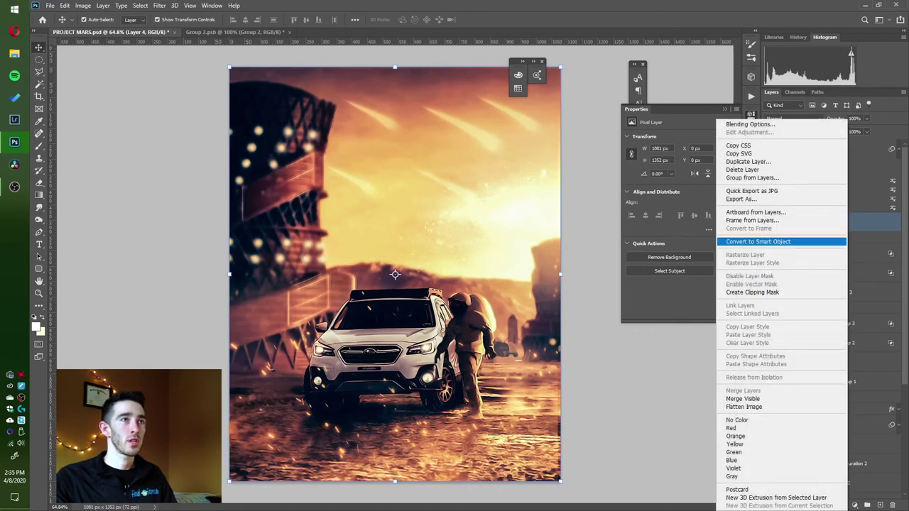
pyautogui.press('Escape')
pyautogui.moveTo(838, 222); pyautogui.dragTo(893, 504)
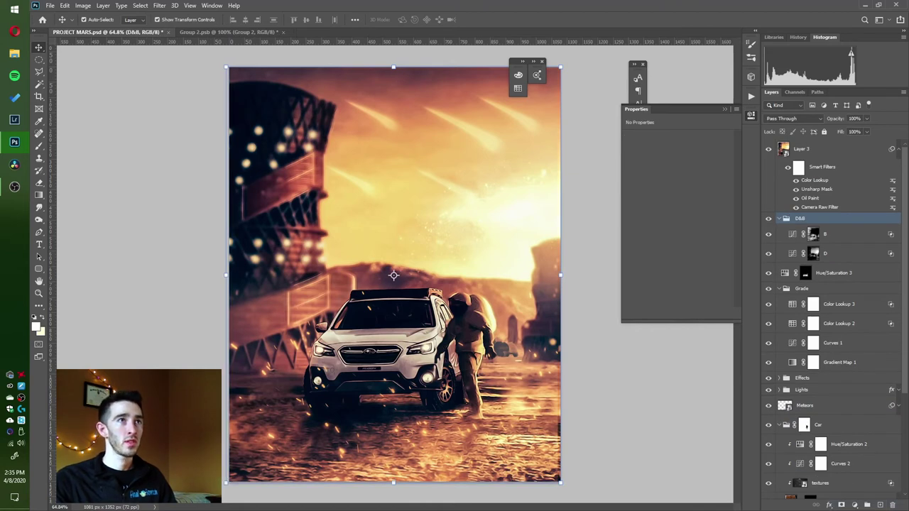
# Select Layer 3 and hide its Color Lookup, Unsharp Mask and Oil Paint smart filters, leaving the Camera Raw Filter on.
pyautogui.click(393, 276)
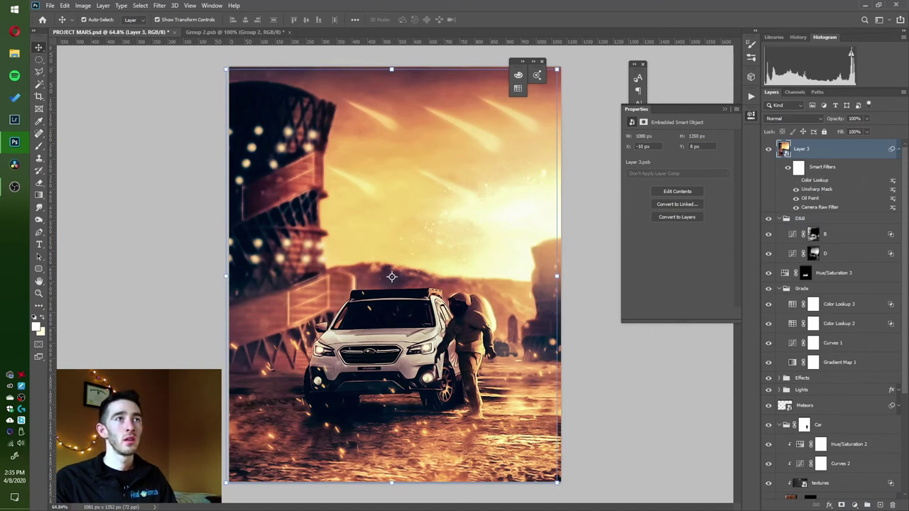
pyautogui.click(796, 189)
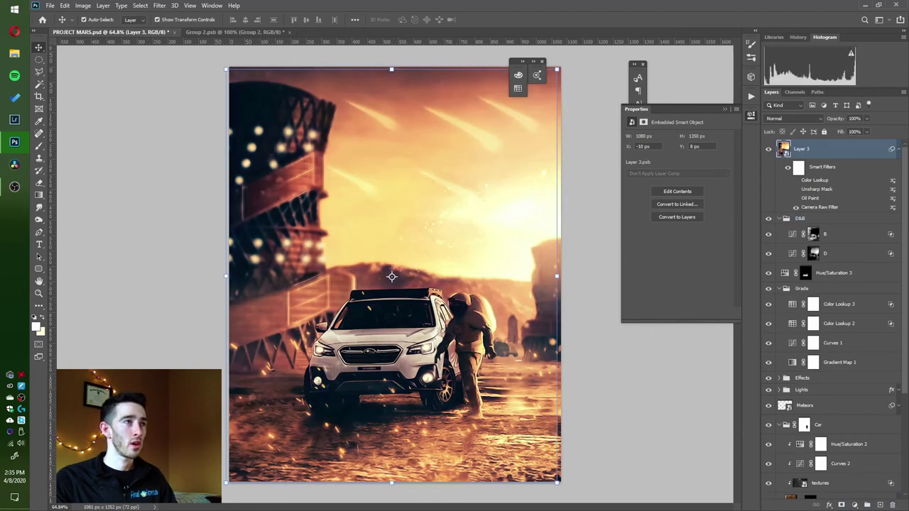
pyautogui.click(796, 207)
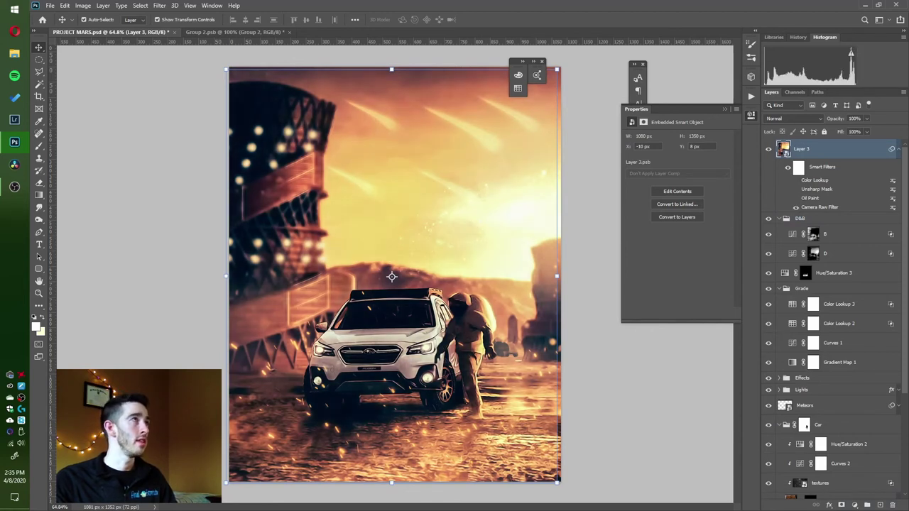
# Open Layer 3's Camera Raw smart filter and review its Basic, Tone Curve, Detail, HSL and Split Toning settings.
pyautogui.click(159, 5)
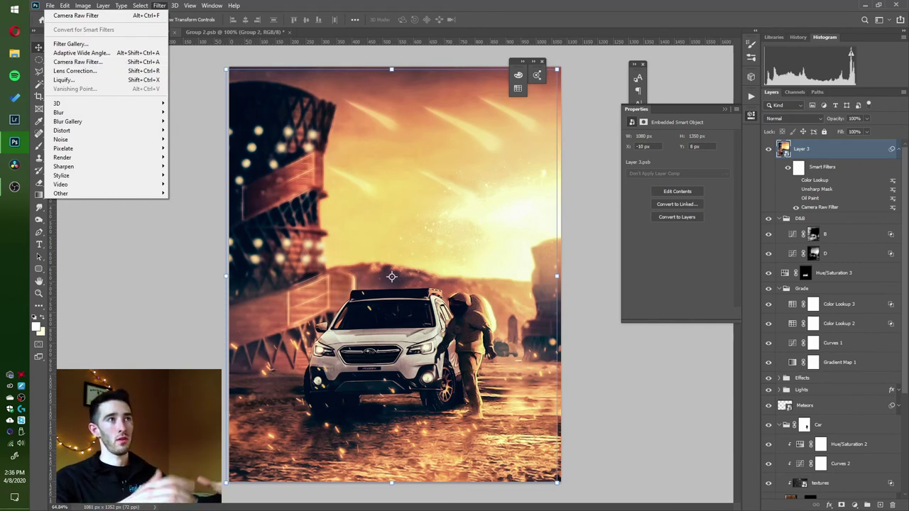
pyautogui.press('Escape')
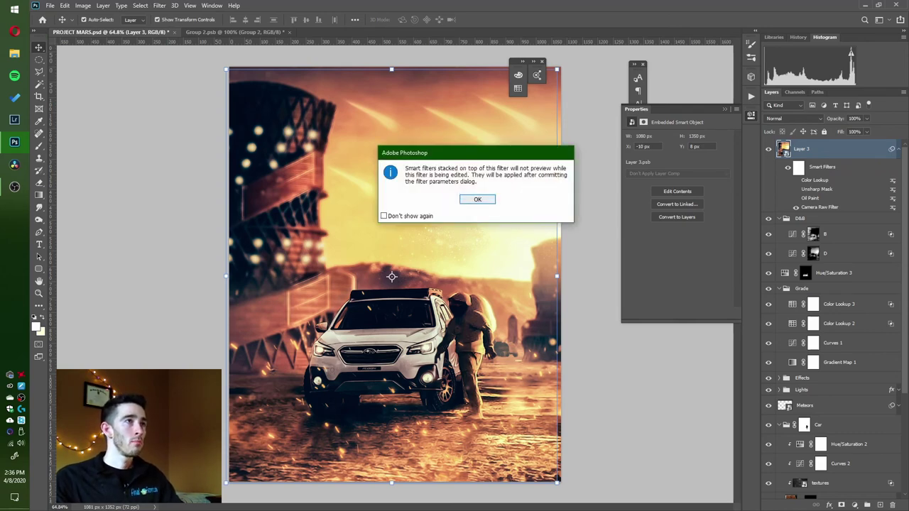
pyautogui.press('Return')
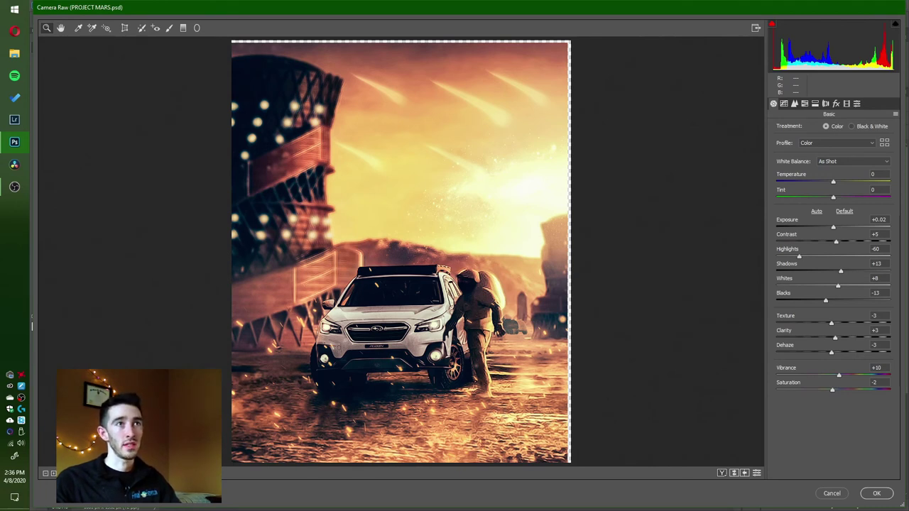
pyautogui.click(784, 104)
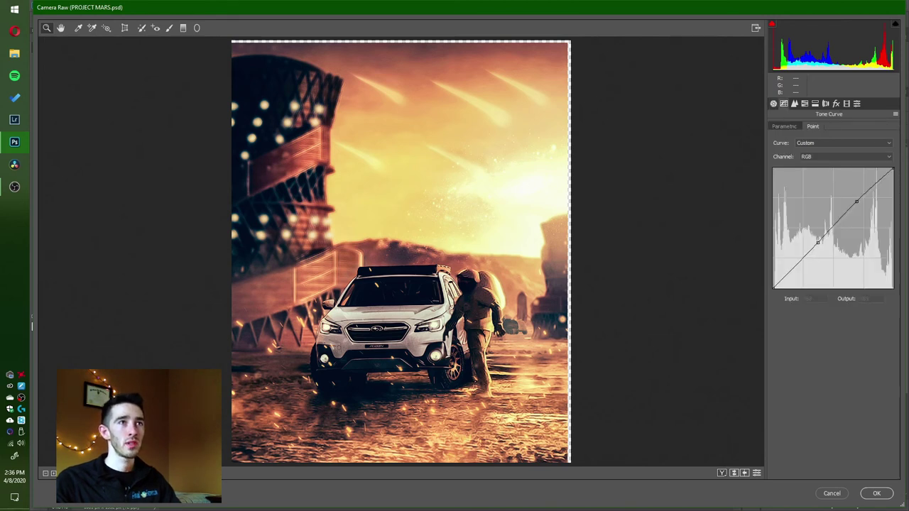
pyautogui.click(795, 103)
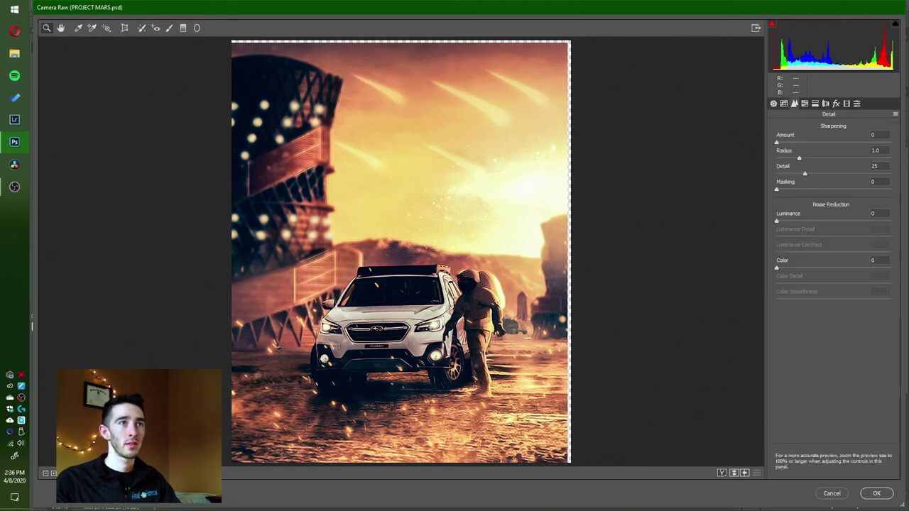
pyautogui.click(804, 103)
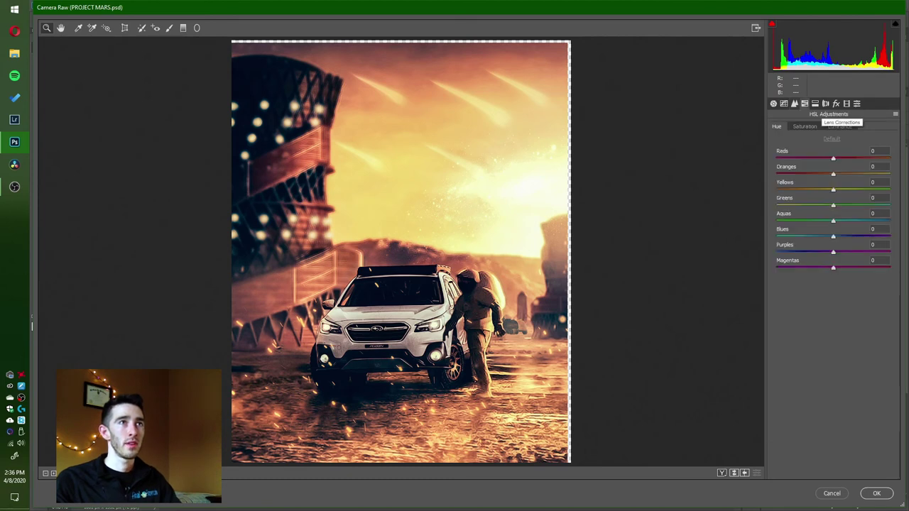
pyautogui.click(815, 103)
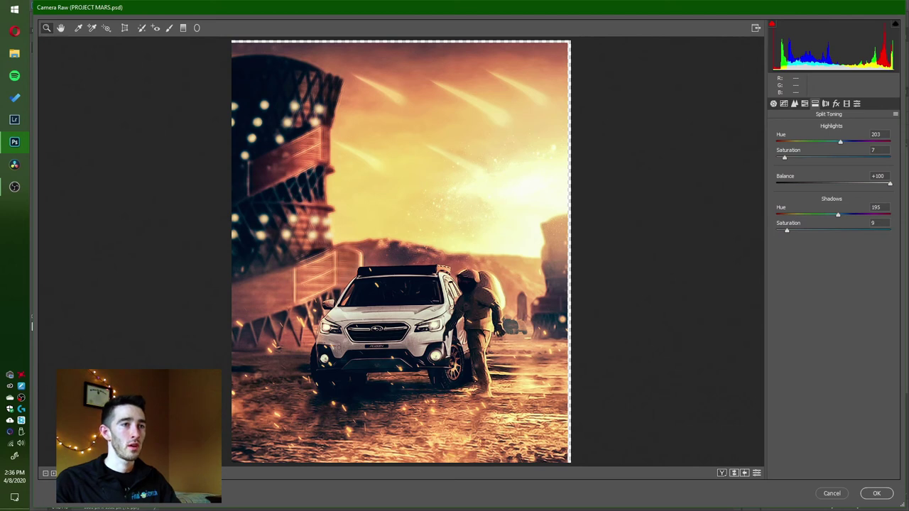
# Compare the image with and without split toning, and preview the shadow and highlight hues at full saturation.
pyautogui.click(757, 473)
pyautogui.click(757, 473)
pyautogui.click(757, 473)
pyautogui.hotkey('ctrl', 'alt', 'p')
pyautogui.hotkey('ctrl', 'alt', 'p')
pyautogui.hotkey('ctrl', 'alt', 'p')
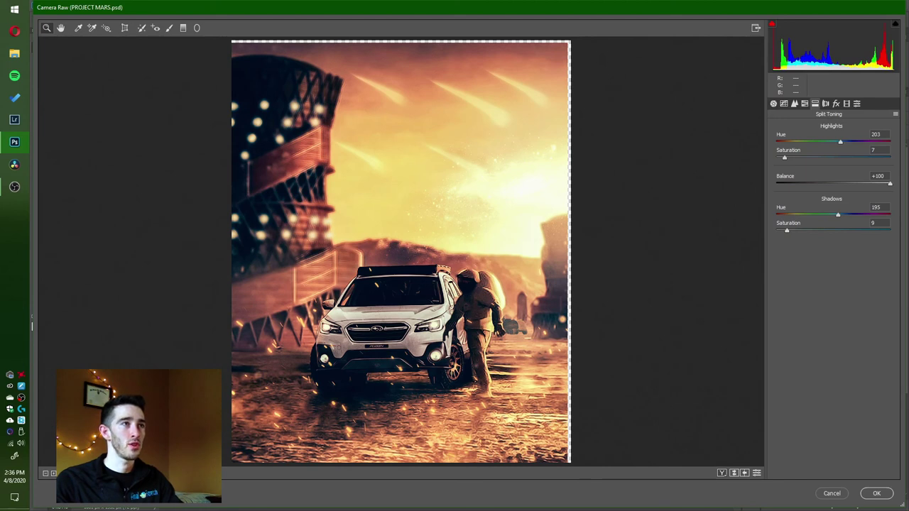
pyautogui.keyDown('alt'); pyautogui.click(838, 214); pyautogui.keyUp('alt')
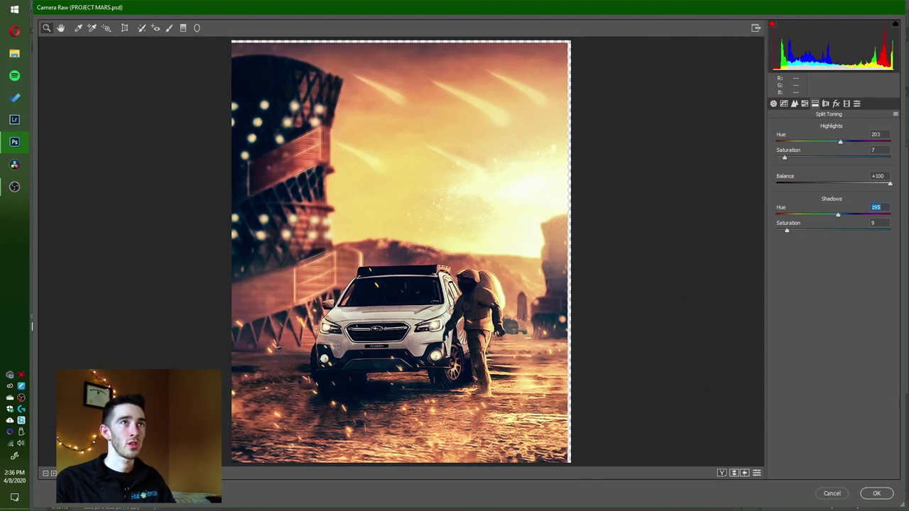
pyautogui.keyDown('alt'); pyautogui.click(840, 142); pyautogui.keyUp('alt')
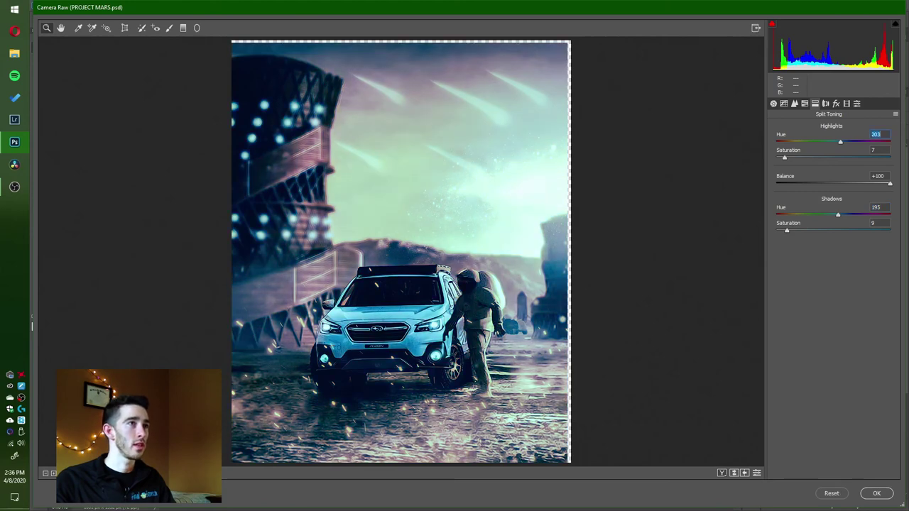
pyautogui.press('alt')
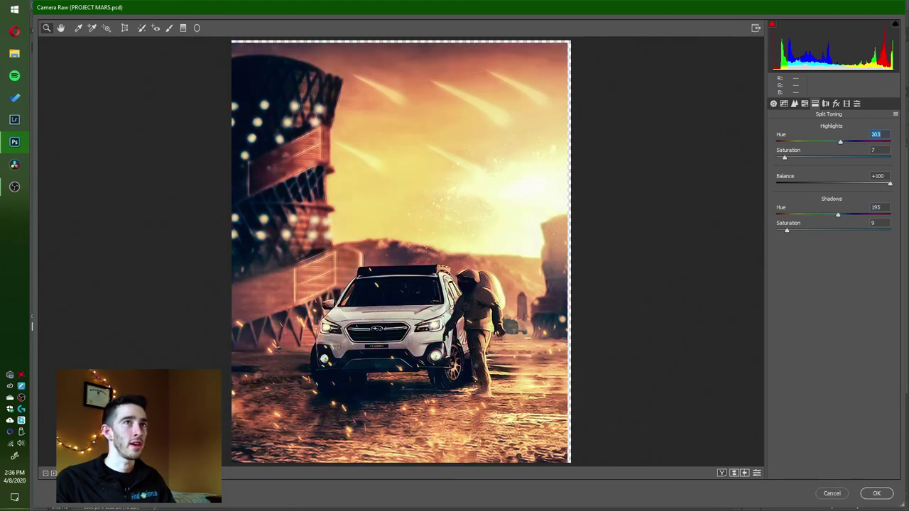
pyautogui.moveTo(889, 183)
pyautogui.mouseDown()
pyautogui.moveTo(815, 184)
pyautogui.moveTo(890, 184)
pyautogui.mouseUp()
# Review the Camera Raw filter's Lens Corrections, Effects and Calibration settings.
pyautogui.click(825, 103)
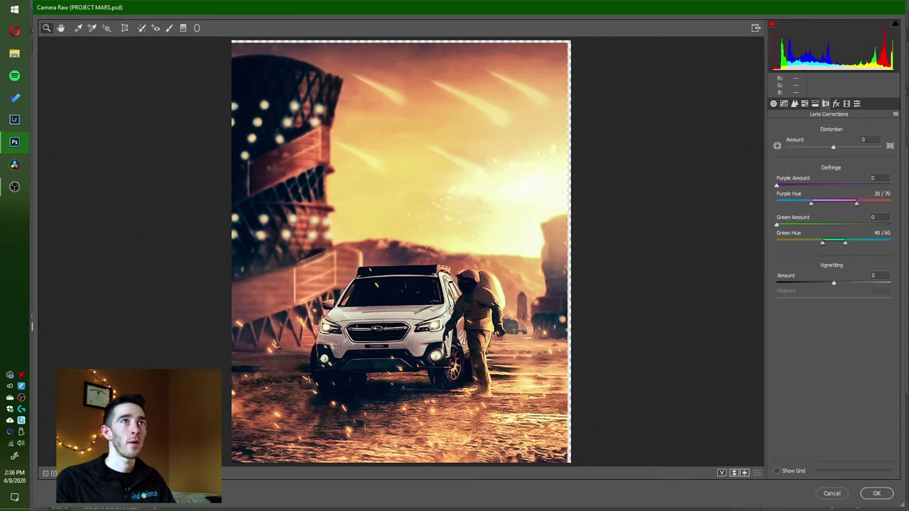
pyautogui.click(836, 103)
pyautogui.click(846, 103)
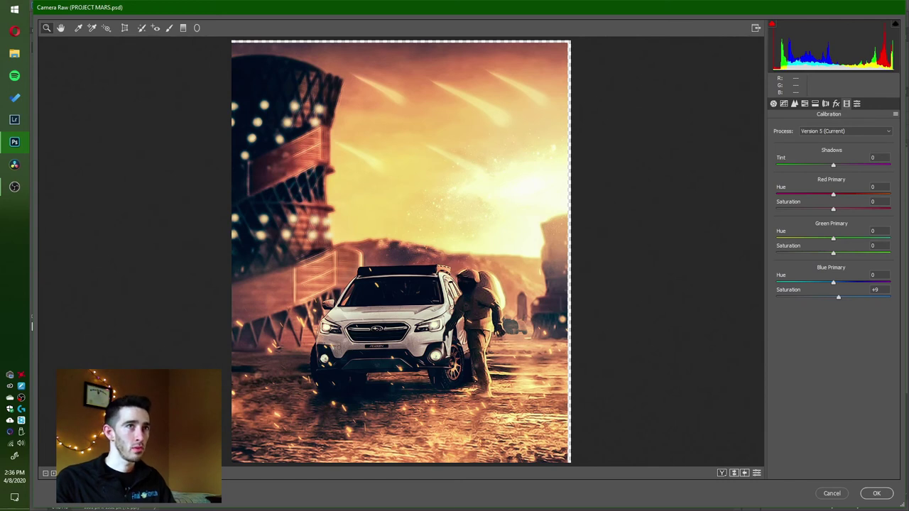
# Try a Blue Primary saturation of +33 in the calibration and put it back to +9.
pyautogui.doubleClick(839, 297)
pyautogui.hotkey('ctrl', 'z')
pyautogui.write('42')
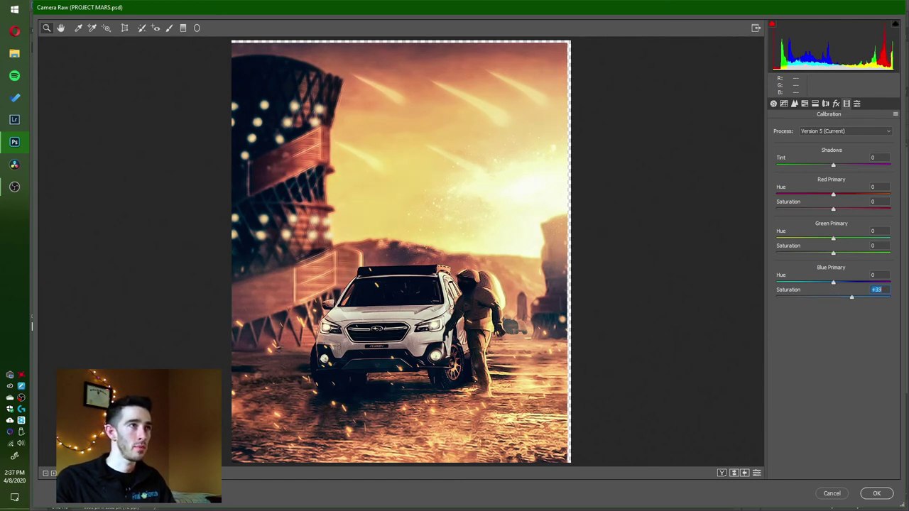
pyautogui.press('Return')
pyautogui.write('-12')
pyautogui.press('Return')
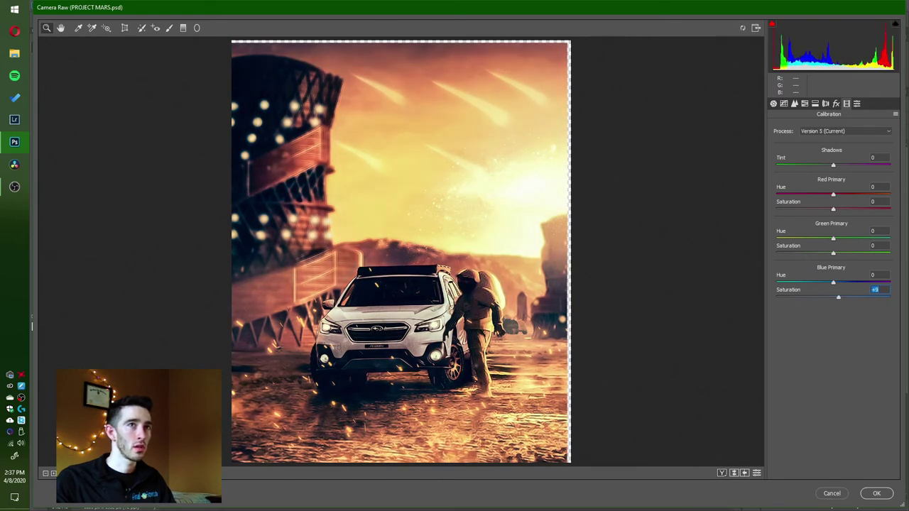
# Look over the Camera Raw presets and apply the filter to Layer 3.
pyautogui.click(856, 103)
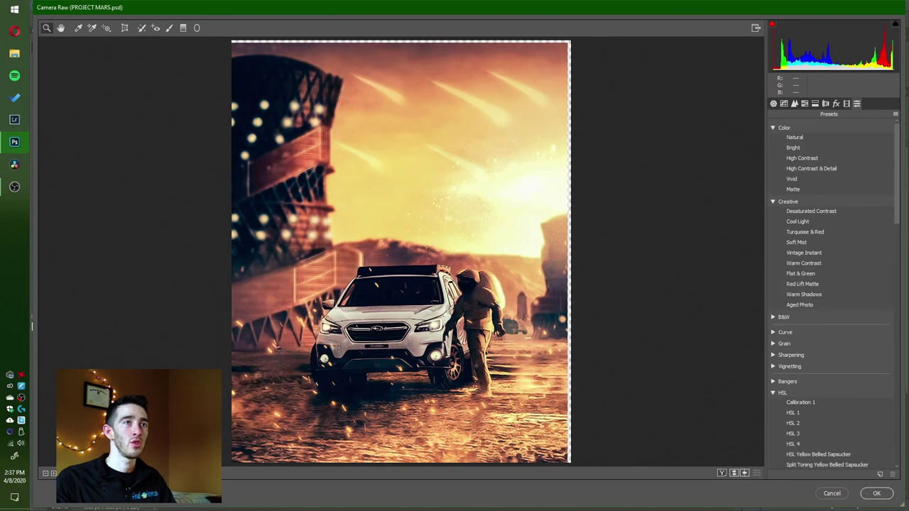
pyautogui.press('Return')
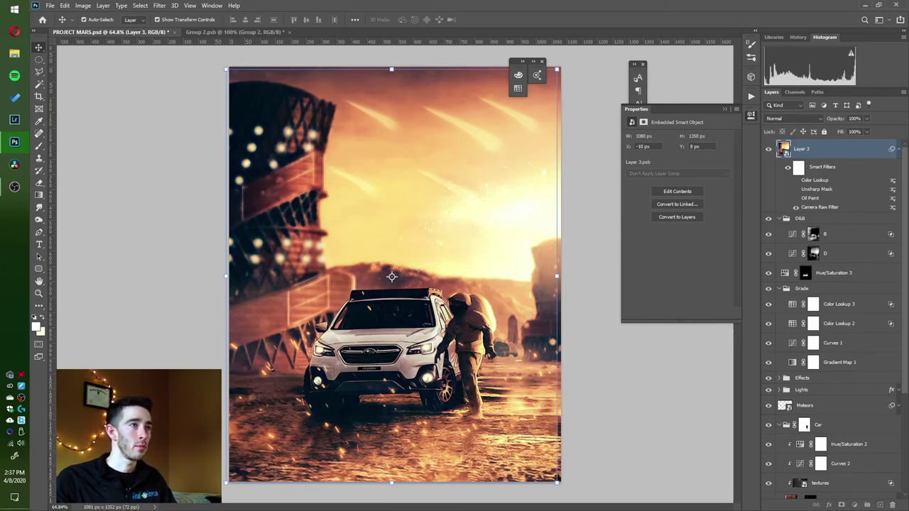
# Show Layer 3's Oil Paint smart filter and review its brush settings without altering them.
pyautogui.click(796, 198)
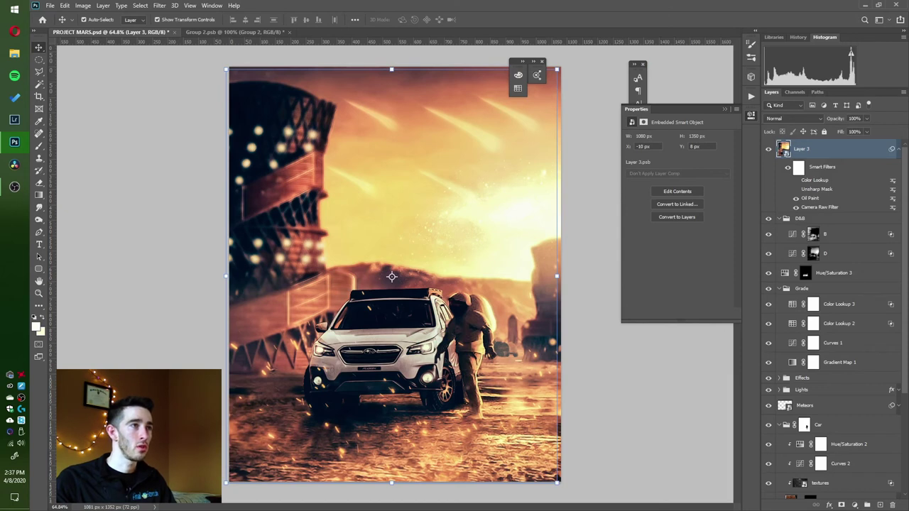
pyautogui.doubleClick(818, 206)
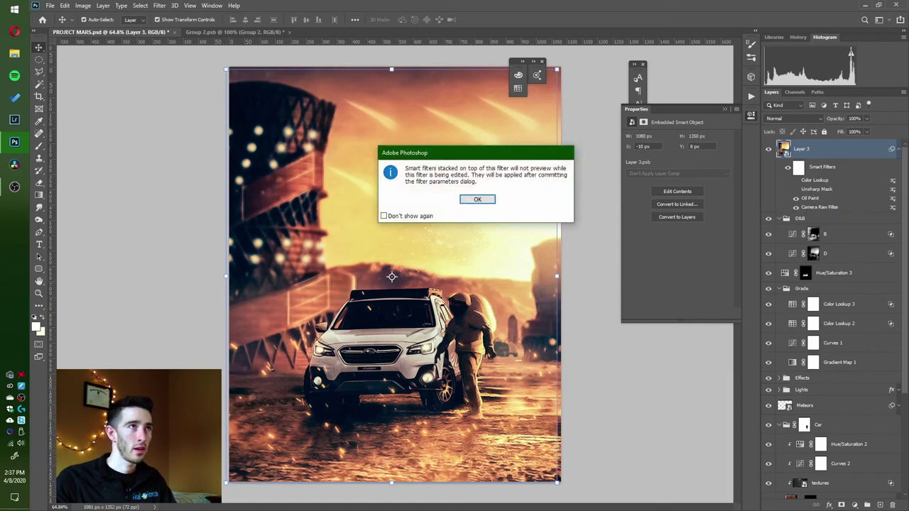
pyautogui.press('Return')
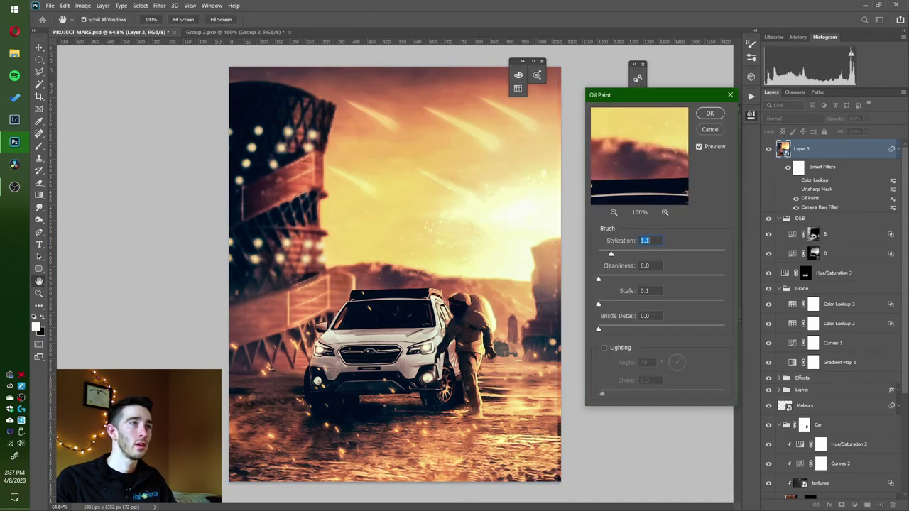
pyautogui.press('Return')
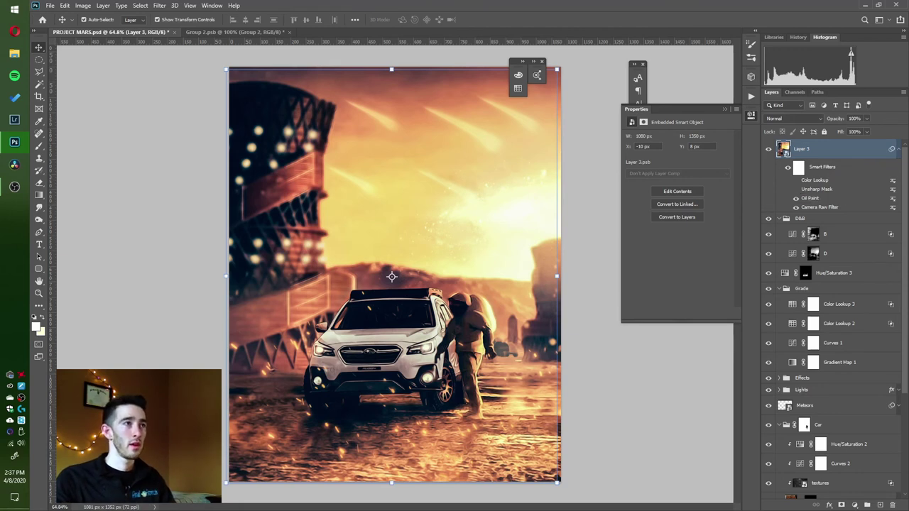
# Show Layer 3's Unsharp Mask and Color Lookup filters and review the Color Lookup's LateSunset.3DL choice.
pyautogui.click(796, 190)
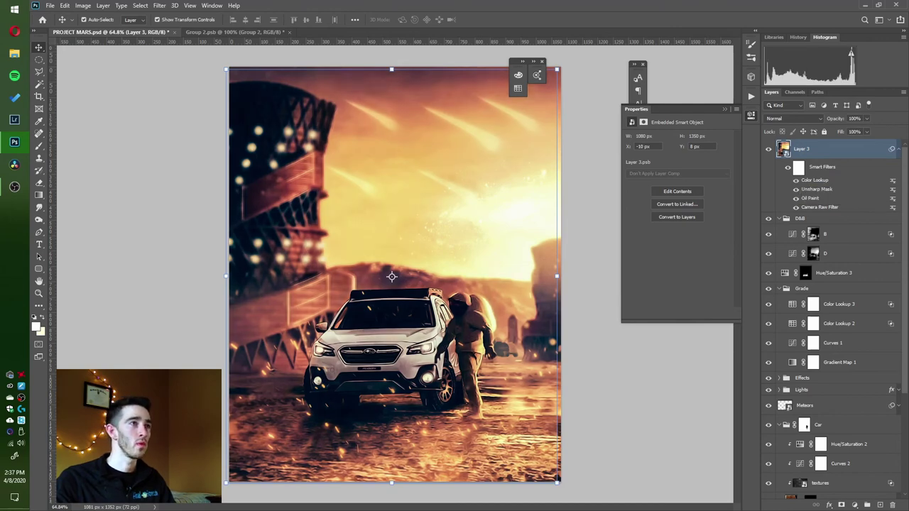
pyautogui.scroll(-4, 410, 260)
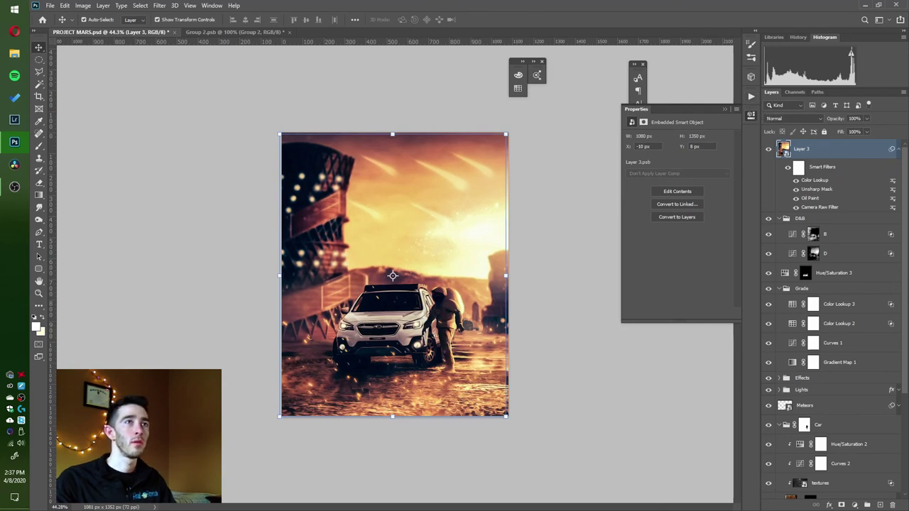
pyautogui.doubleClick(814, 180)
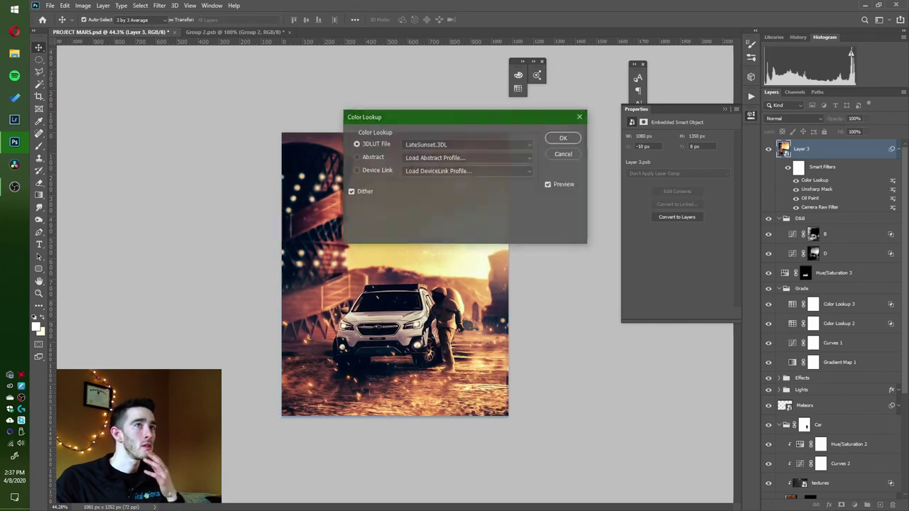
pyautogui.moveTo(462, 120); pyautogui.dragTo(571, 121)
pyautogui.click(572, 146)
pyautogui.click(572, 146)
pyautogui.press('Return')
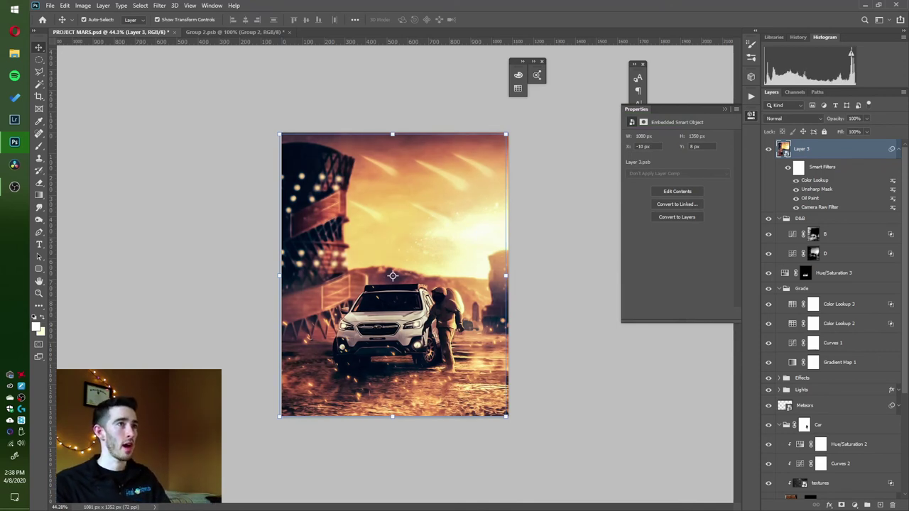
# Isolate the car layer and disable both its layer mask and the Car group's mask.
pyautogui.click(826, 235)
pyautogui.scroll(-4, 826, 284)
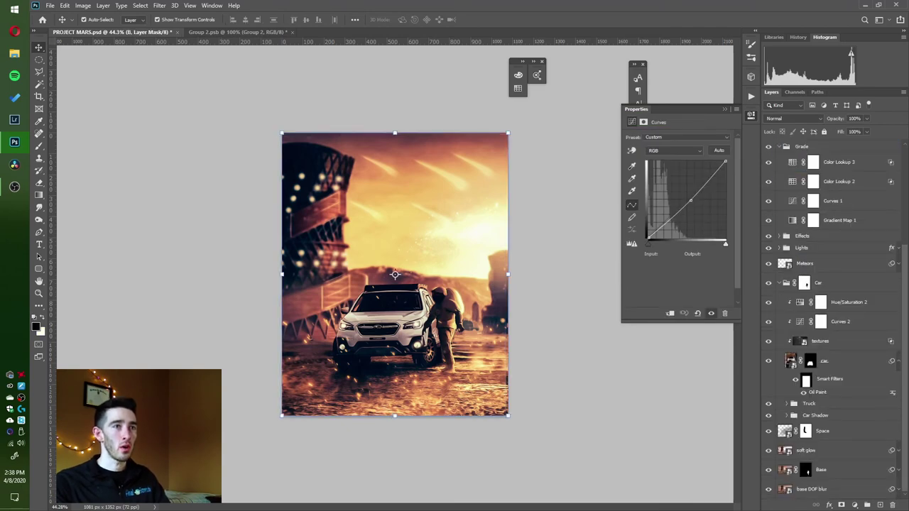
pyautogui.keyDown('alt'); pyautogui.click(768, 361); pyautogui.keyUp('alt')
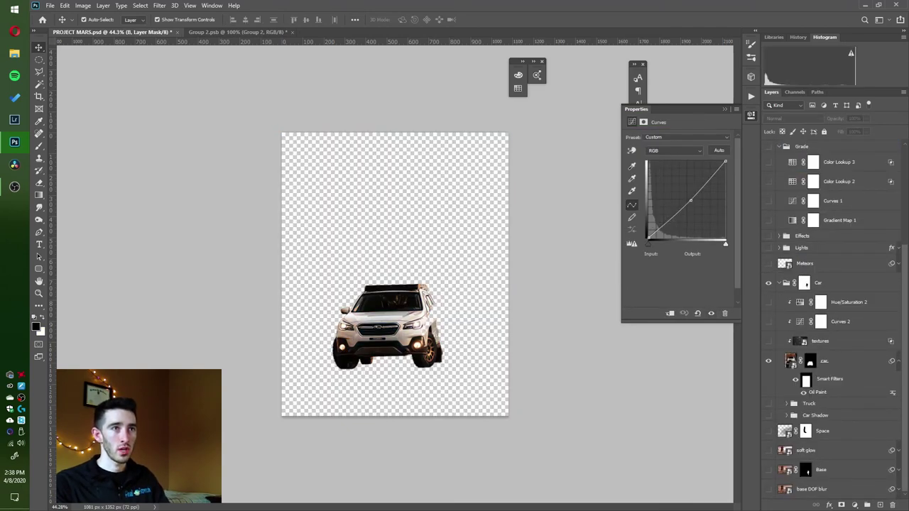
pyautogui.click(825, 360)
pyautogui.keyDown('shift'); pyautogui.click(810, 360); pyautogui.keyUp('shift')
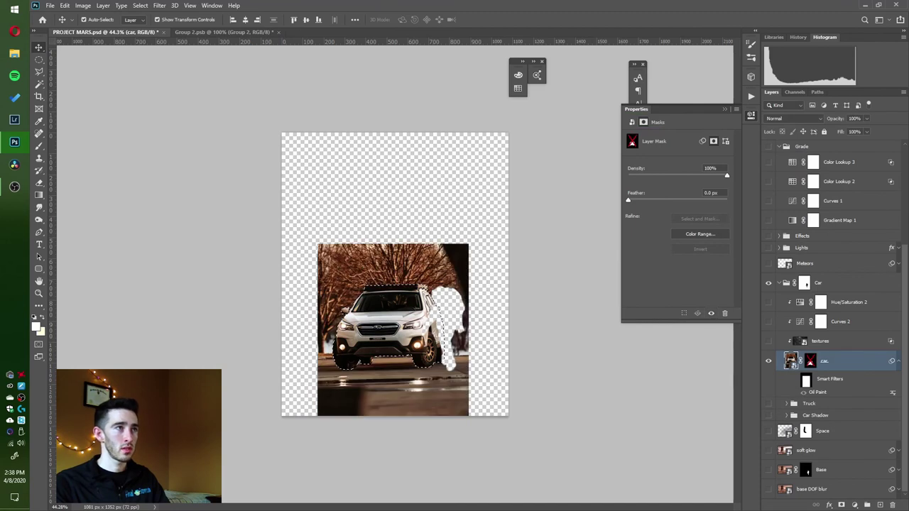
pyautogui.keyDown('shift'); pyautogui.click(803, 283); pyautogui.keyUp('shift')
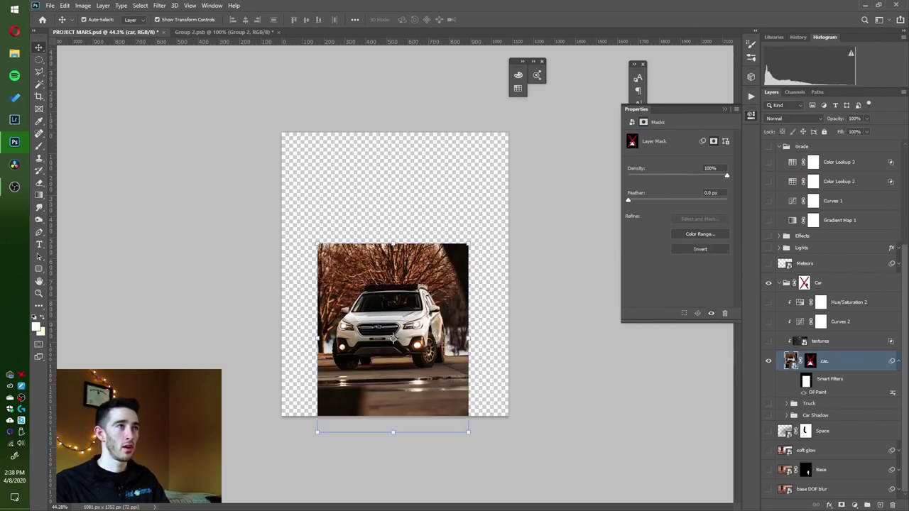
# Restore the visibility of all composite layers, deselect the car layer and shift the floating panel group clear of the artwork.
pyautogui.keyDown('alt'); pyautogui.click(768, 361); pyautogui.keyUp('alt')
pyautogui.scroll(3, 768, 361)
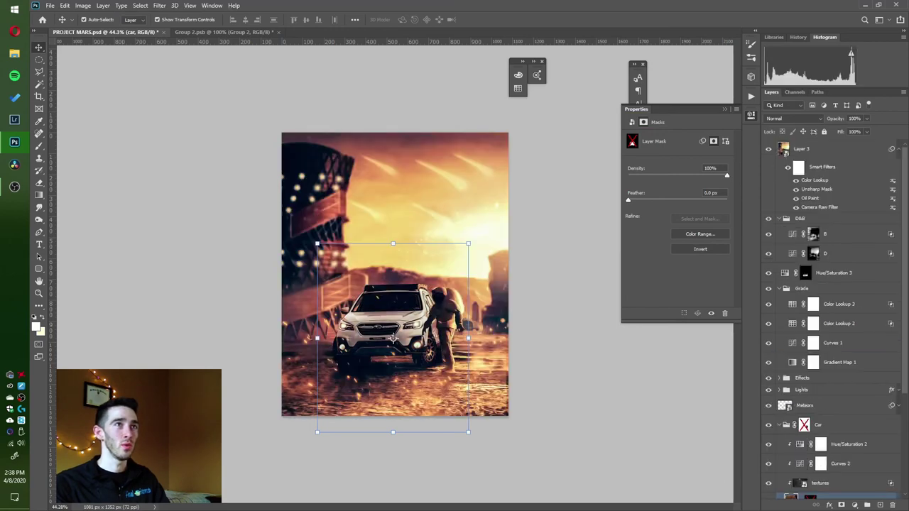
pyautogui.click(561, 355)
pyautogui.scroll(4, 446, 347)
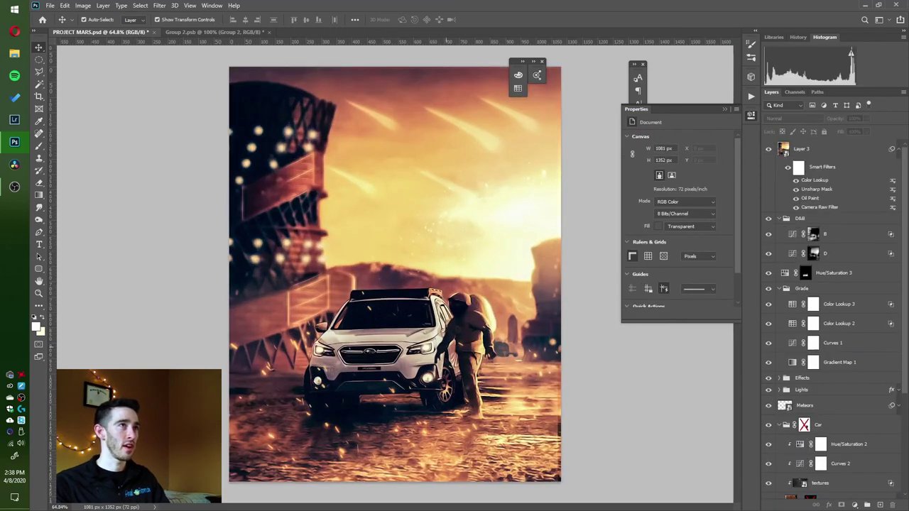
pyautogui.moveTo(515, 61); pyautogui.dragTo(583, 59)
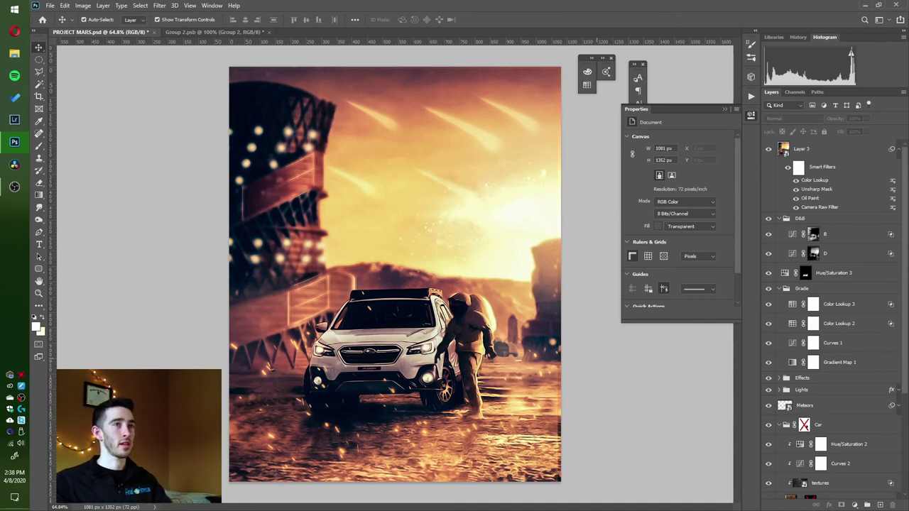
# Add the white title EXPLORER in Impact at 72 pt on a new top layer and move it fully onto the canvas.
pyautogui.click(879, 505)
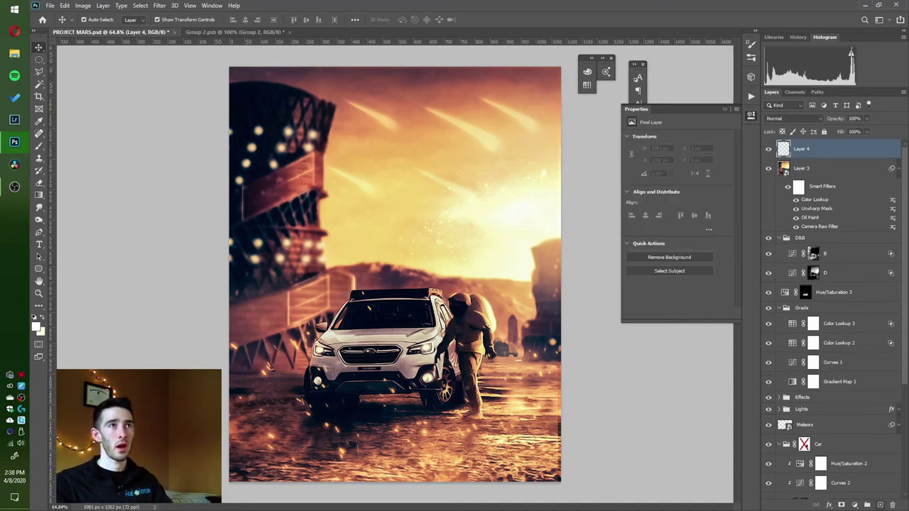
pyautogui.press('t')
pyautogui.click(361, 124)
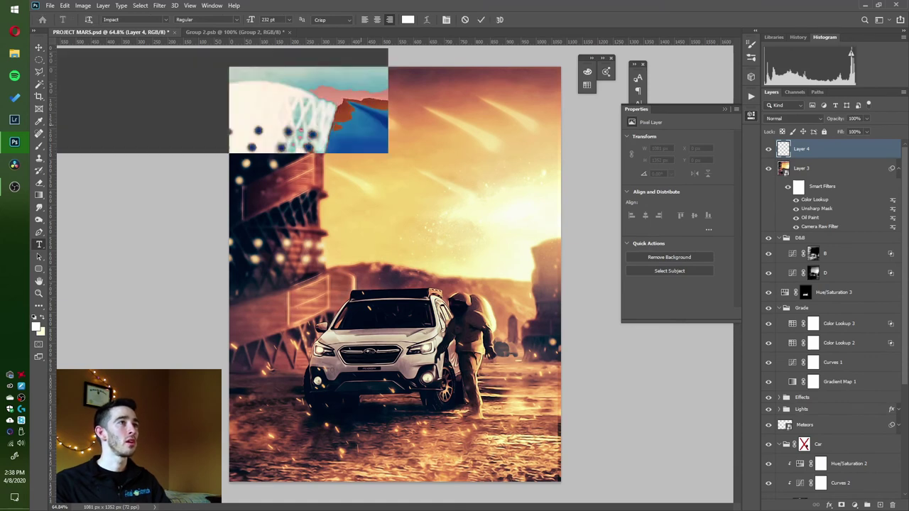
pyautogui.moveTo(630, 229); pyautogui.dragTo(554, 228)
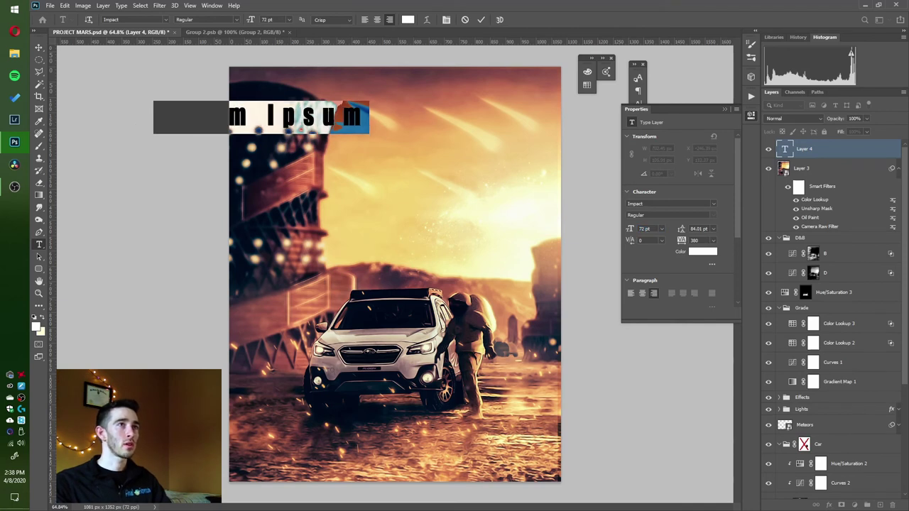
pyautogui.press('BackSpace')
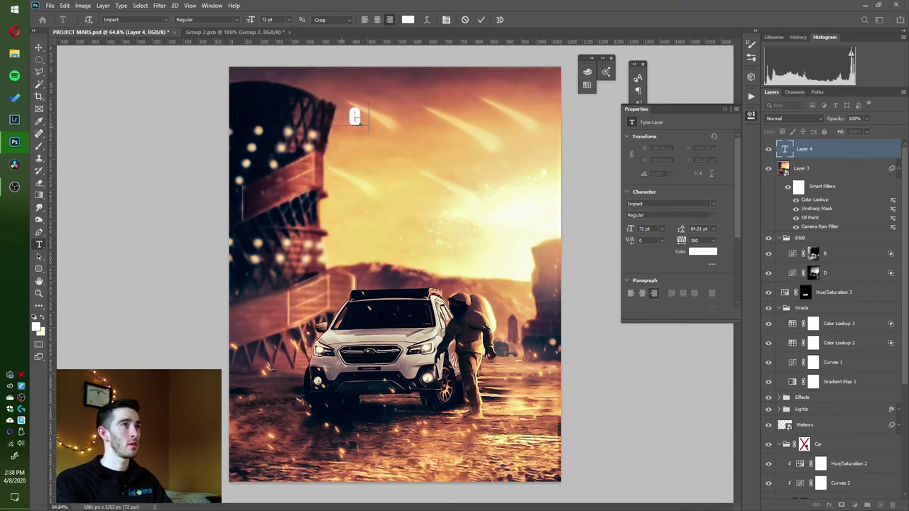
pyautogui.write('EX')
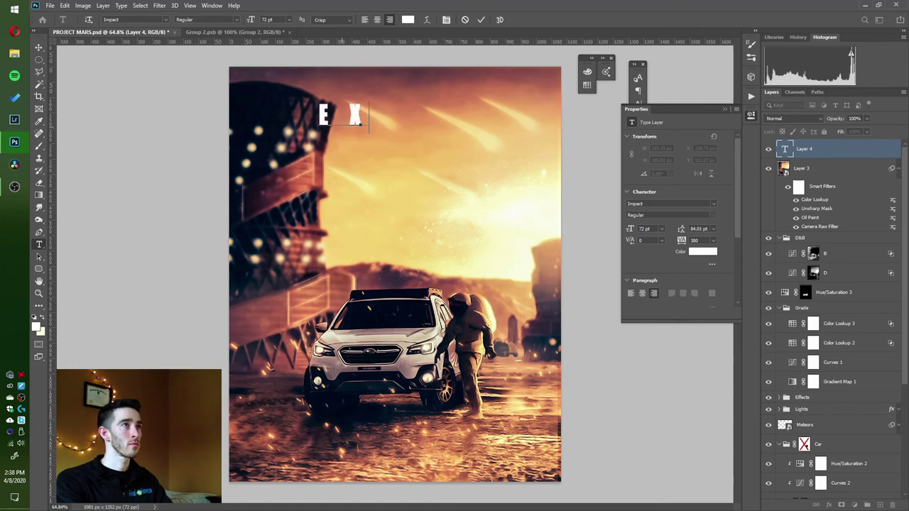
pyautogui.write('PLO')
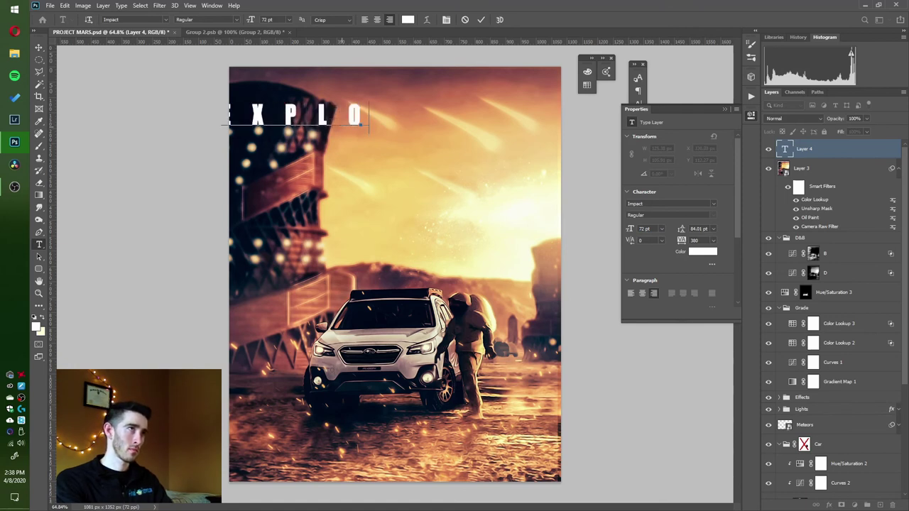
pyautogui.write('RER')
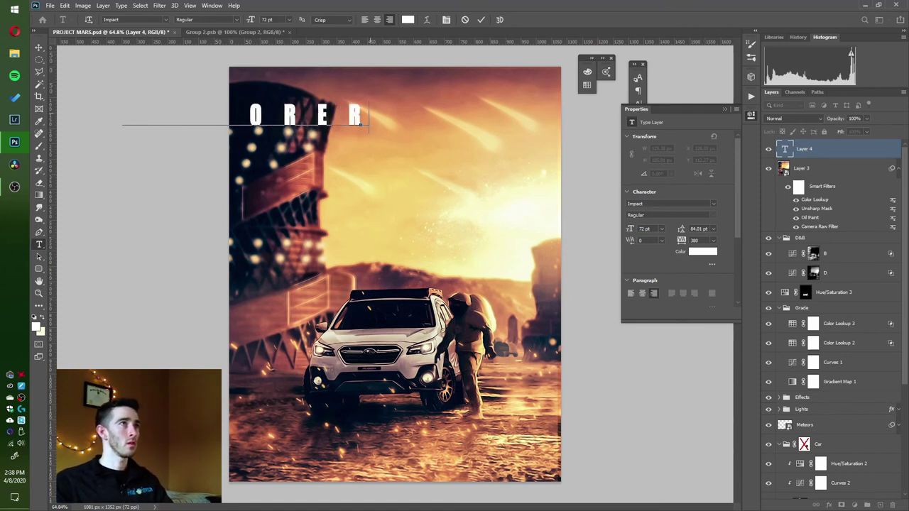
pyautogui.hotkey('ctrl', 'Return')
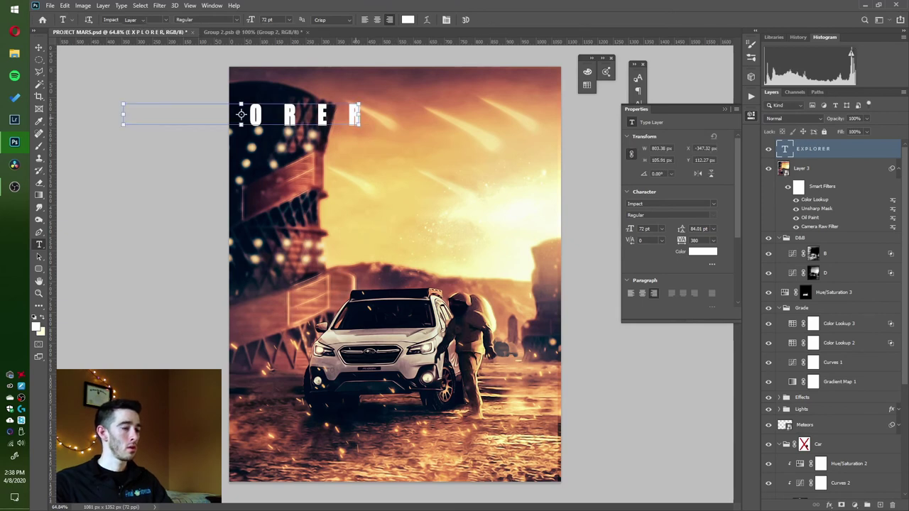
pyautogui.press('v')
pyautogui.moveTo(366, 106); pyautogui.dragTo(559, 148)
# Clear the fixed crop ratio and widen the canvas on both sides to the full scene, about 2446 × 1352 px.
pyautogui.press('c')
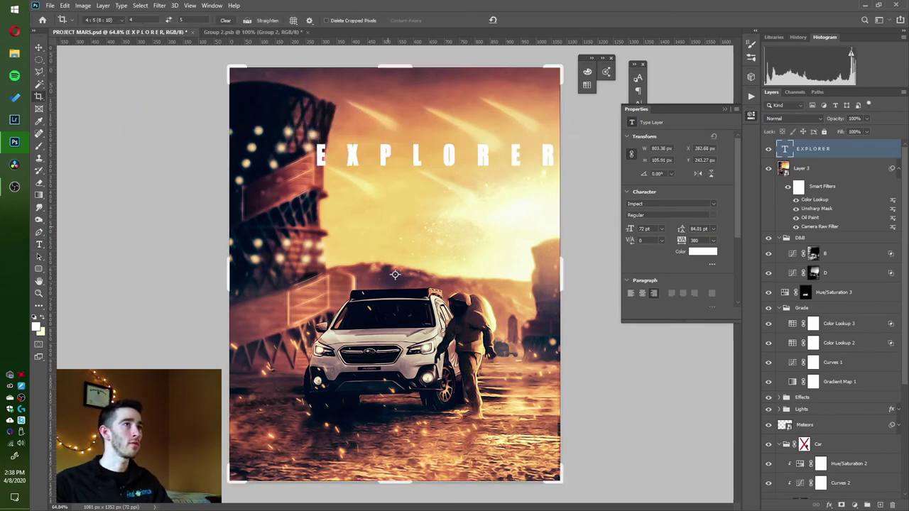
pyautogui.click(388, 227)
pyautogui.scroll(-4, 387, 227)
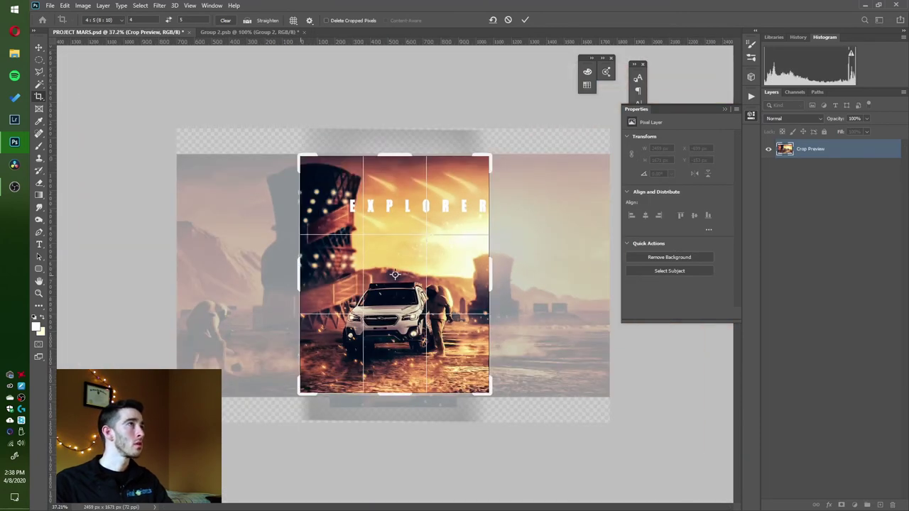
pyautogui.click(225, 21)
pyautogui.moveTo(300, 275); pyautogui.dragTo(239, 274)
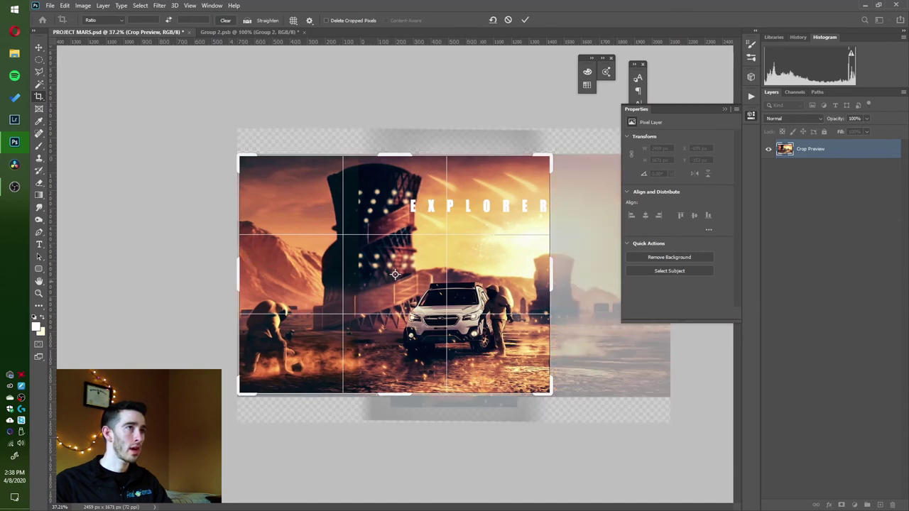
pyautogui.moveTo(551, 274); pyautogui.dragTo(610, 274)
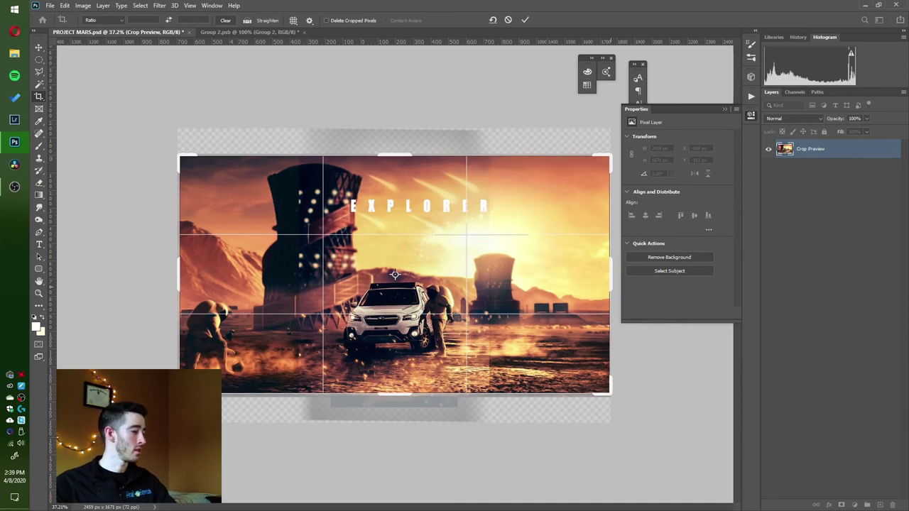
pyautogui.press('Return')
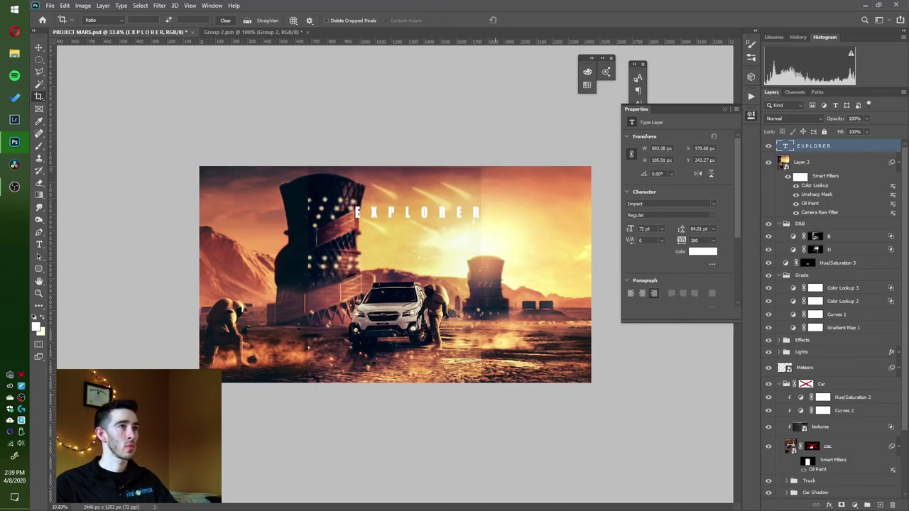
# Reposition the EXPLORER title in the sky above the distant tower, at about X 1390 px and Y 229 px.
pyautogui.press('v')
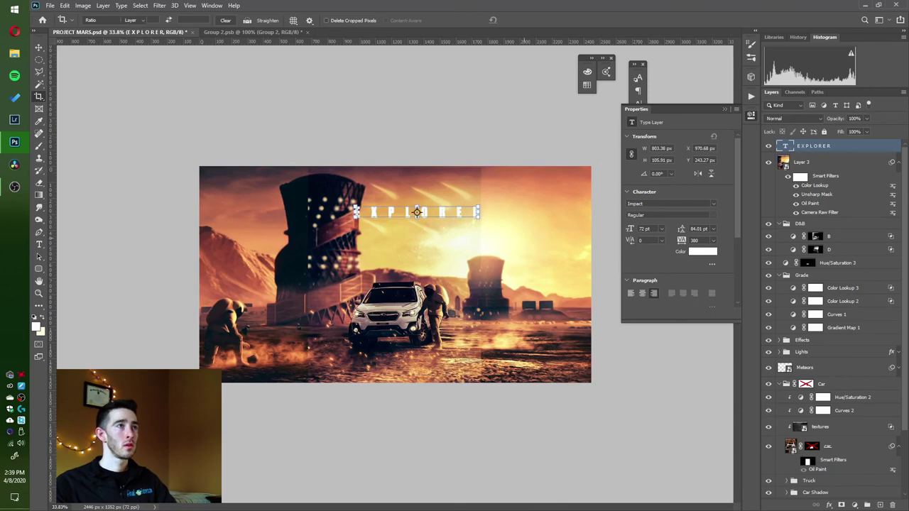
pyautogui.moveTo(458, 212); pyautogui.dragTo(520, 211)
pyautogui.scroll(3, 520, 212)
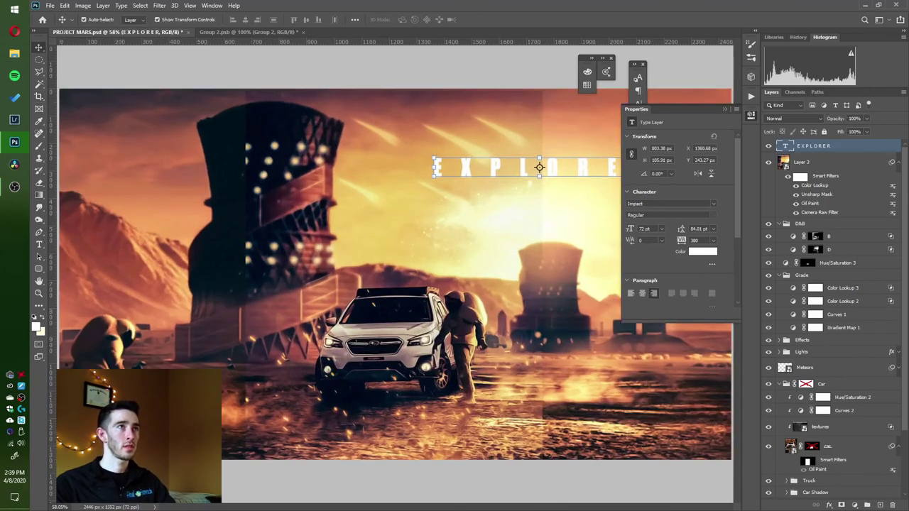
pyautogui.scroll(2, 494, 254)
pyautogui.moveTo(494, 254); pyautogui.dragTo(329, 299)
pyautogui.moveTo(413, 176)
pyautogui.mouseDown()
pyautogui.moveTo(425, 152)
pyautogui.moveTo(425, 173)
pyautogui.mouseUp()
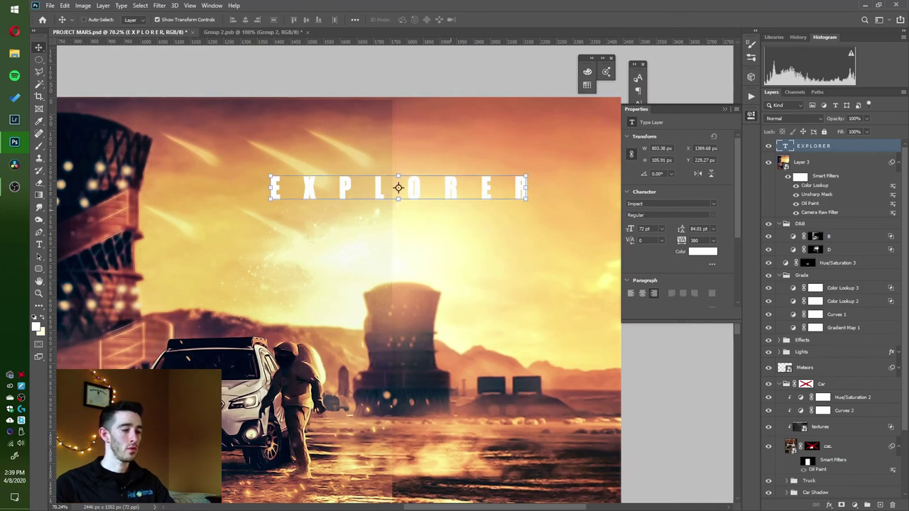
# Duplicate the EXPLORER text layer and set the lower original's text color to pale cream ffffe7.
pyautogui.hotkey('ctrl', 'j')
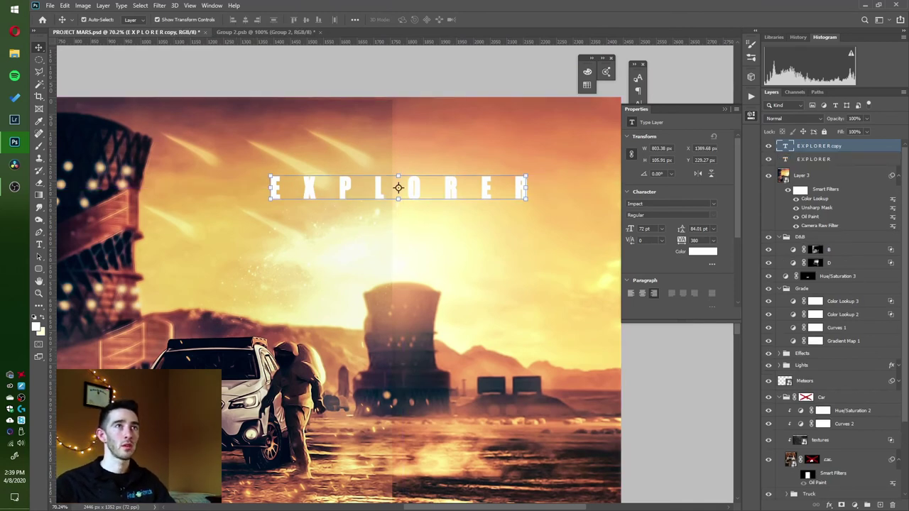
pyautogui.hotkey('alt', '[')
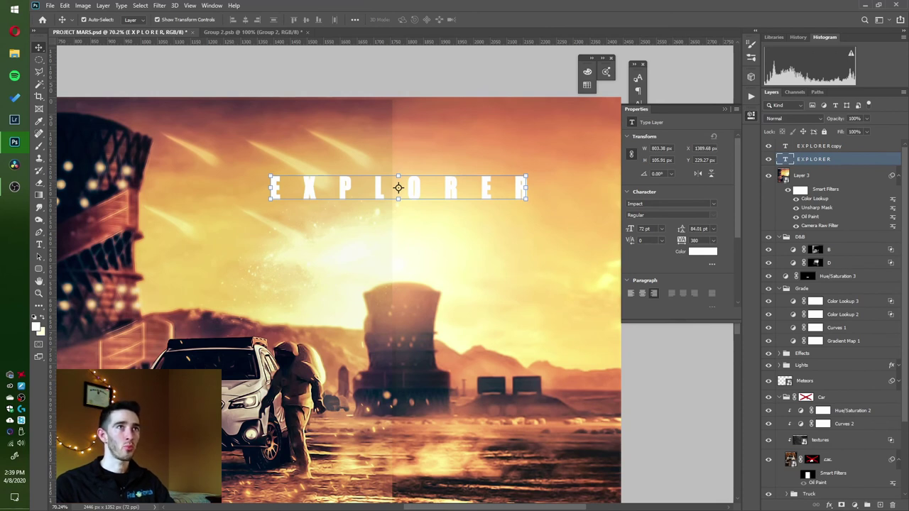
pyautogui.click(702, 251)
pyautogui.click(639, 353)
pyautogui.click(639, 350)
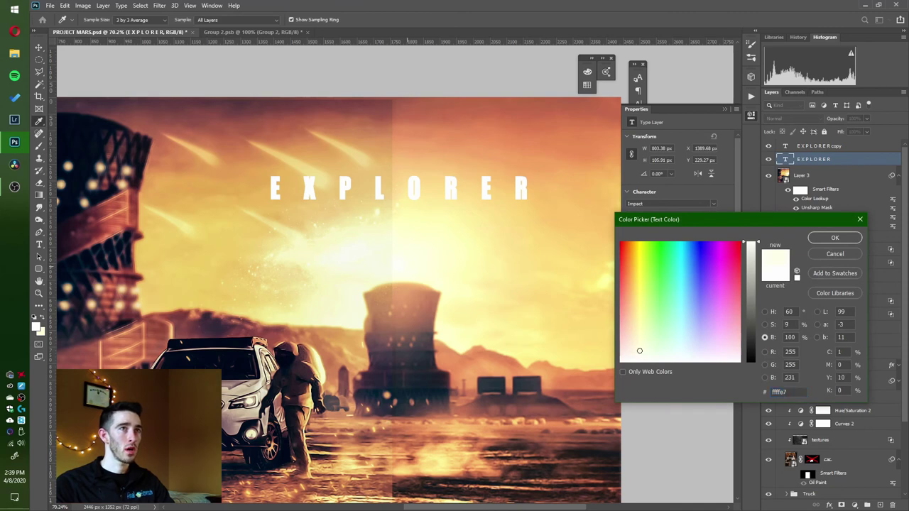
pyautogui.press('Return')
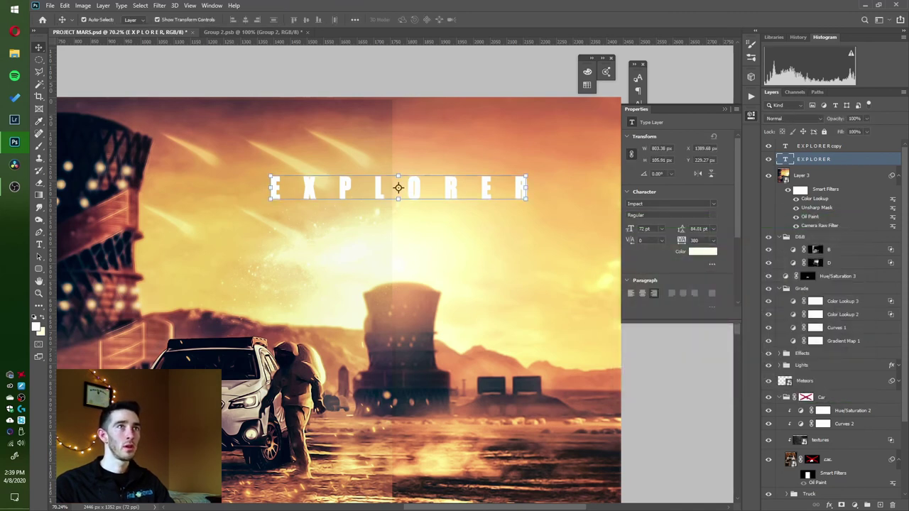
# Sample dark colors from the image for the upper EXPLORER copy and set its text color to 000c1d.
pyautogui.click(830, 146)
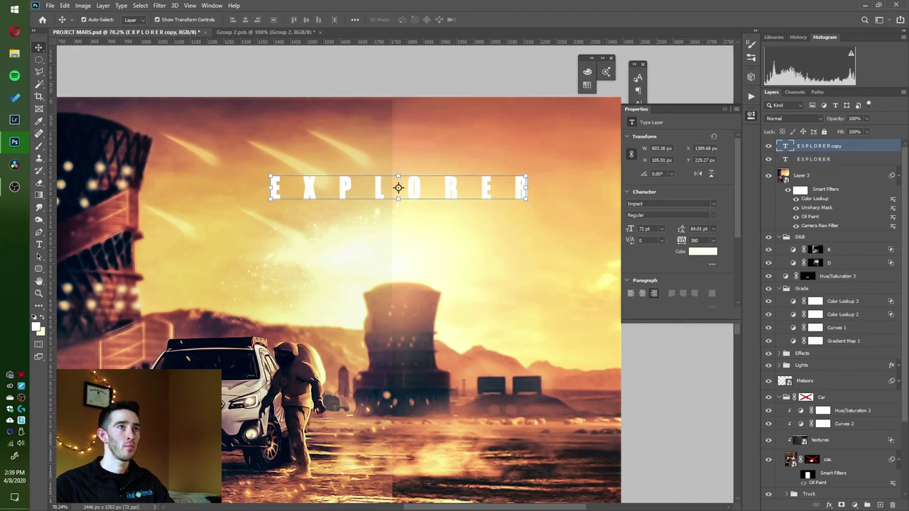
pyautogui.click(702, 251)
pyautogui.click(89, 153)
pyautogui.write('693b3b')
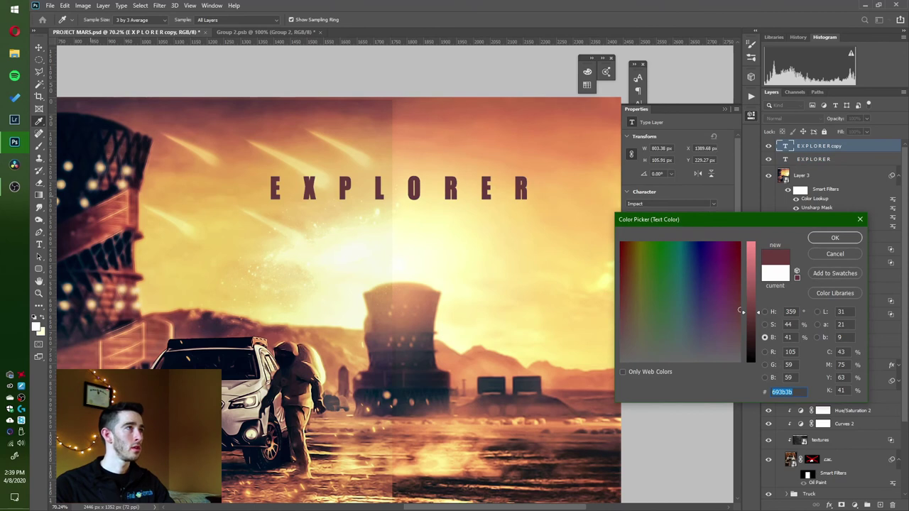
pyautogui.write('0f1424')
pyautogui.write('2f353d')
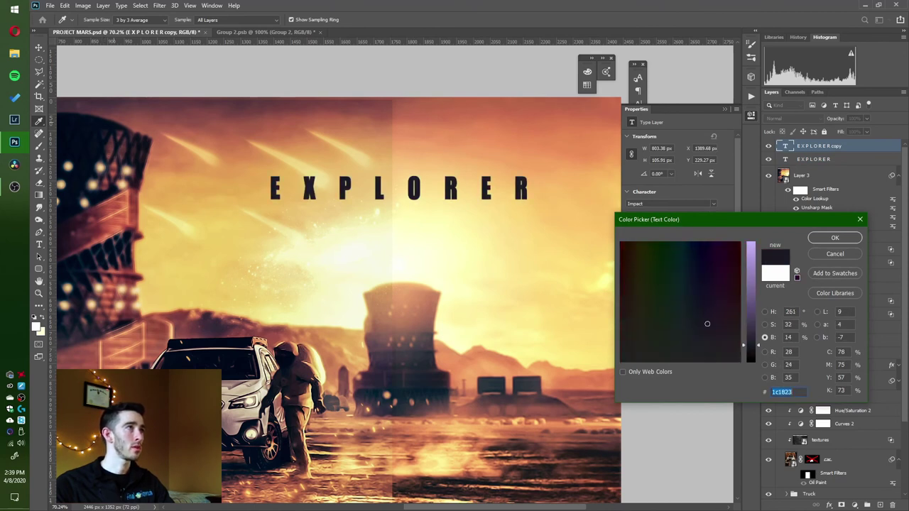
pyautogui.write('000e1d')
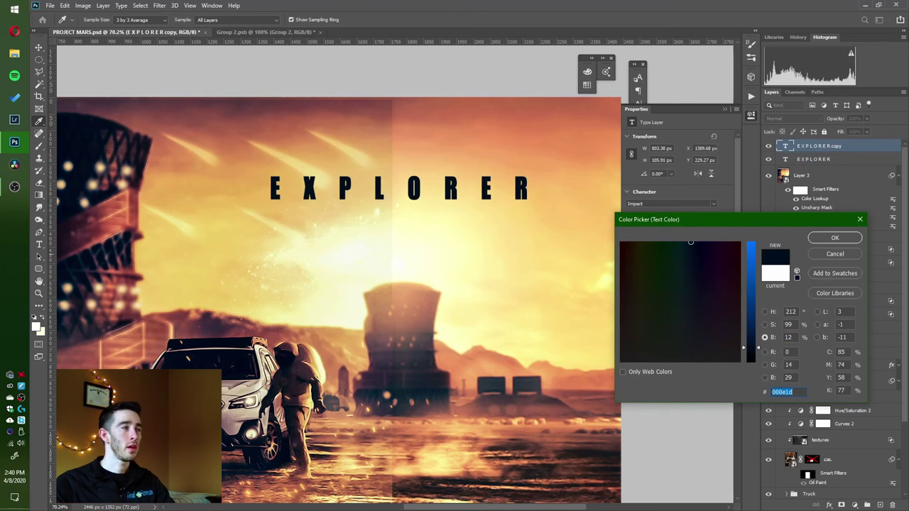
pyautogui.write('000c1d')
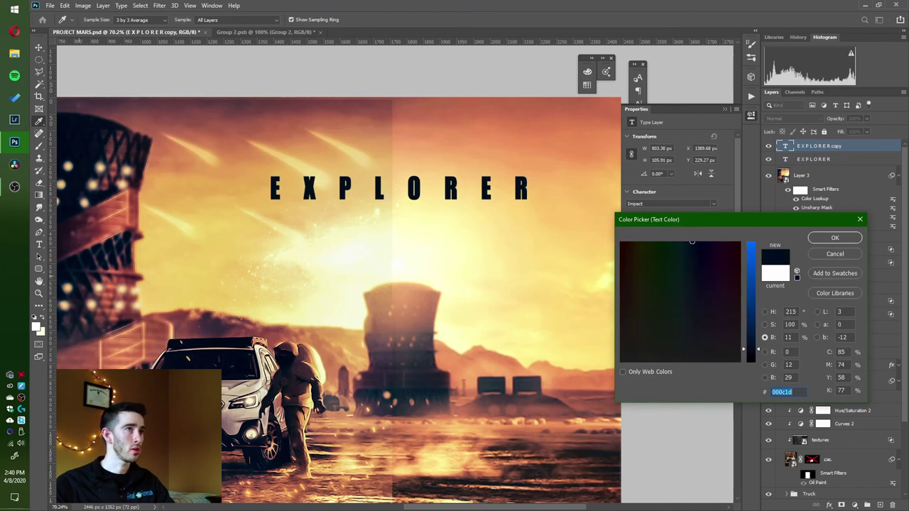
pyautogui.click(835, 238)
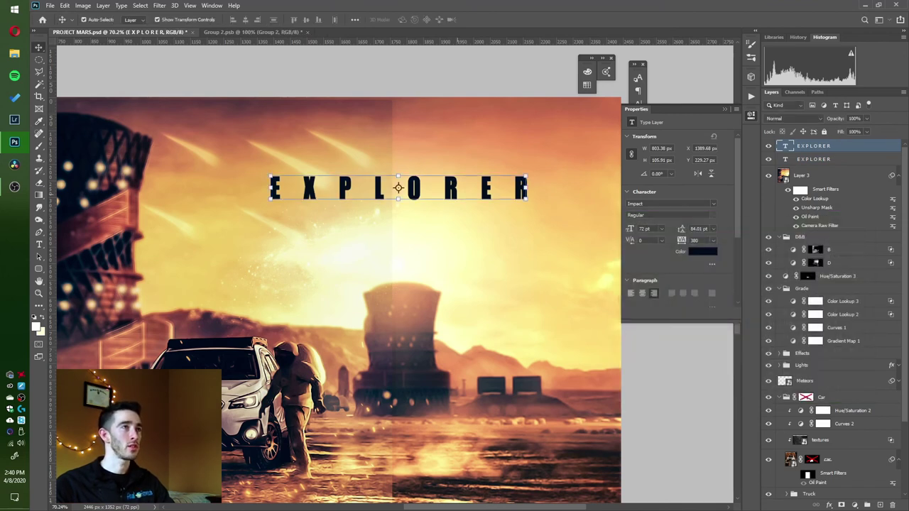
# Offset the dark EXPLORER copy 6 px up and 2 px left of the cream text, and deselect it.
pyautogui.press('Up')
pyautogui.press('Up')
pyautogui.press('Up')
pyautogui.press('Up')
pyautogui.press('Up')
pyautogui.press('Up')
pyautogui.press('Up')
pyautogui.press('Up')
pyautogui.press('Up')
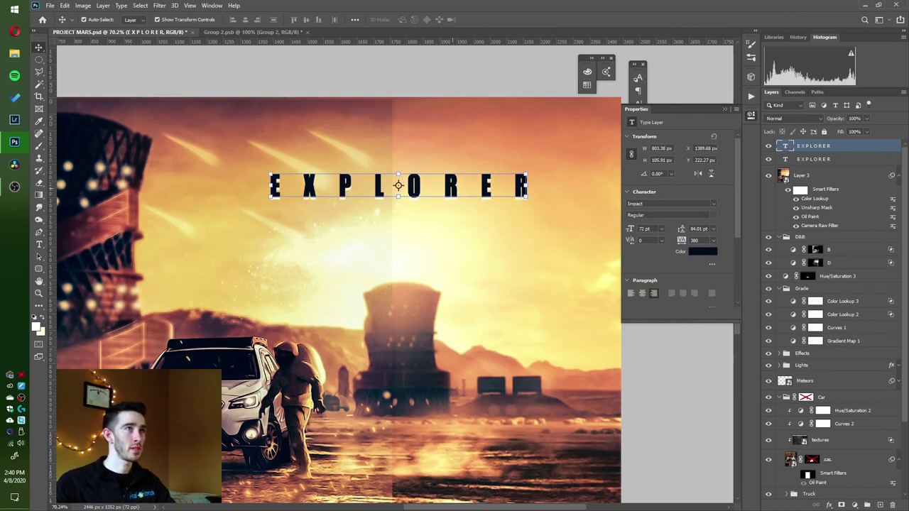
pyautogui.press('Left')
pyautogui.press('Left')
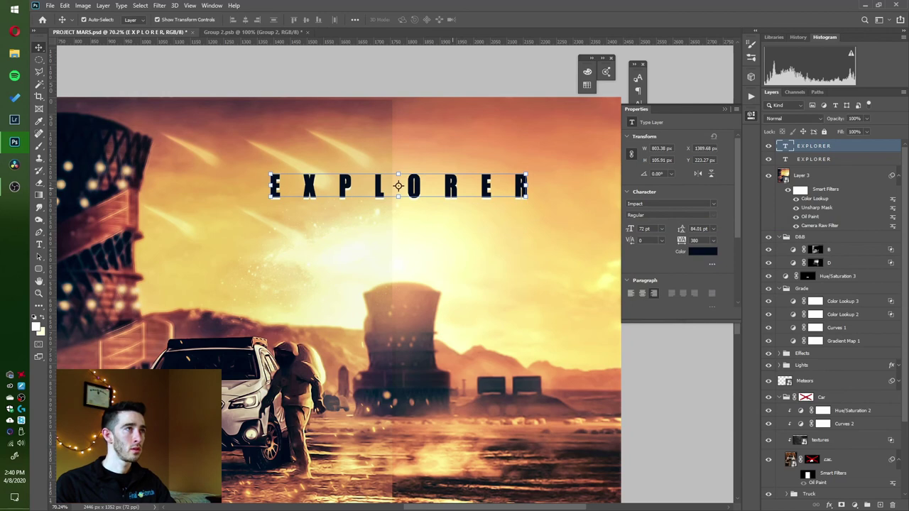
pyautogui.press('Down')
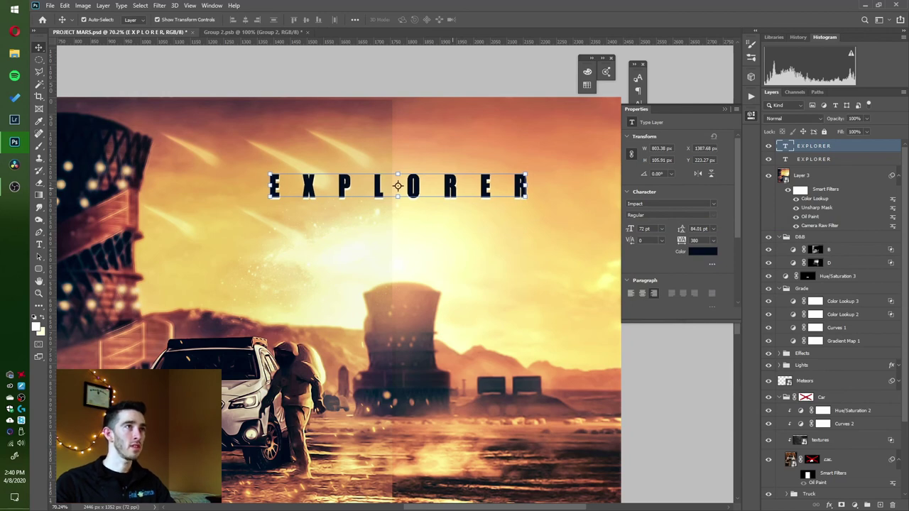
pyautogui.click(696, 399)
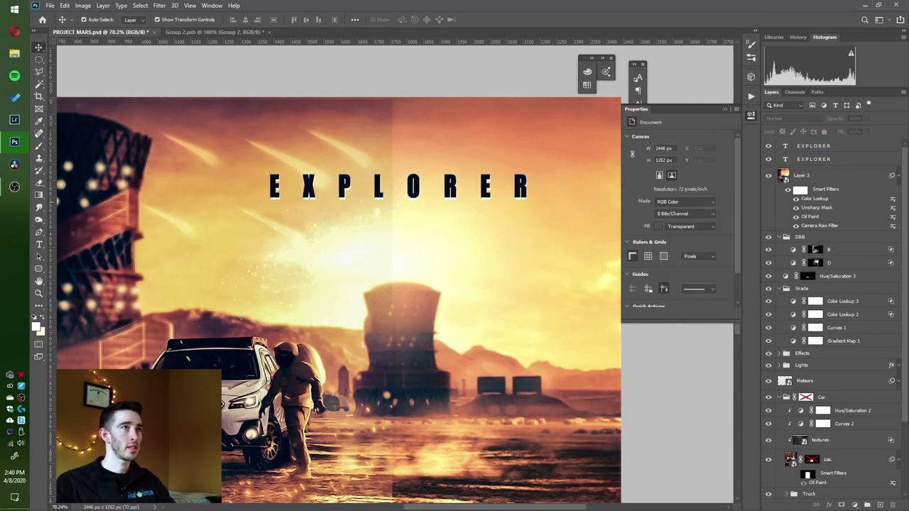
# Refine the dark EXPLORER copy's offset by moving it 1 px right and 2 px down, and deselect it.
pyautogui.click(813, 146)
pyautogui.press('Right')
pyautogui.press('Down')
pyautogui.press('Down')
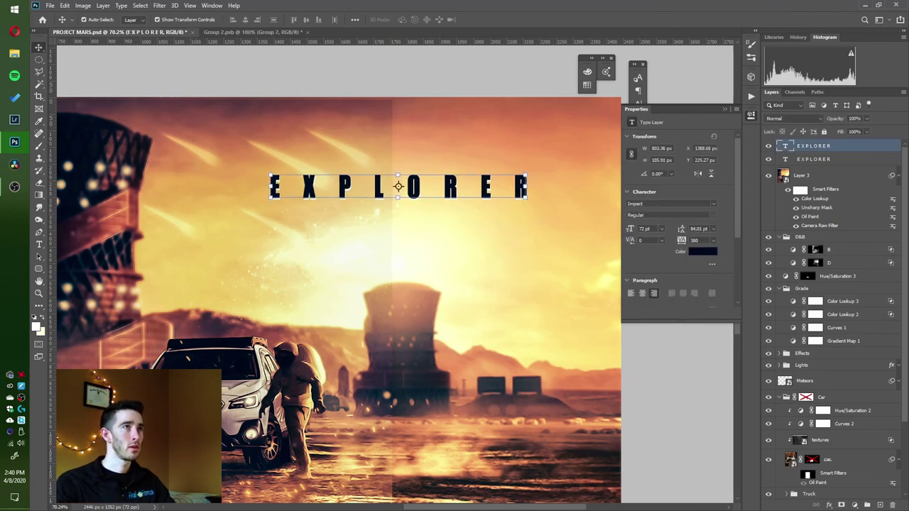
pyautogui.click(685, 398)
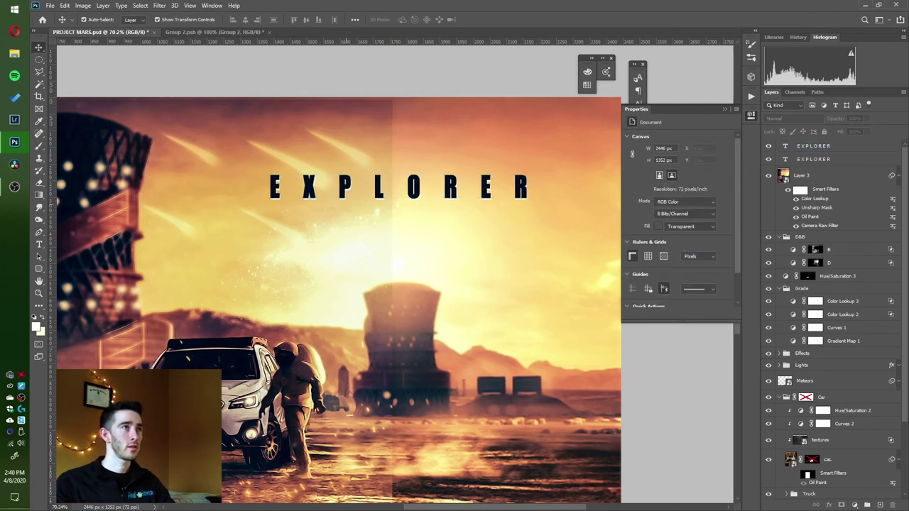
# Nudge the dark EXPLORER copy 1 px right to tighten its offset against the cream text.
pyautogui.scroll(4, 444, 209)
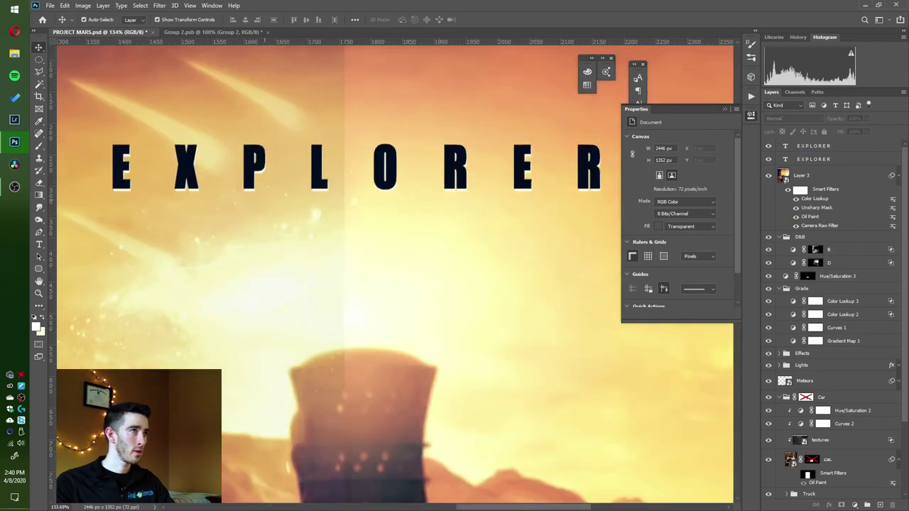
pyautogui.click(450, 172)
pyautogui.press('Right')
pyautogui.click(546, 391)
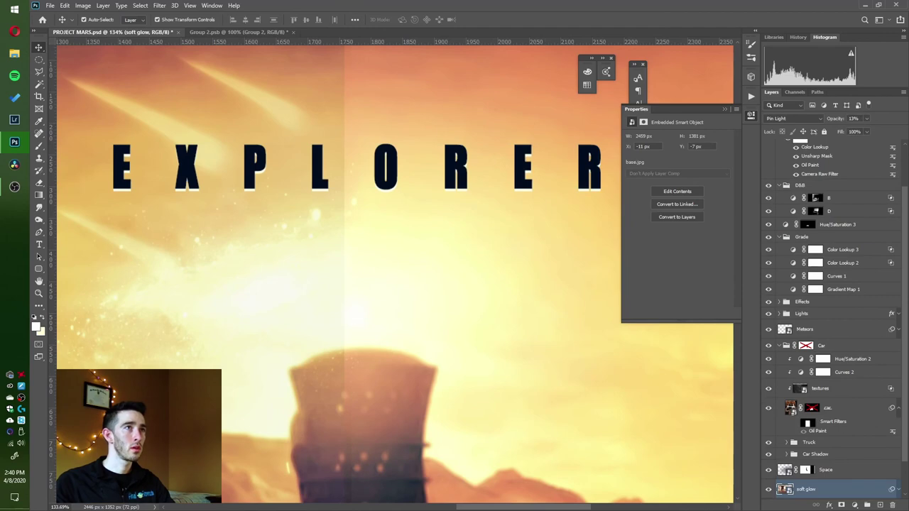
# Add the text "A NEW WORLD" and move its layer directly below the two EXPLORER layers.
pyautogui.scroll(-3, 447, 307)
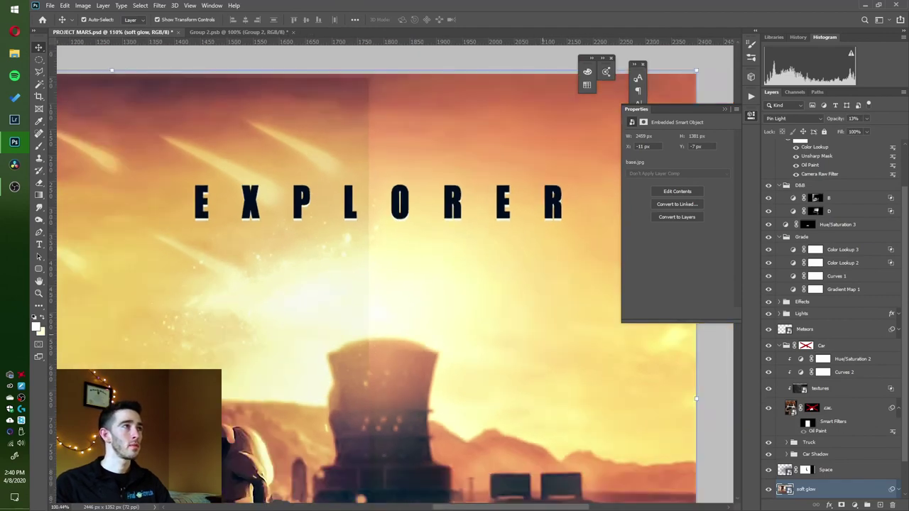
pyautogui.press('t')
pyautogui.click(359, 259)
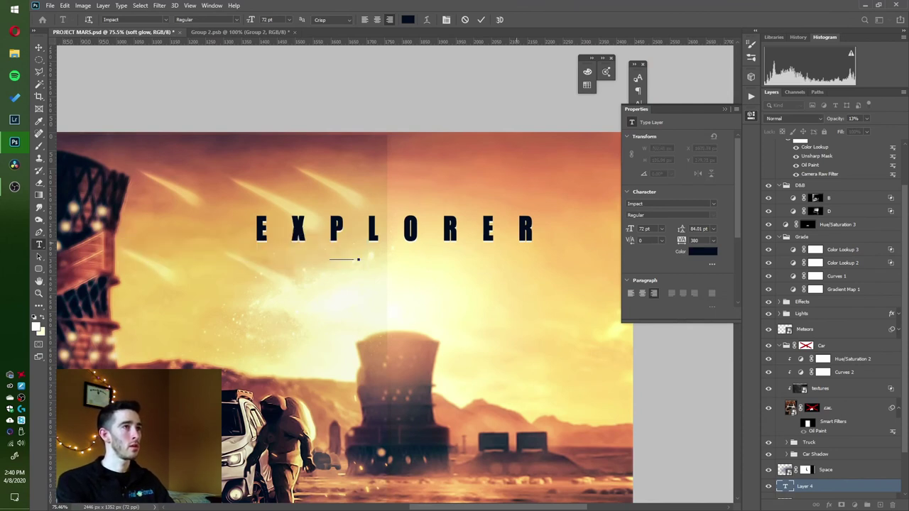
pyautogui.moveTo(284, 259); pyautogui.dragTo(358, 259)
pyautogui.write('PO')
pyautogui.press('BackSpace')
pyautogui.press('BackSpace')
pyautogui.write('PIO')
pyautogui.moveTo(305, 259); pyautogui.dragTo(113, 259)
pyautogui.hotkey('ctrl', 'Return')
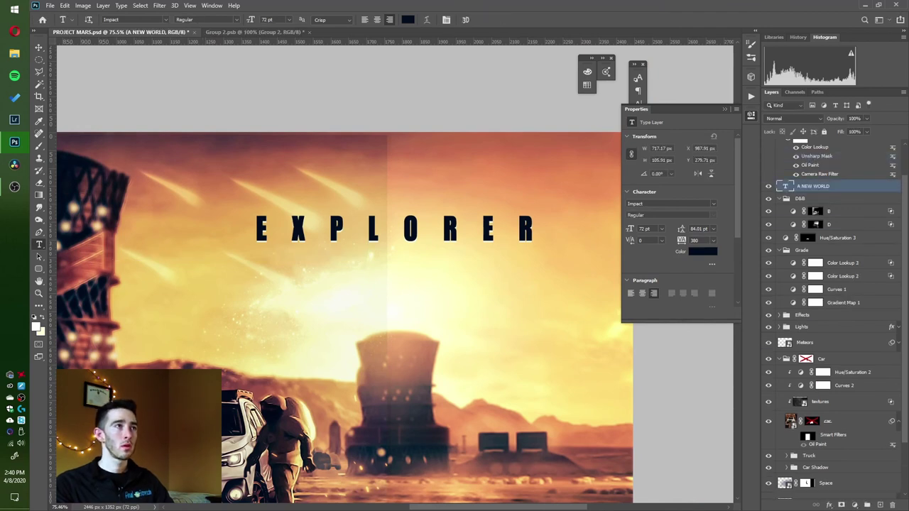
pyautogui.moveTo(787, 231); pyautogui.dragTo(788, 178)
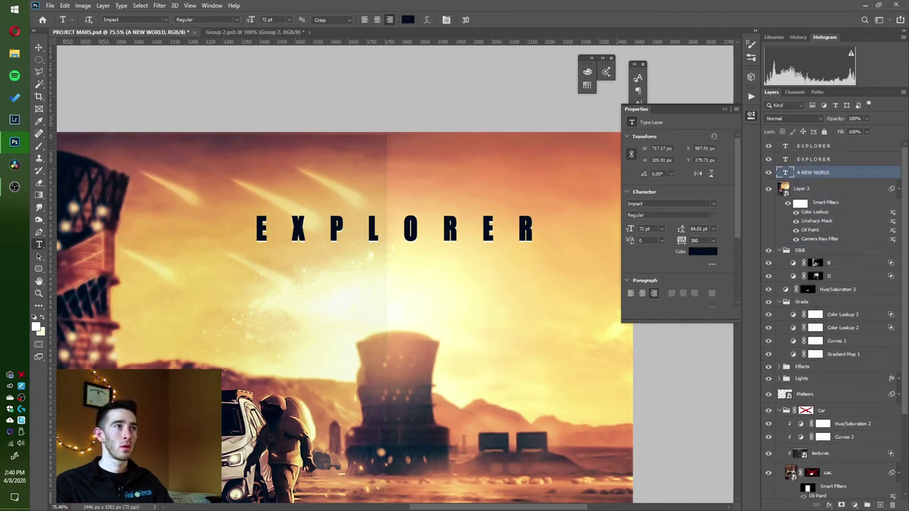
# Move the A NEW WORLD text beneath the EXPLORER title and set its font size to 30 pt.
pyautogui.press('v')
pyautogui.moveTo(238, 246); pyautogui.dragTo(399, 257)
pyautogui.click(645, 228)
pyautogui.write('30')
pyautogui.press('Return')
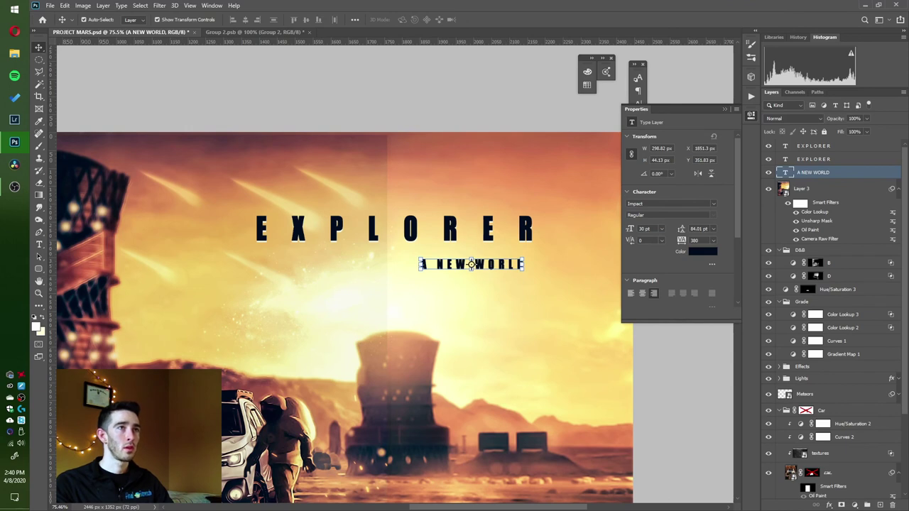
# Turn off faux bold for the A NEW WORLD text and center it closely under the EXPLORER title.
pyautogui.click(638, 78)
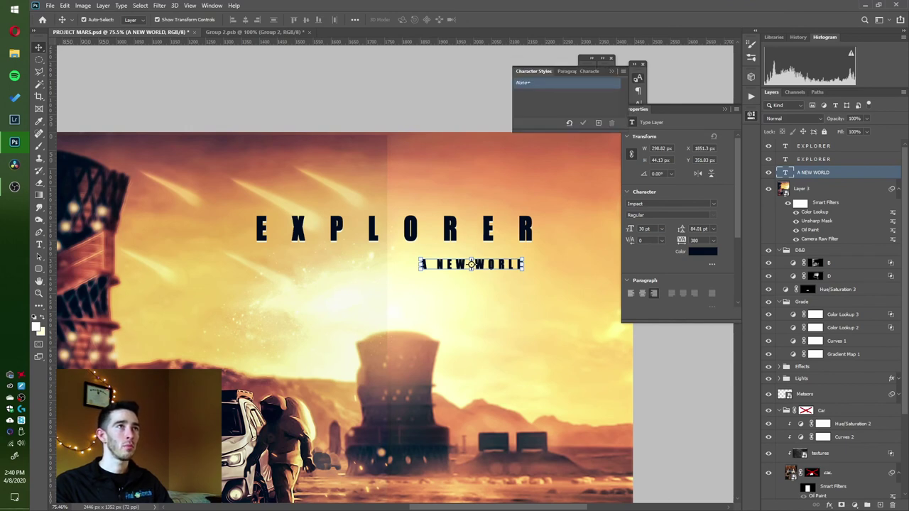
pyautogui.click(637, 104)
pyautogui.click(537, 138)
pyautogui.moveTo(473, 264); pyautogui.dragTo(411, 238)
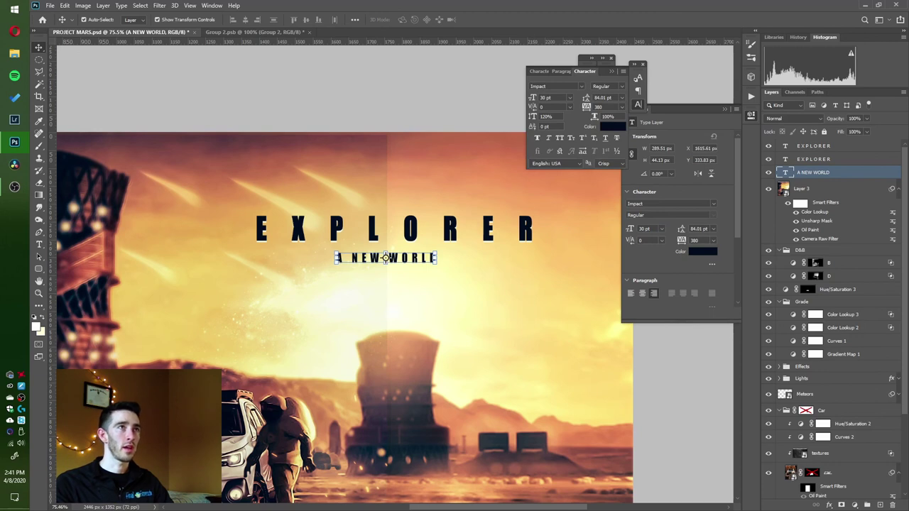
# Set the A NEW WORLD text color to 1b1925, deselect it and clear the text settings from the workspace.
pyautogui.click(701, 252)
pyautogui.click(703, 322)
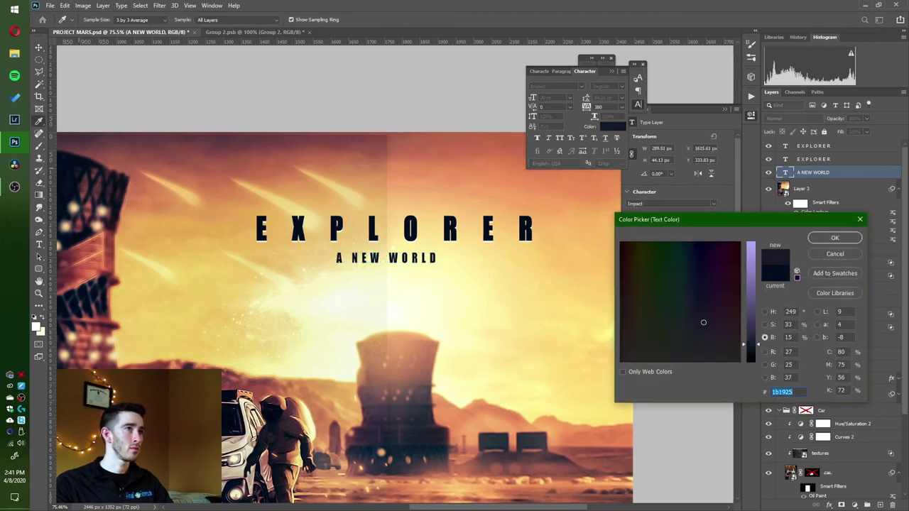
pyautogui.click(835, 238)
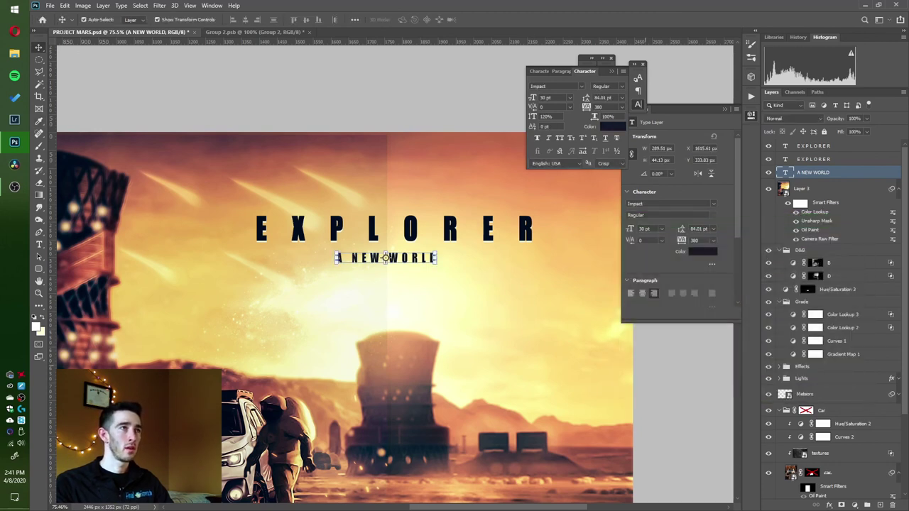
pyautogui.click(660, 364)
pyautogui.hotkey('ctrl', '0')
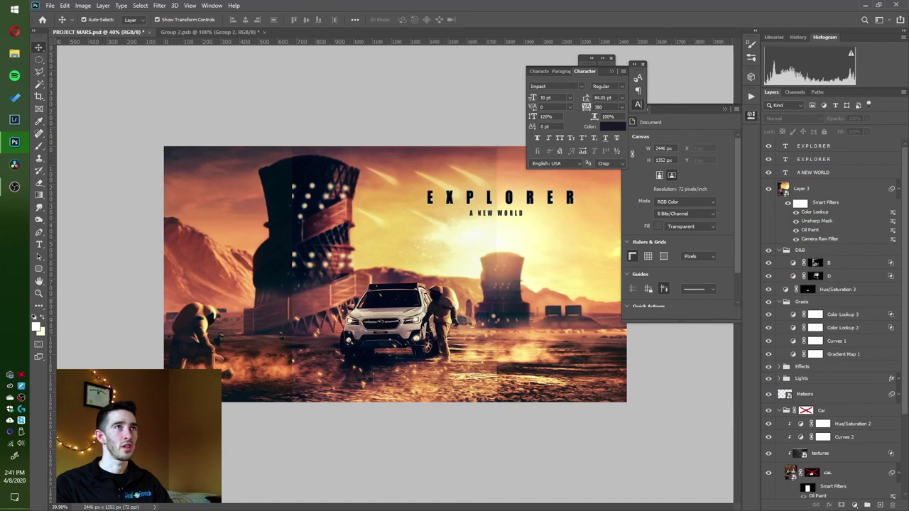
pyautogui.click(750, 115)
pyautogui.click(638, 105)
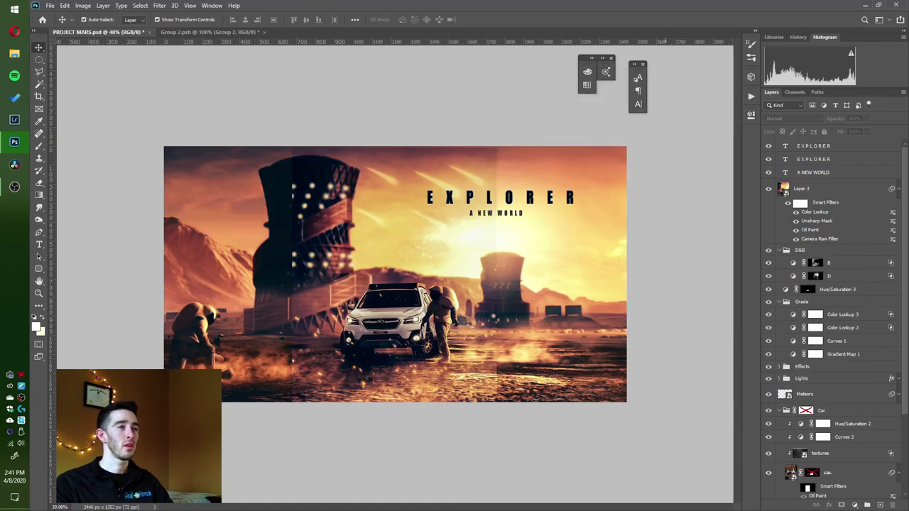
# Hide Layer 3 and re-enable the disabled masks on the car layer and the Car group.
pyautogui.scroll(-5, 395, 275)
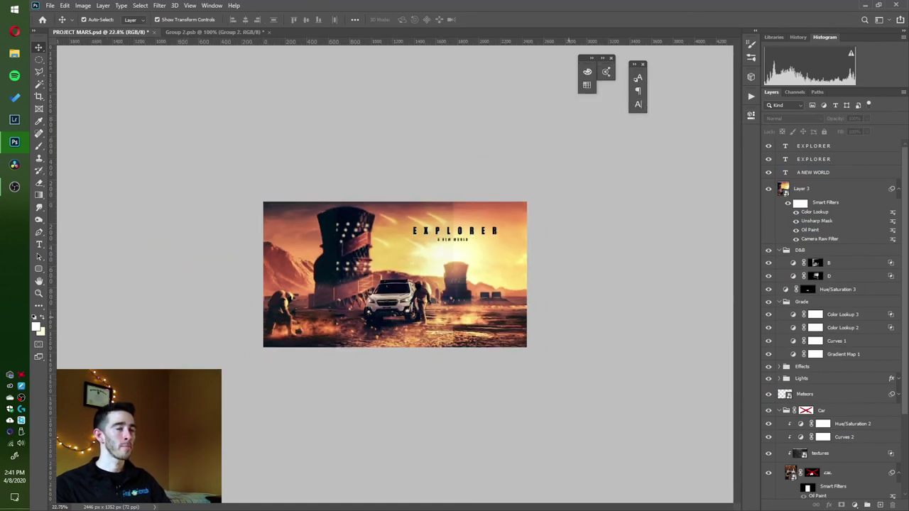
pyautogui.scroll(6, 395, 275)
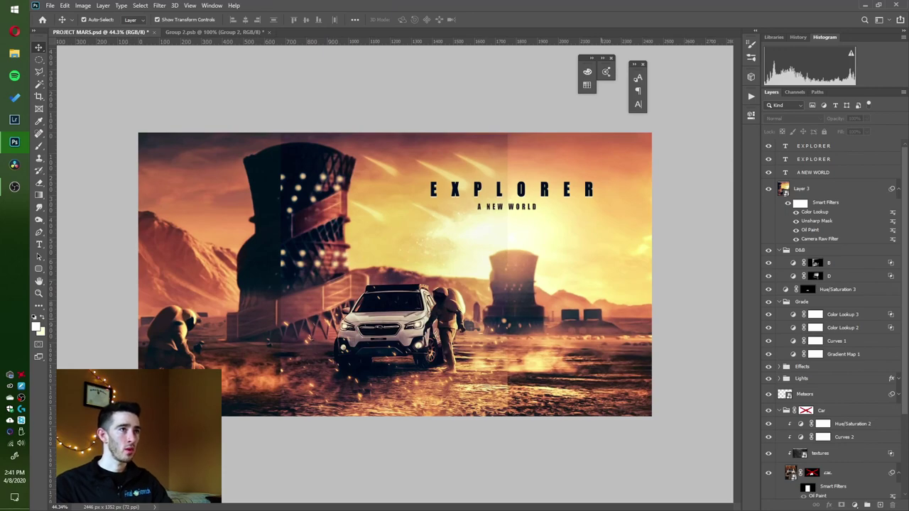
pyautogui.click(768, 188)
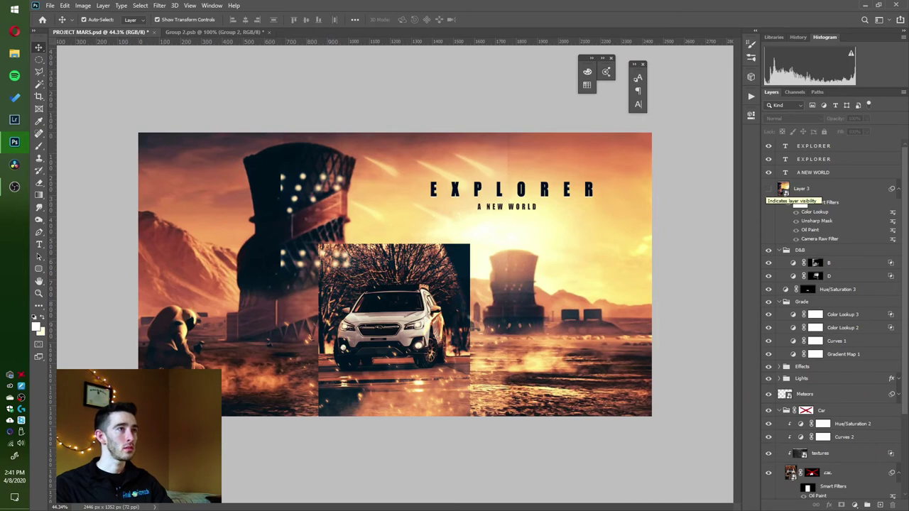
pyautogui.scroll(-1, 809, 426)
pyautogui.keyDown('shift'); pyautogui.click(811, 432); pyautogui.keyUp('shift')
pyautogui.scroll(-2, 810, 432)
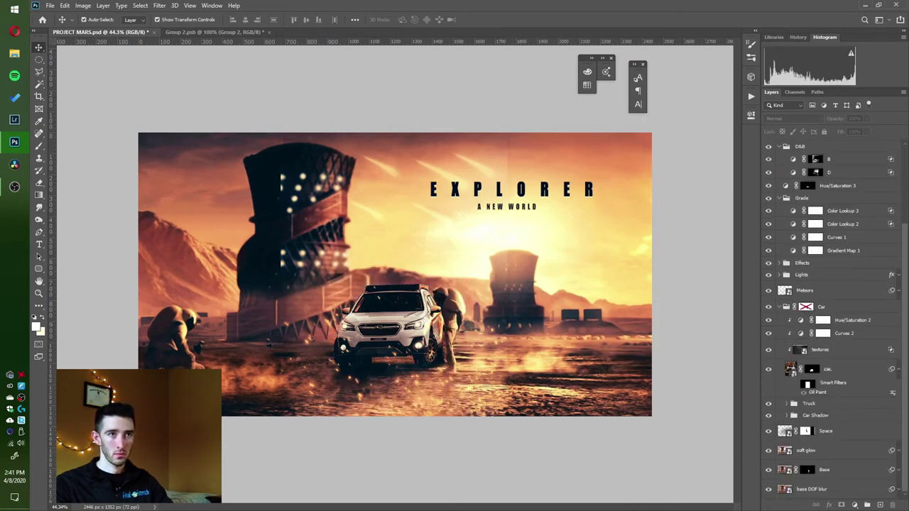
pyautogui.keyDown('shift'); pyautogui.click(806, 307); pyautogui.keyUp('shift')
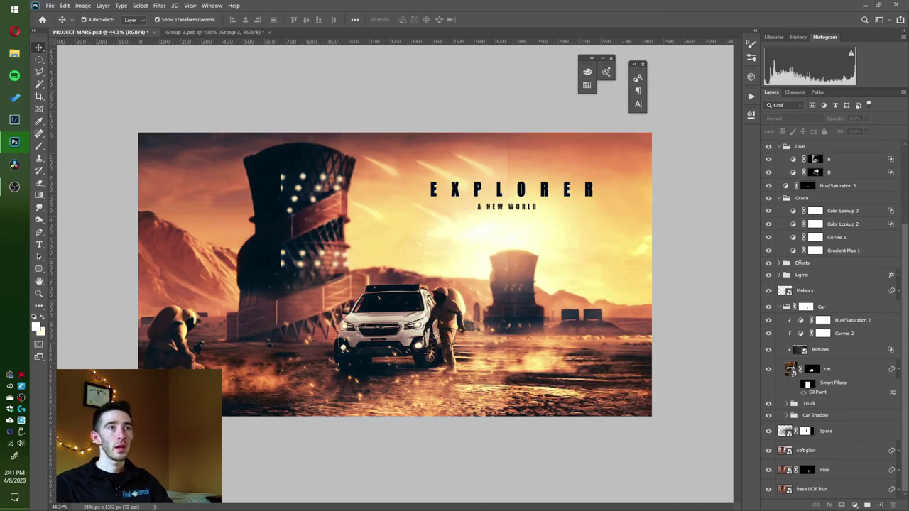
# Compare the image with and without Color Lookup 3, the B and D dodge-and-burn layers, and D's layer mask.
pyautogui.click(768, 211)
pyautogui.click(768, 211)
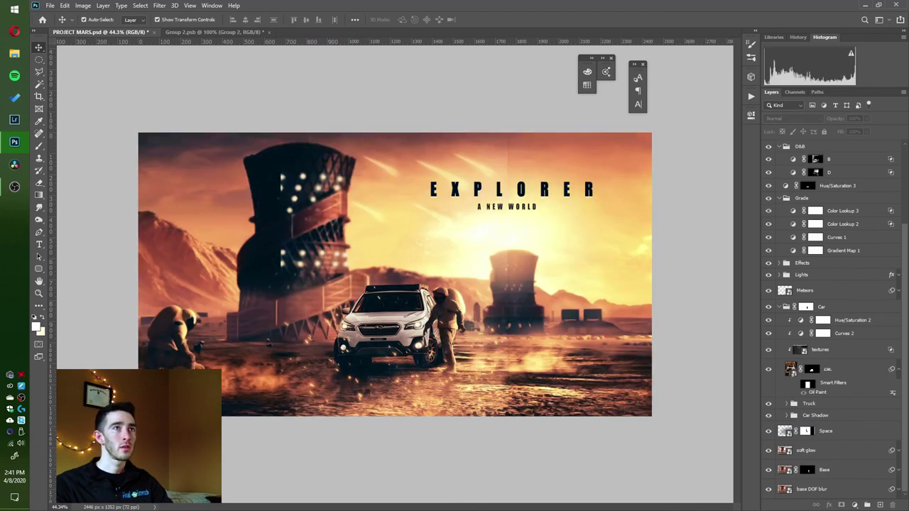
pyautogui.click(768, 159)
pyautogui.click(769, 159)
pyautogui.click(768, 172)
pyautogui.click(768, 172)
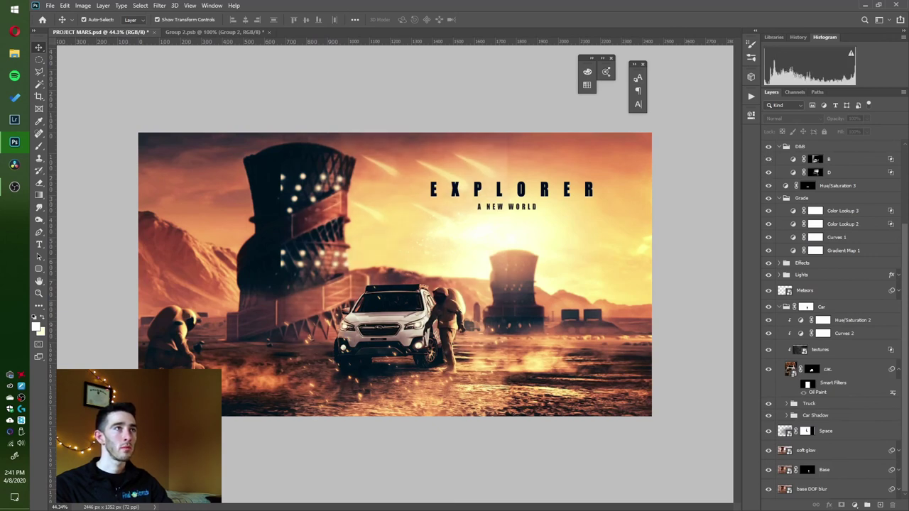
pyautogui.click(828, 173)
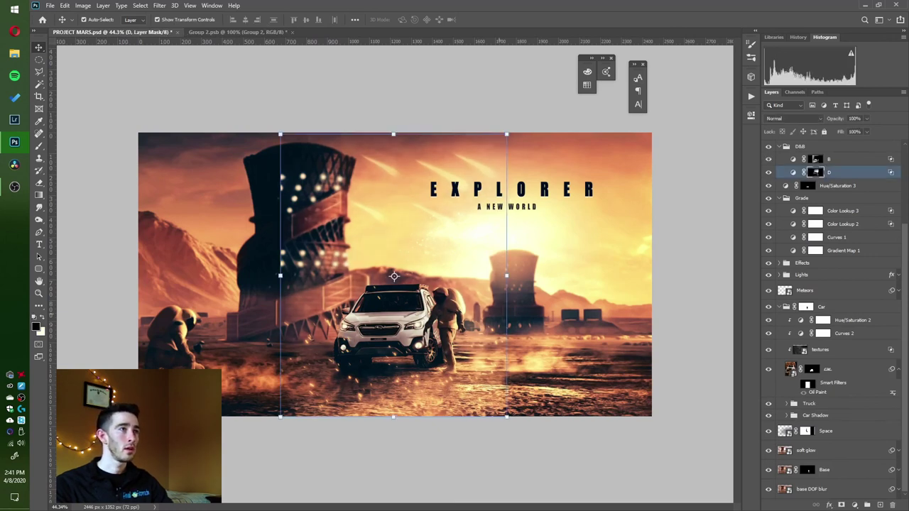
pyautogui.scroll(2, 434, 292)
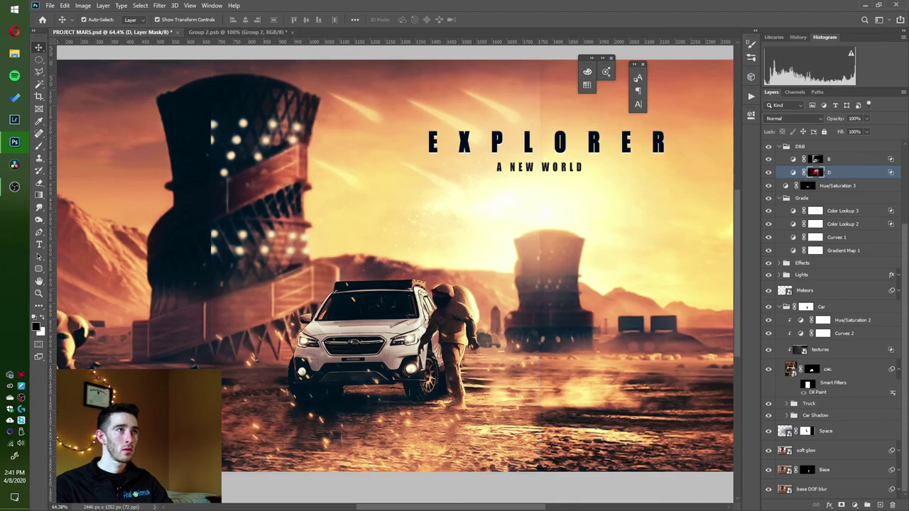
pyautogui.keyDown('shift'); pyautogui.click(815, 173); pyautogui.keyUp('shift')
pyautogui.keyDown('shift'); pyautogui.click(816, 172); pyautogui.keyUp('shift')
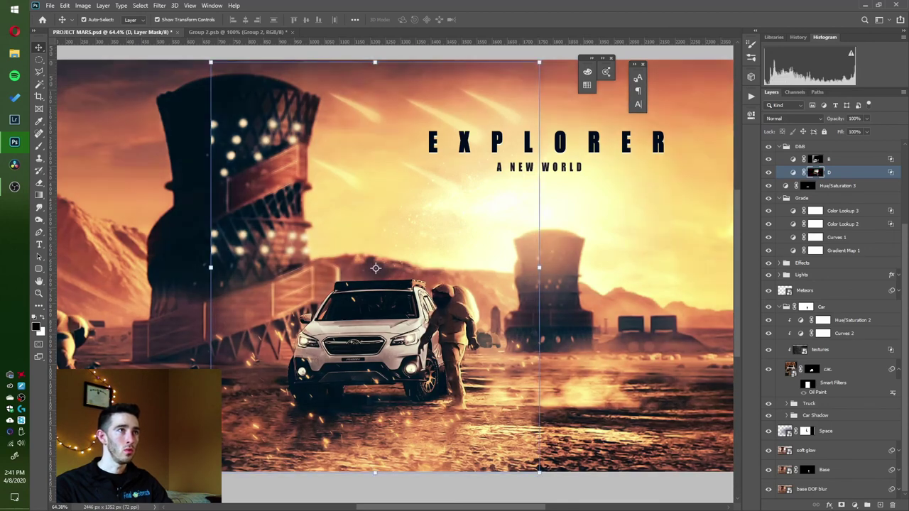
pyautogui.press('ctrl')
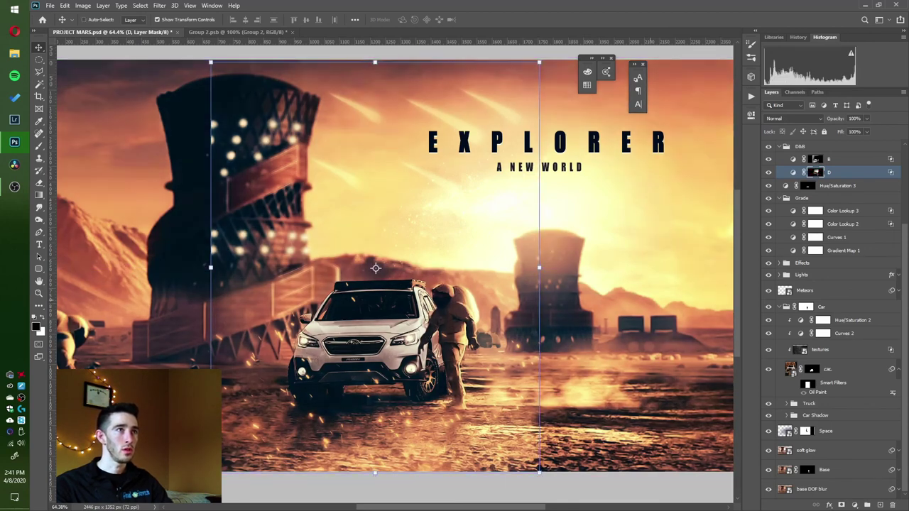
# Check the textures and car layers and review the whole composition at different magnifications.
pyautogui.scroll(-2, 395, 268)
pyautogui.click(820, 350)
pyautogui.click(827, 369)
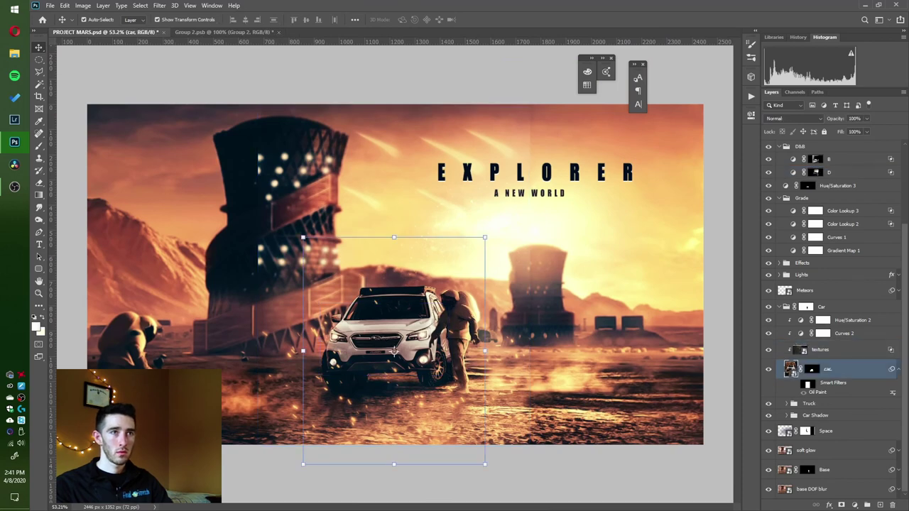
pyautogui.click(634, 456)
pyautogui.scroll(-6, 634, 444)
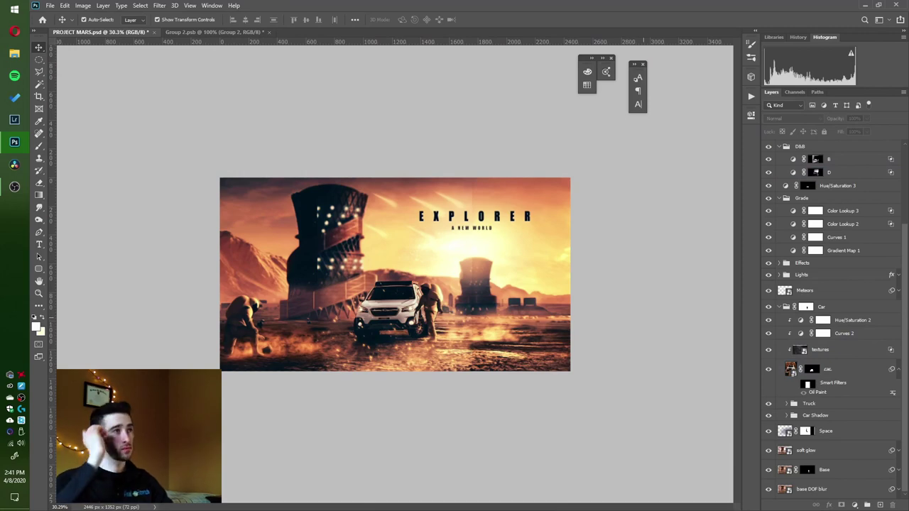
pyautogui.scroll(1, 395, 274)
pyautogui.scroll(2, 394, 274)
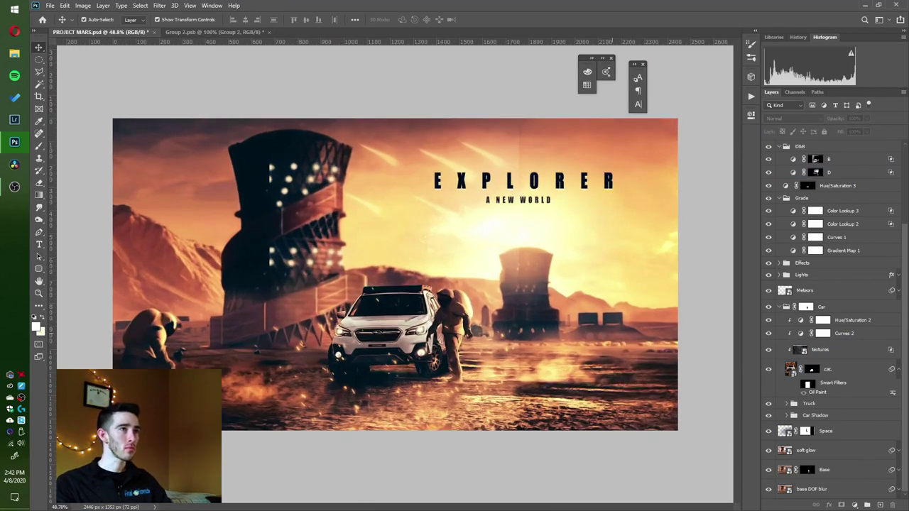